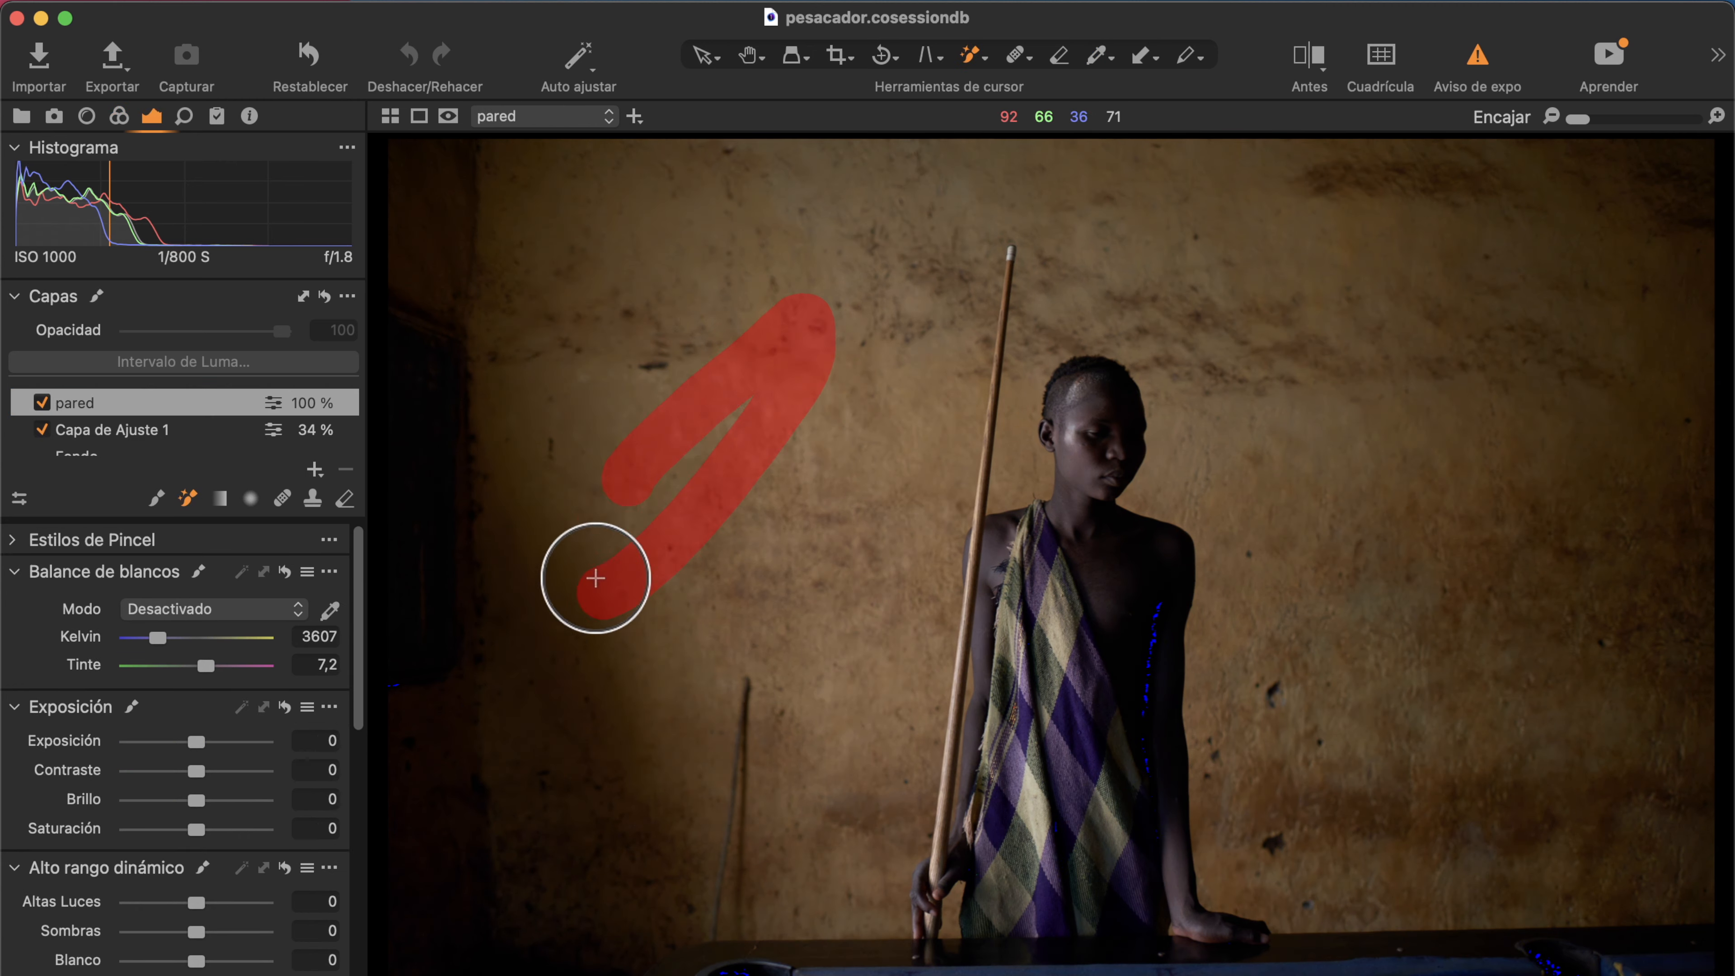
{"action": "mouse_move", "coordinate": [593, 577]}
{"action": "left_mouse_down"}
{"action": "mouse_move", "coordinate": [712, 359]}
{"action": "mouse_move", "coordinate": [647, 411]}
{"action": "mouse_move", "coordinate": [747, 267]}
{"action": "mouse_move", "coordinate": [731, 335]}
{"action": "left_mouse_up"}
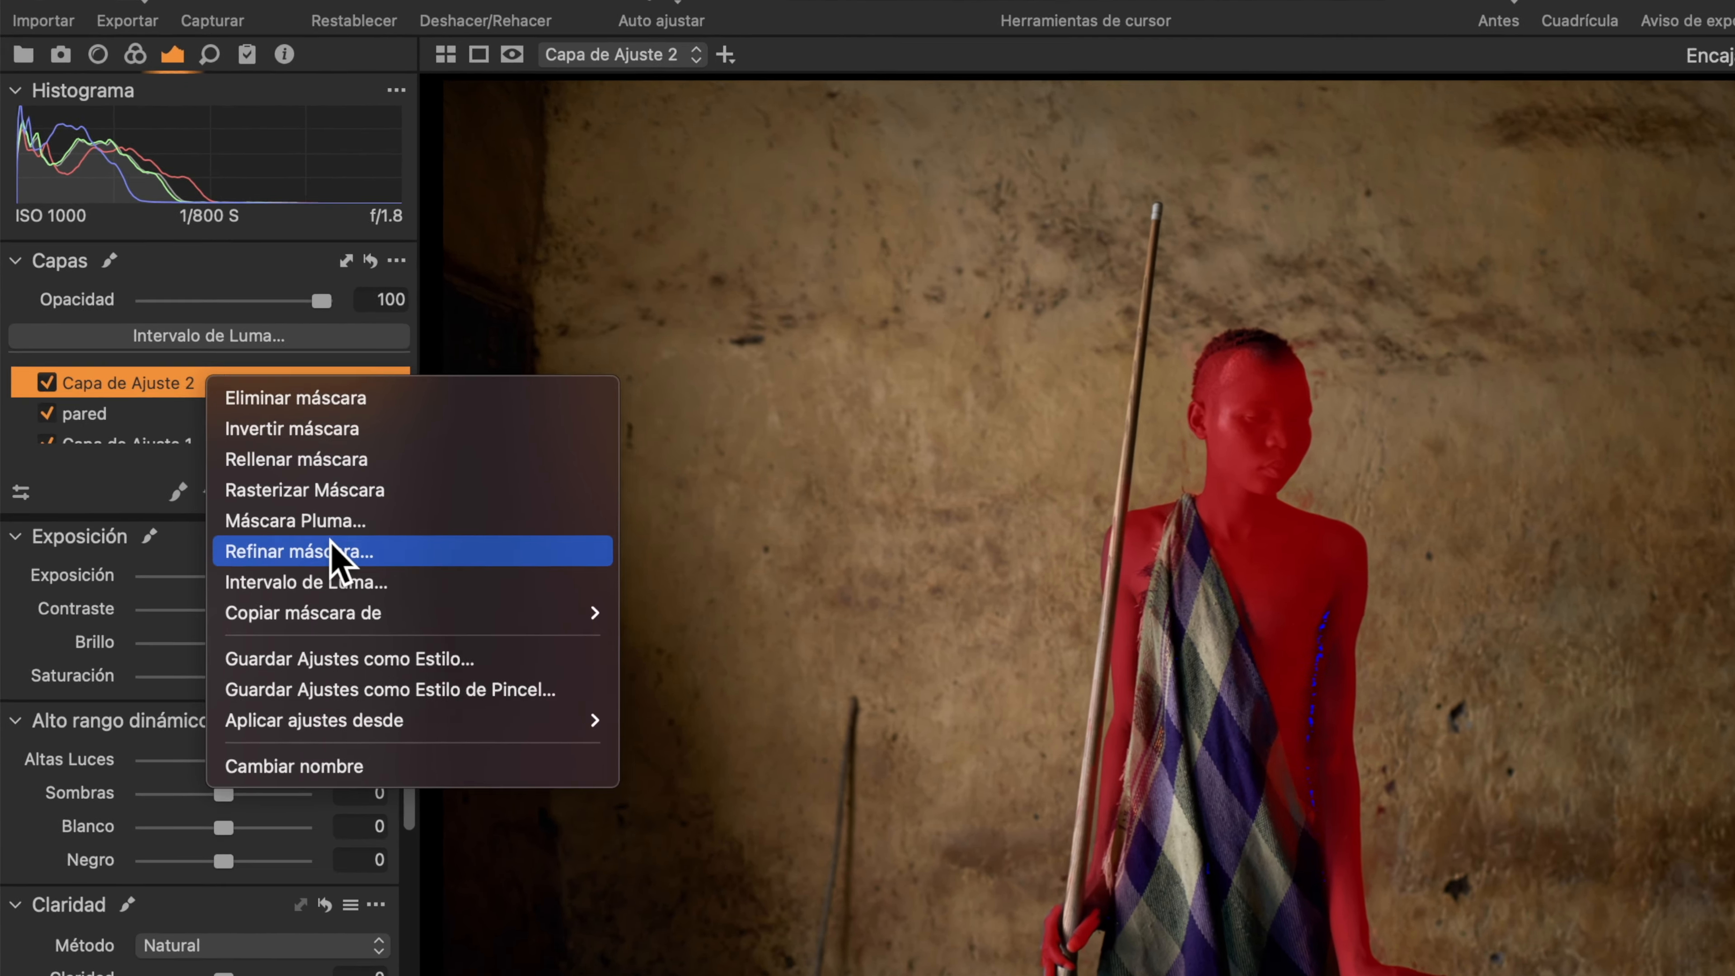
{"action": "left_click", "coordinate": [318, 552]}
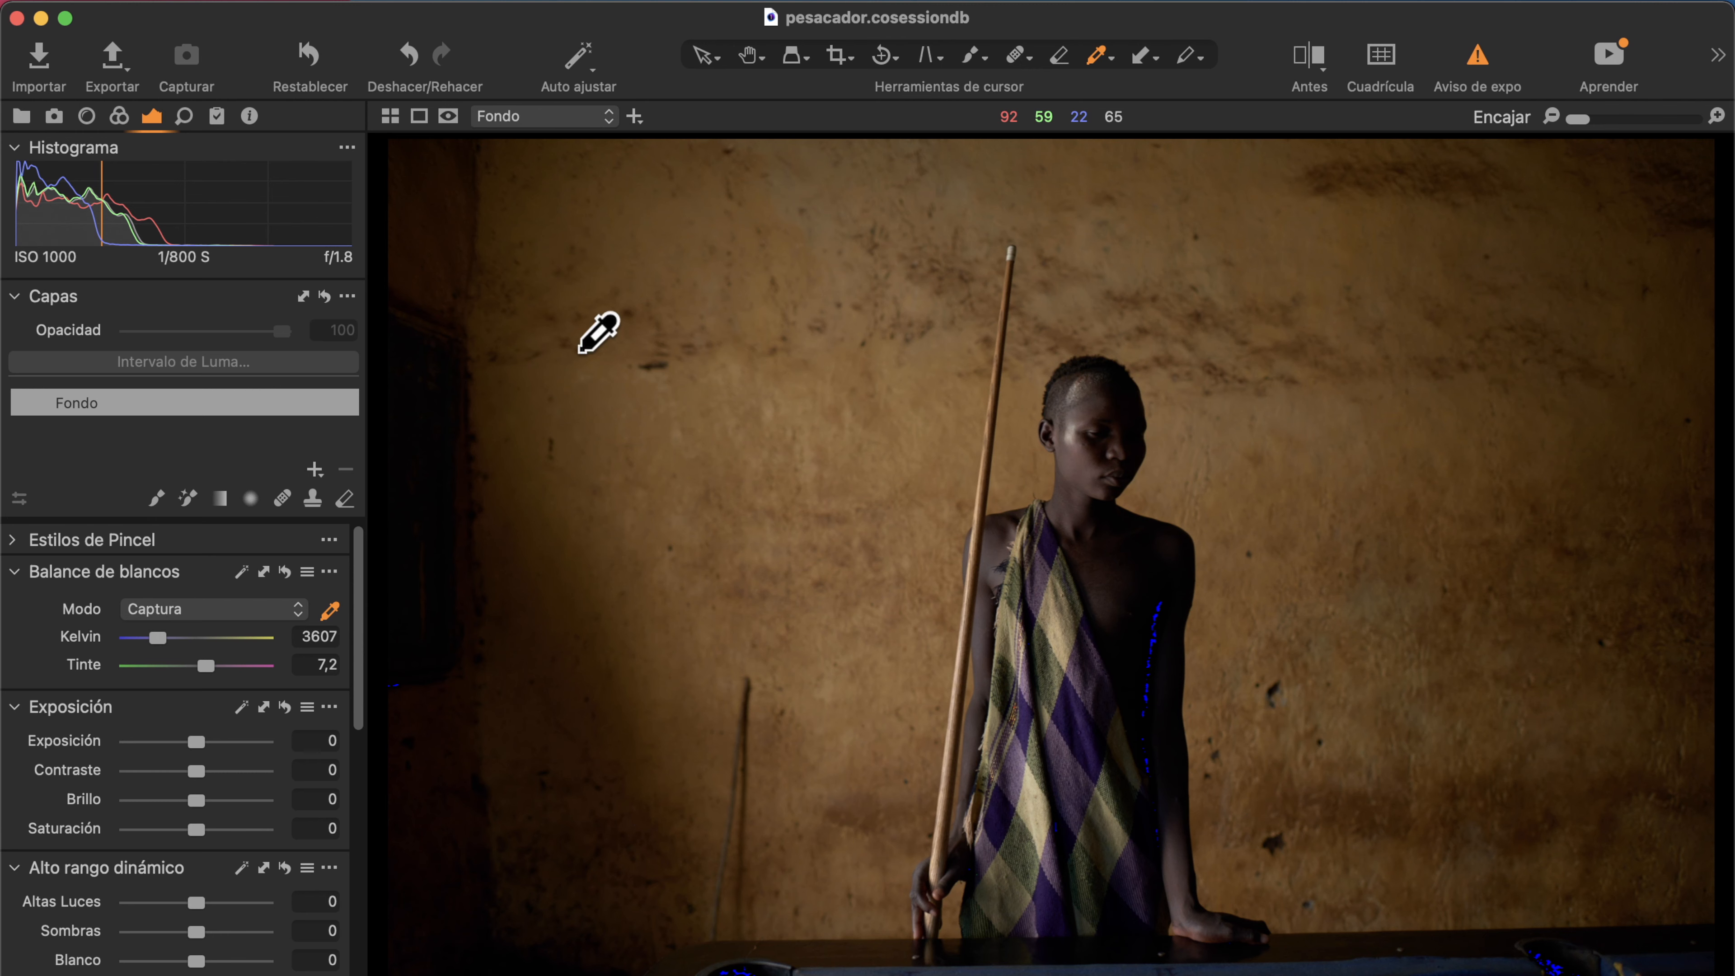
Add a filled adjustment layer and set its white balance by sampling a light patch of the checkered cloth.
{"action": "left_click", "coordinate": [313, 470]}
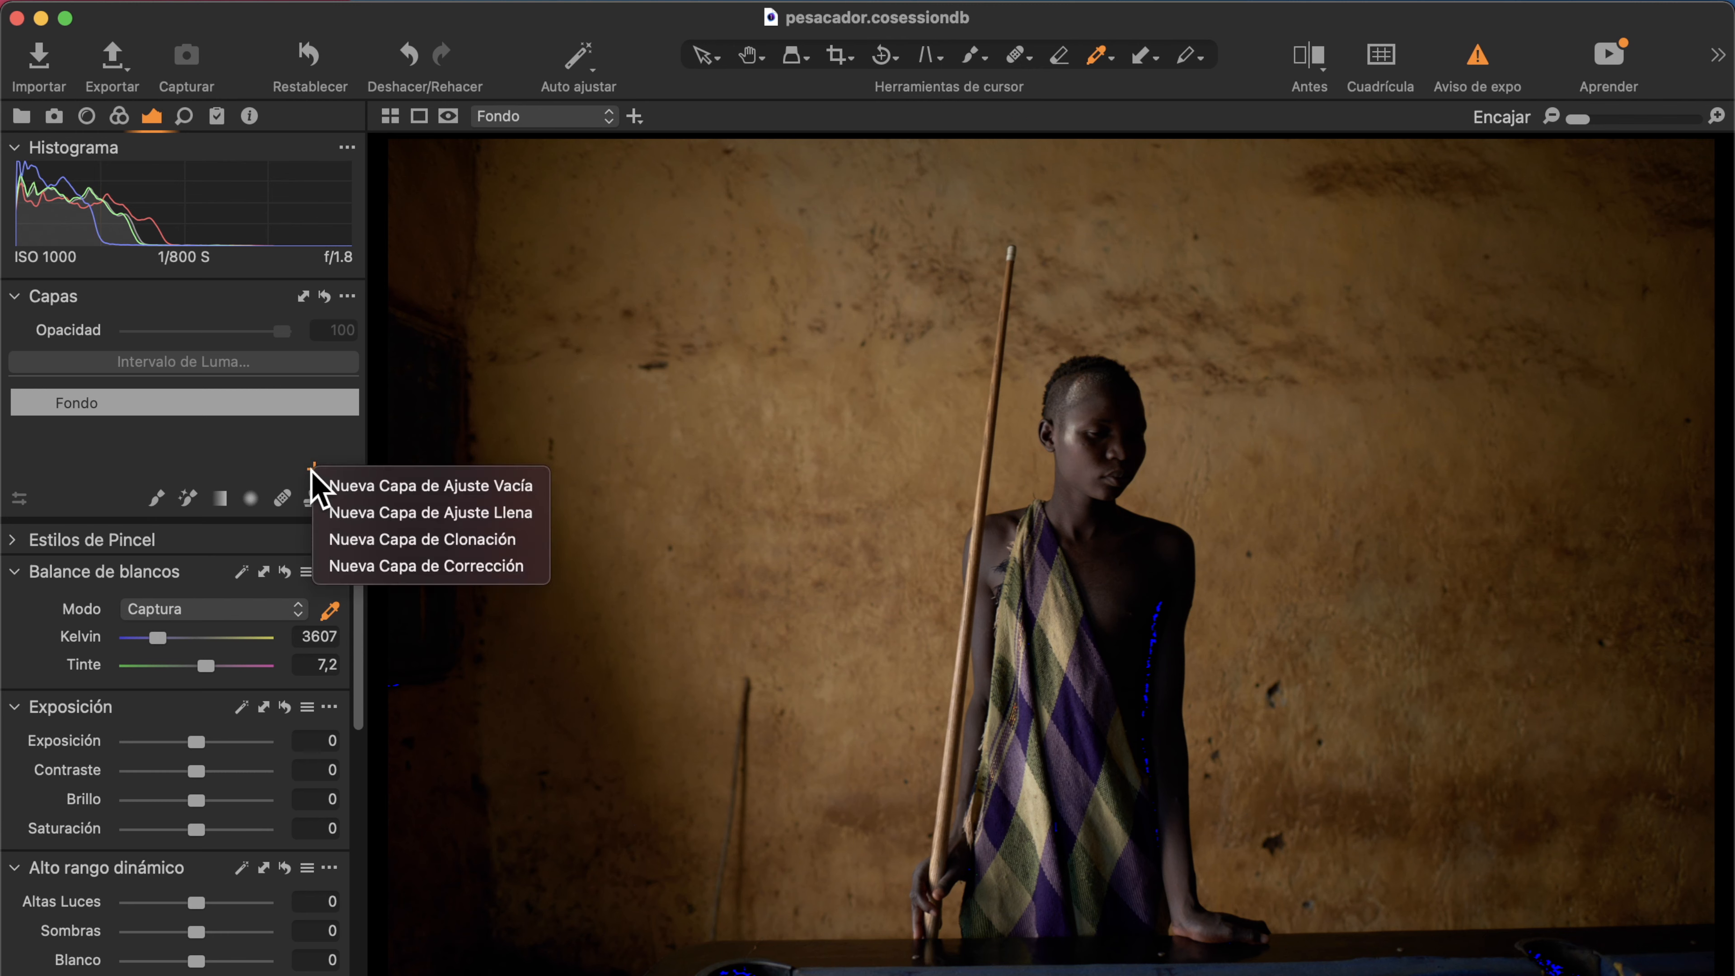
{"action": "left_click", "coordinate": [355, 511]}
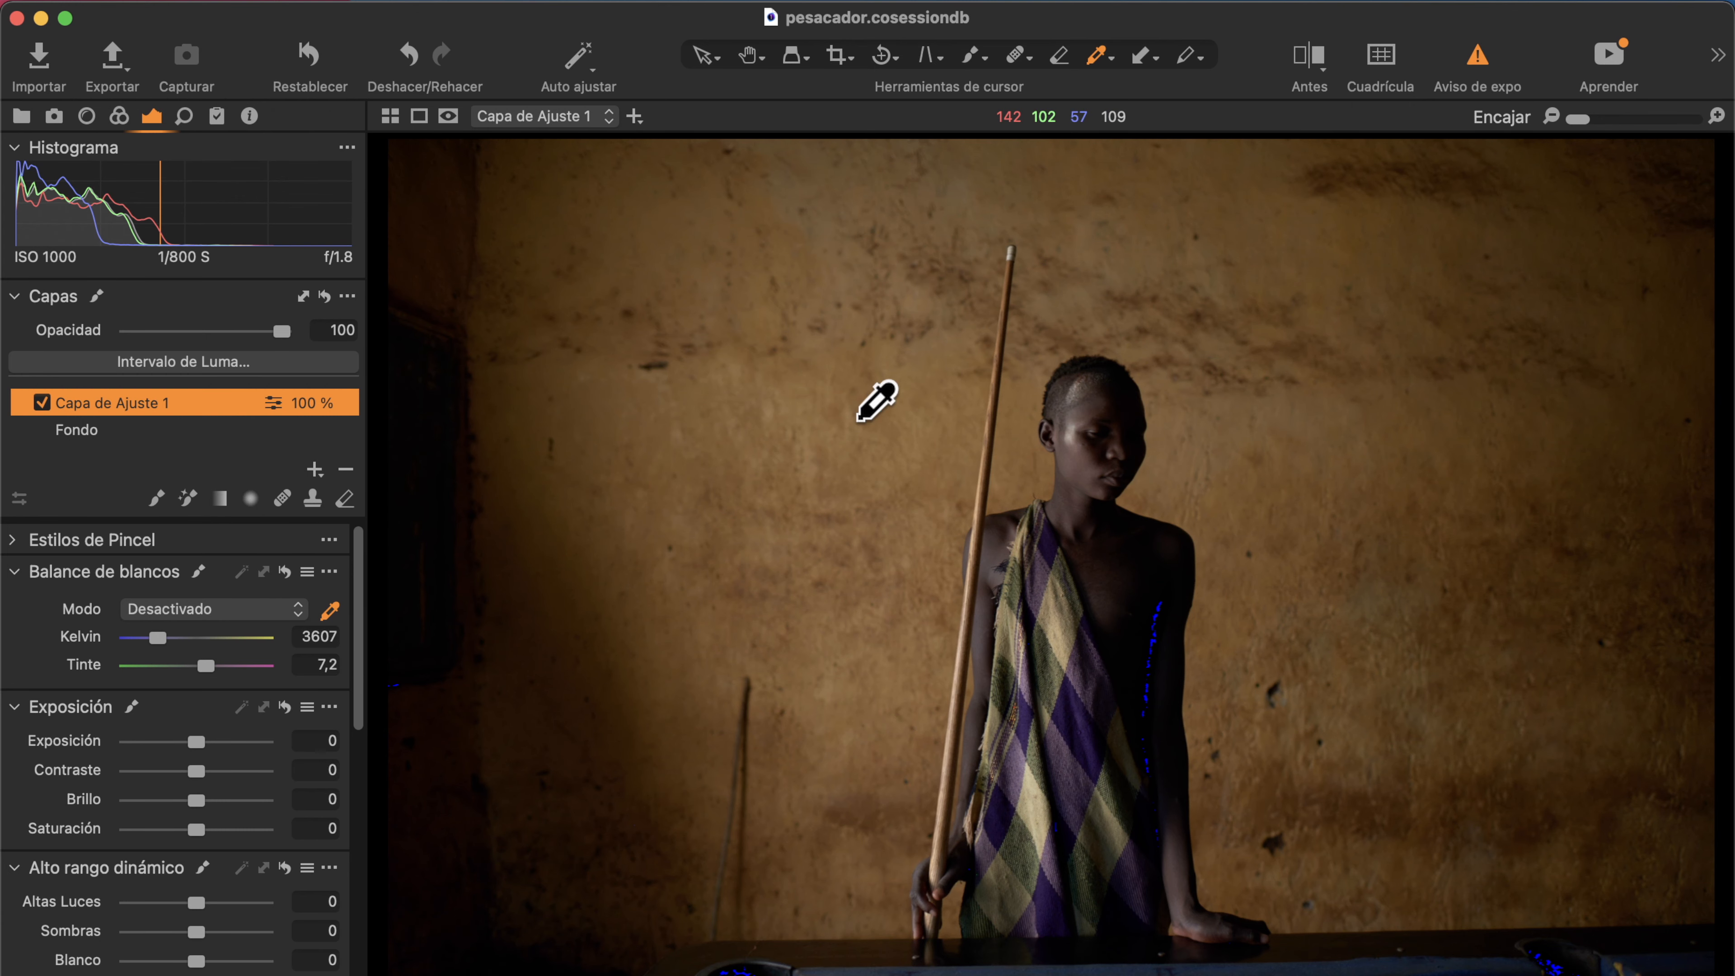
{"action": "left_click", "coordinate": [891, 465]}
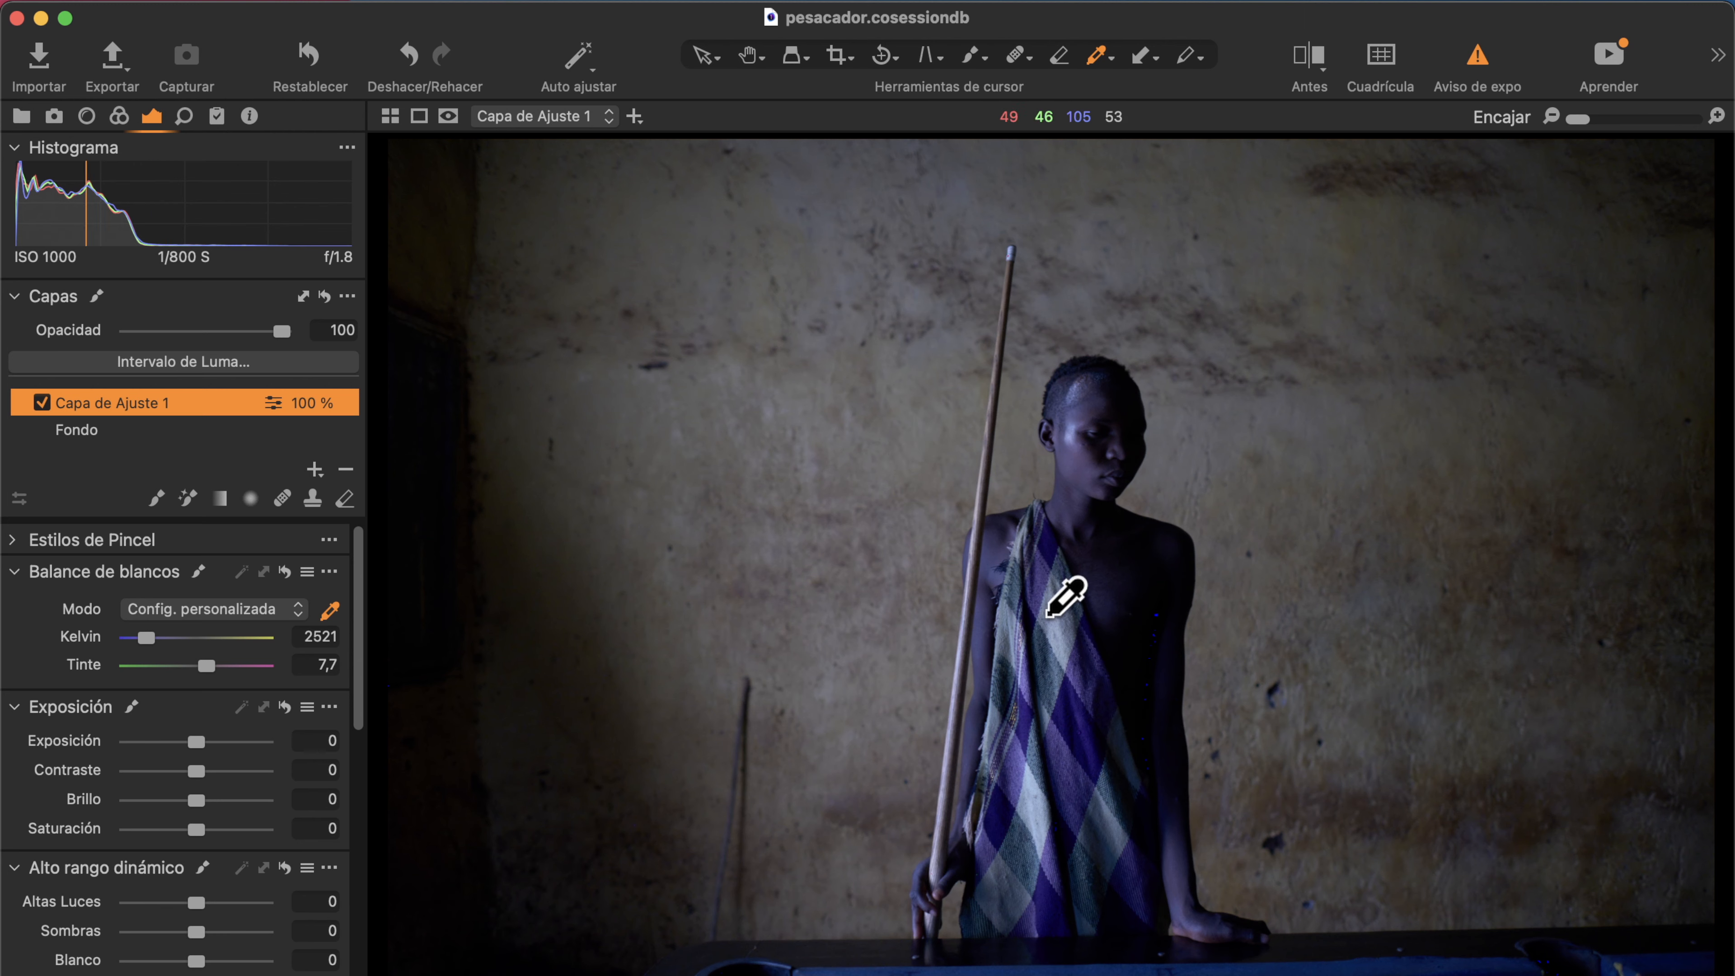
{"action": "left_click", "coordinate": [1056, 634]}
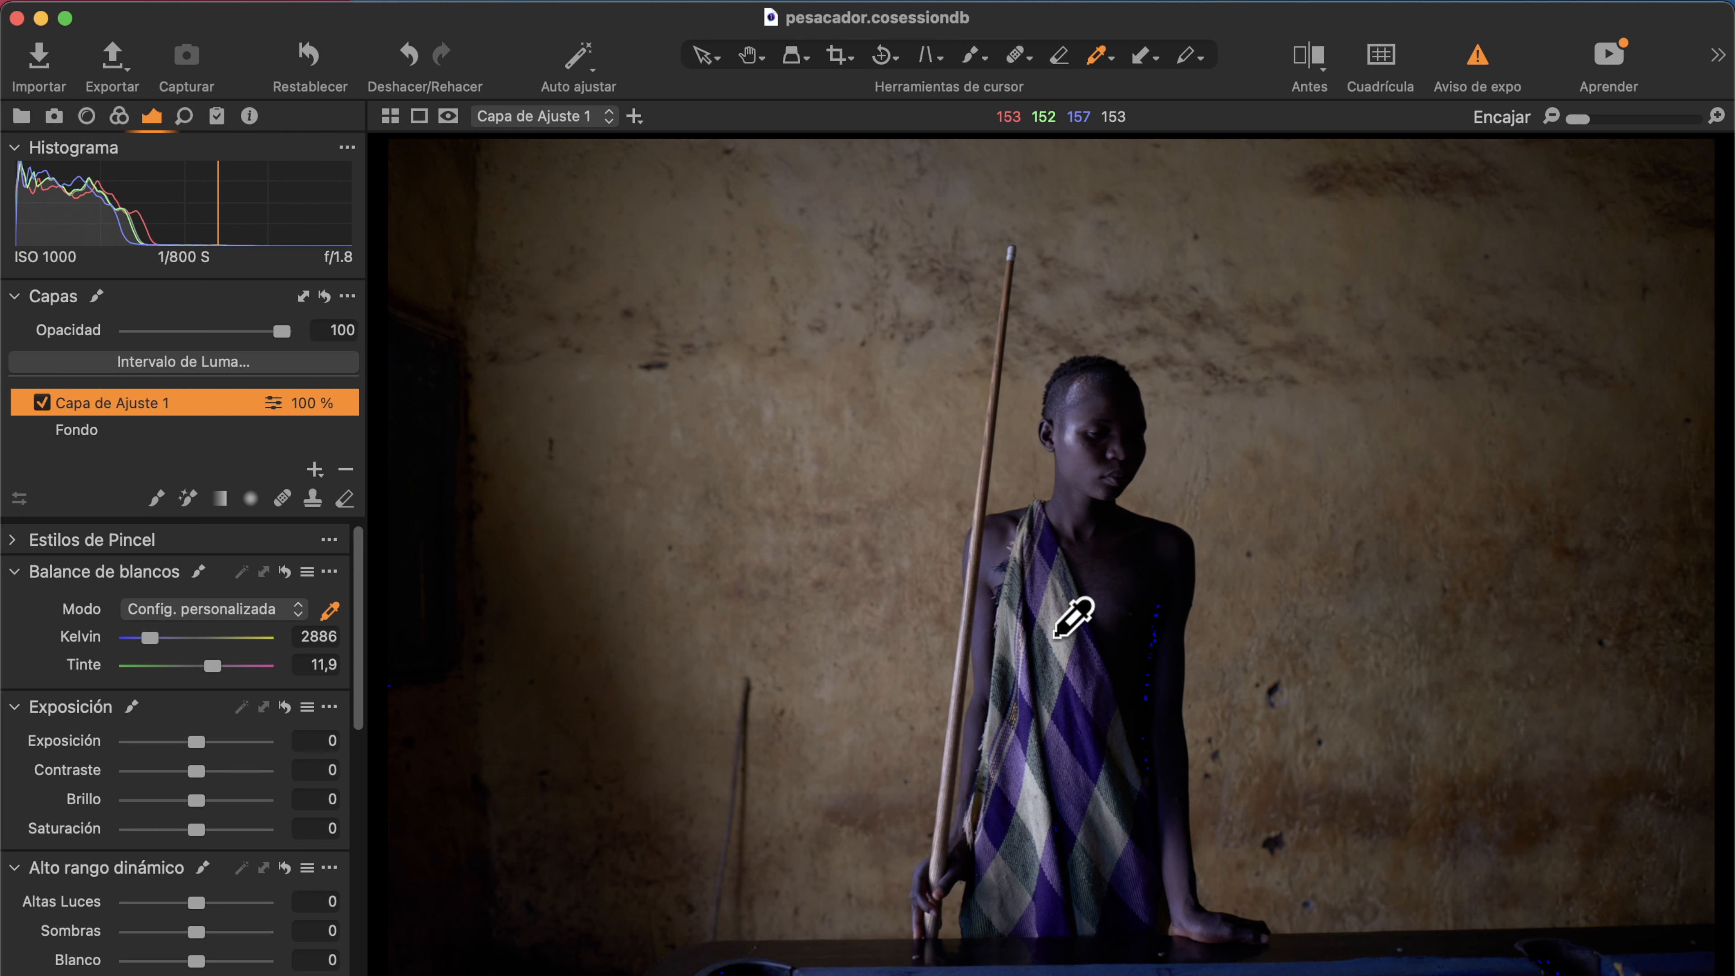
{"action": "left_click", "coordinate": [1079, 424]}
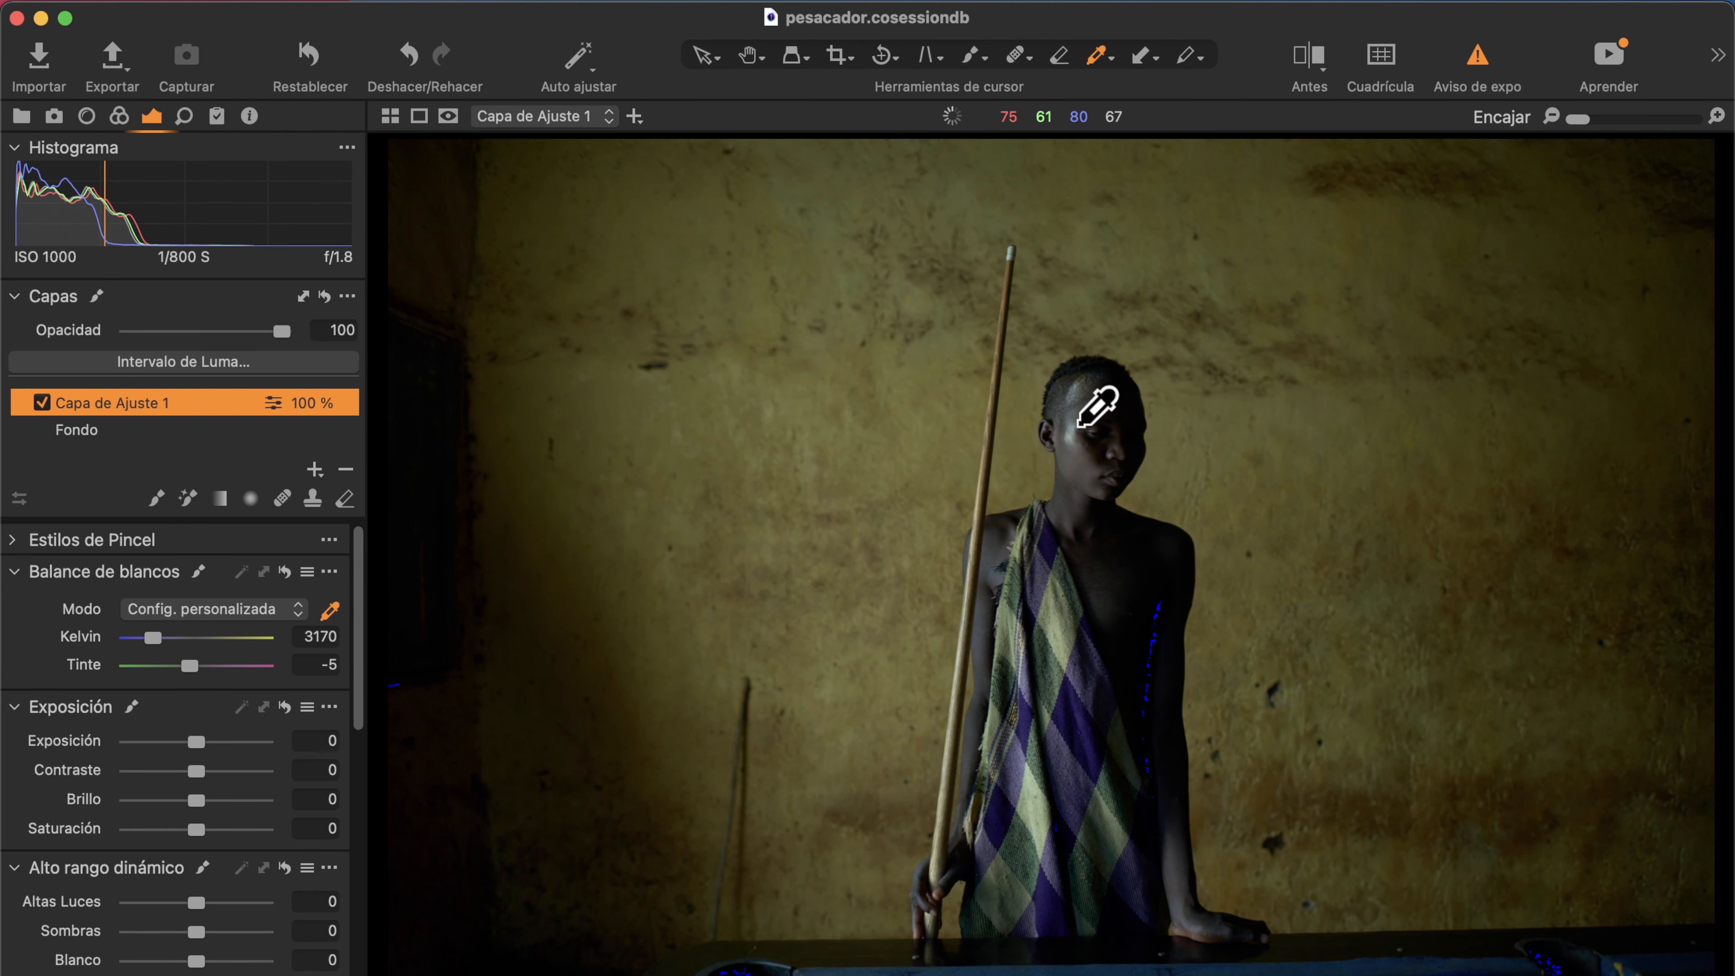
{"action": "left_click", "coordinate": [1059, 638]}
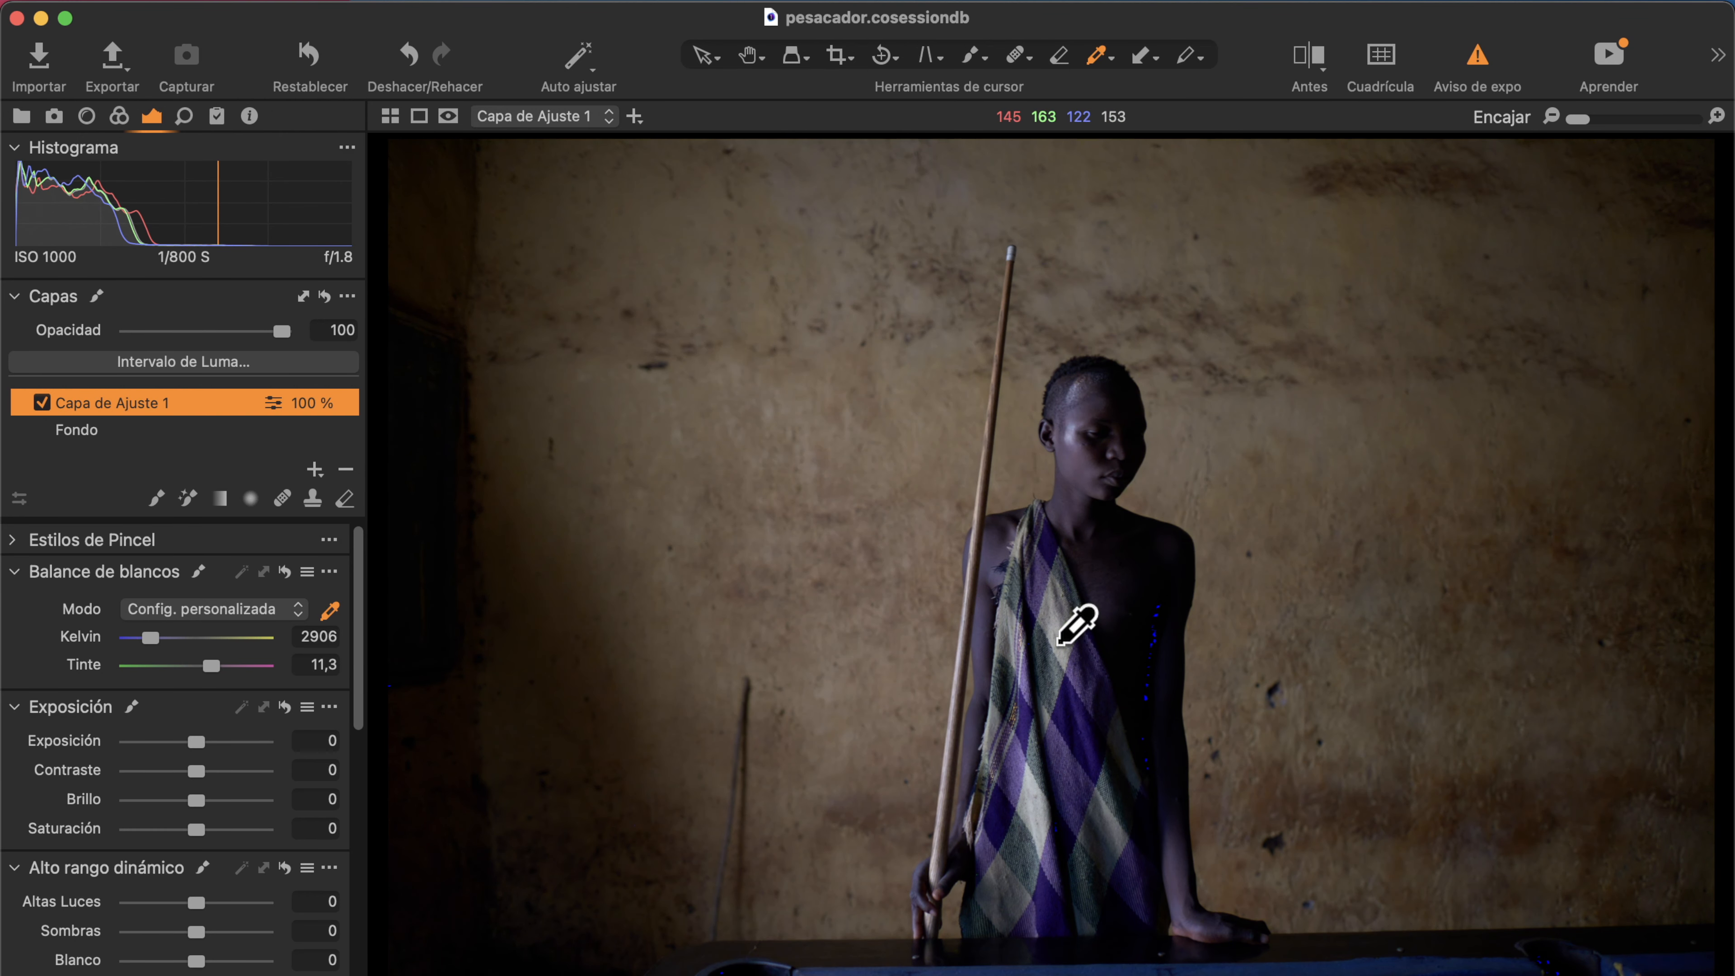
{"action": "left_click", "coordinate": [1056, 633]}
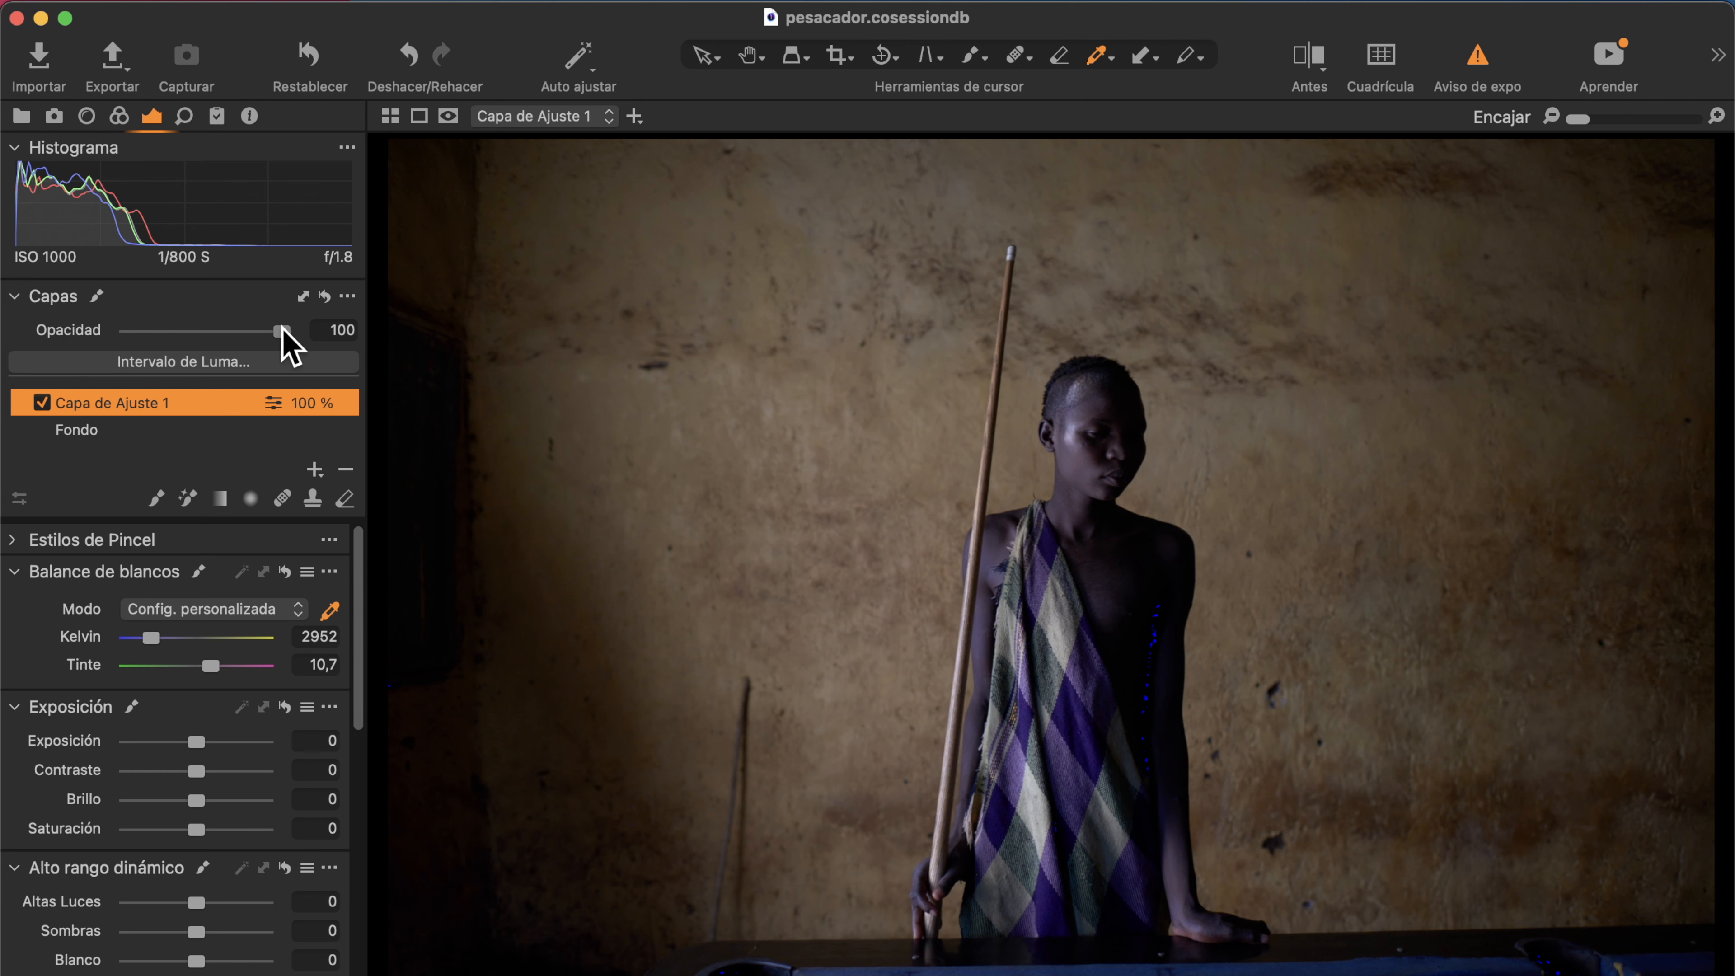
Lower the opacity of the white balance layer to 34.
{"action": "left_click_drag", "start_coordinate": [282, 329], "coordinate": [86, 333]}
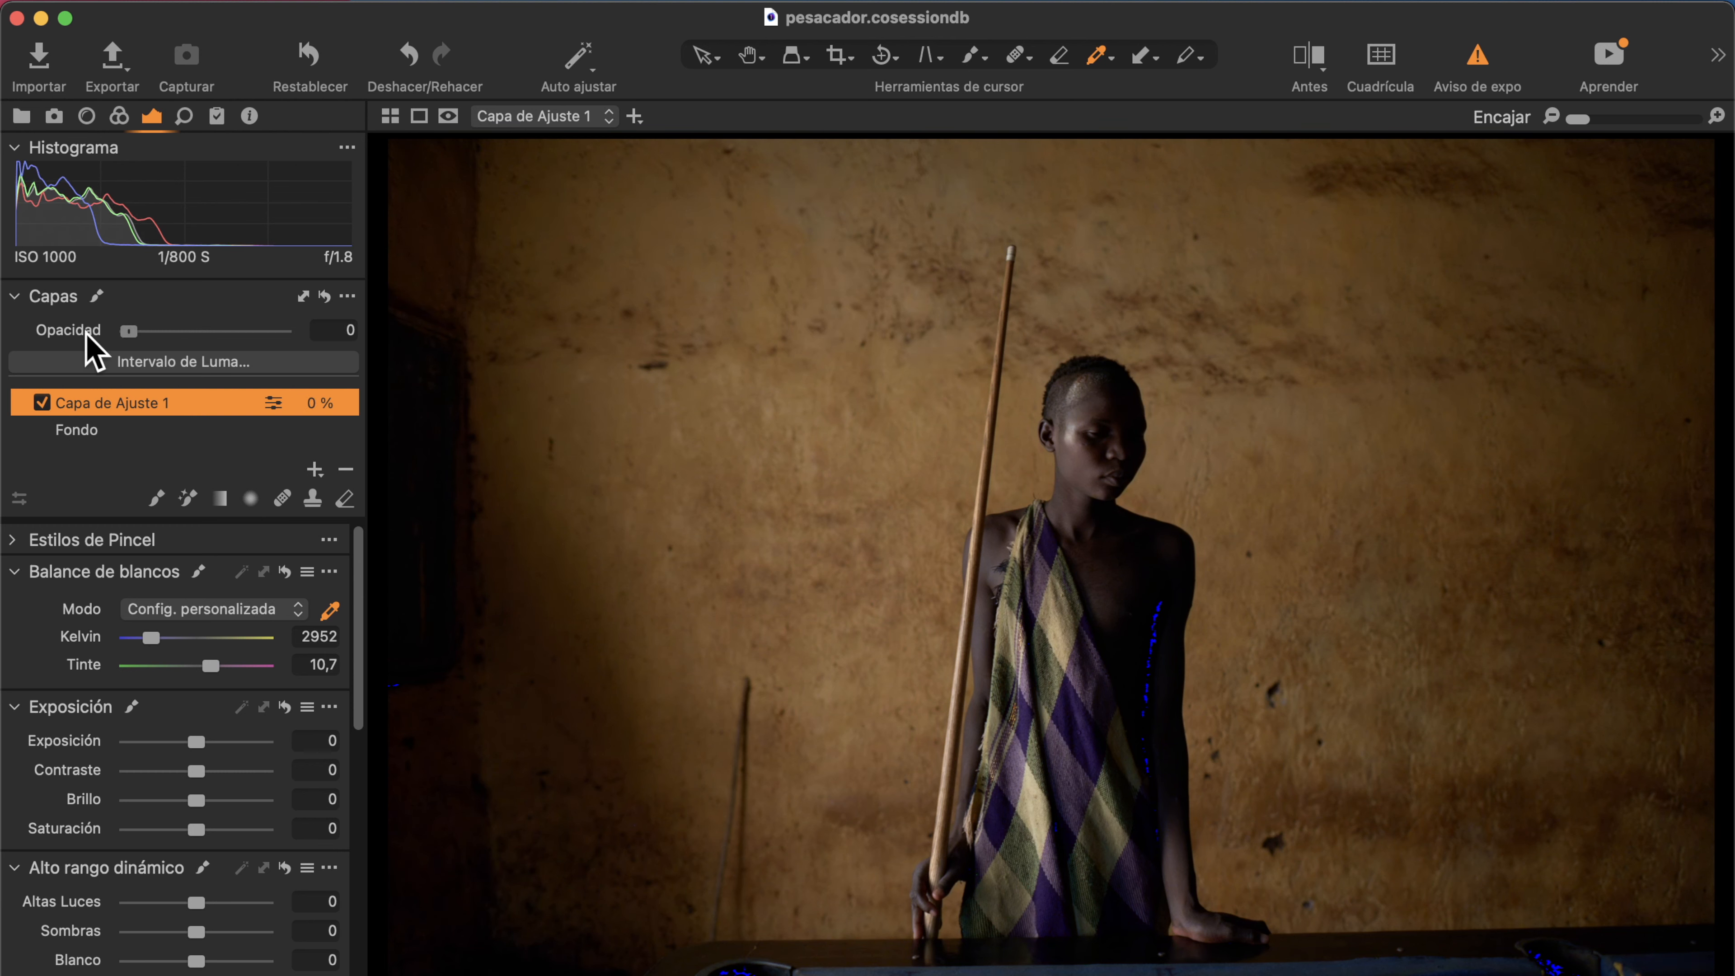
{"action": "left_click_drag", "start_coordinate": [129, 332], "coordinate": [186, 333]}
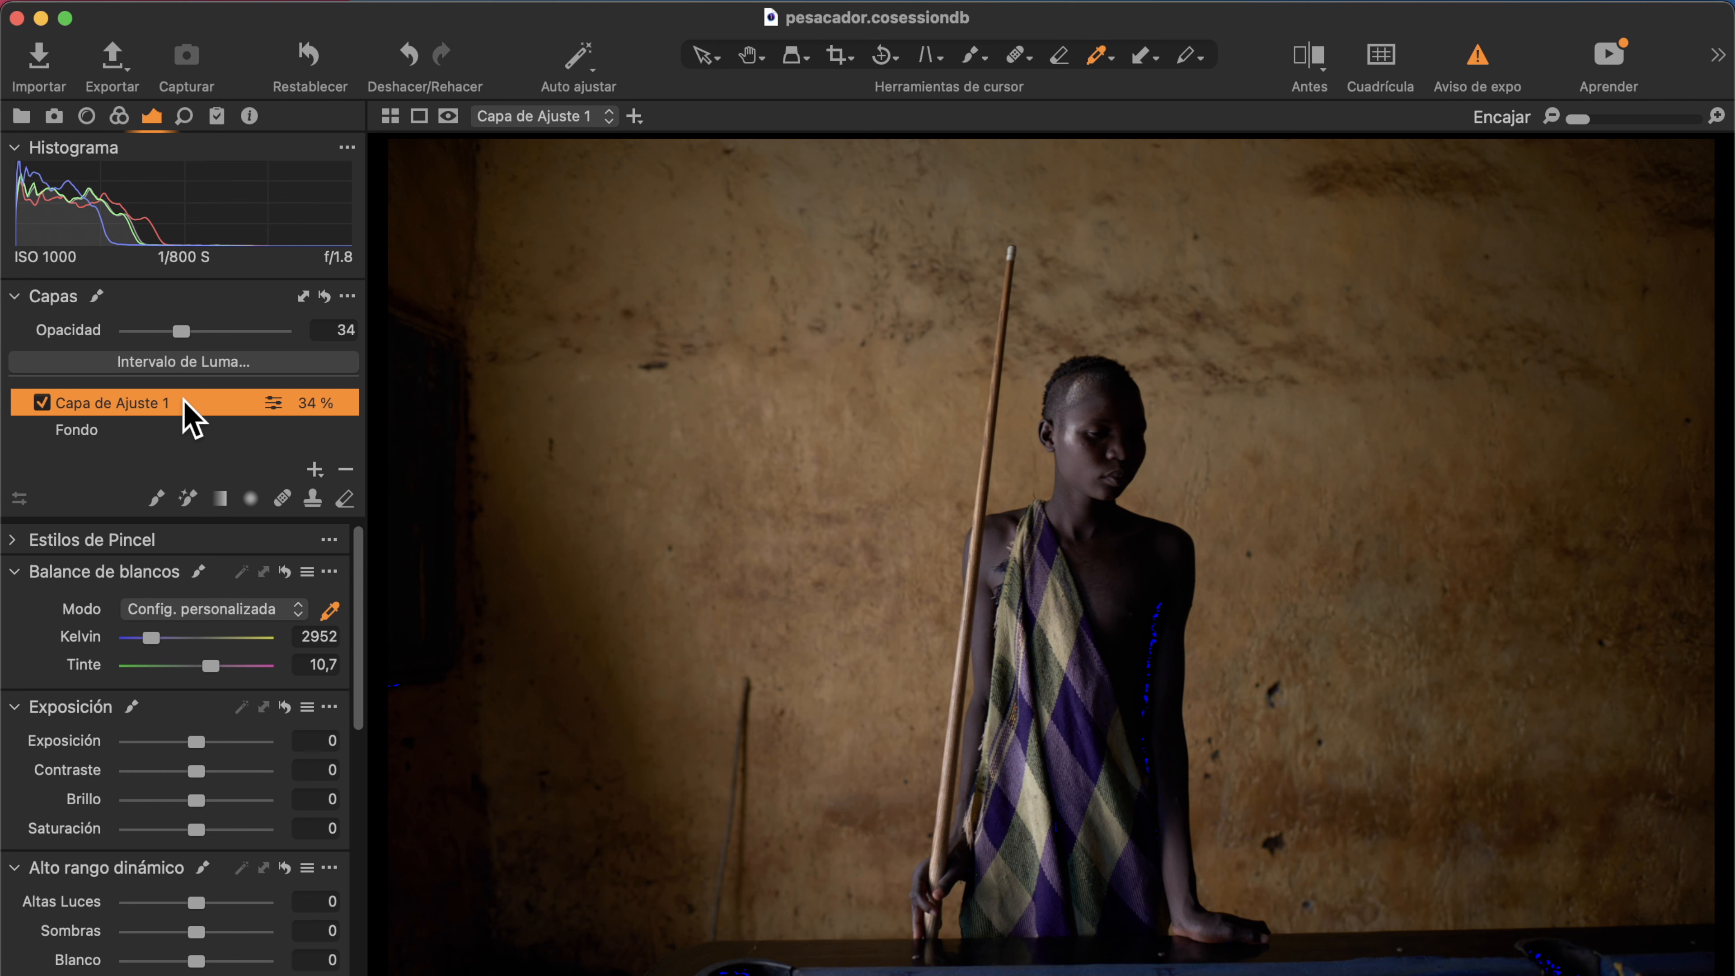
Add an empty adjustment layer and name it "pared".
{"action": "left_click", "coordinate": [314, 469]}
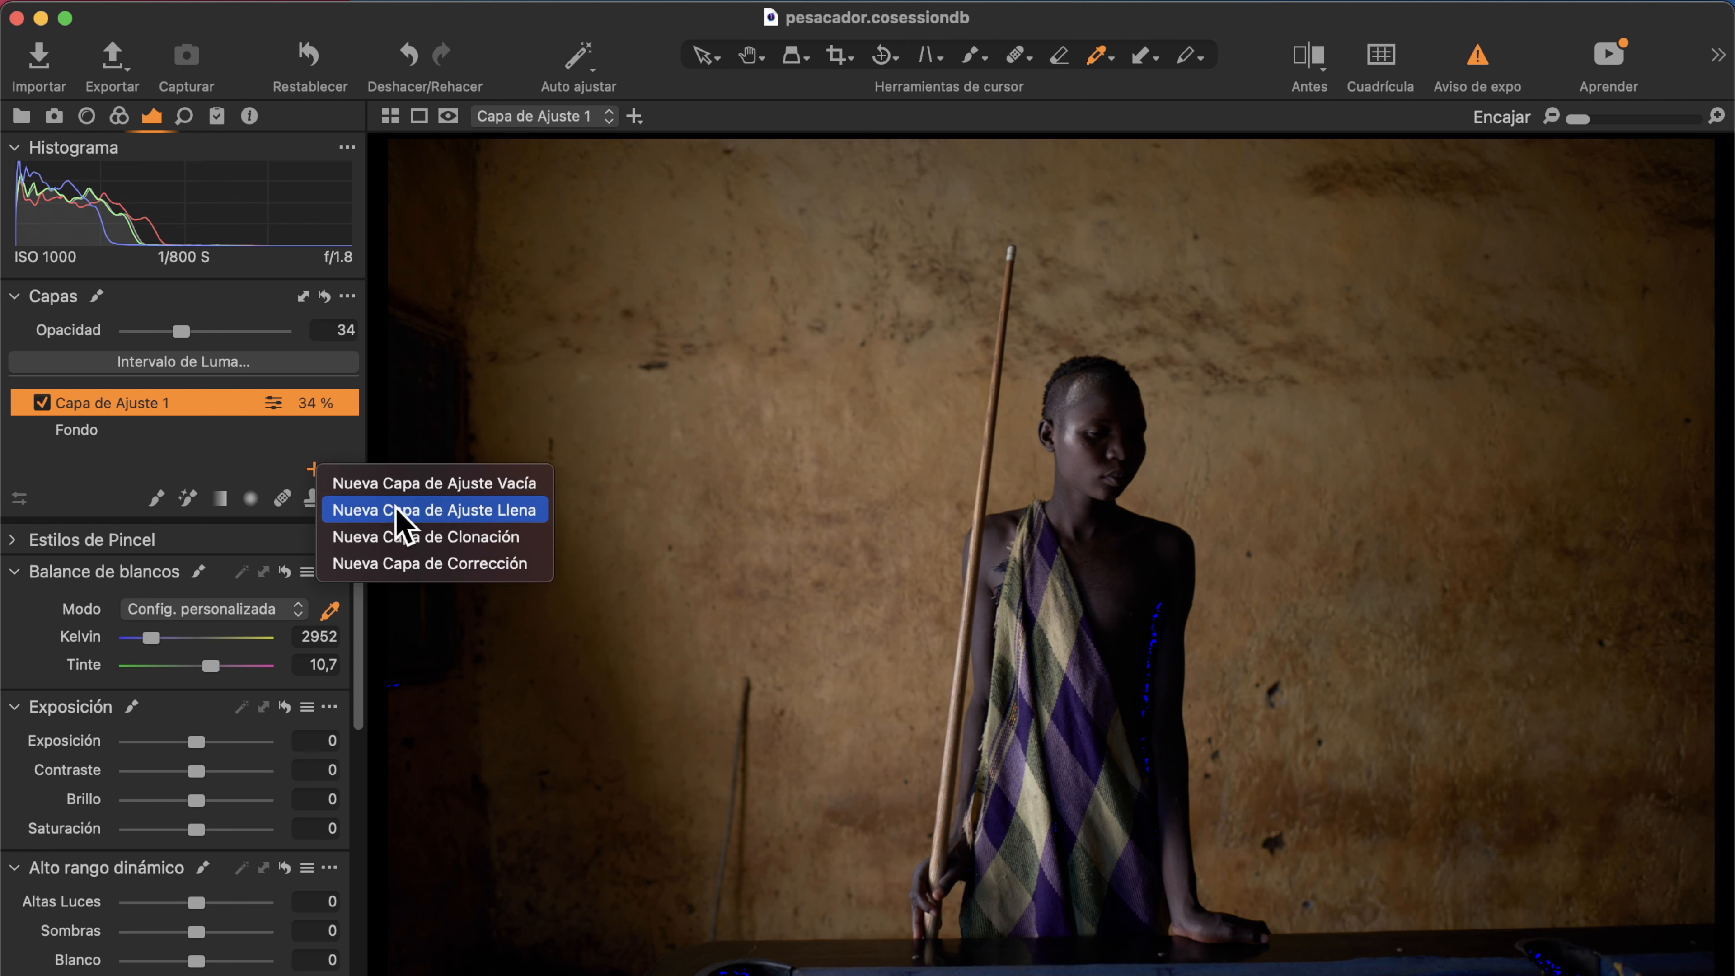
{"action": "left_click", "coordinate": [410, 486]}
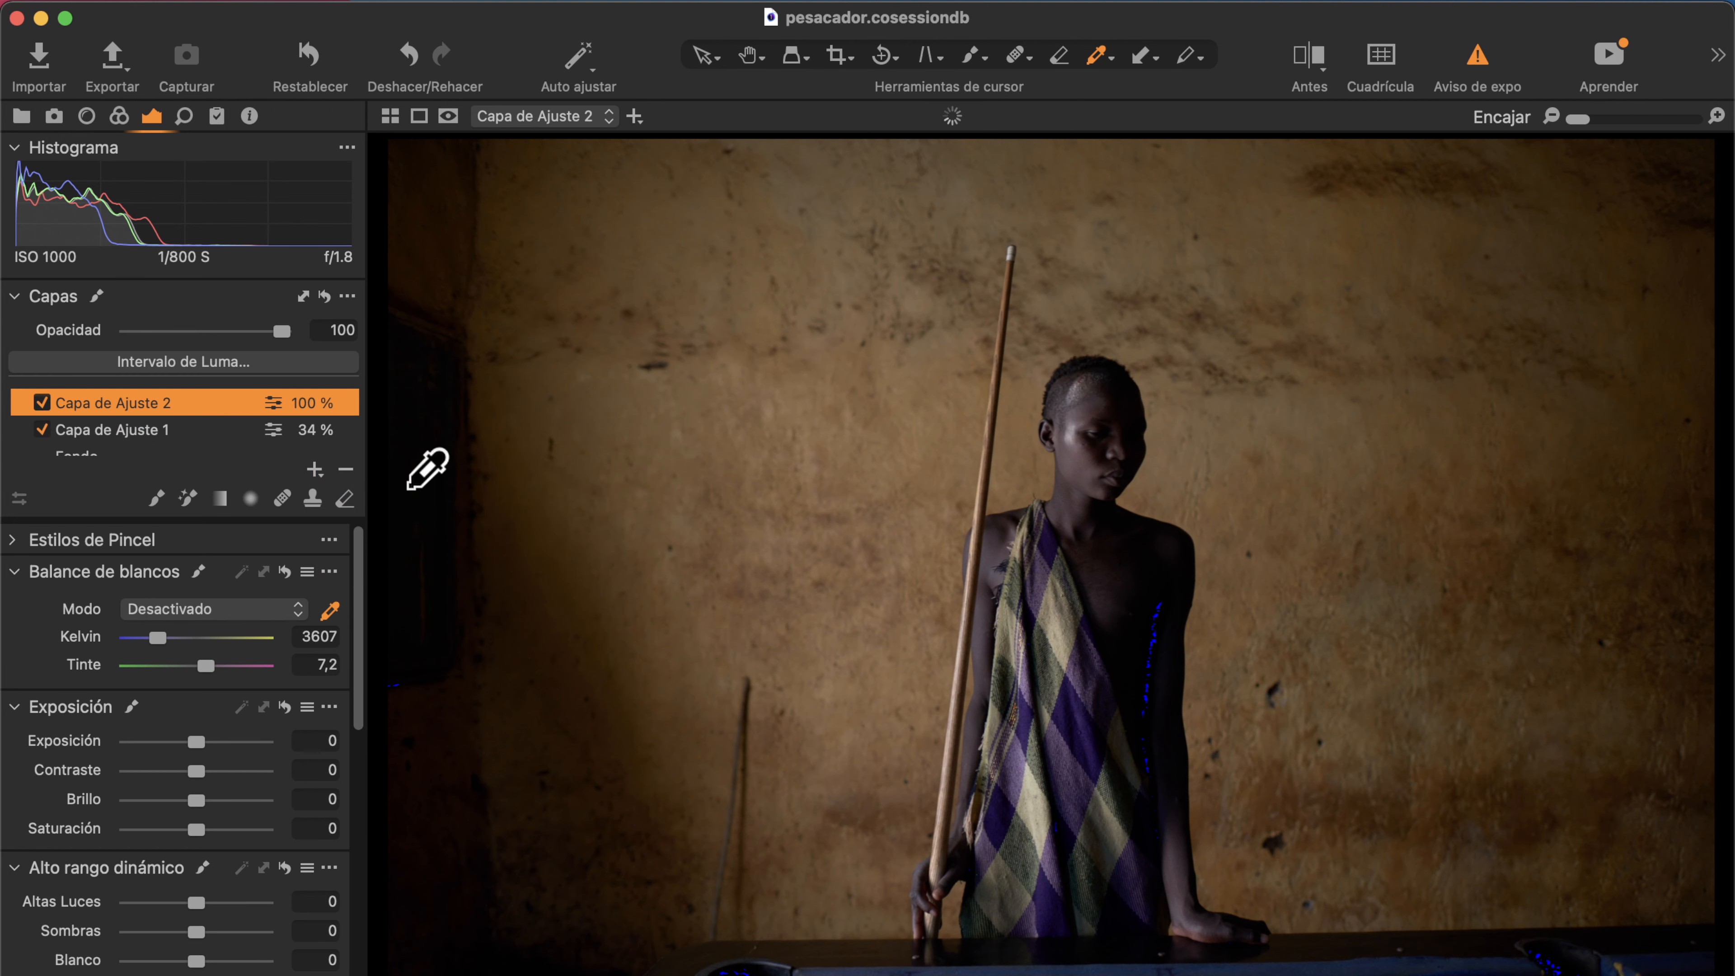
{"action": "double_click", "coordinate": [140, 403]}
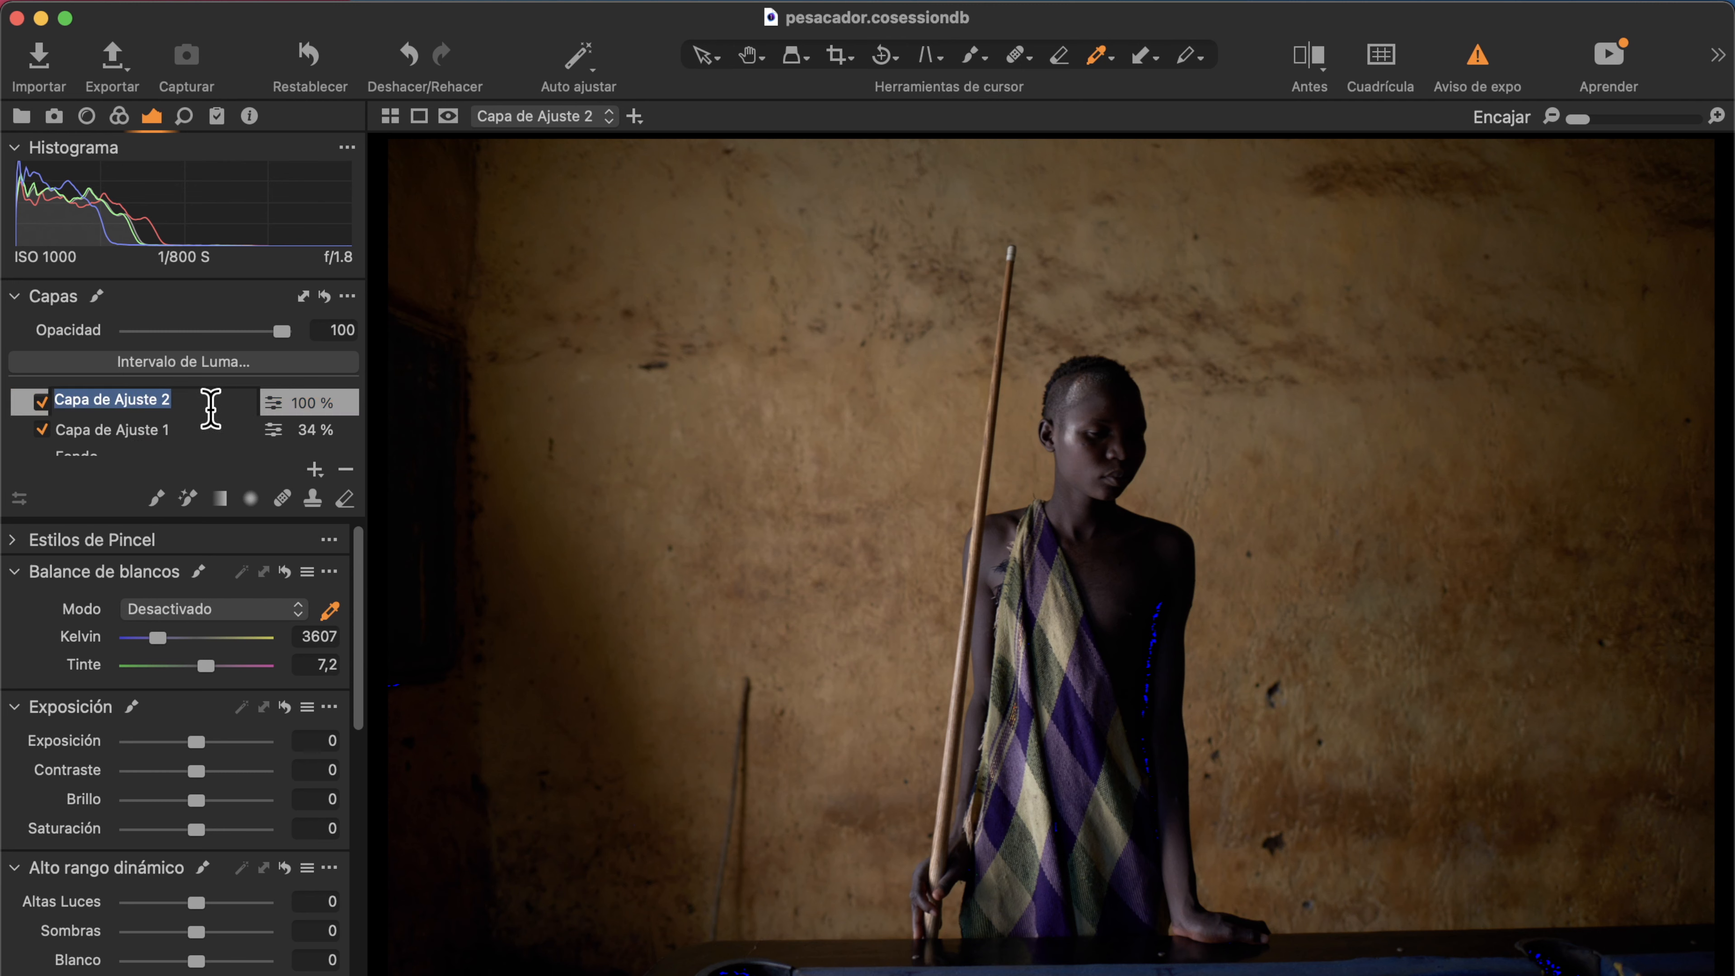
{"action": "key", "text": "BackSpace"}
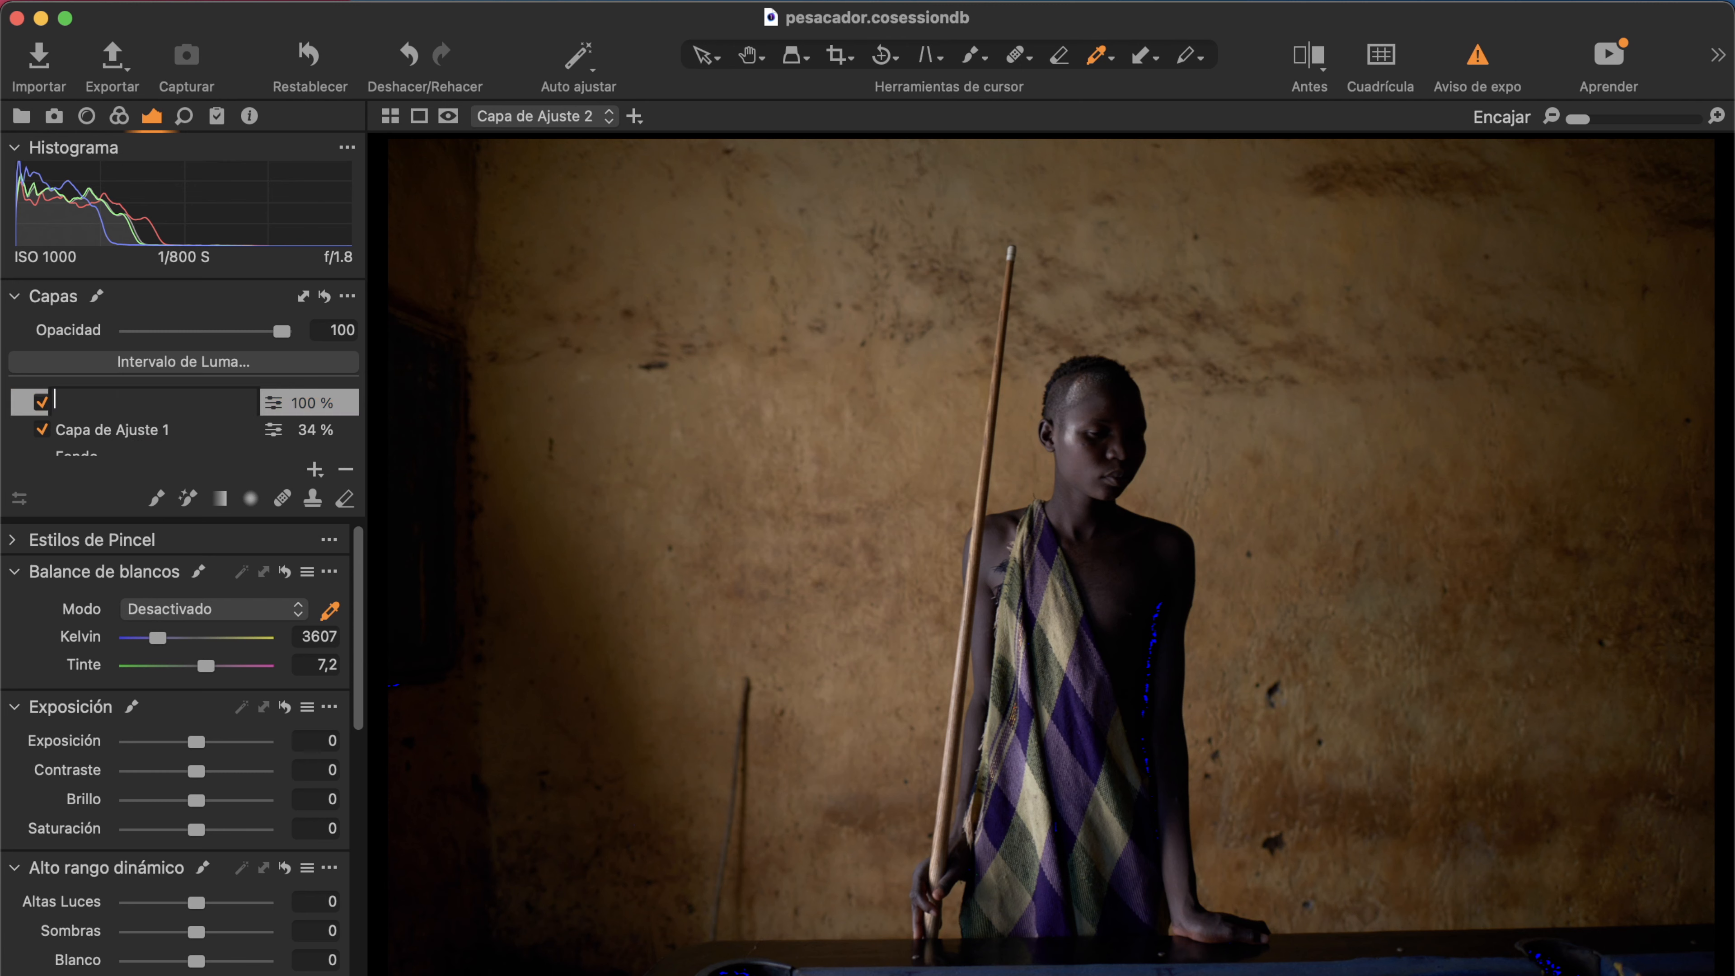
{"action": "type", "text": "pared"}
{"action": "key", "text": "Return"}
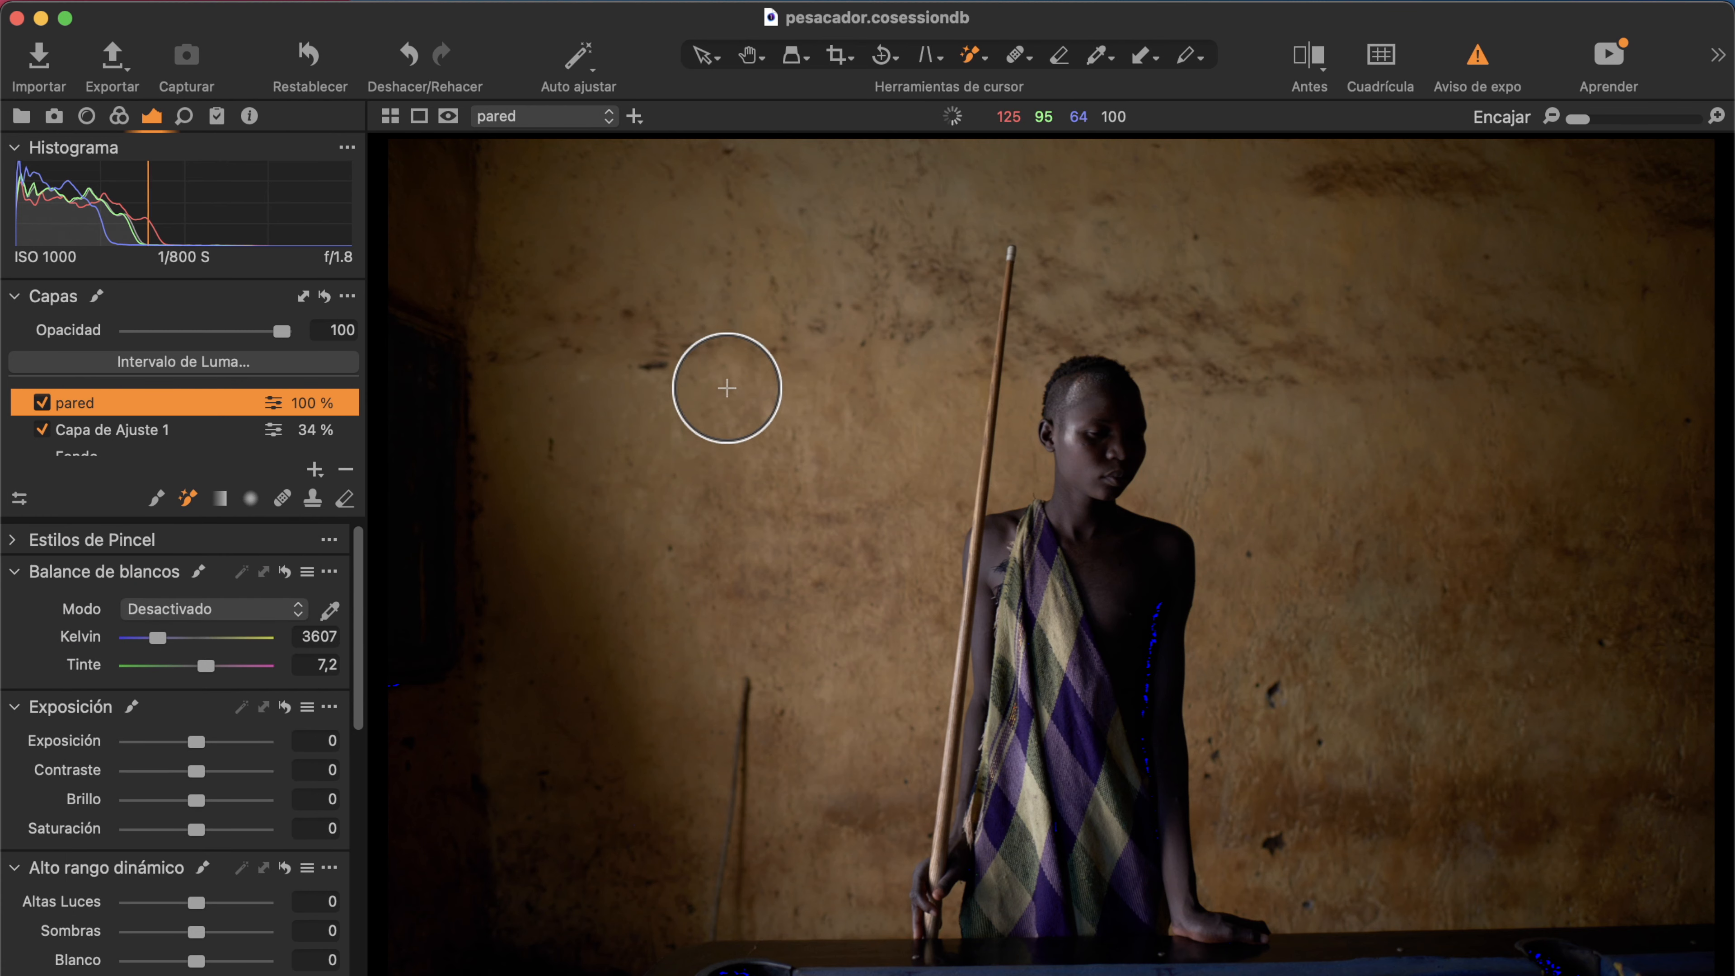
Mask the wall behind the man on the pared layer with the Magic Brush, and hide the mask overlay.
{"action": "mouse_move", "coordinate": [628, 476]}
{"action": "left_mouse_down"}
{"action": "mouse_move", "coordinate": [779, 334]}
{"action": "mouse_move", "coordinate": [797, 376]}
{"action": "mouse_move", "coordinate": [713, 359]}
{"action": "mouse_move", "coordinate": [656, 437]}
{"action": "mouse_move", "coordinate": [748, 267]}
{"action": "mouse_move", "coordinate": [728, 343]}
{"action": "mouse_move", "coordinate": [774, 355]}
{"action": "mouse_move", "coordinate": [729, 343]}
{"action": "left_mouse_up"}
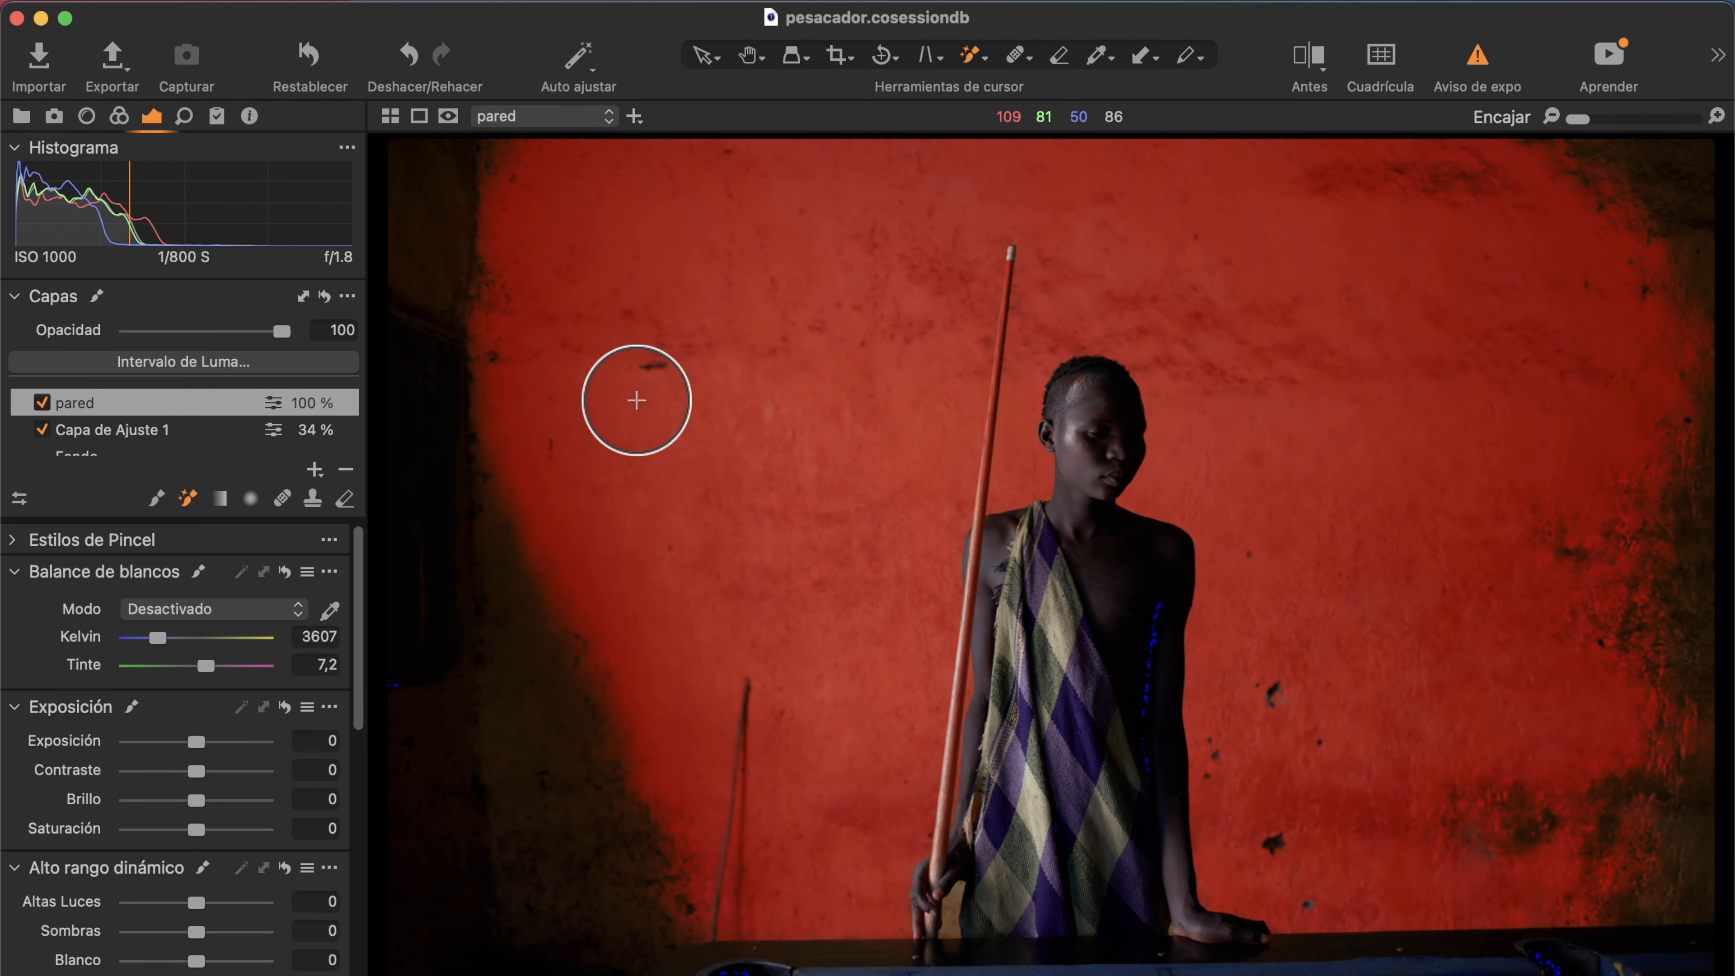
{"action": "key", "text": "m"}
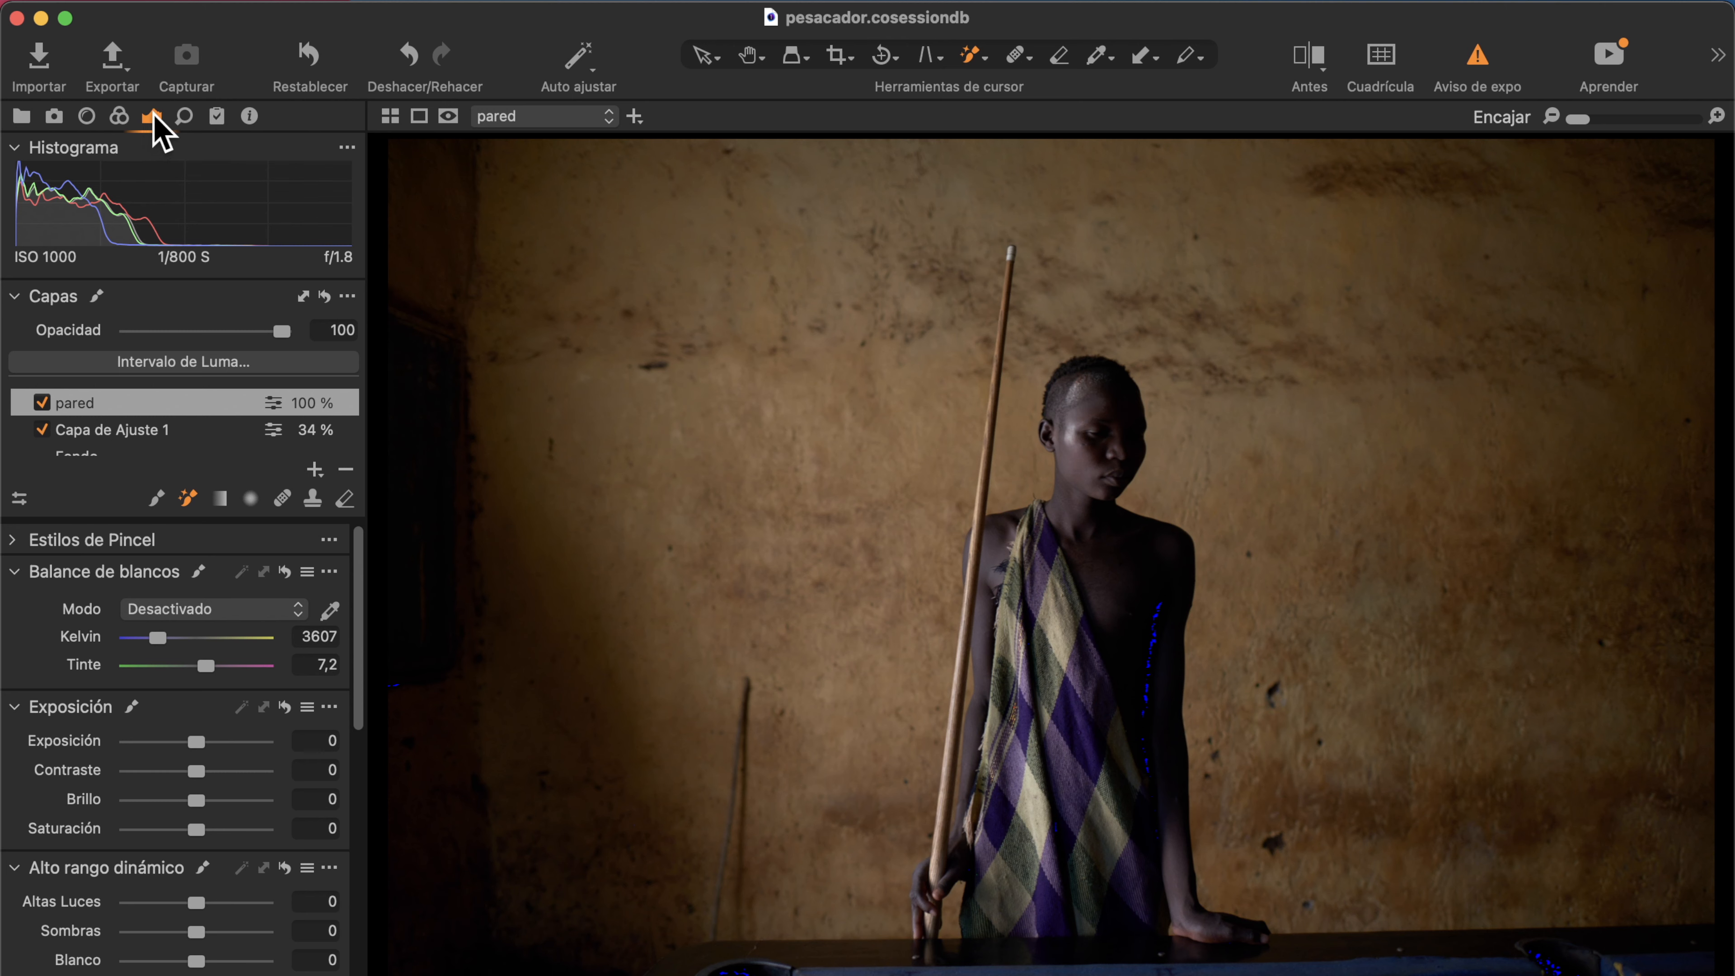
Set the pared layer's high dynamic range to Altas Luces 100, Blanco 100 and Negro 42.
{"action": "scroll", "coordinate": [163, 861], "scroll_direction": "down", "scroll_amount": 2}
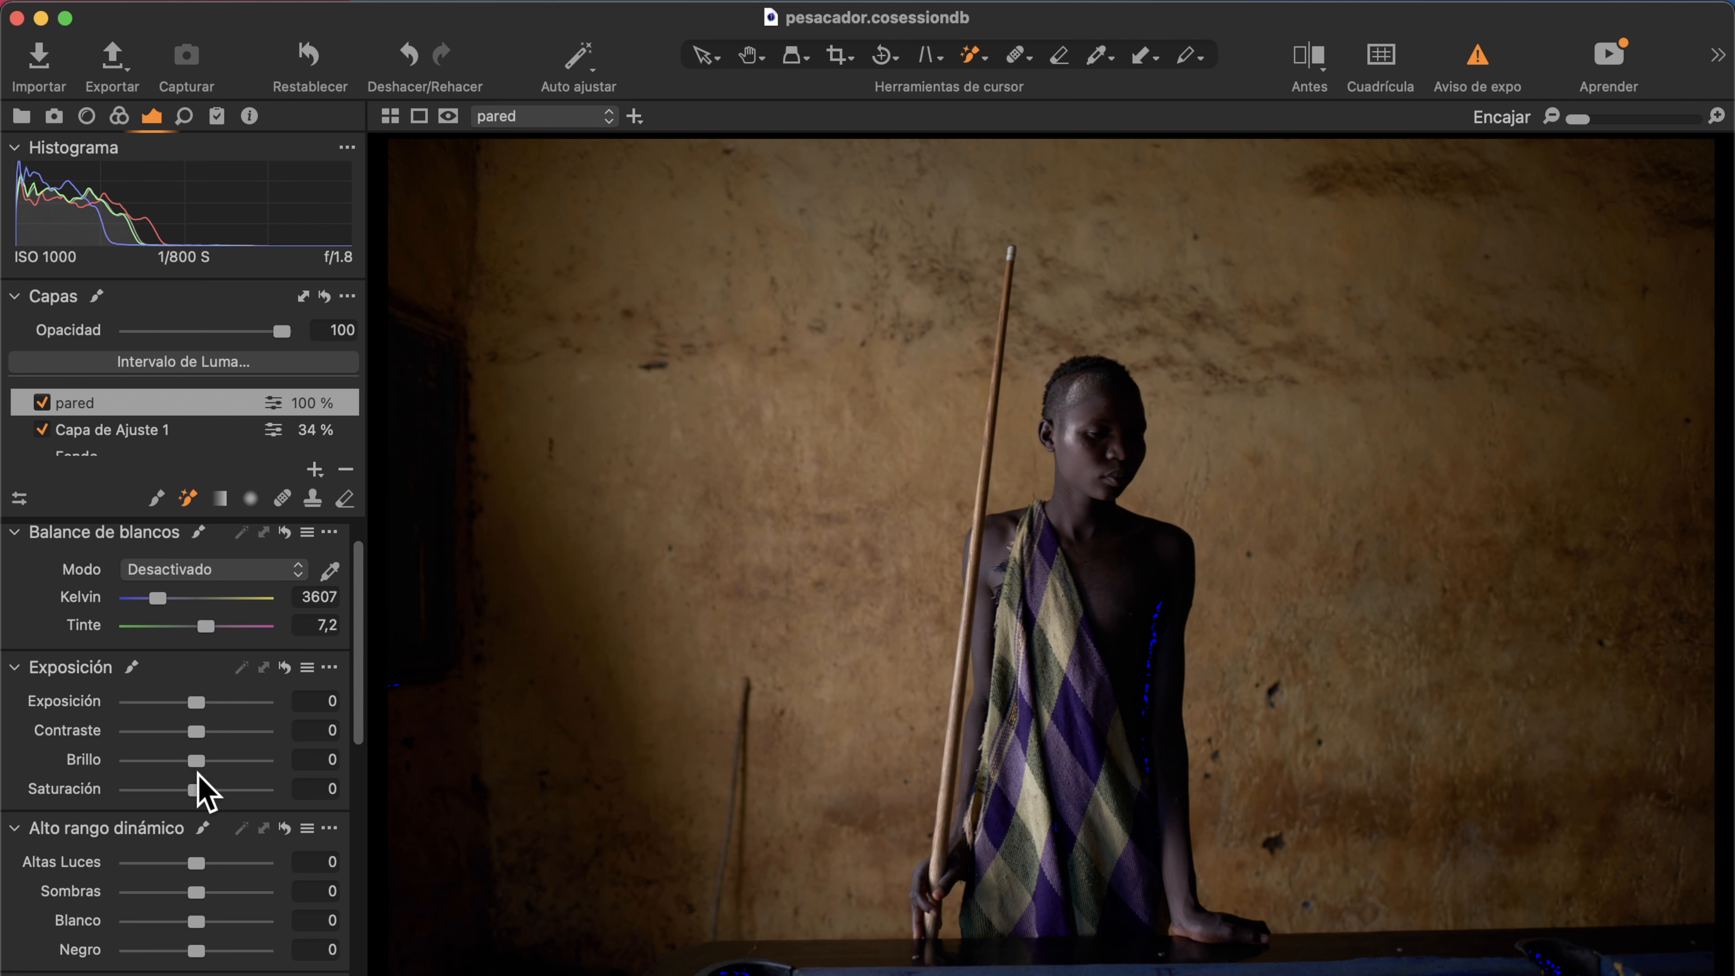
{"action": "scroll", "coordinate": [195, 844], "scroll_direction": "down", "scroll_amount": 2}
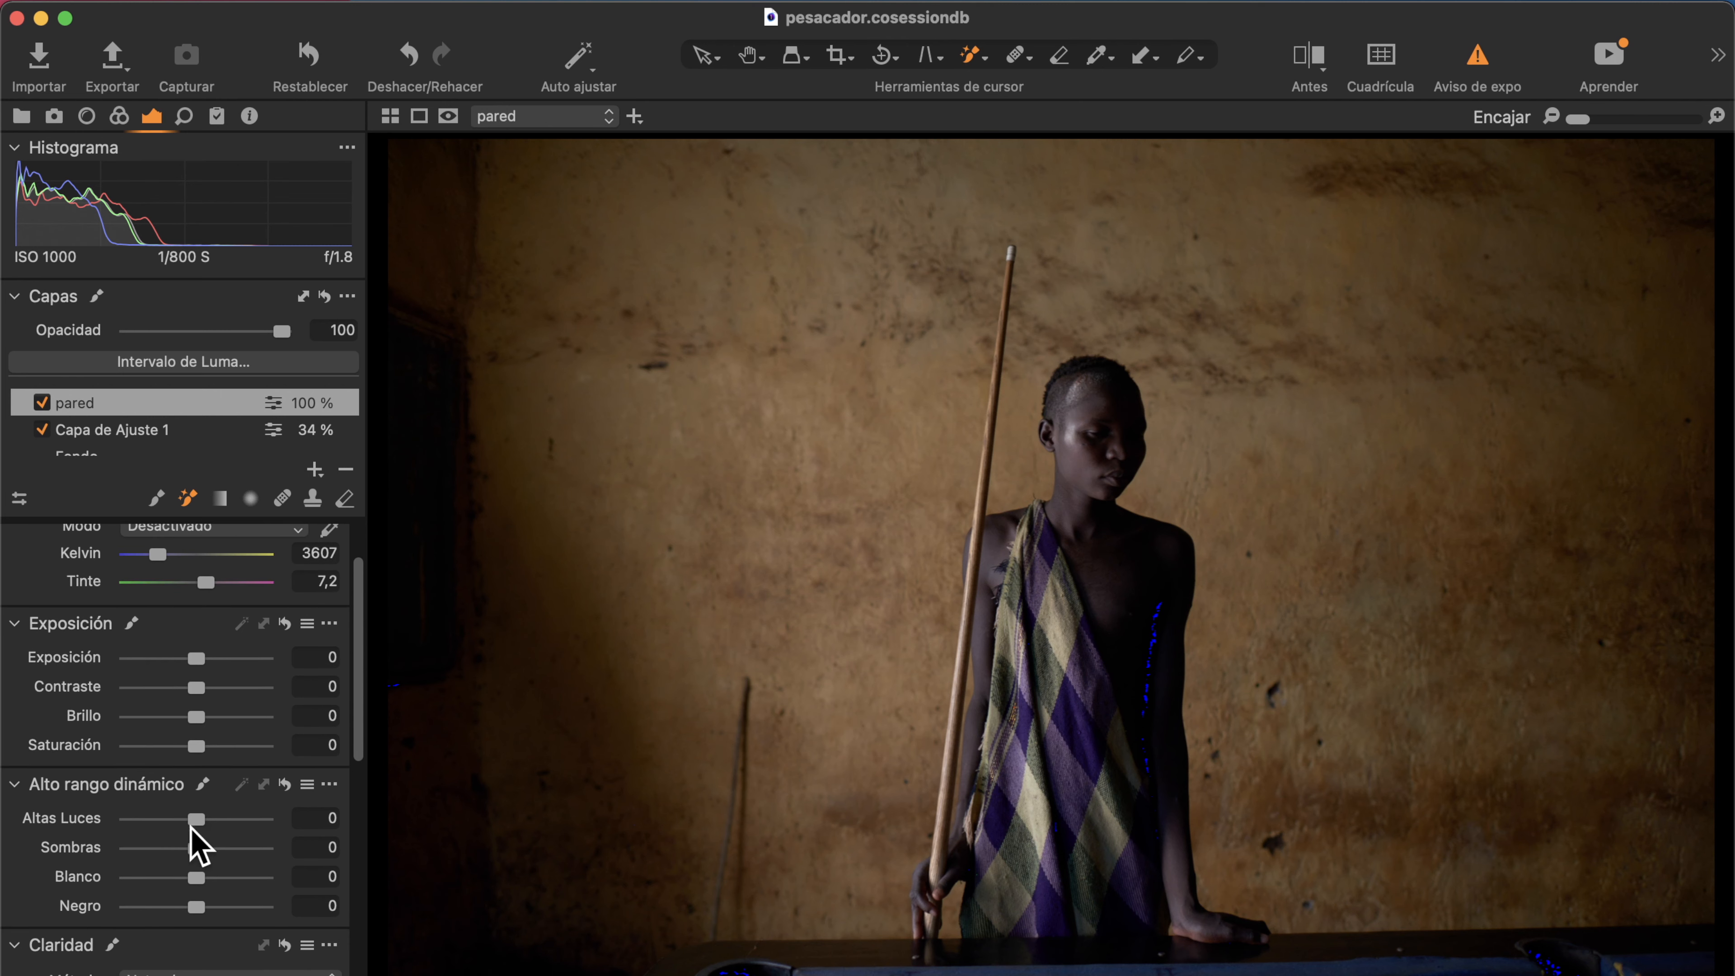
{"action": "scroll", "coordinate": [195, 844], "scroll_direction": "down", "scroll_amount": 2}
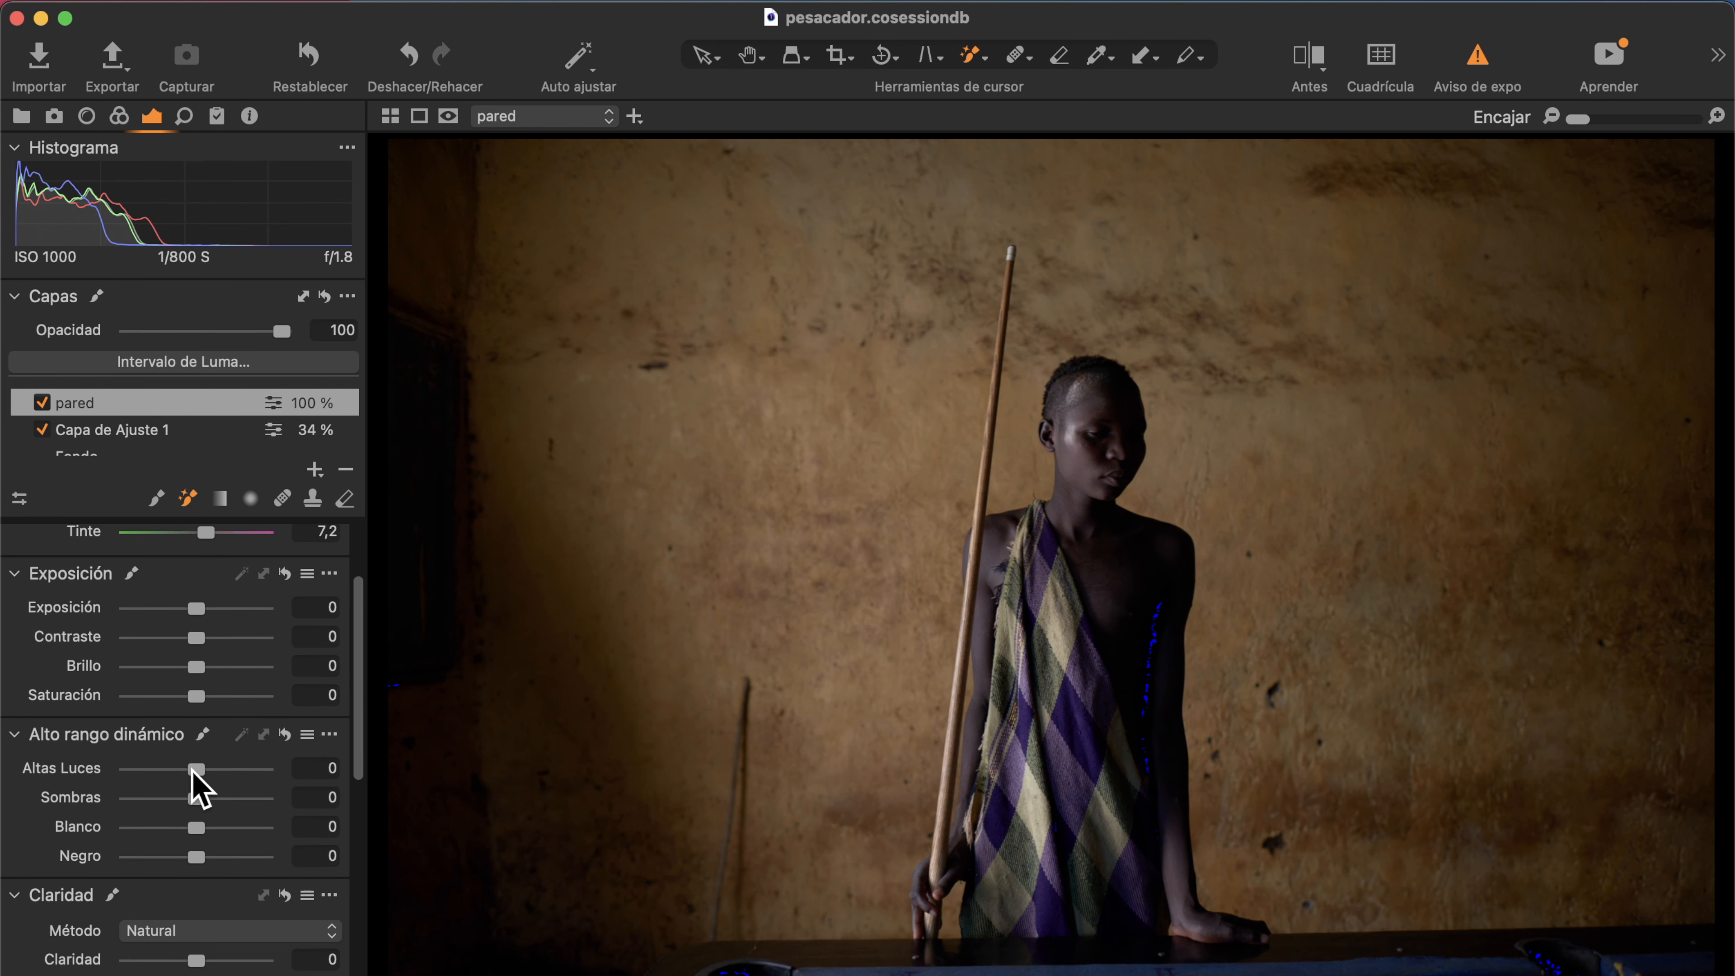
{"action": "left_click_drag", "start_coordinate": [189, 775], "coordinate": [334, 771]}
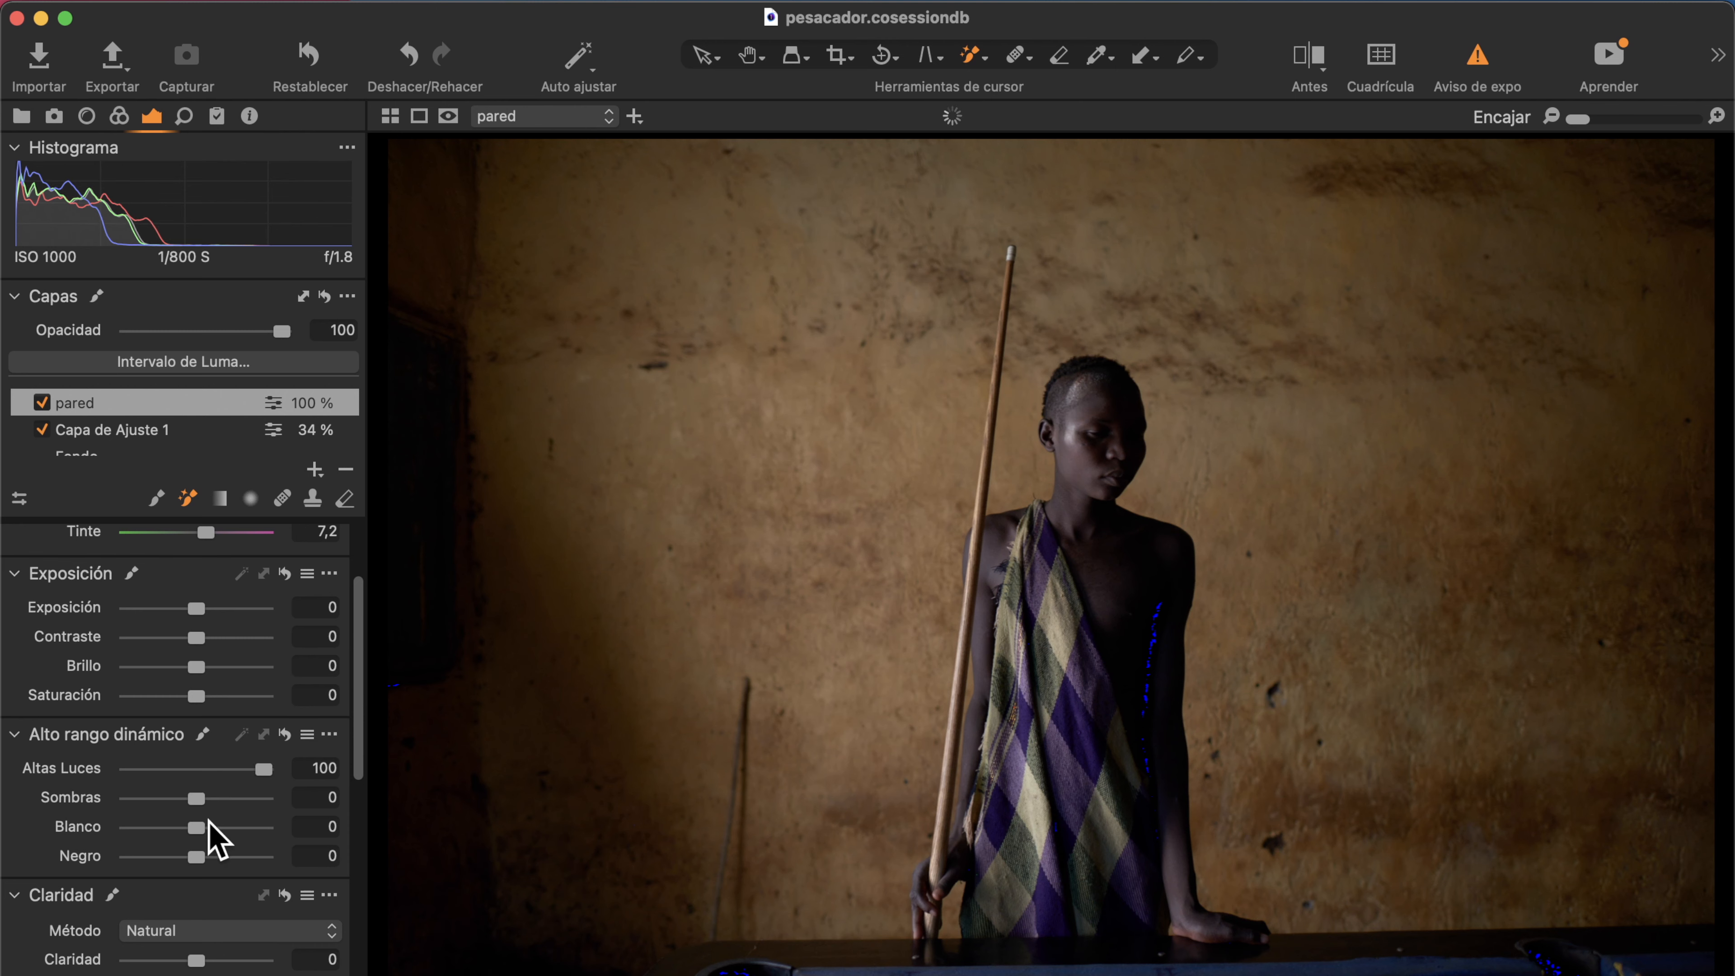
{"action": "left_click_drag", "start_coordinate": [196, 827], "coordinate": [339, 820]}
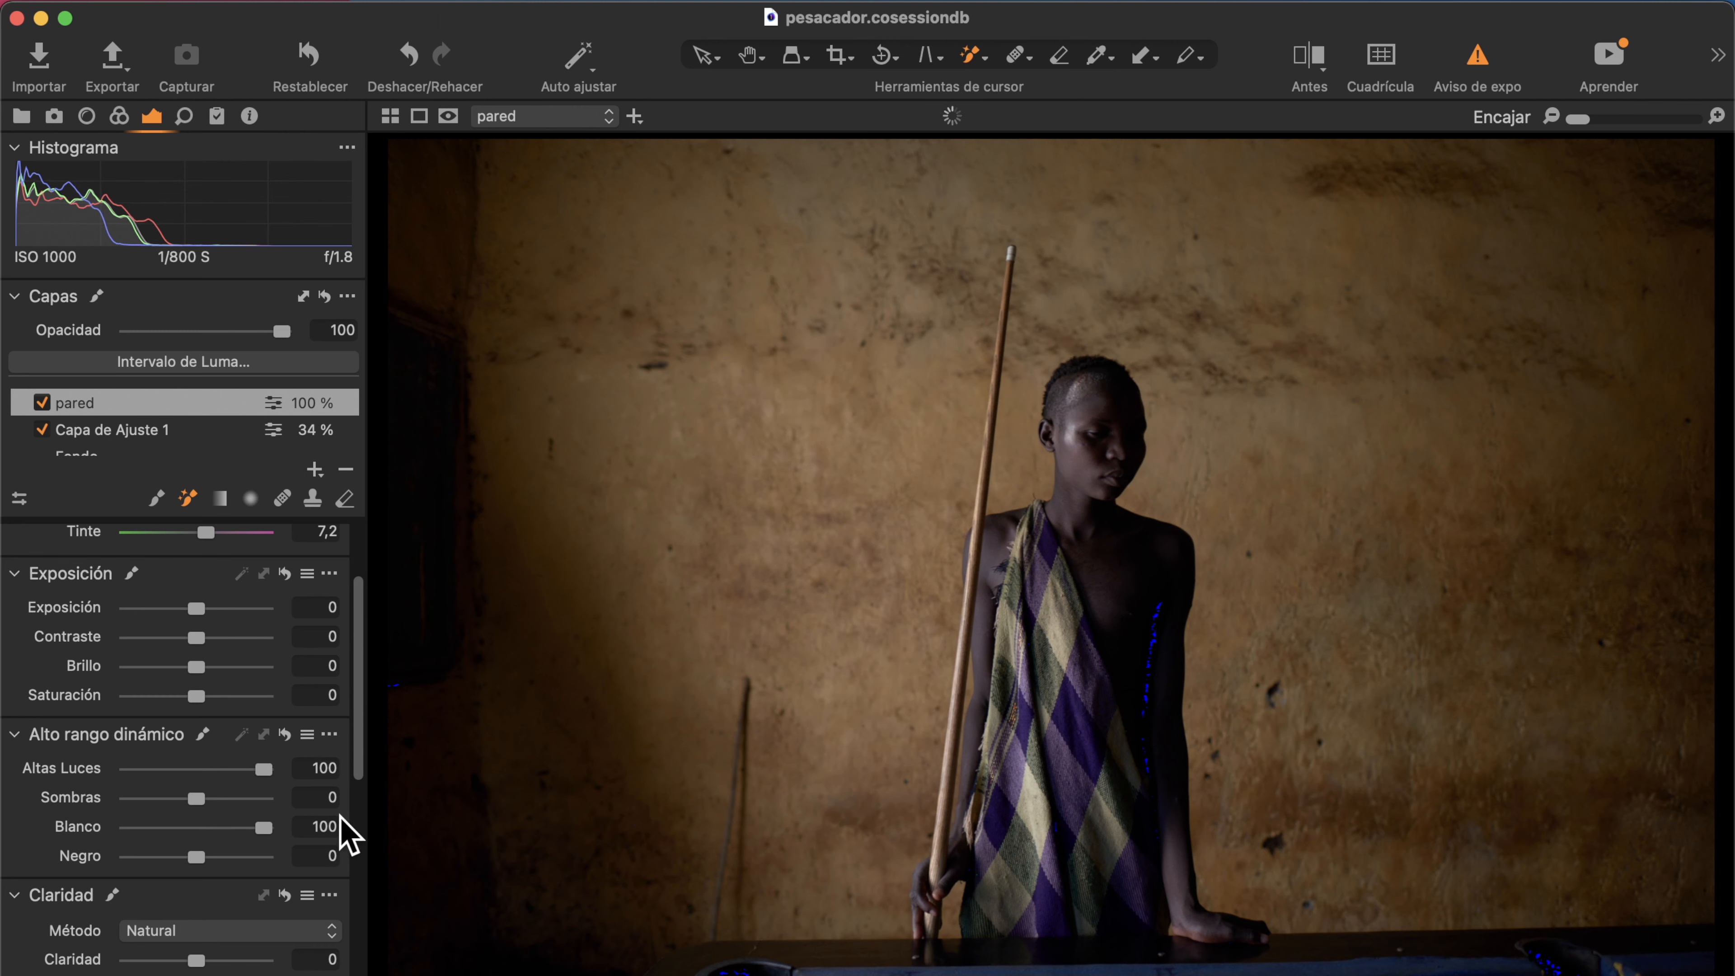
{"action": "left_click_drag", "start_coordinate": [189, 855], "coordinate": [219, 860]}
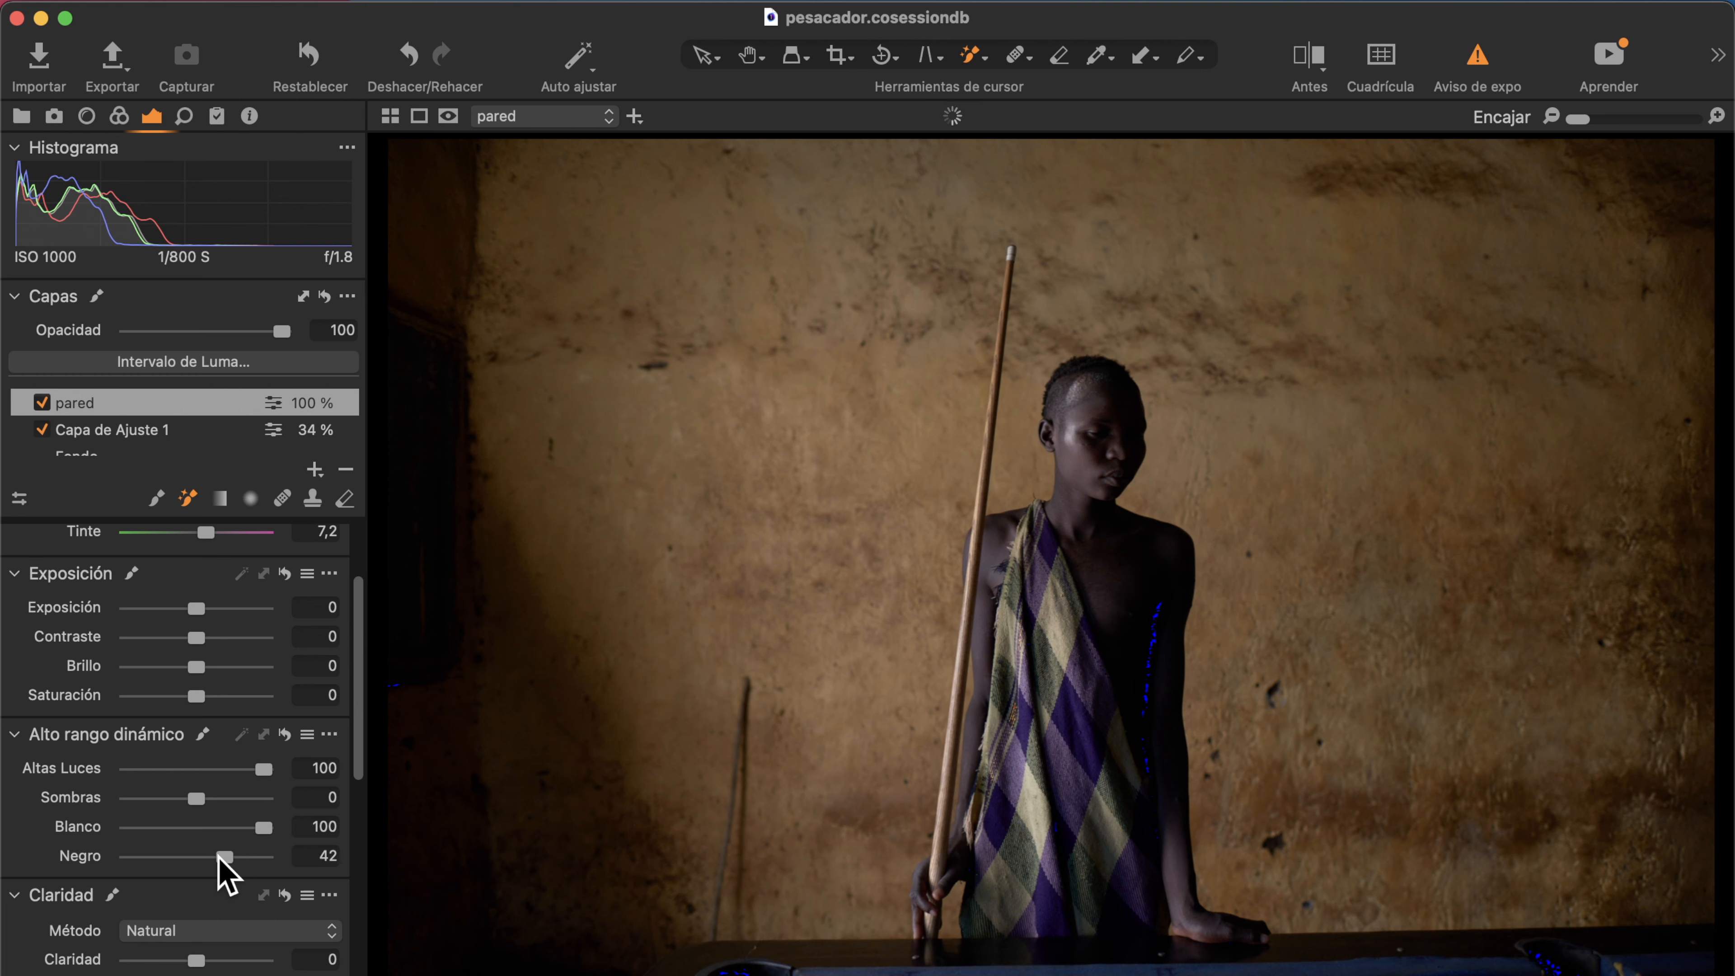
Set the pared layer's Contraste to 12 and Sombras to 10.
{"action": "left_click_drag", "start_coordinate": [197, 637], "coordinate": [216, 639]}
{"action": "scroll", "coordinate": [196, 749], "scroll_direction": "down", "scroll_amount": 2}
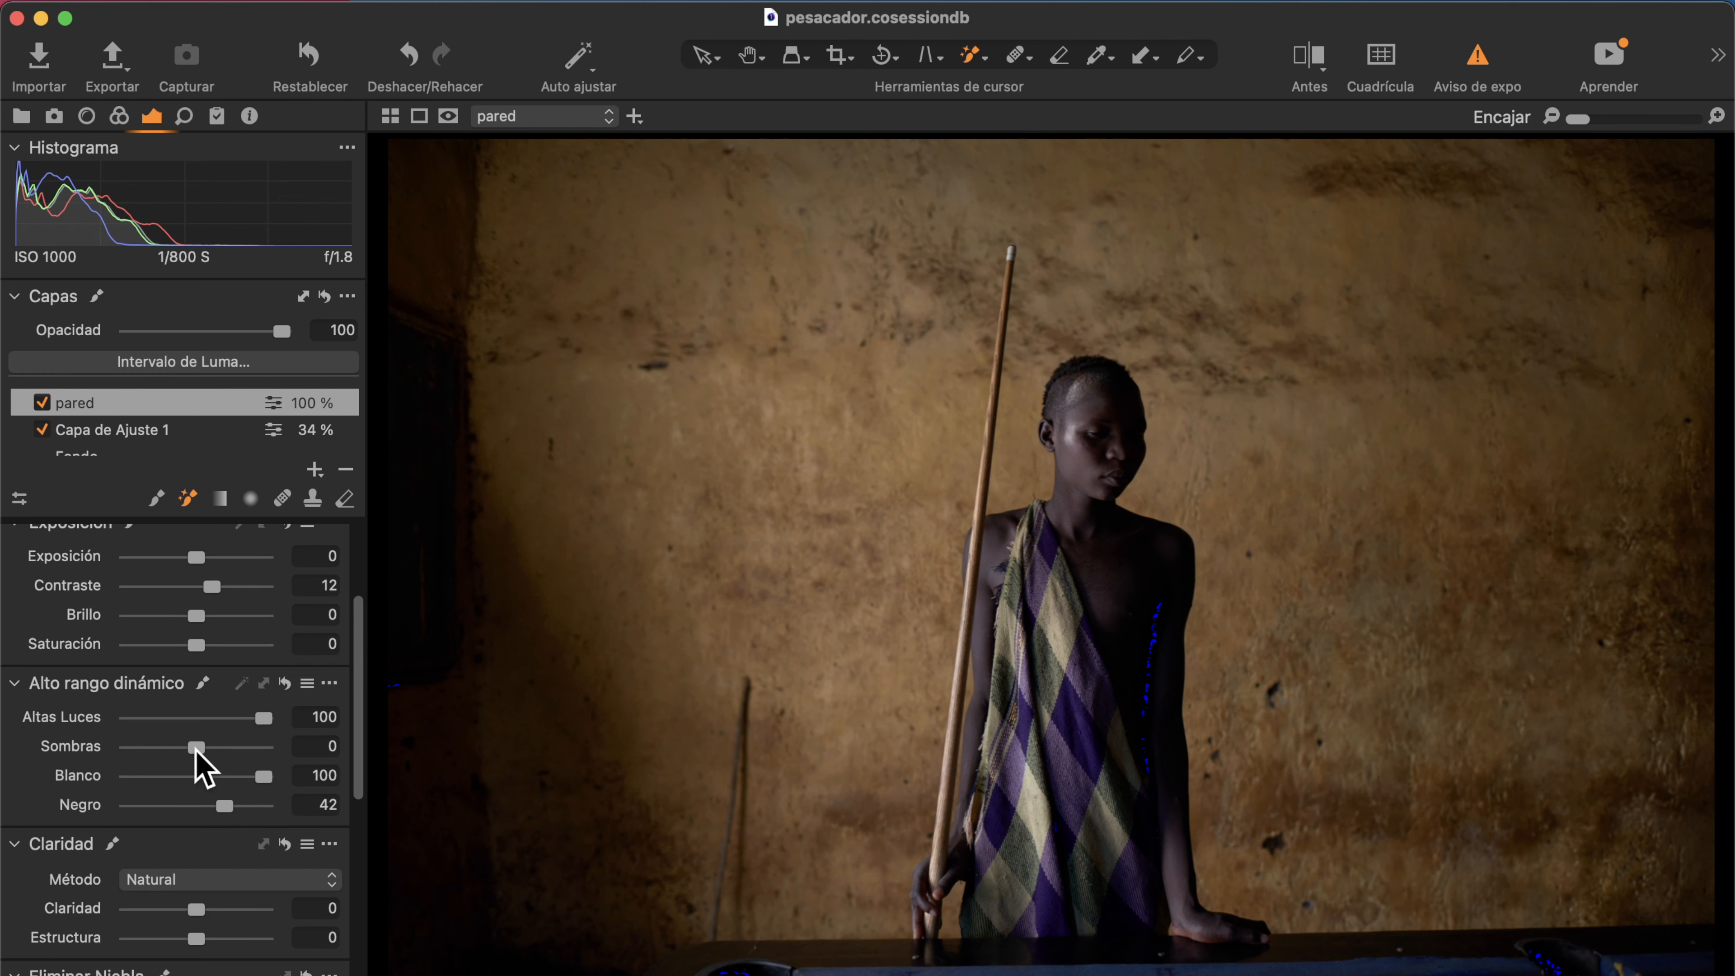
{"action": "scroll", "coordinate": [196, 749], "scroll_direction": "up", "scroll_amount": 1}
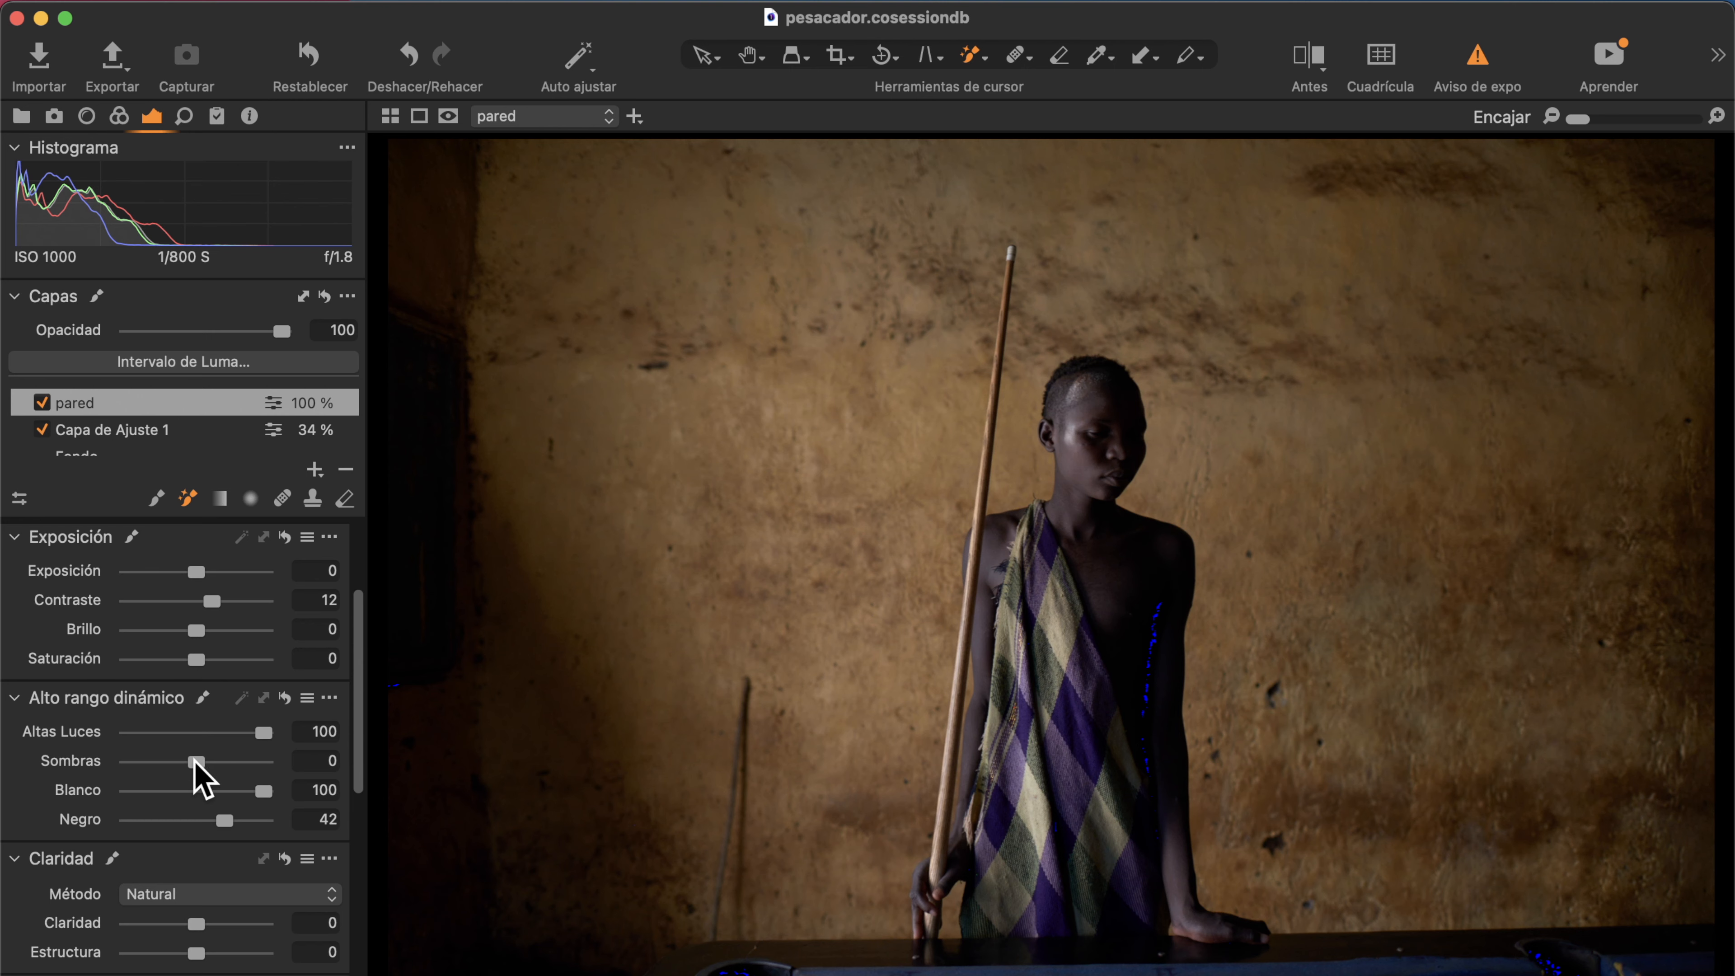
{"action": "left_click_drag", "start_coordinate": [194, 761], "coordinate": [202, 762]}
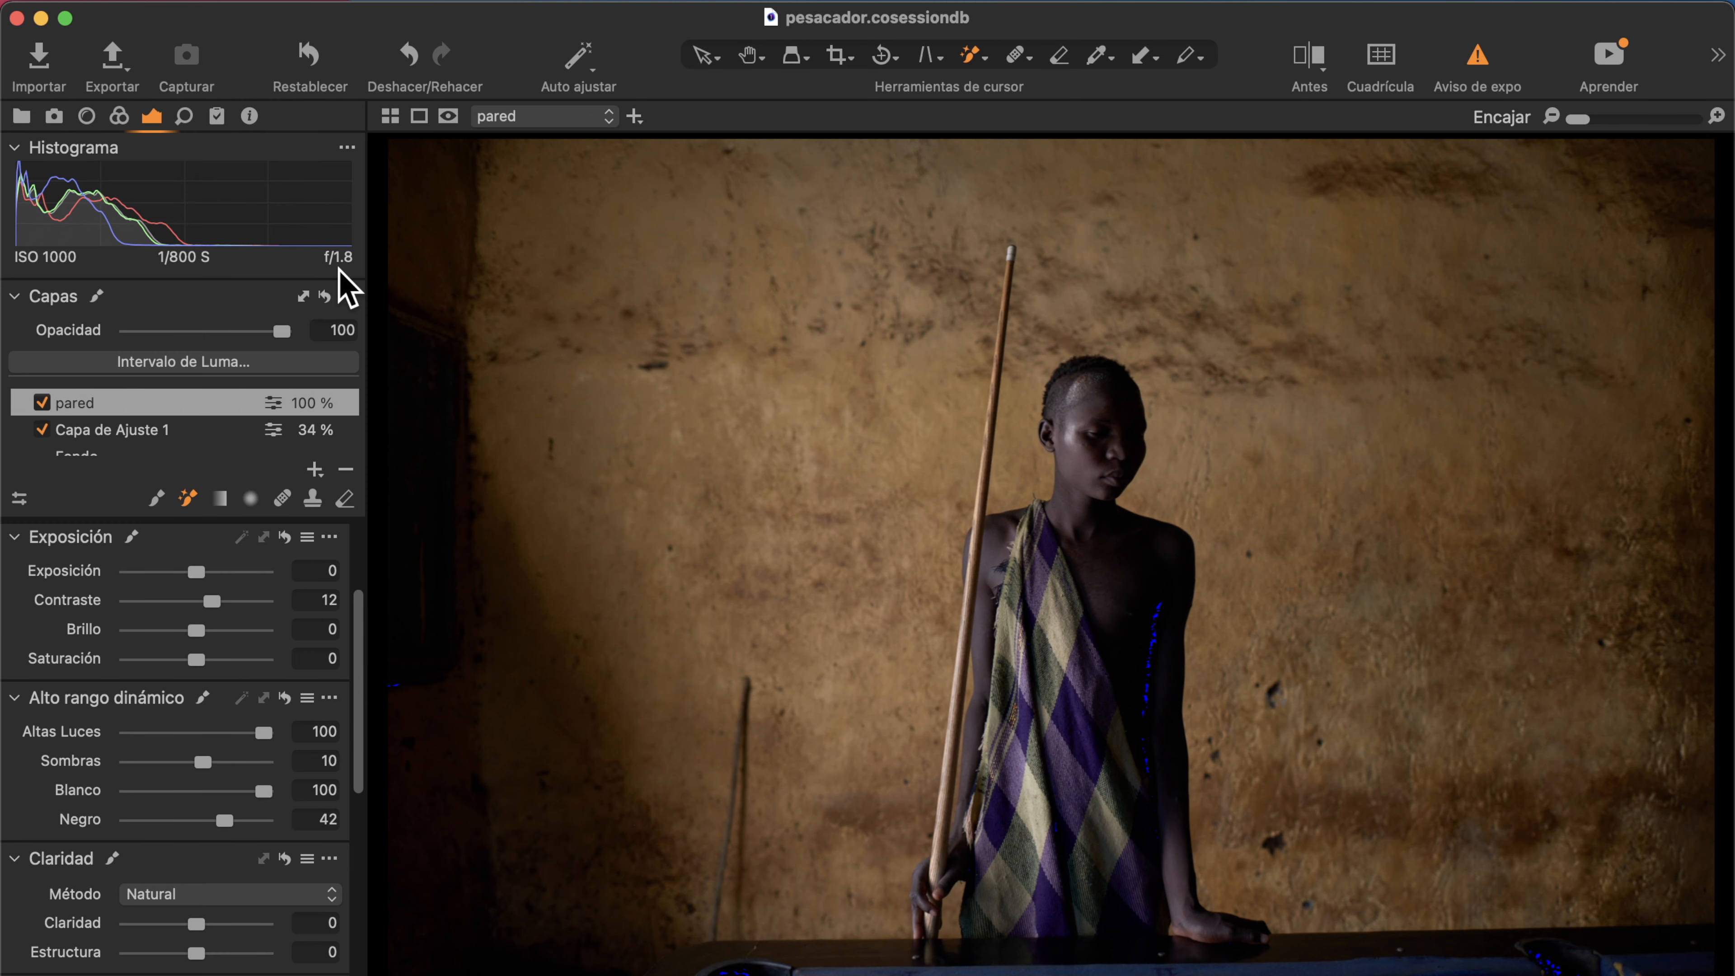
Compare the photo with and without the layer adjustments, leaving the layers enabled.
{"action": "left_click", "coordinate": [323, 298]}
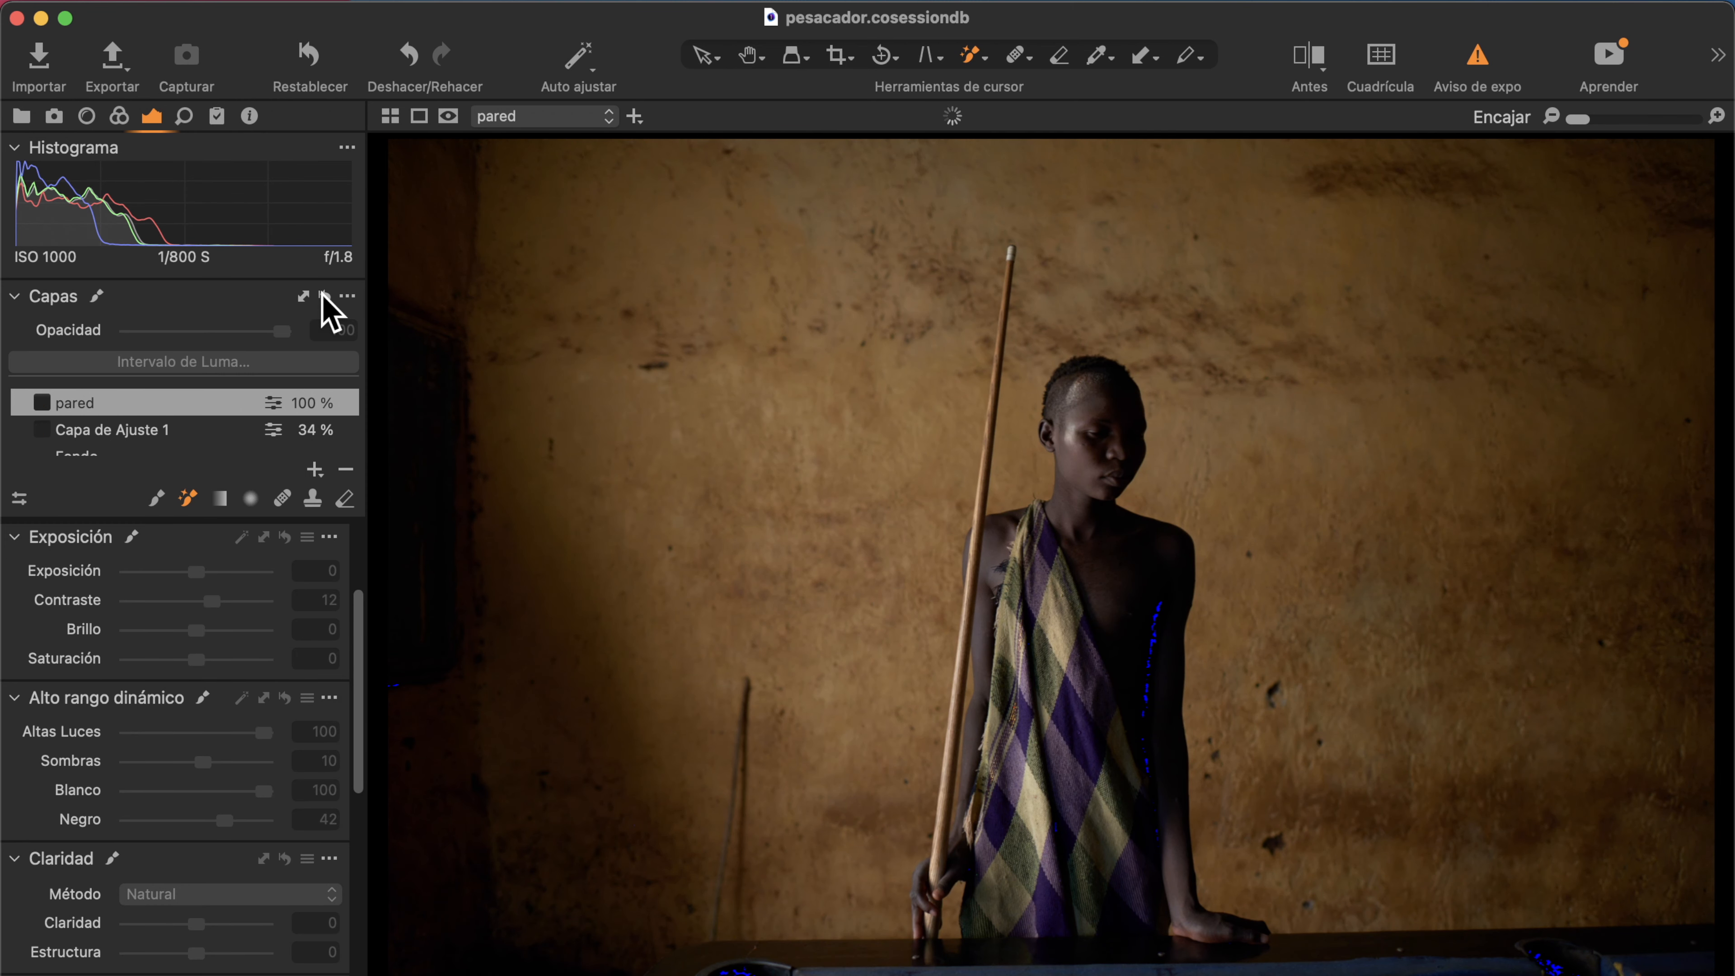
{"action": "left_click", "coordinate": [323, 298]}
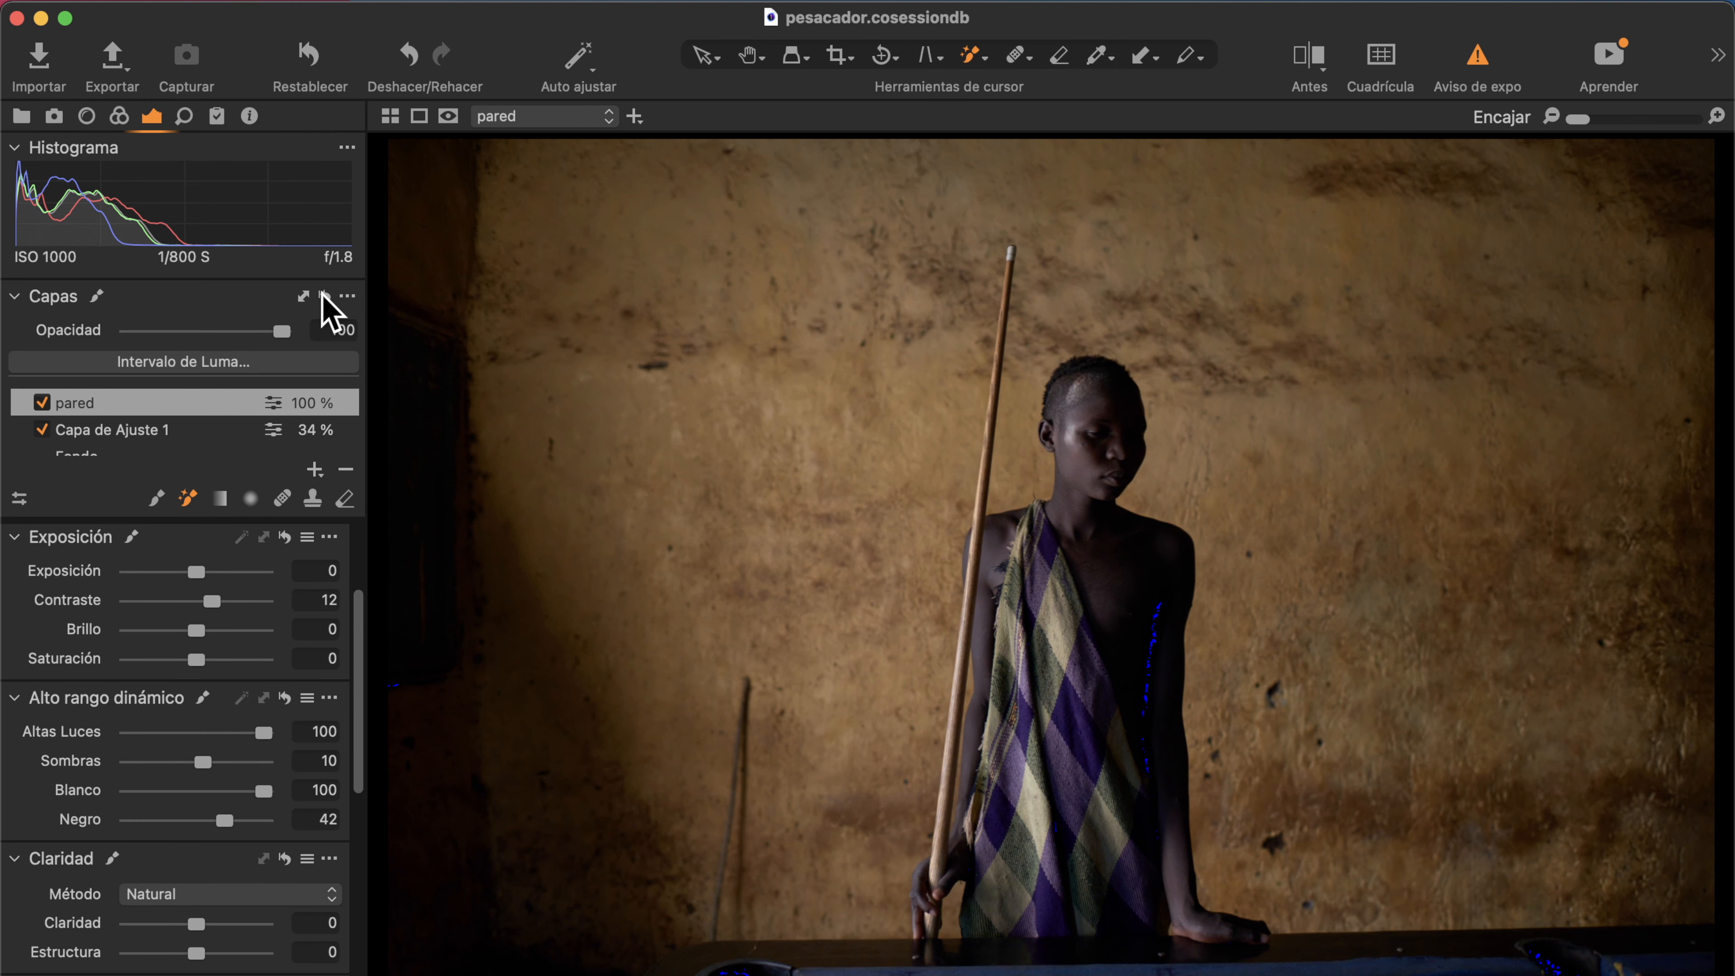
{"action": "left_click", "coordinate": [323, 298]}
{"action": "left_click", "coordinate": [323, 297]}
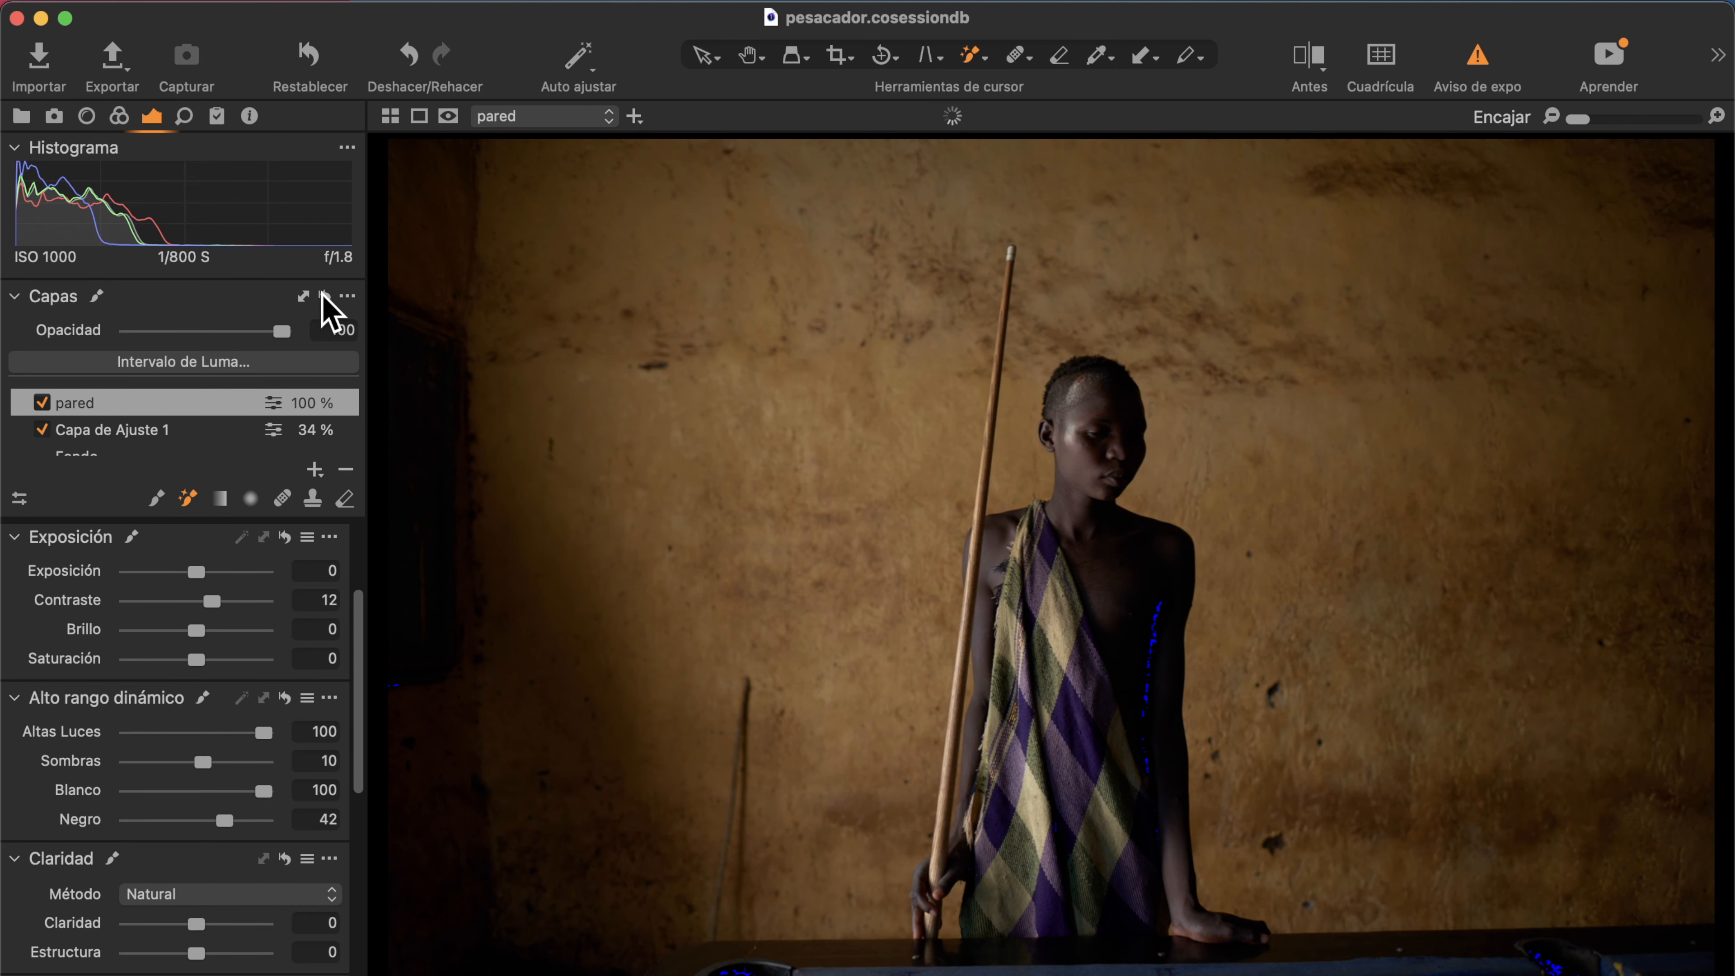
{"action": "left_click", "coordinate": [323, 297]}
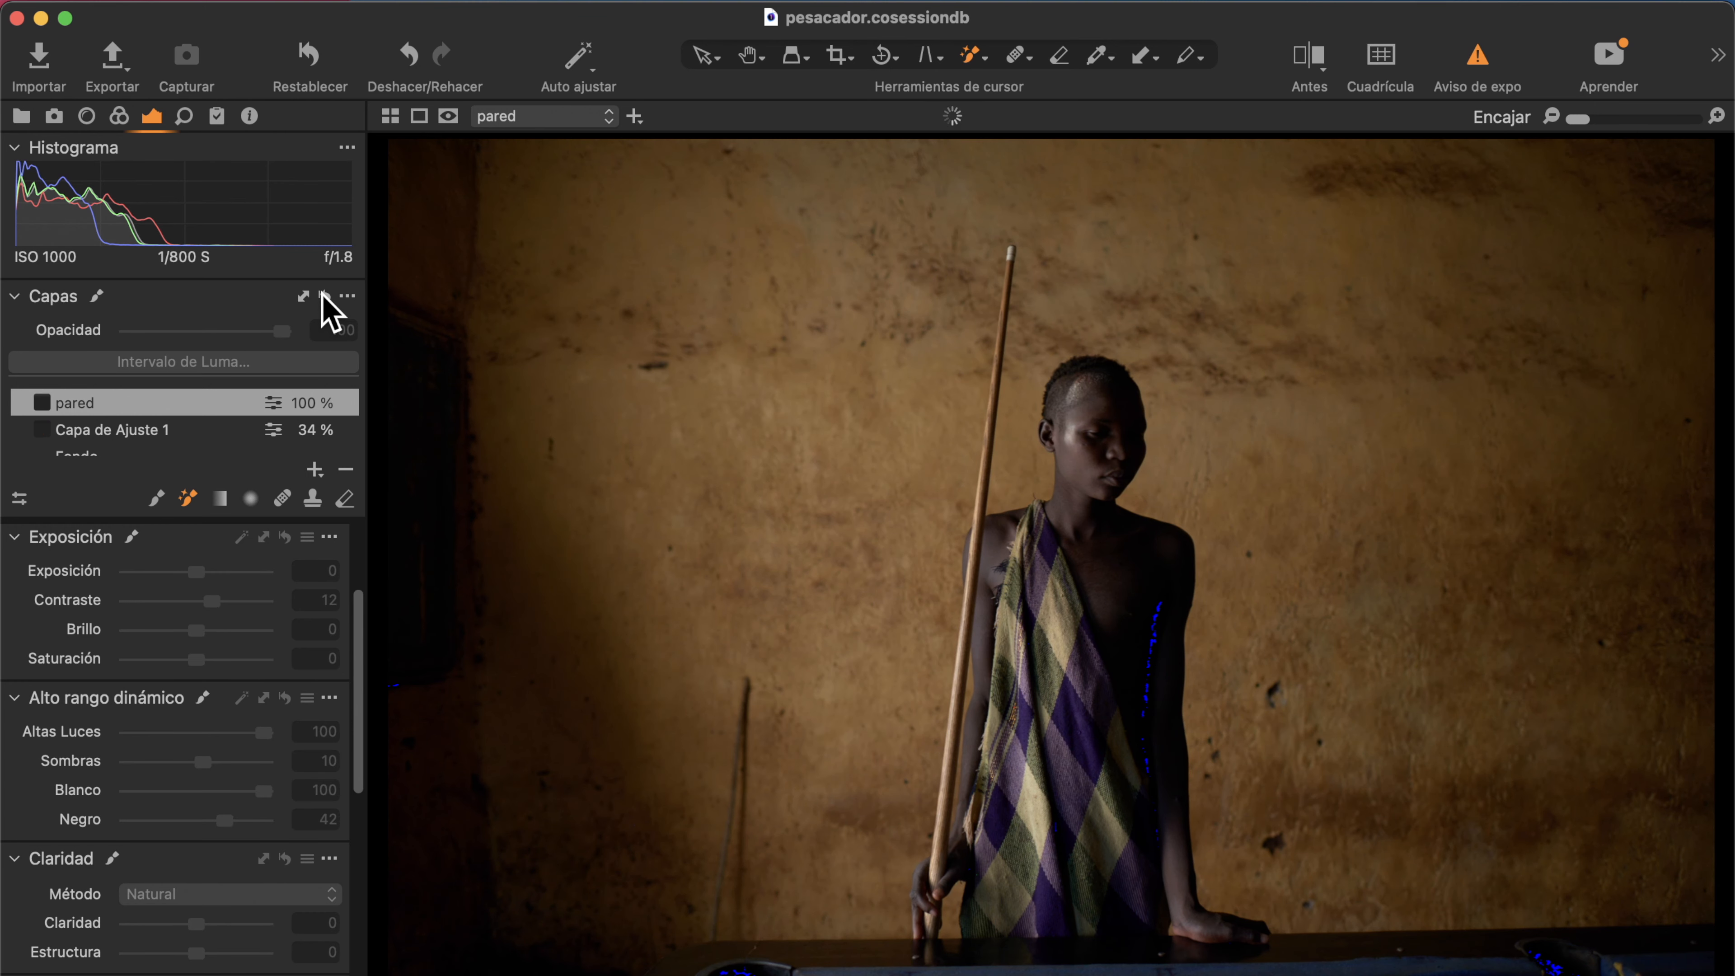
{"action": "left_click", "coordinate": [323, 298]}
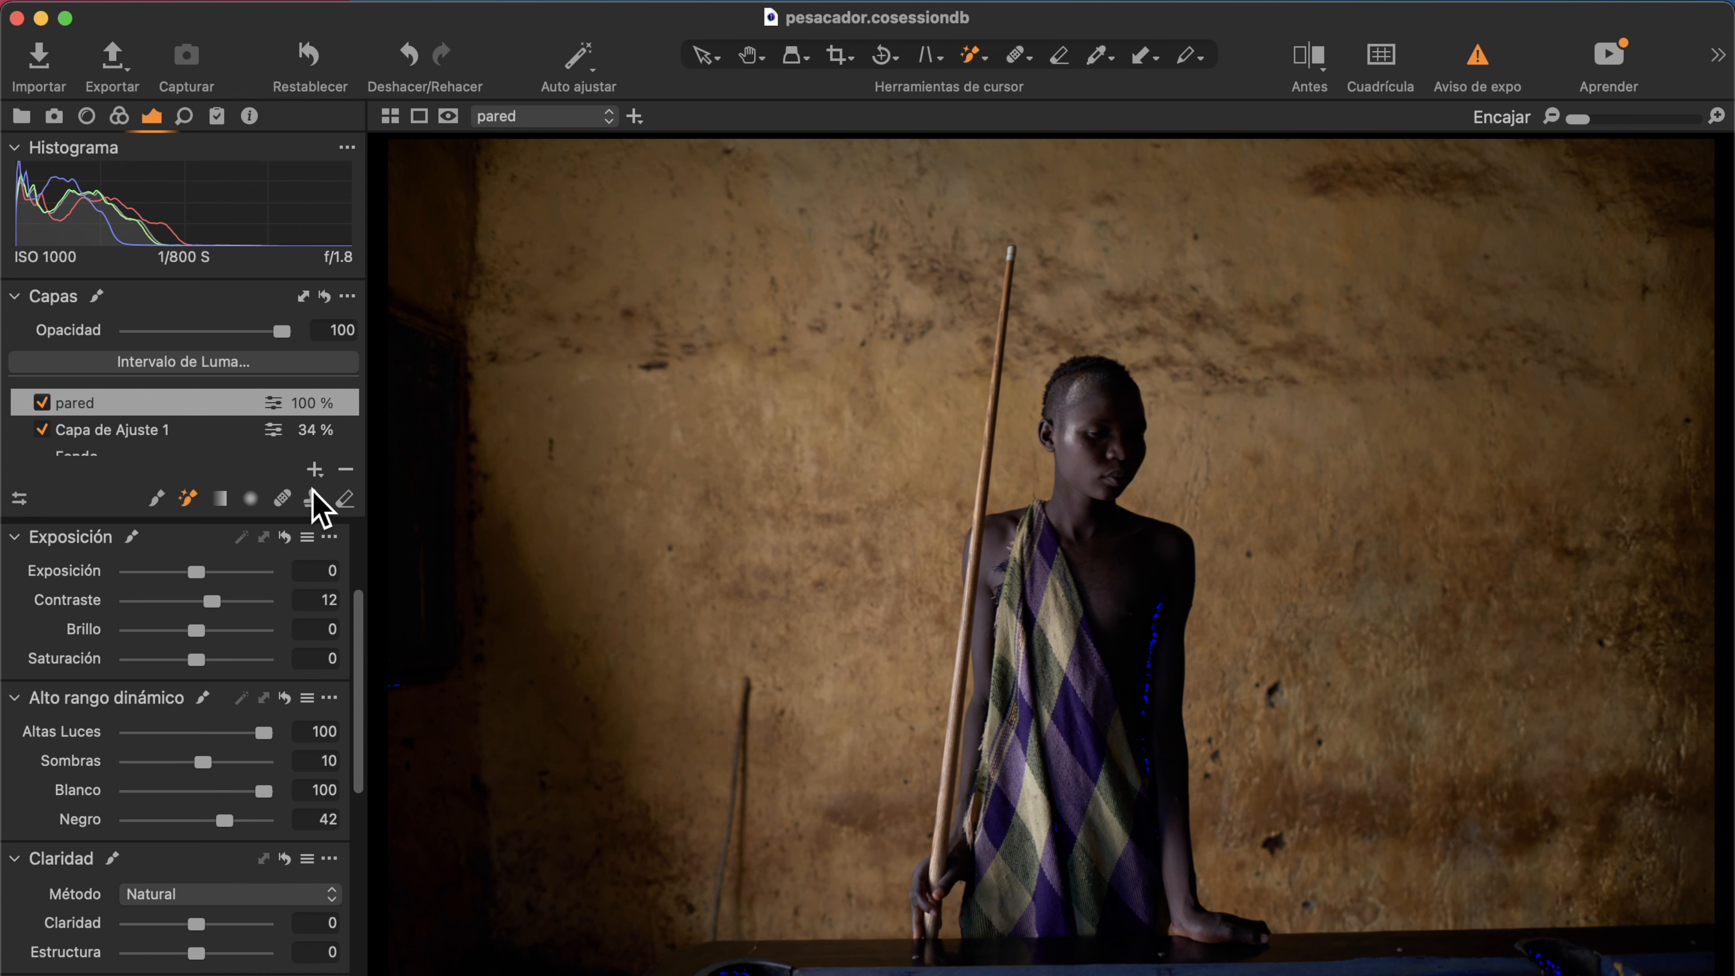
Add an empty adjustment layer and mask the man's face, neck and upper chest with the Magic Brush.
{"action": "left_click", "coordinate": [315, 469]}
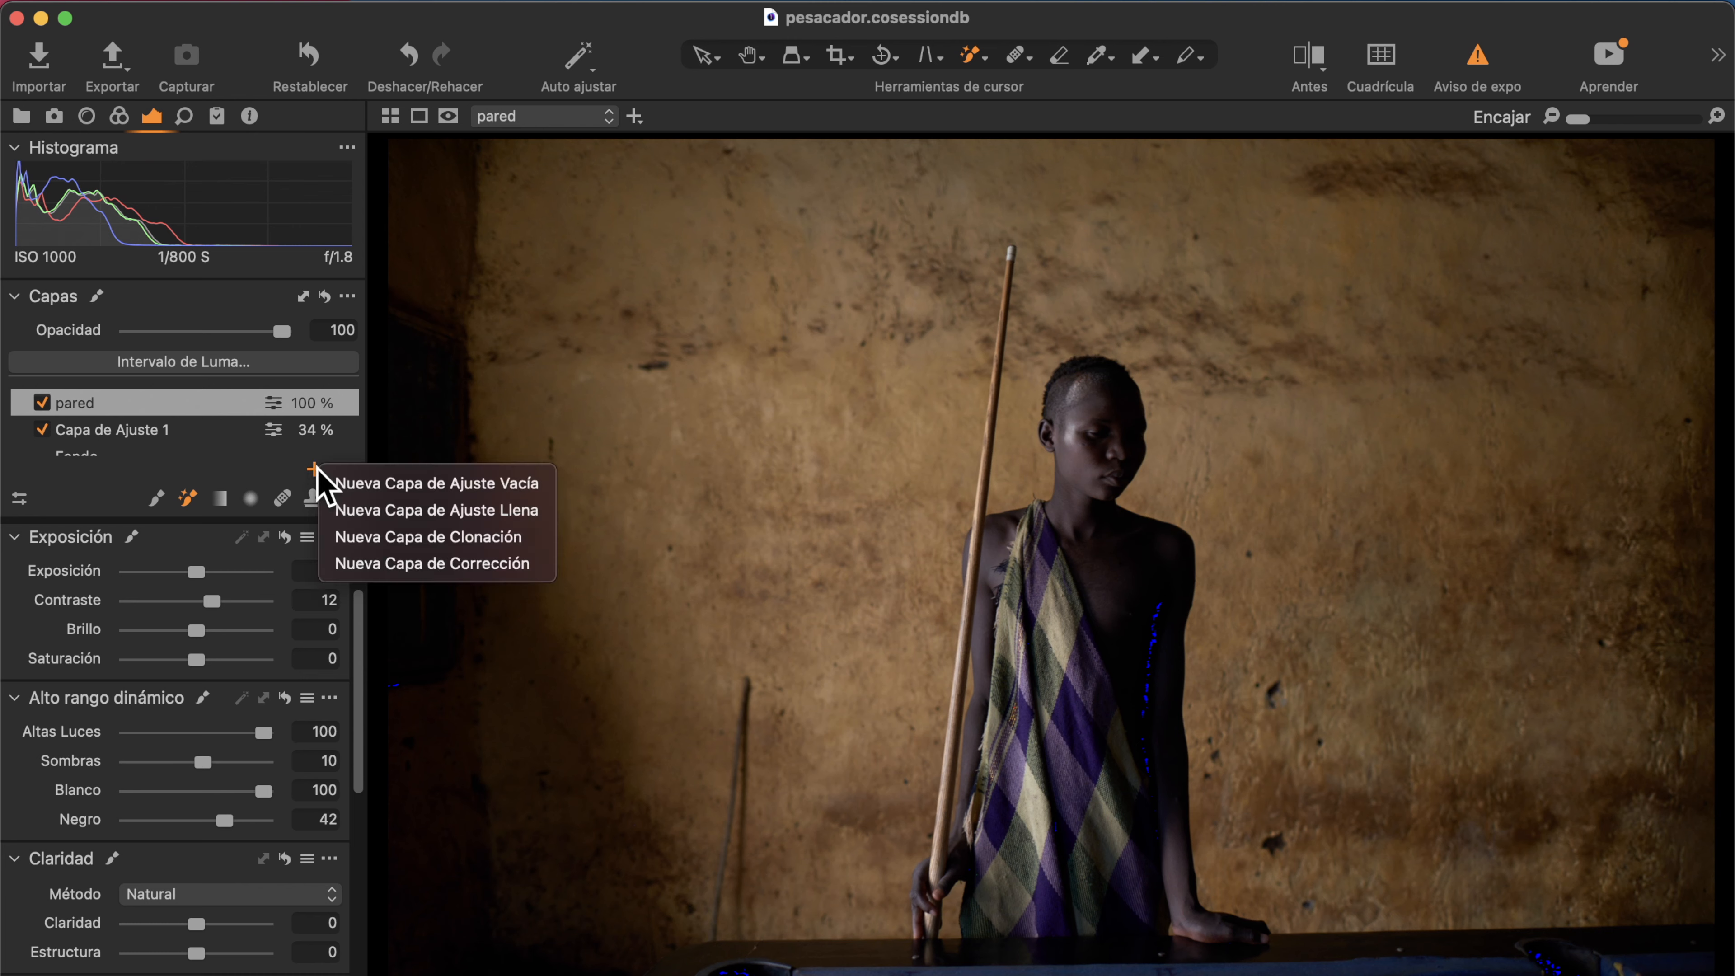
{"action": "left_click", "coordinate": [371, 487]}
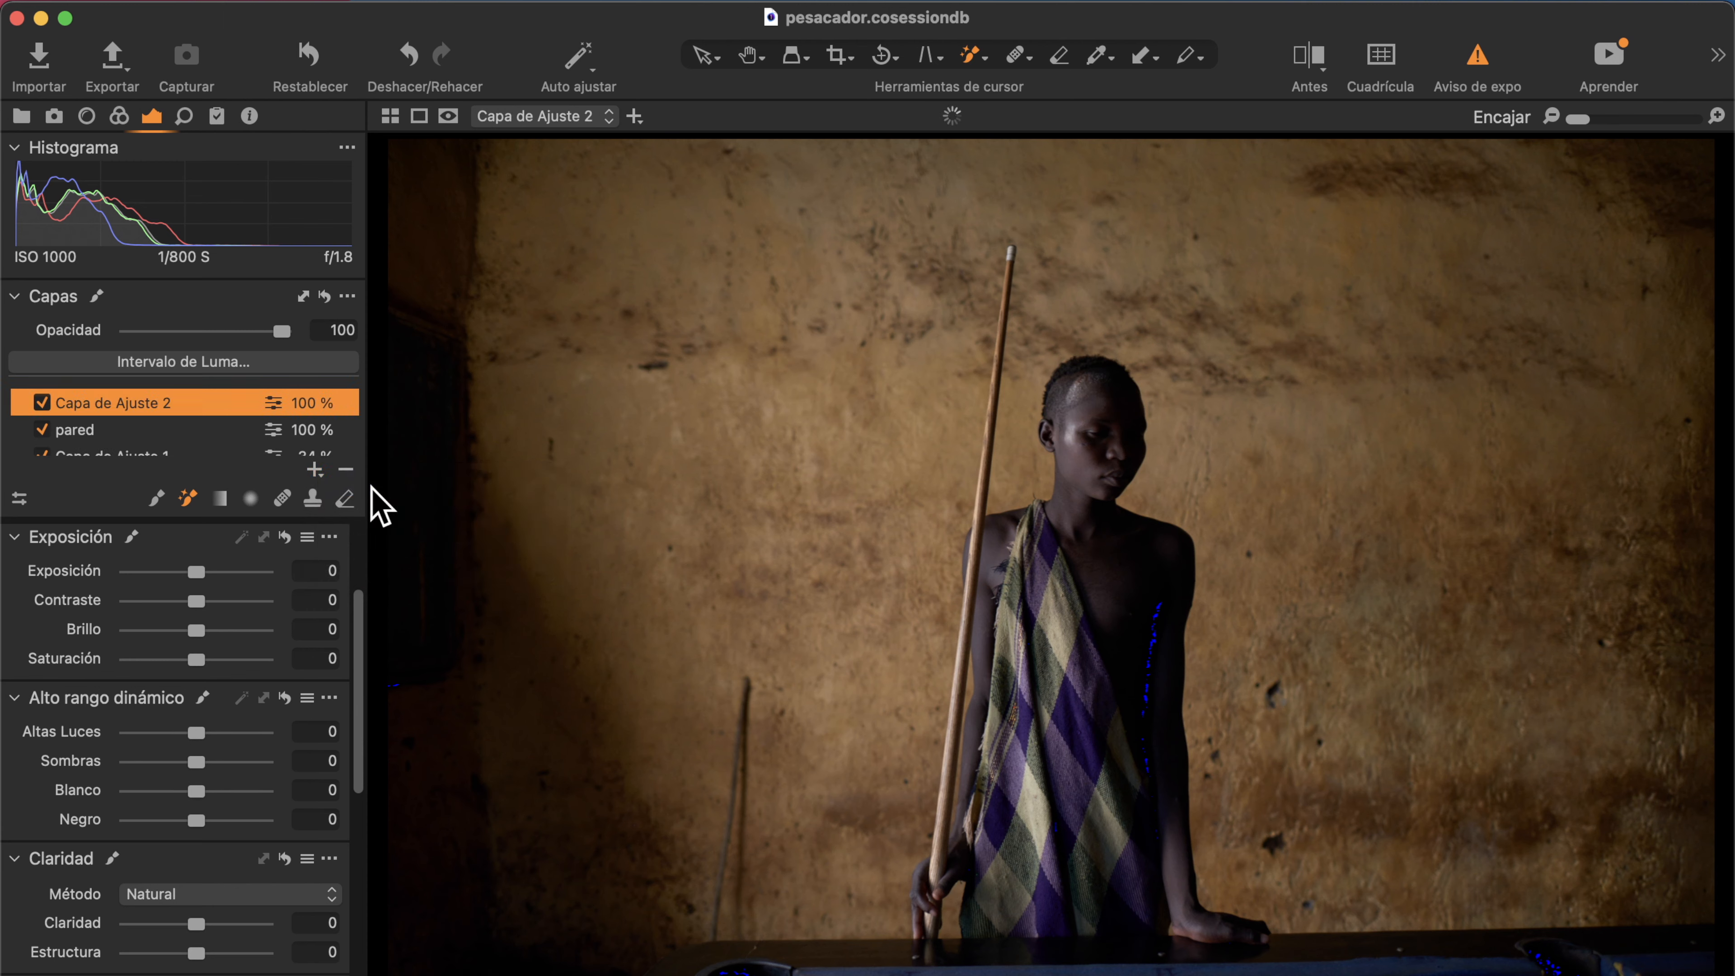
{"action": "right_click", "coordinate": [1080, 455]}
{"action": "mouse_move", "coordinate": [1080, 456]}
{"action": "left_mouse_down"}
{"action": "mouse_move", "coordinate": [1059, 456]}
{"action": "mouse_move", "coordinate": [1088, 446]}
{"action": "mouse_move", "coordinate": [1093, 482]}
{"action": "left_mouse_up"}
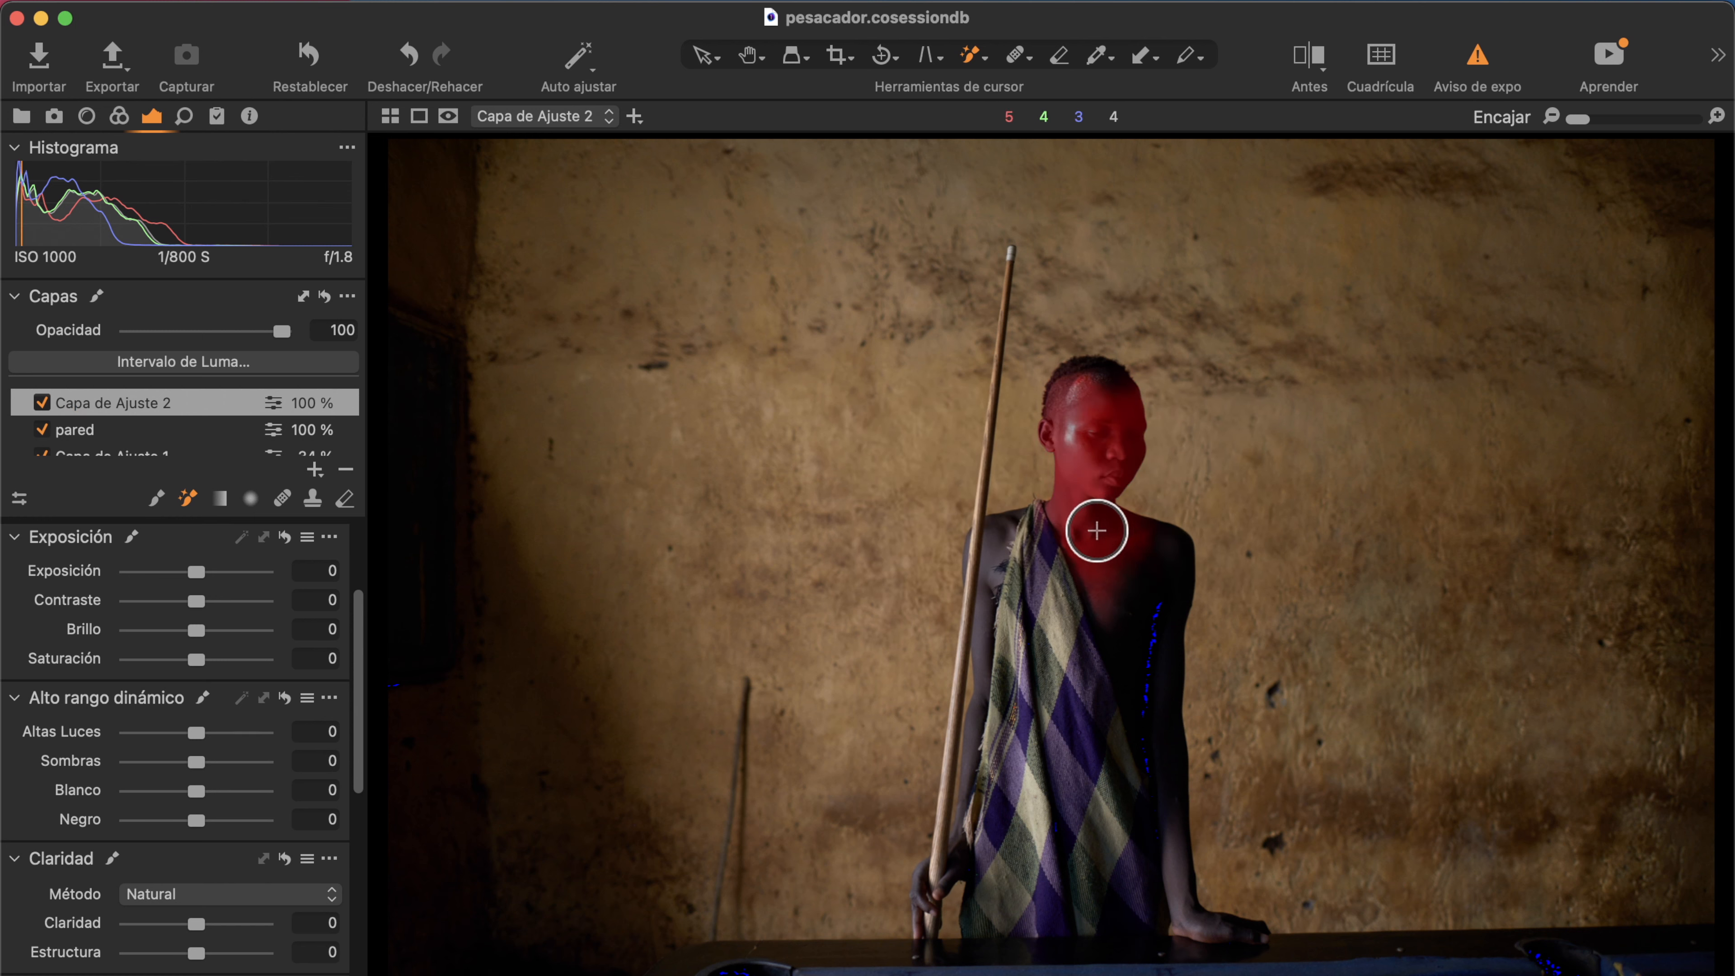
{"action": "left_click_drag", "start_coordinate": [1120, 546], "coordinate": [1130, 550]}
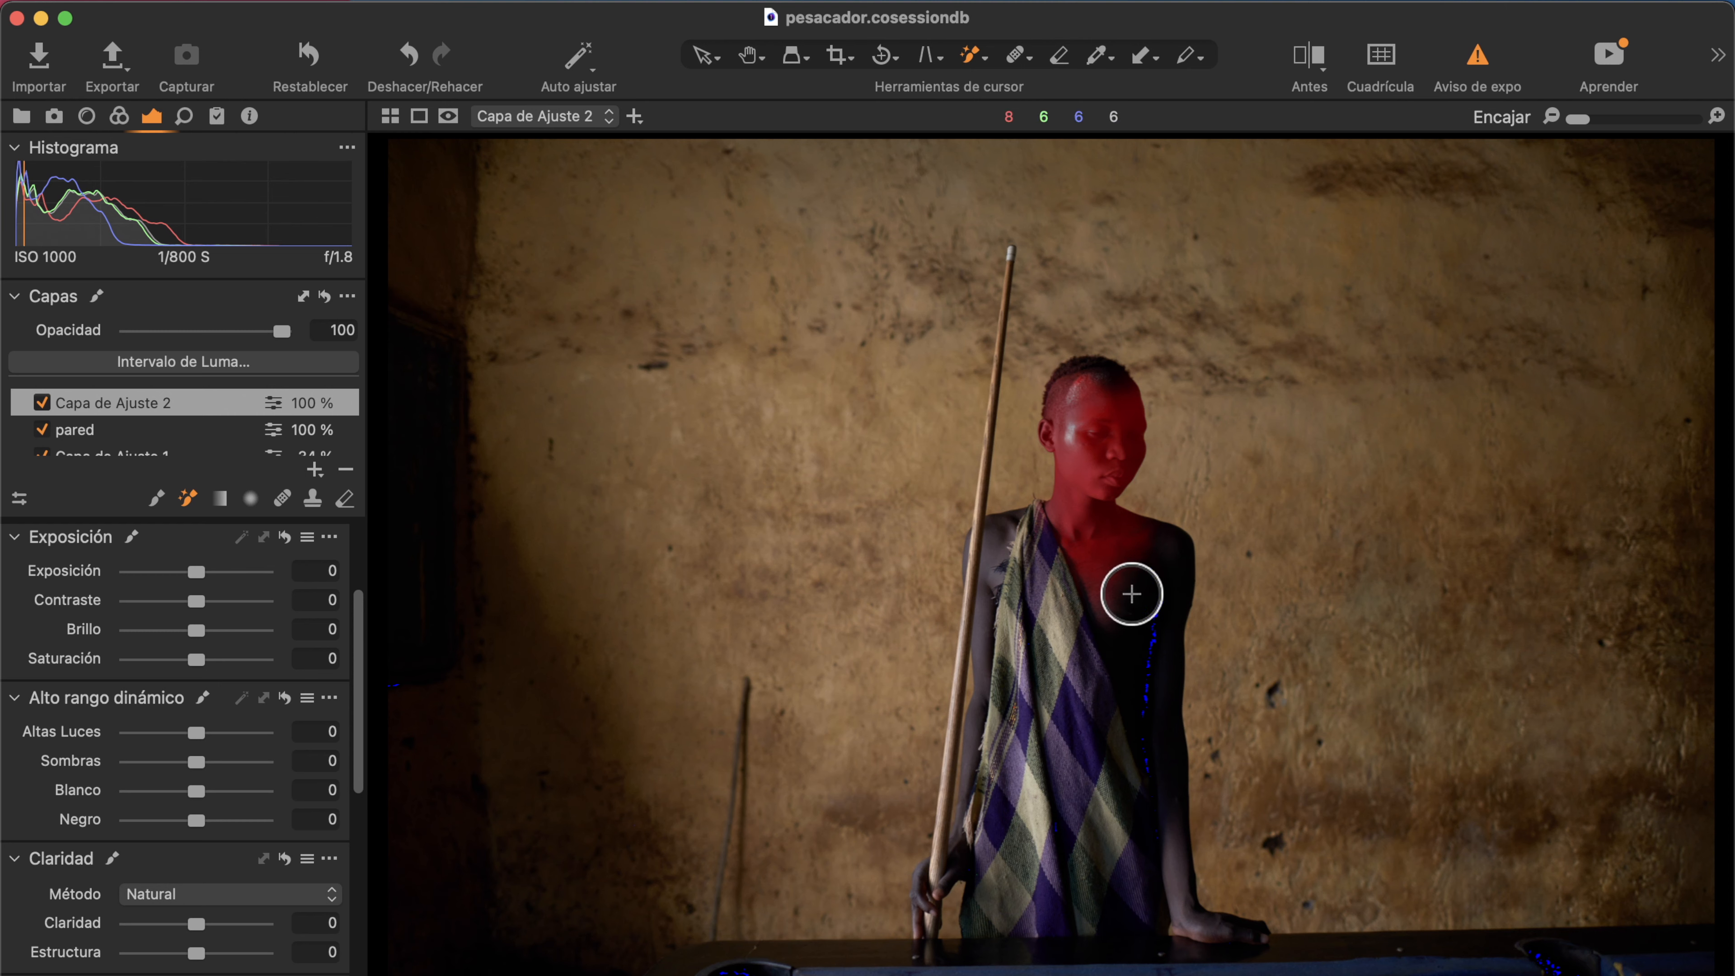
{"action": "mouse_move", "coordinate": [1131, 591]}
{"action": "left_mouse_down"}
{"action": "mouse_move", "coordinate": [1151, 566]}
{"action": "mouse_move", "coordinate": [1123, 561]}
{"action": "mouse_move", "coordinate": [1096, 602]}
{"action": "left_mouse_up"}
Extend the Magic Brush mask with a smaller brush over the man's arms, hands and the shoulder beside the cloth.
{"action": "key", "text": "bracketleft"}
{"action": "key", "text": "bracketleft"}
{"action": "key", "text": "bracketleft"}
{"action": "left_click_drag", "start_coordinate": [1164, 825], "coordinate": [1164, 801]}
{"action": "key", "text": "super+plus"}
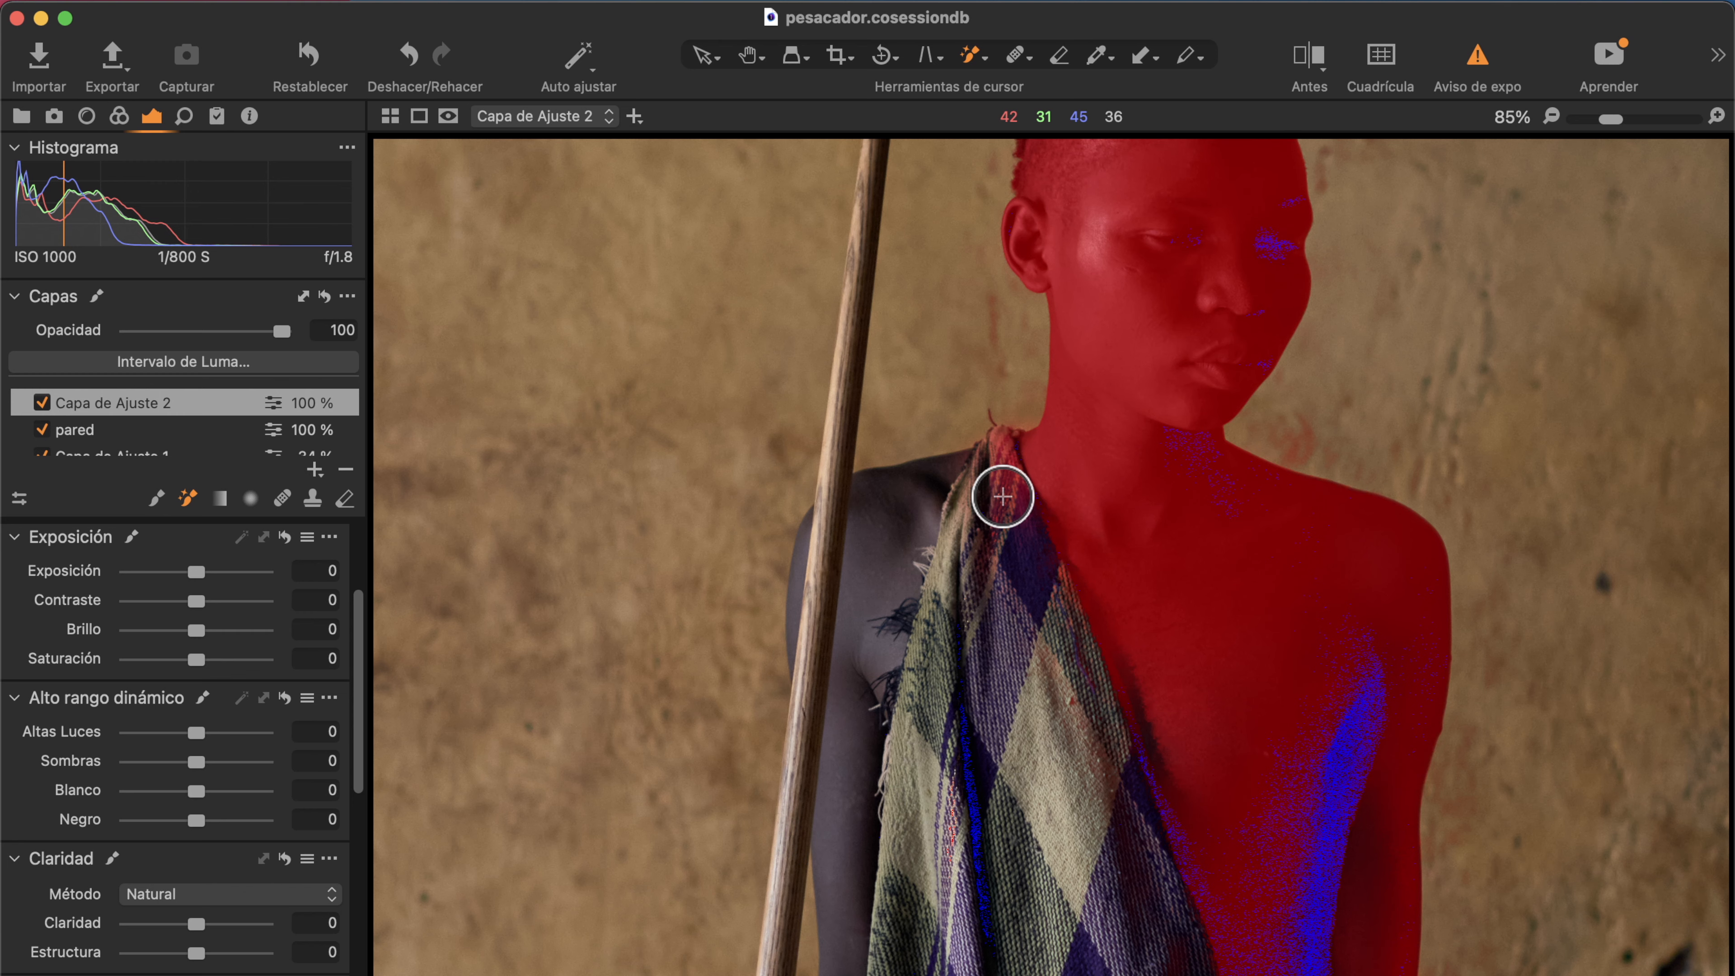
{"action": "key", "text": "e"}
{"action": "right_click", "coordinate": [1003, 506]}
{"action": "mouse_move", "coordinate": [1001, 498]}
{"action": "left_mouse_down"}
{"action": "mouse_move", "coordinate": [964, 498]}
{"action": "mouse_move", "coordinate": [1007, 531]}
{"action": "mouse_move", "coordinate": [1007, 489]}
{"action": "mouse_move", "coordinate": [1035, 612]}
{"action": "mouse_move", "coordinate": [1085, 701]}
{"action": "mouse_move", "coordinate": [1034, 575]}
{"action": "left_mouse_up"}
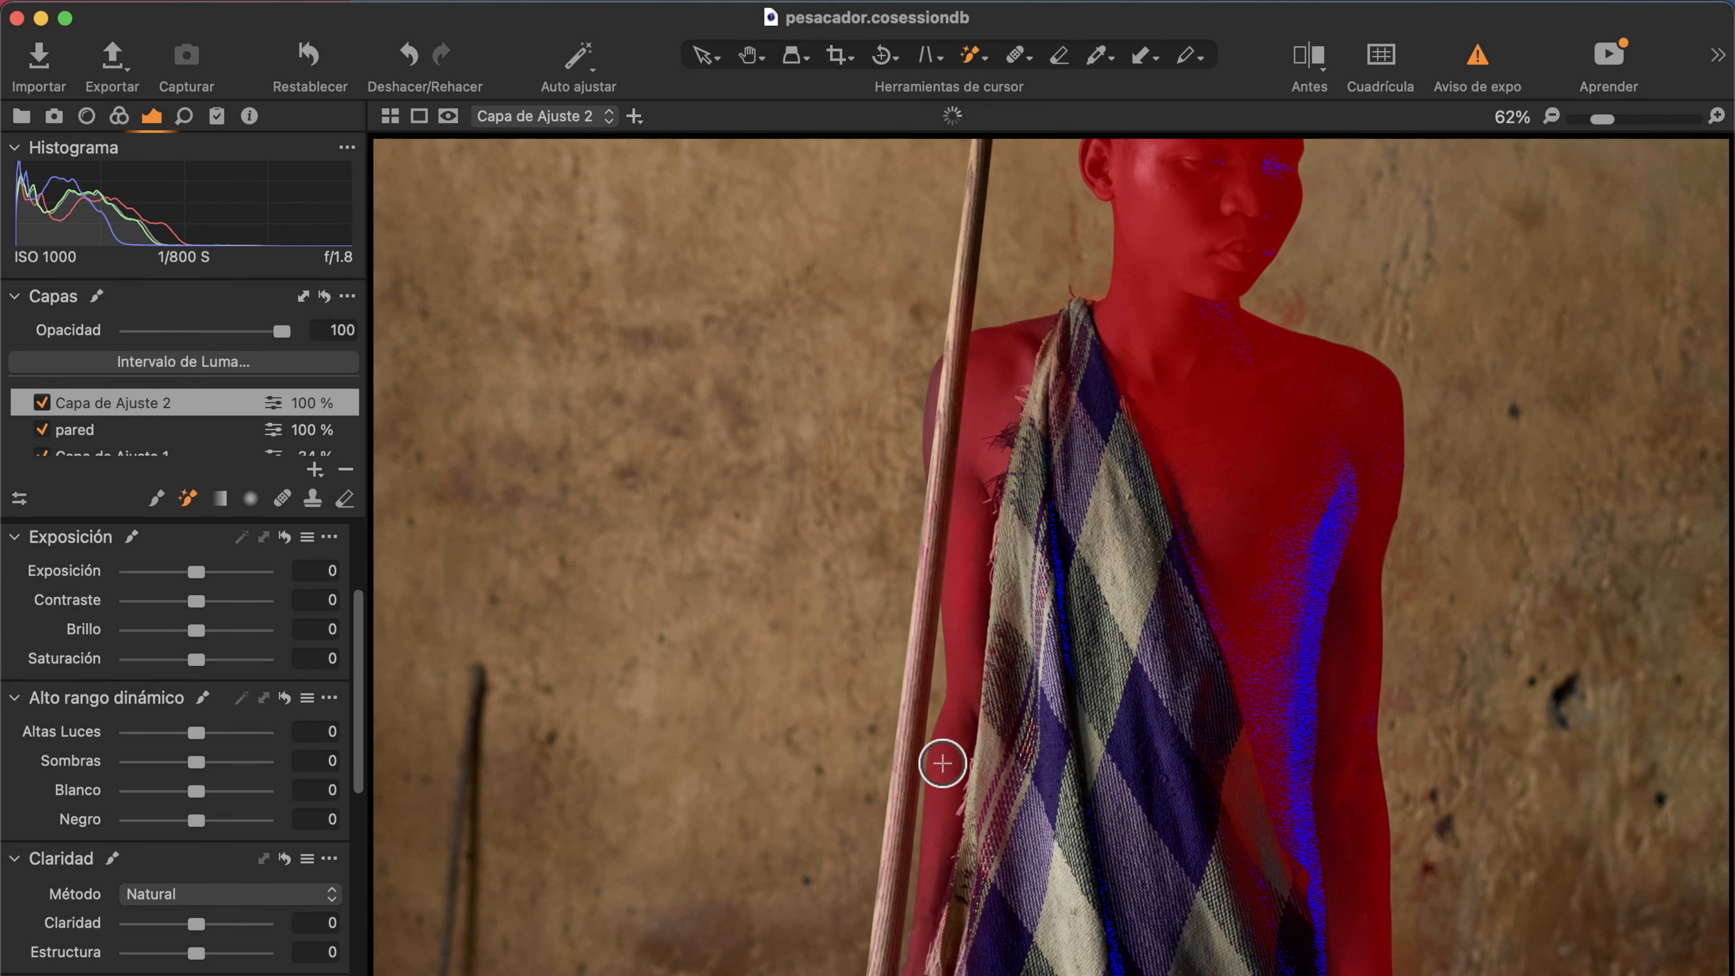
Erase the skin mask where it spills onto the wooden stick.
{"action": "scroll", "coordinate": [951, 281], "scroll_direction": "up", "scroll_amount": 5}
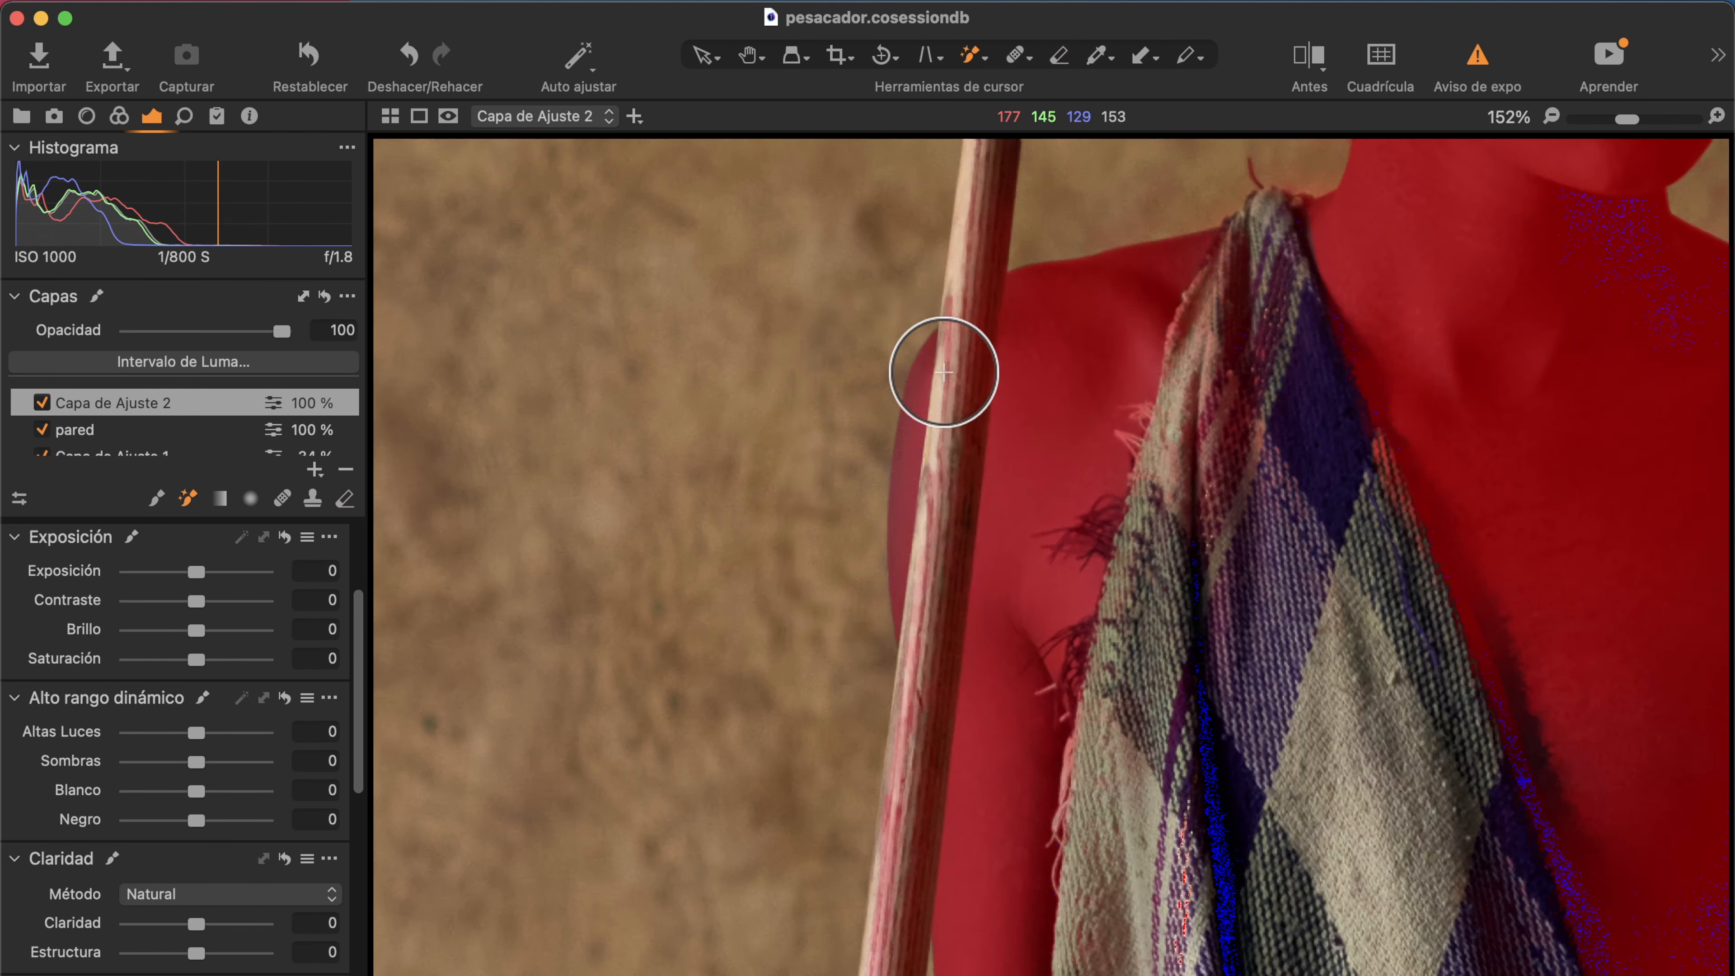
{"action": "key", "text": "e"}
{"action": "mouse_move", "coordinate": [929, 847]}
{"action": "left_mouse_down"}
{"action": "mouse_move", "coordinate": [903, 588]}
{"action": "mouse_move", "coordinate": [832, 658]}
{"action": "left_mouse_up"}
{"action": "left_click_drag", "start_coordinate": [765, 581], "coordinate": [856, 624]}
{"action": "left_click_drag", "start_coordinate": [741, 609], "coordinate": [886, 407]}
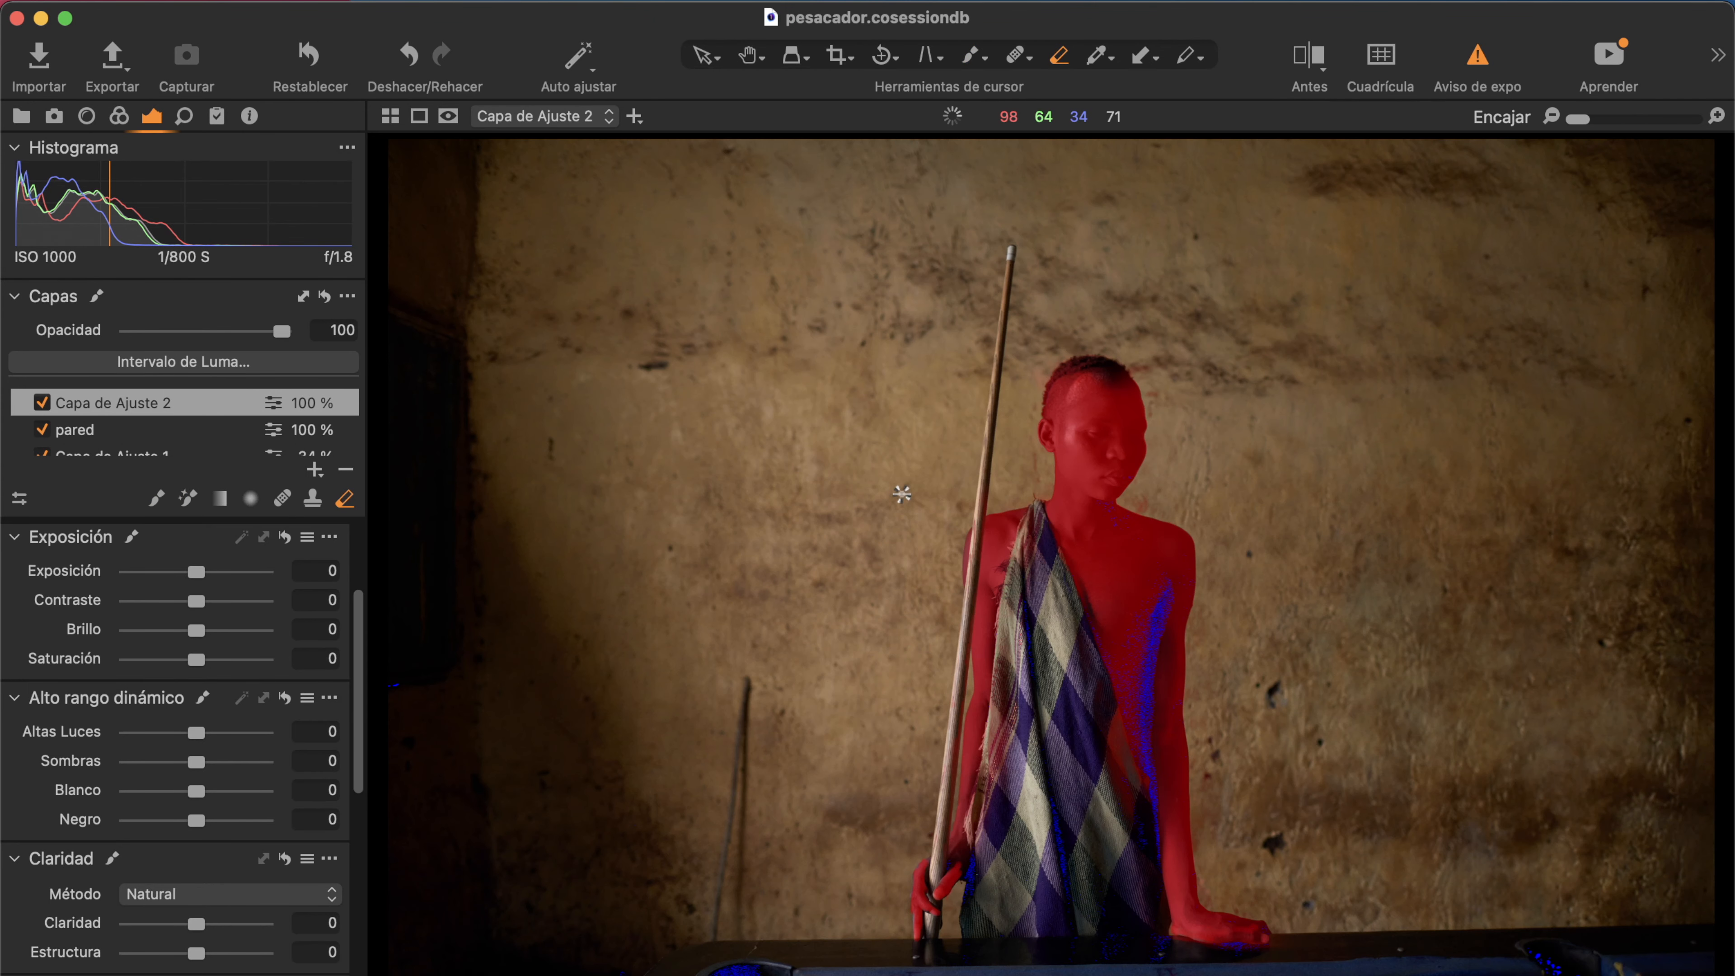
Refine the skin mask with a Radio of 300 and hide the mask overlay.
{"action": "left_click", "coordinate": [216, 410]}
{"action": "right_click", "coordinate": [182, 403]}
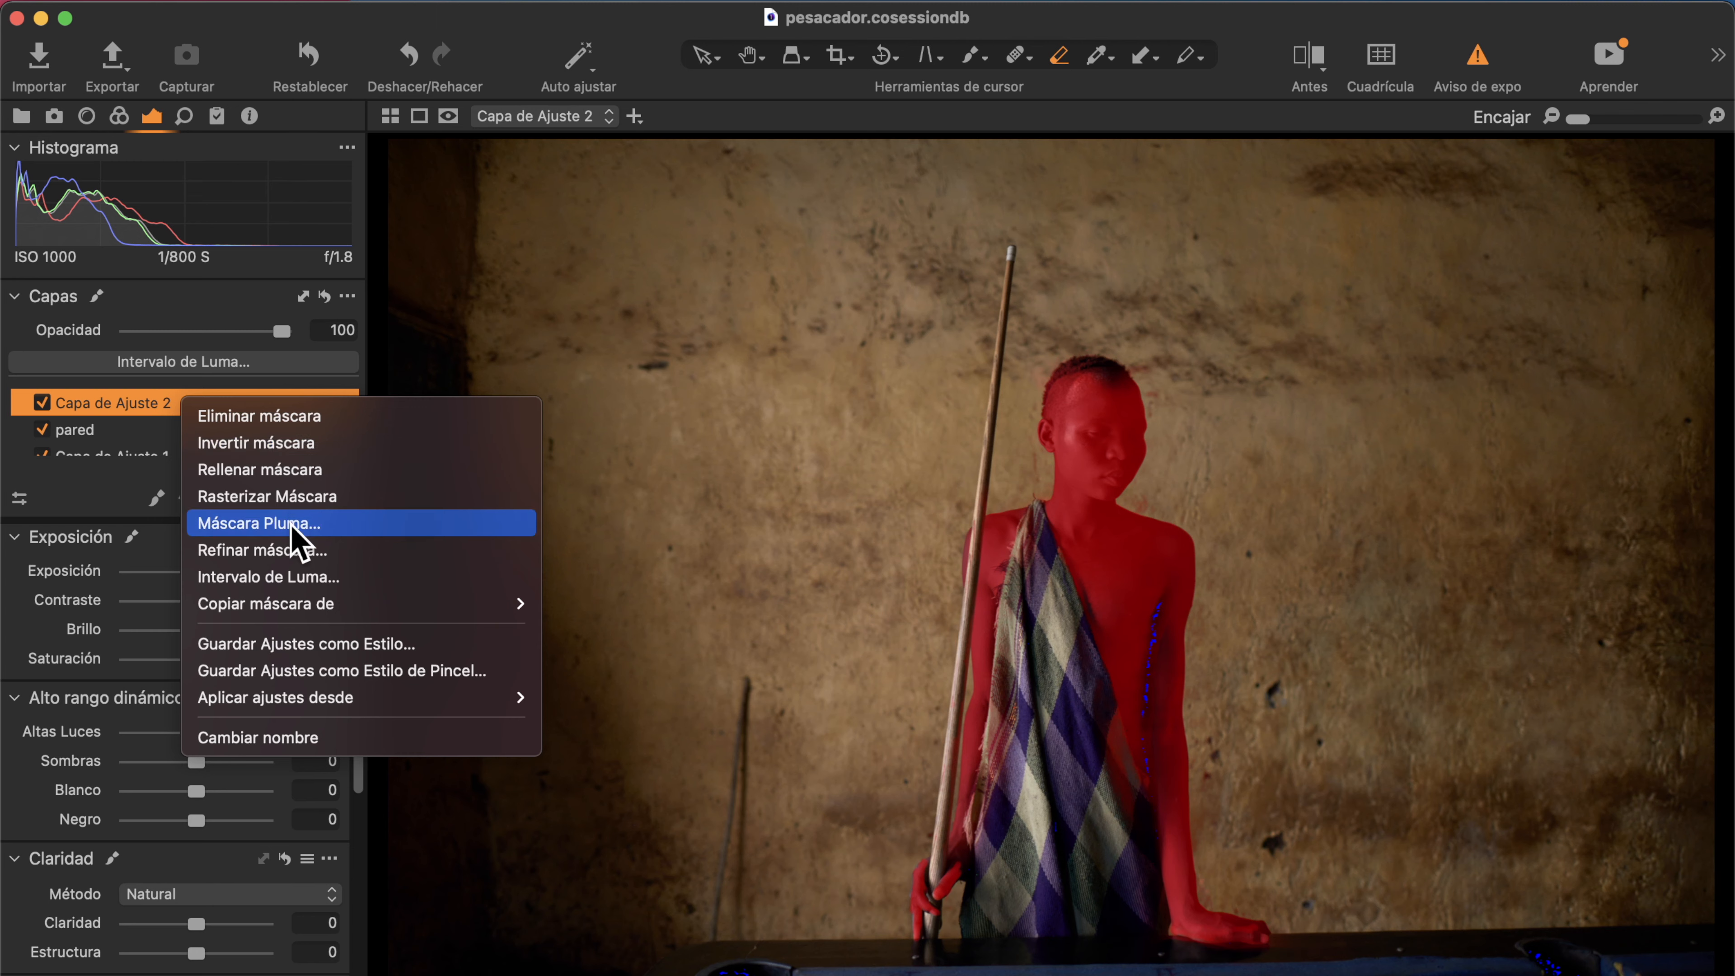
{"action": "left_click", "coordinate": [293, 551]}
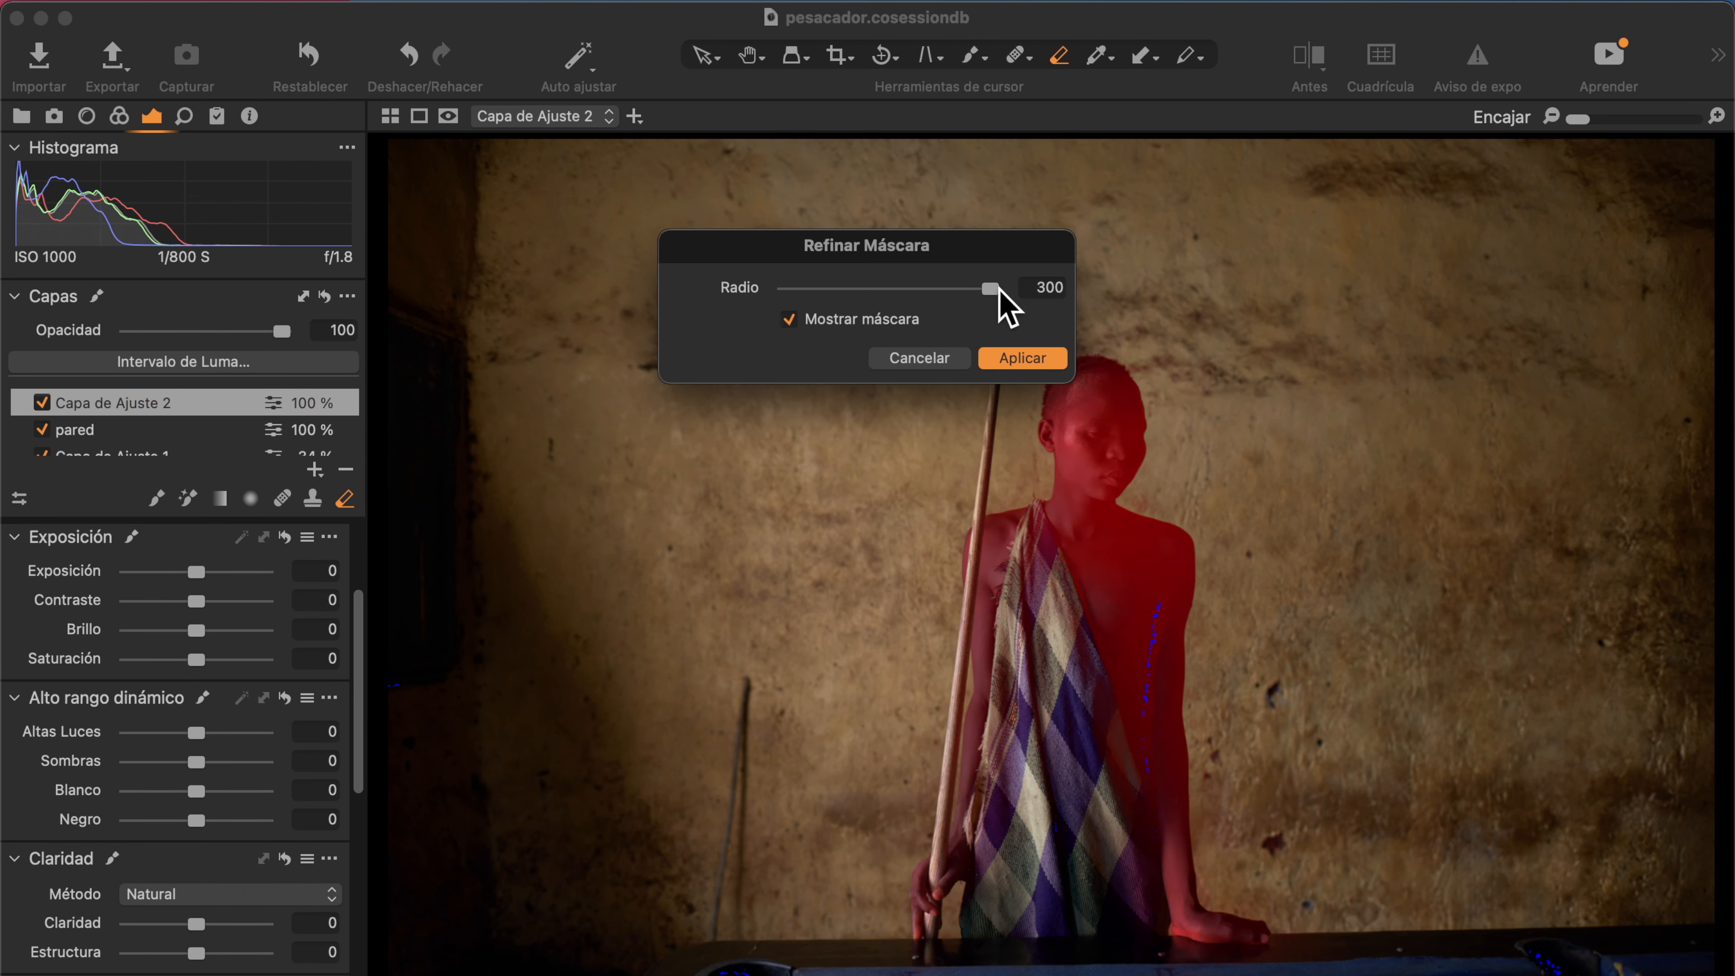
{"action": "mouse_move", "coordinate": [989, 288]}
{"action": "left_mouse_down"}
{"action": "mouse_move", "coordinate": [965, 290]}
{"action": "mouse_move", "coordinate": [991, 290]}
{"action": "left_mouse_up"}
{"action": "left_click", "coordinate": [1023, 359]}
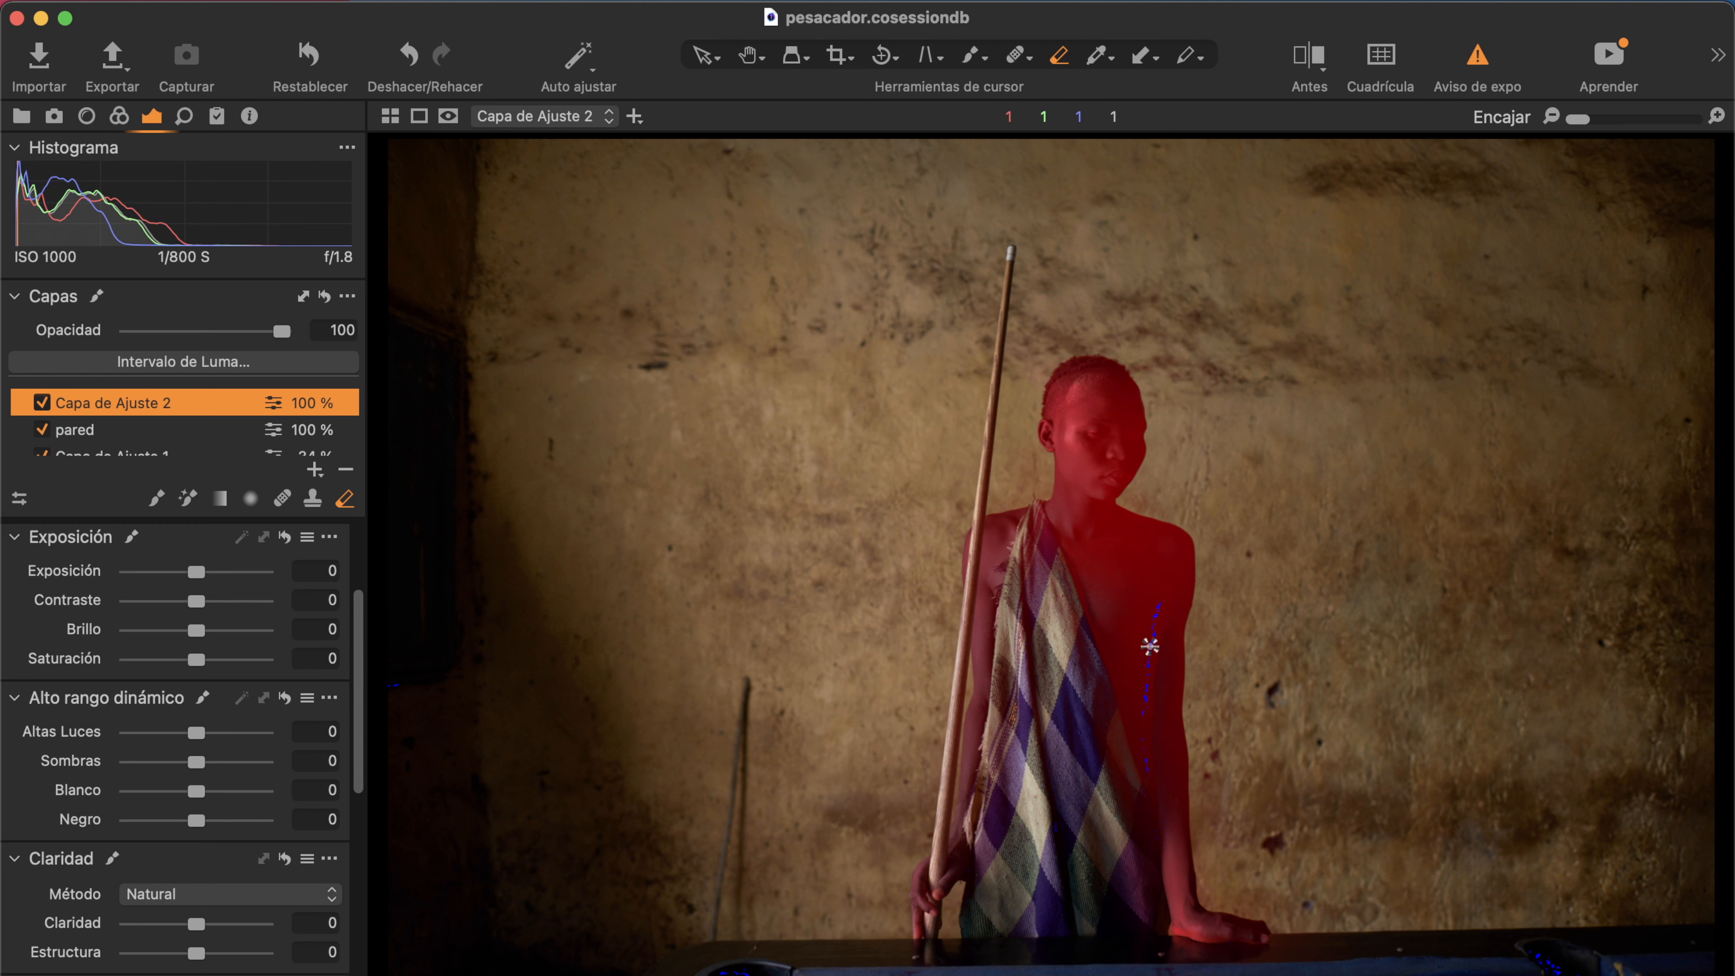
{"action": "key", "text": "m"}
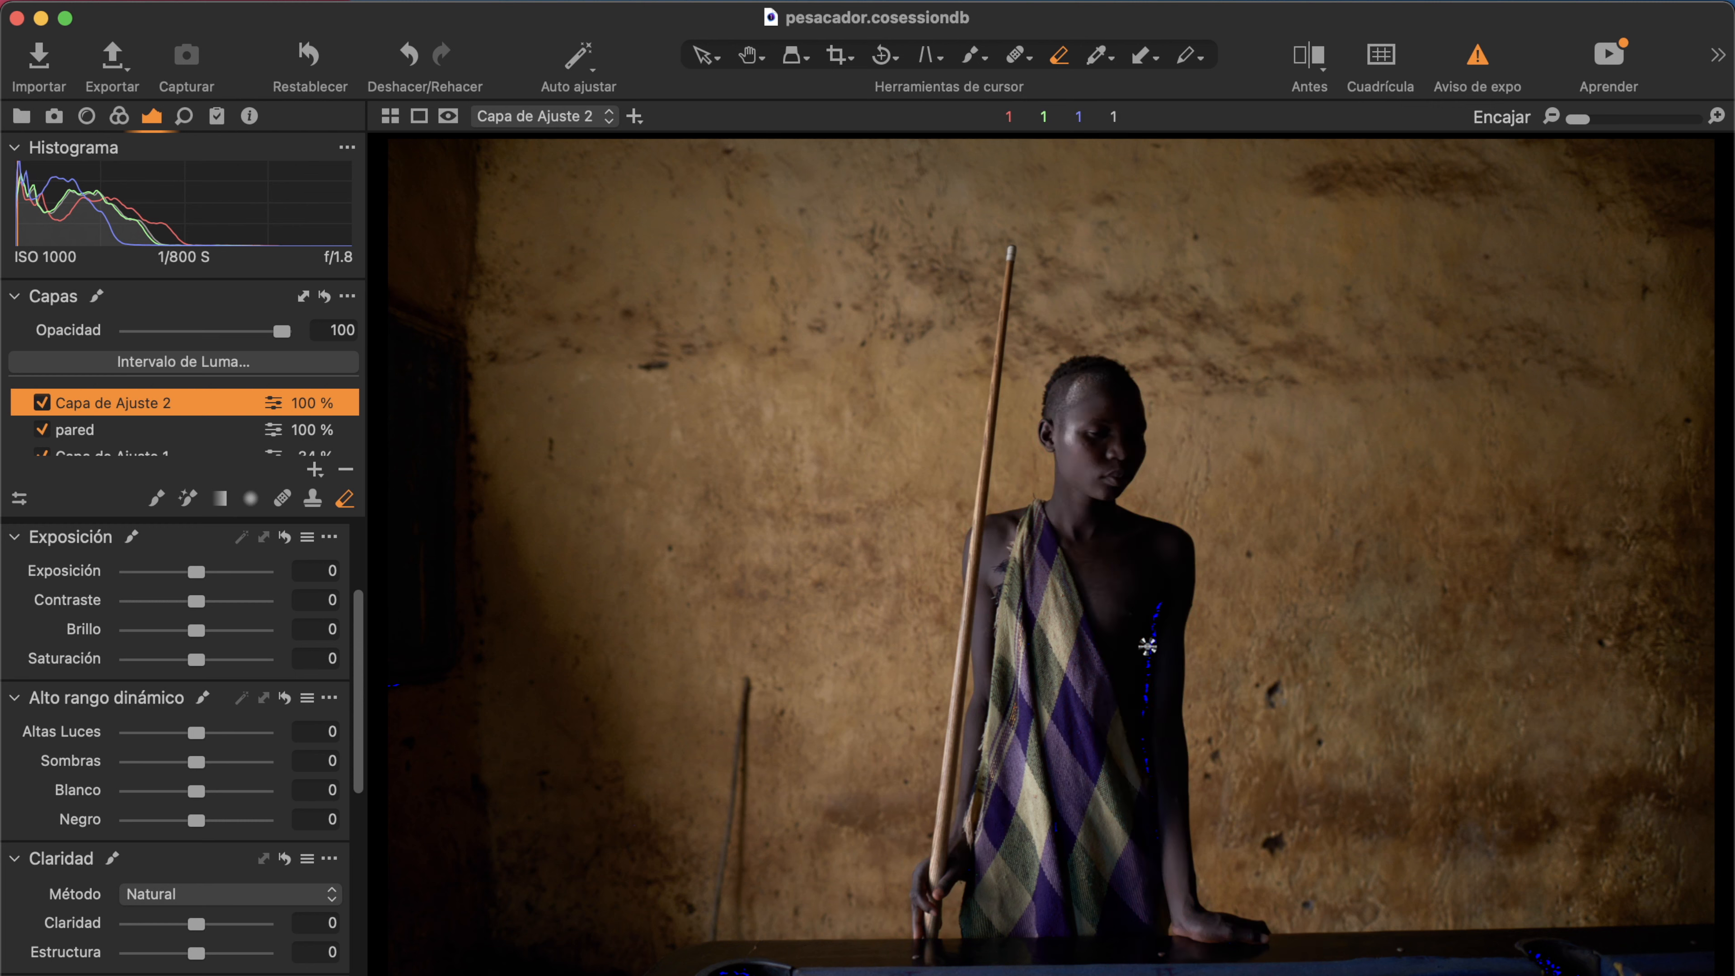
Set the skin layer's Altas Luces to 100, Blanco to 100, Negro to 36, Sombras to 19 and Contraste to 18.
{"action": "scroll", "coordinate": [167, 612], "scroll_direction": "down", "scroll_amount": 2}
{"action": "scroll", "coordinate": [167, 613], "scroll_direction": "up", "scroll_amount": 3}
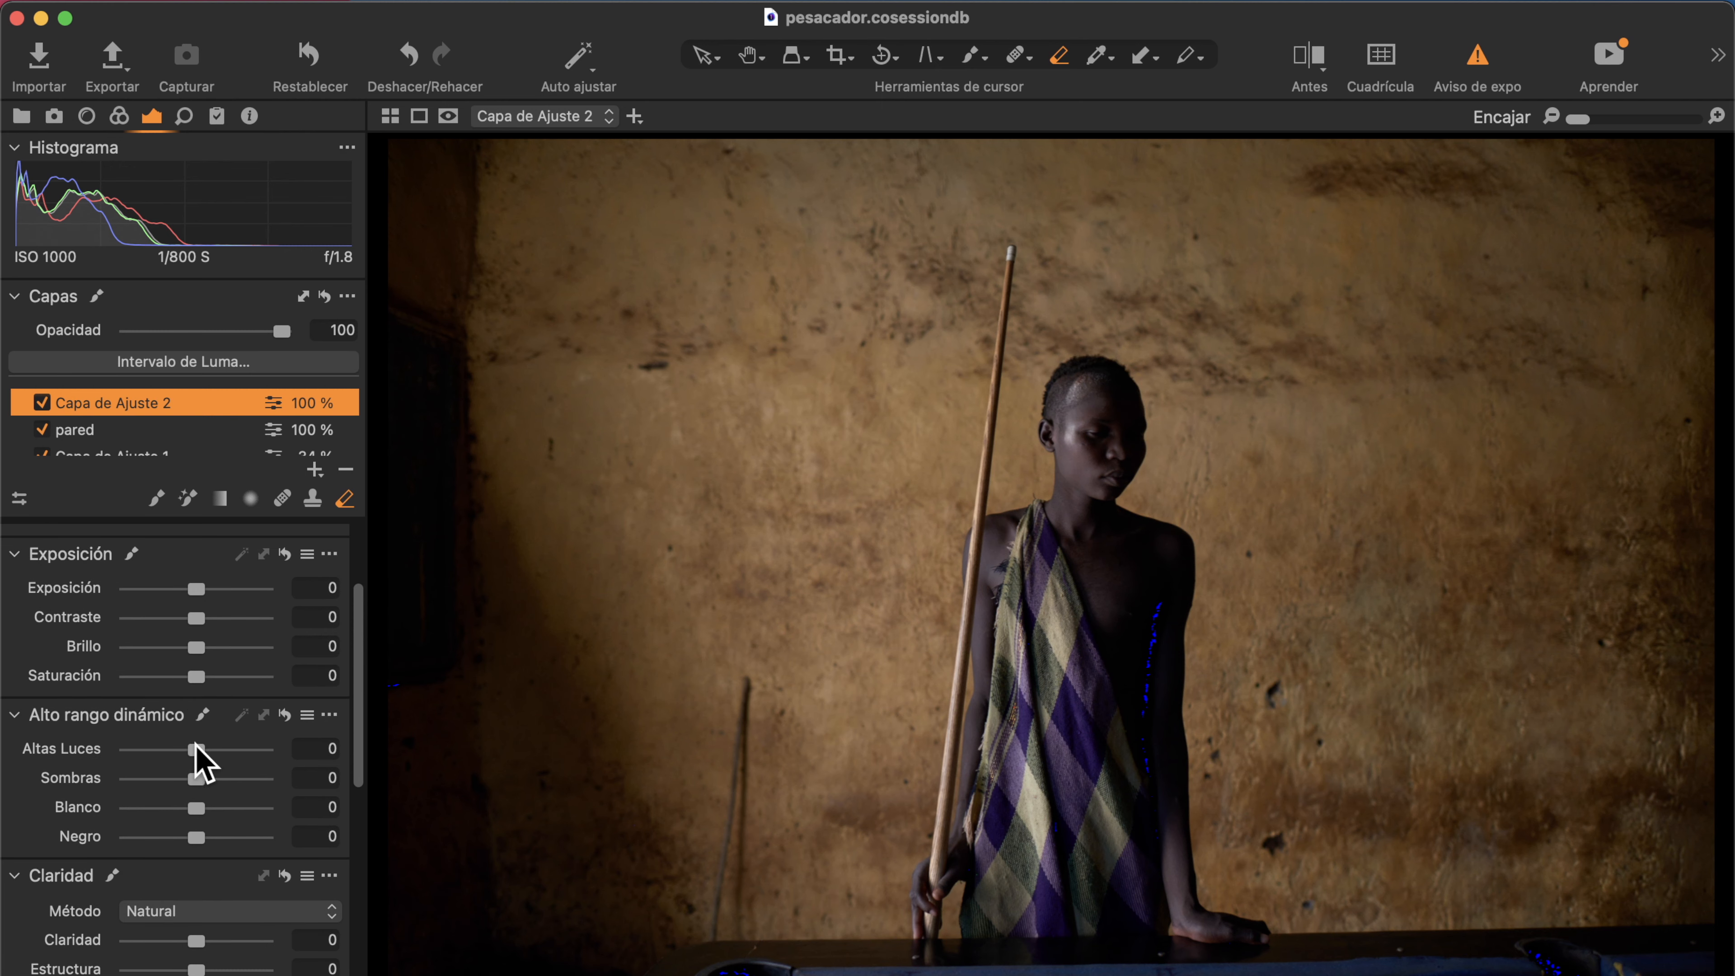
{"action": "left_click_drag", "start_coordinate": [196, 750], "coordinate": [291, 754]}
{"action": "left_click_drag", "start_coordinate": [195, 808], "coordinate": [309, 814]}
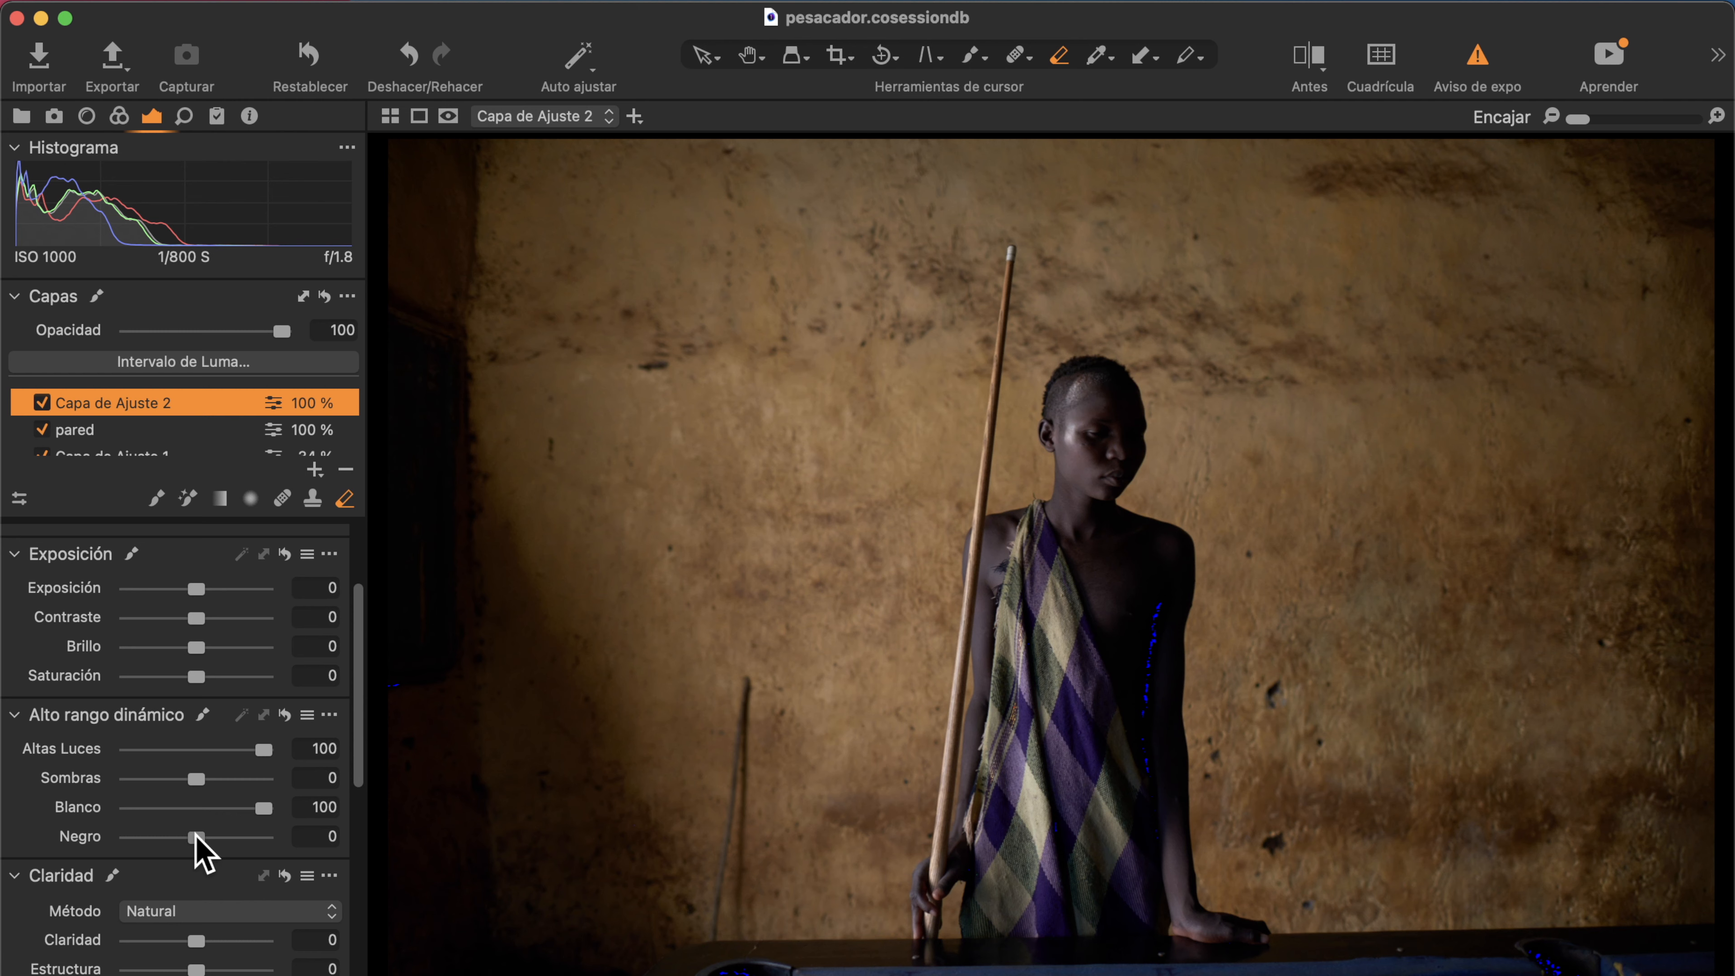
{"action": "left_click_drag", "start_coordinate": [195, 835], "coordinate": [220, 836]}
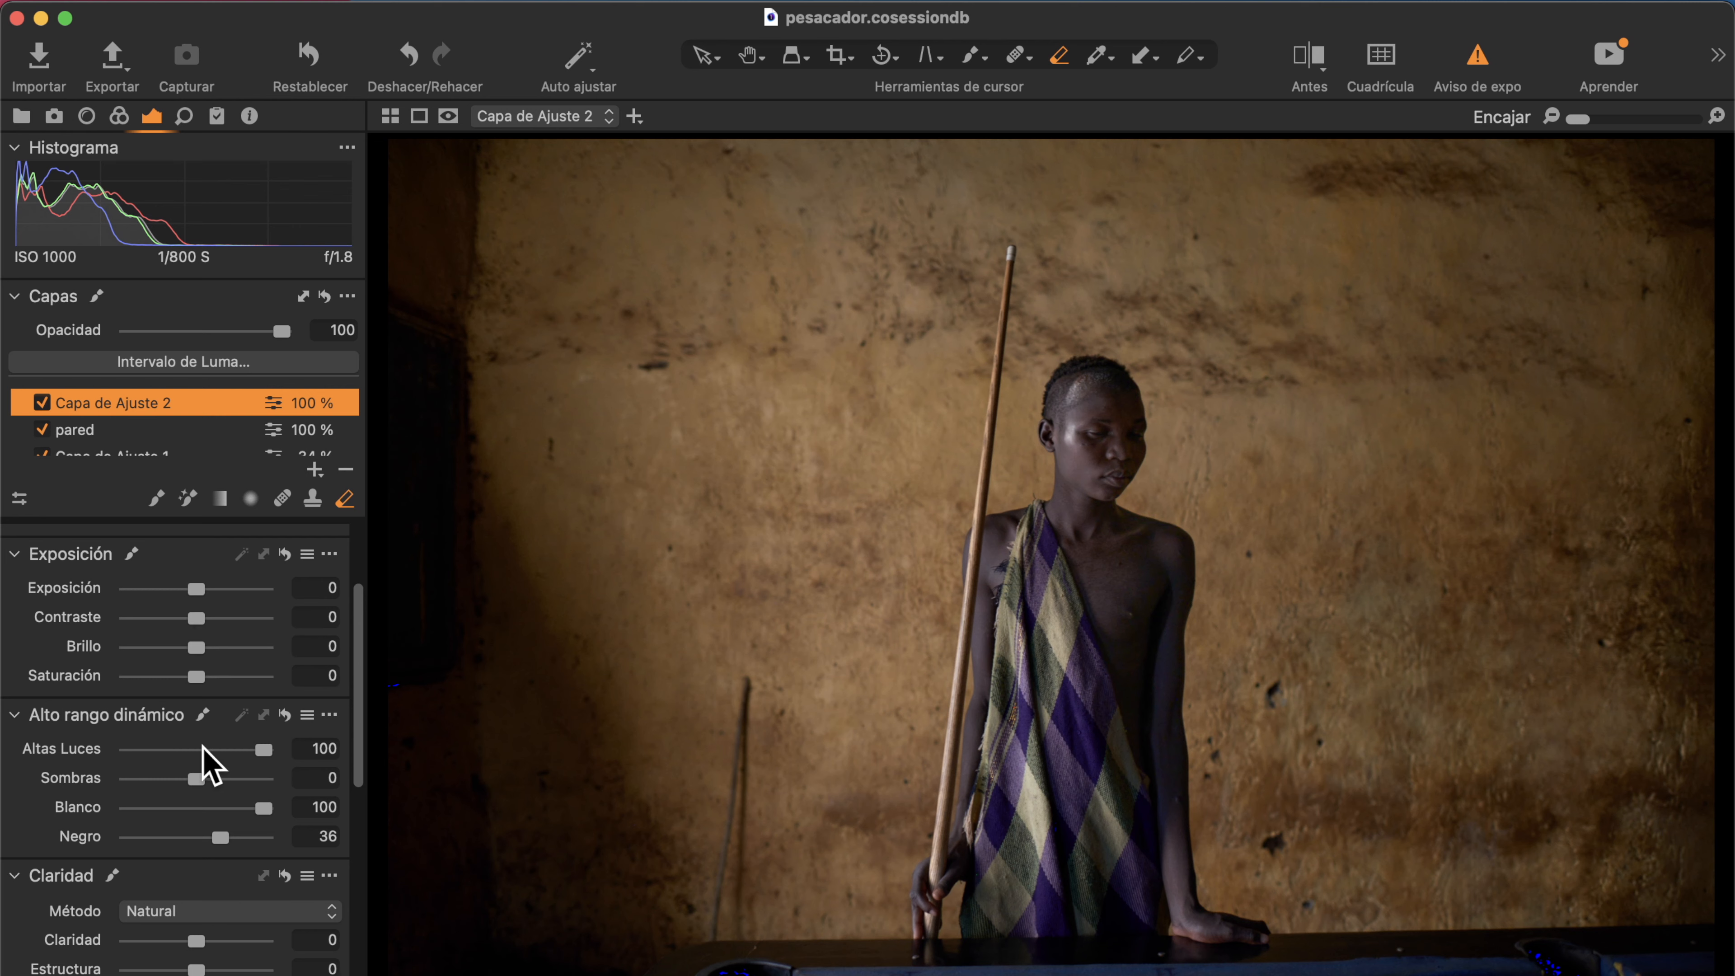
{"action": "left_click_drag", "start_coordinate": [197, 778], "coordinate": [208, 779]}
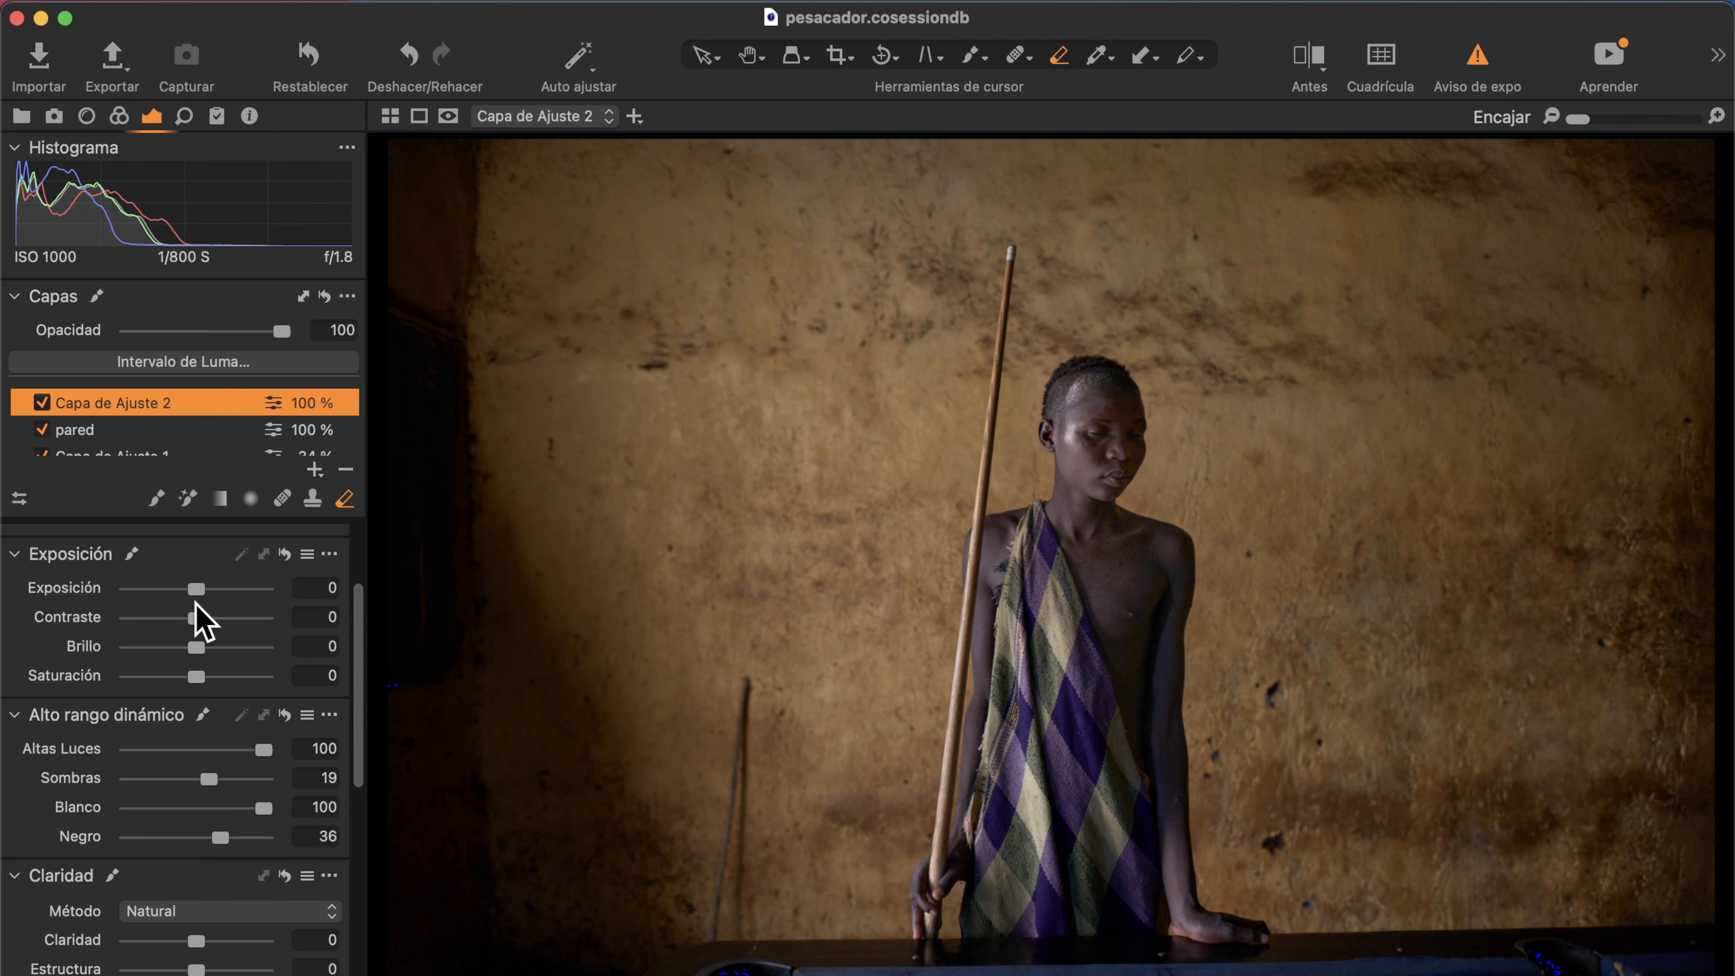
{"action": "left_click_drag", "start_coordinate": [195, 611], "coordinate": [215, 621]}
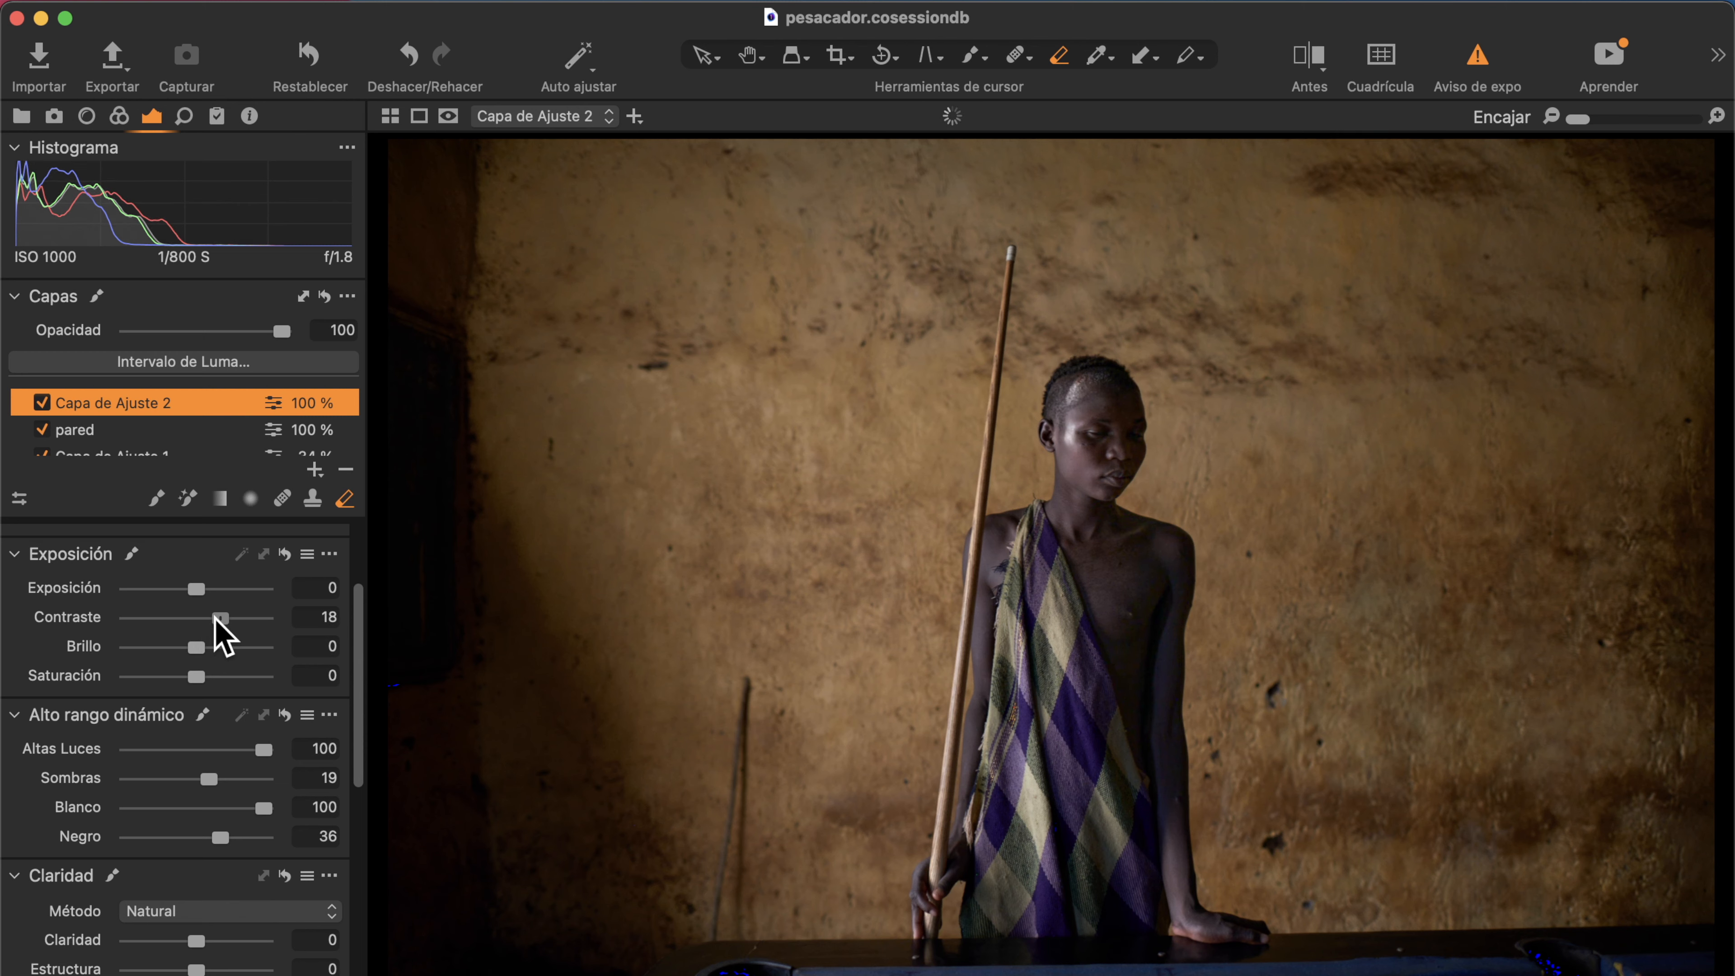
Set the white input point of the skin layer's RGB levels to 234.
{"action": "scroll", "coordinate": [218, 632], "scroll_direction": "down", "scroll_amount": 10}
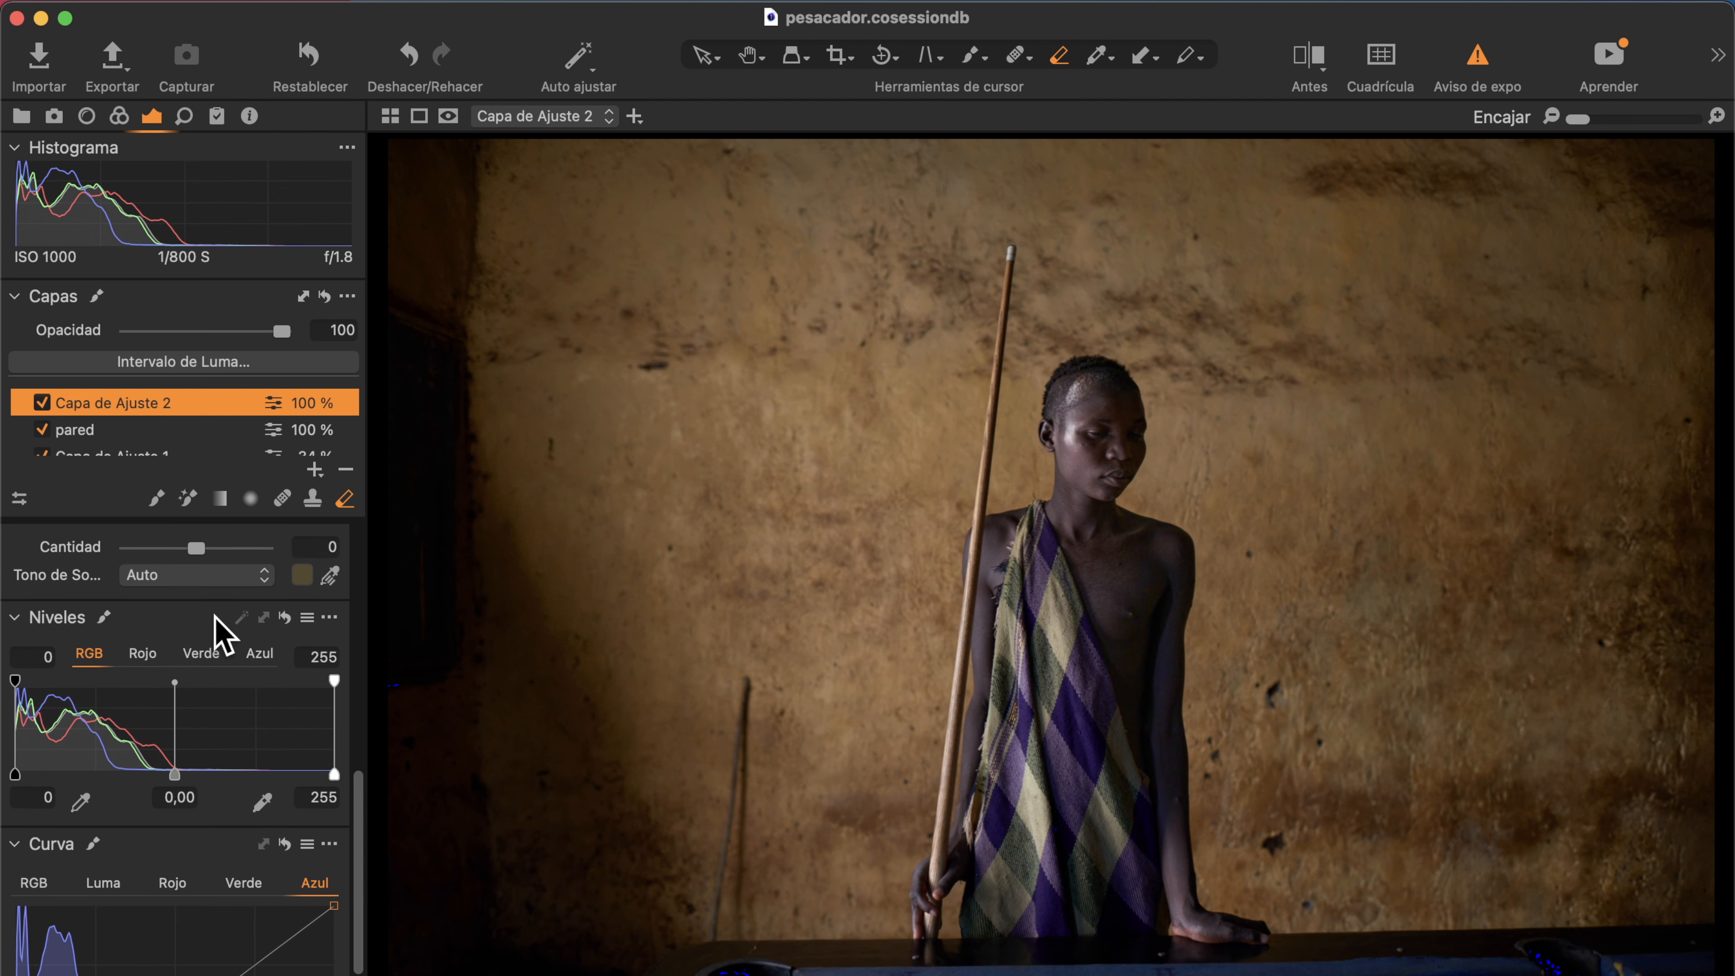
{"action": "scroll", "coordinate": [217, 632], "scroll_direction": "up", "scroll_amount": 2}
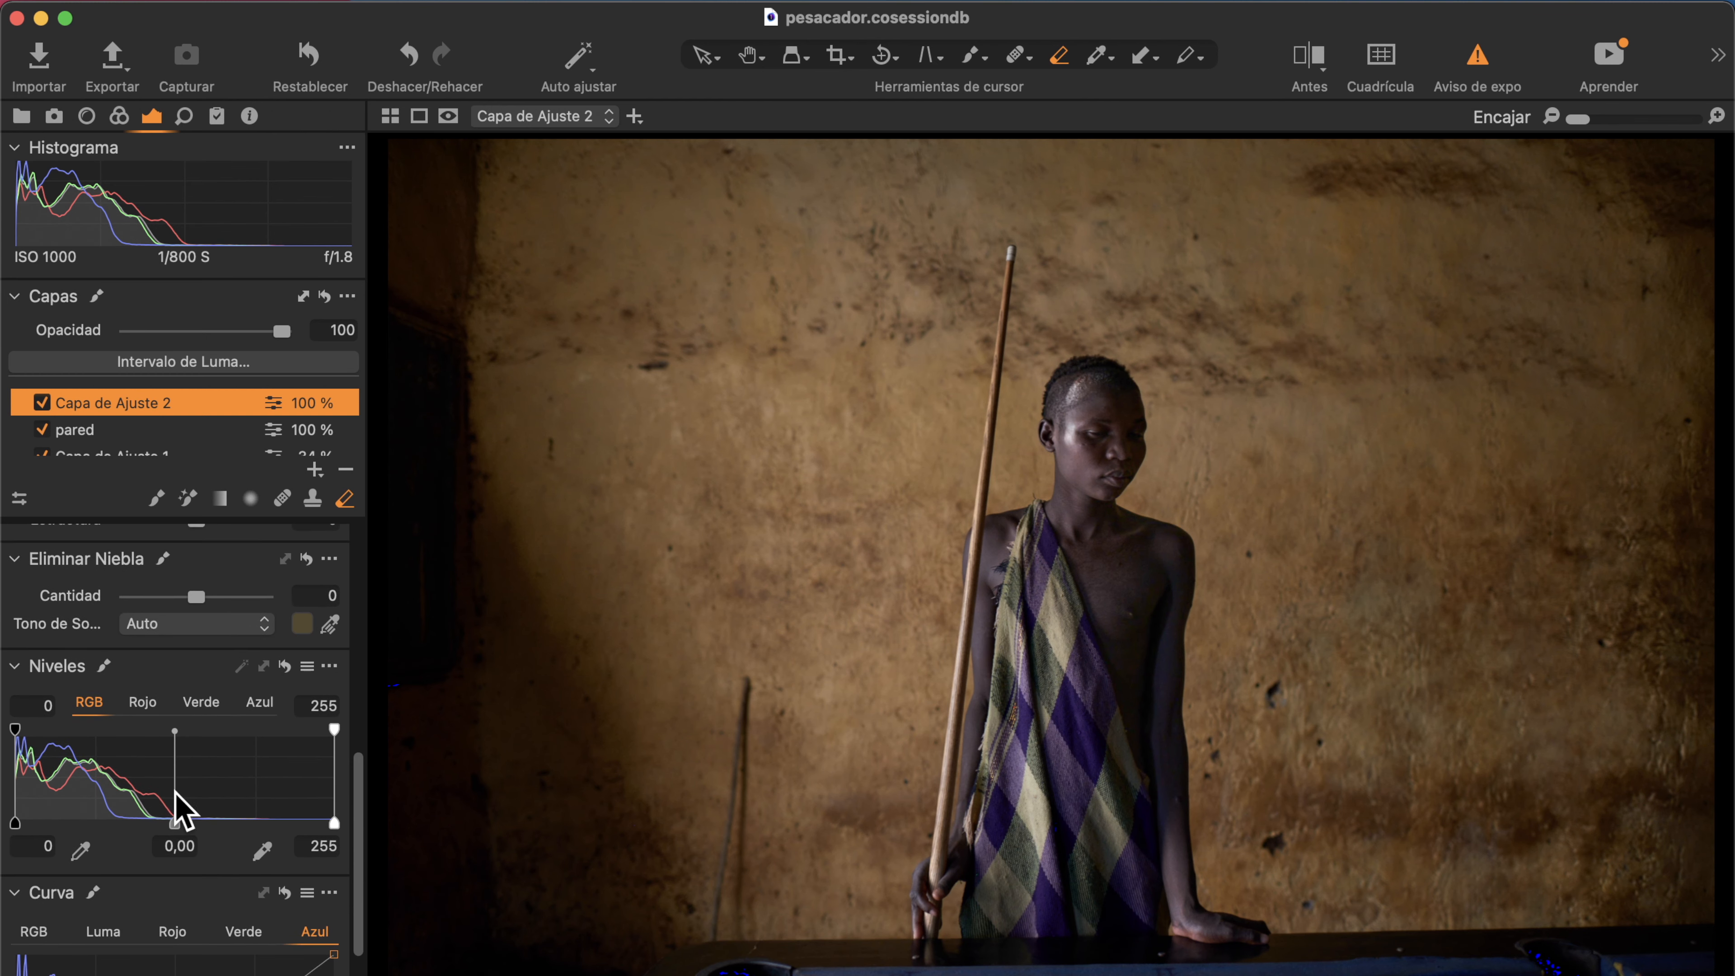
{"action": "scroll", "coordinate": [174, 793], "scroll_direction": "up", "scroll_amount": 1}
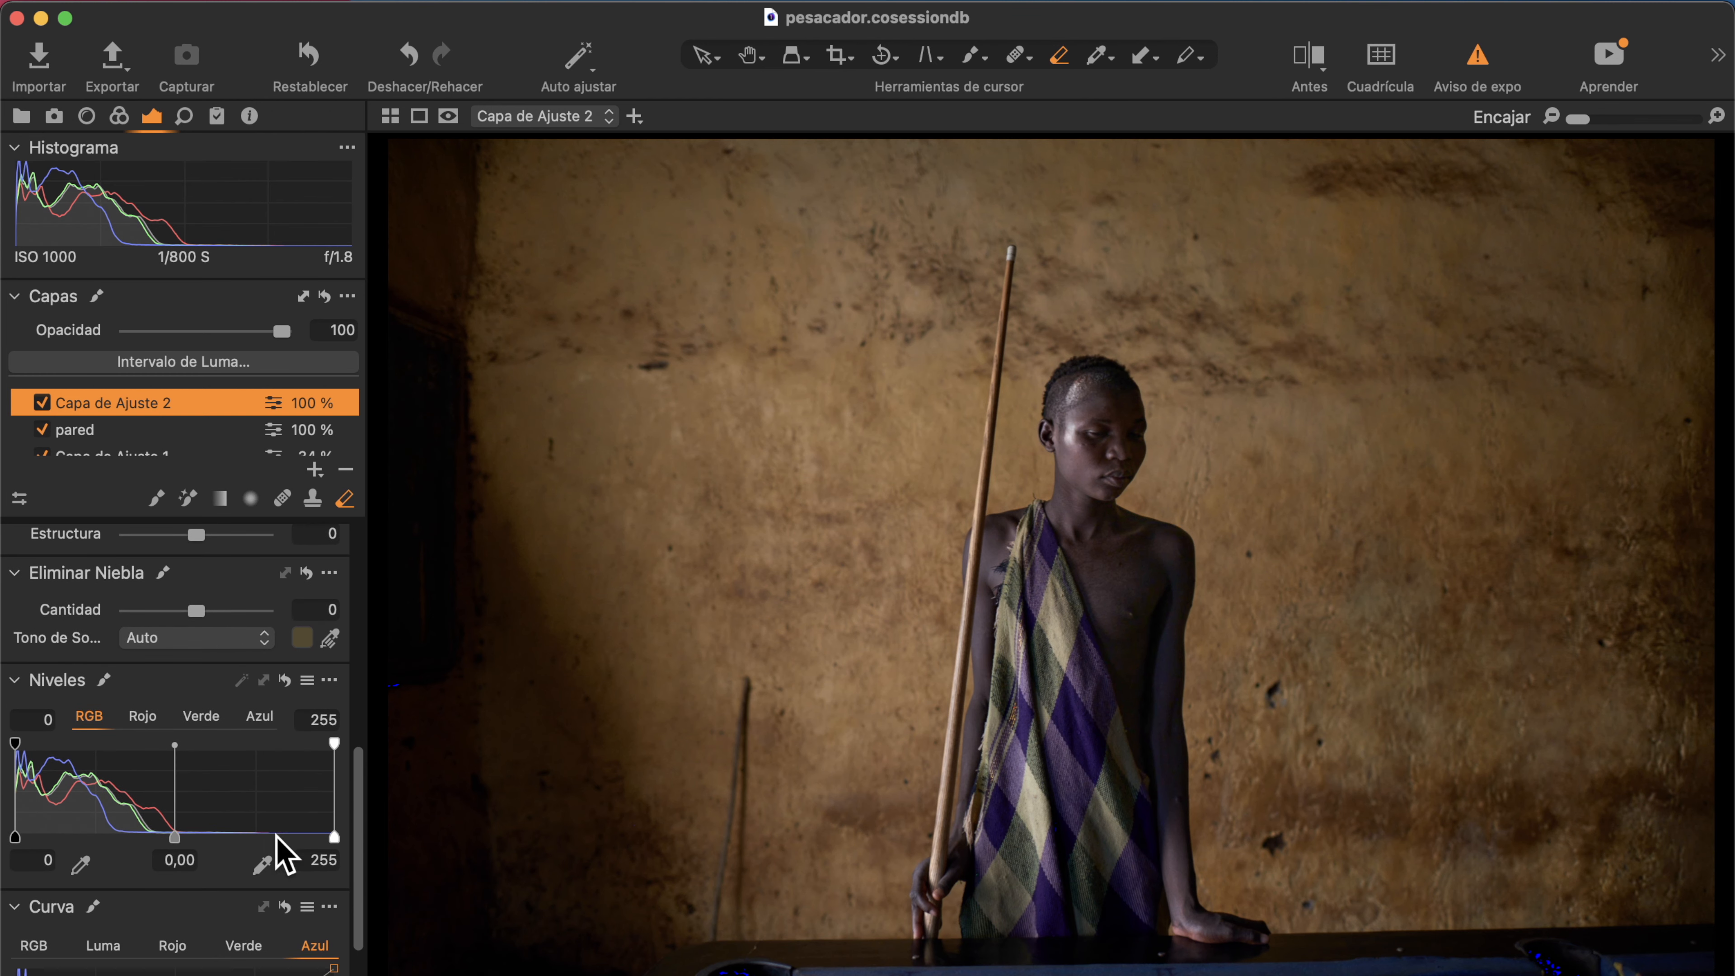
{"action": "left_click_drag", "start_coordinate": [334, 836], "coordinate": [253, 850]}
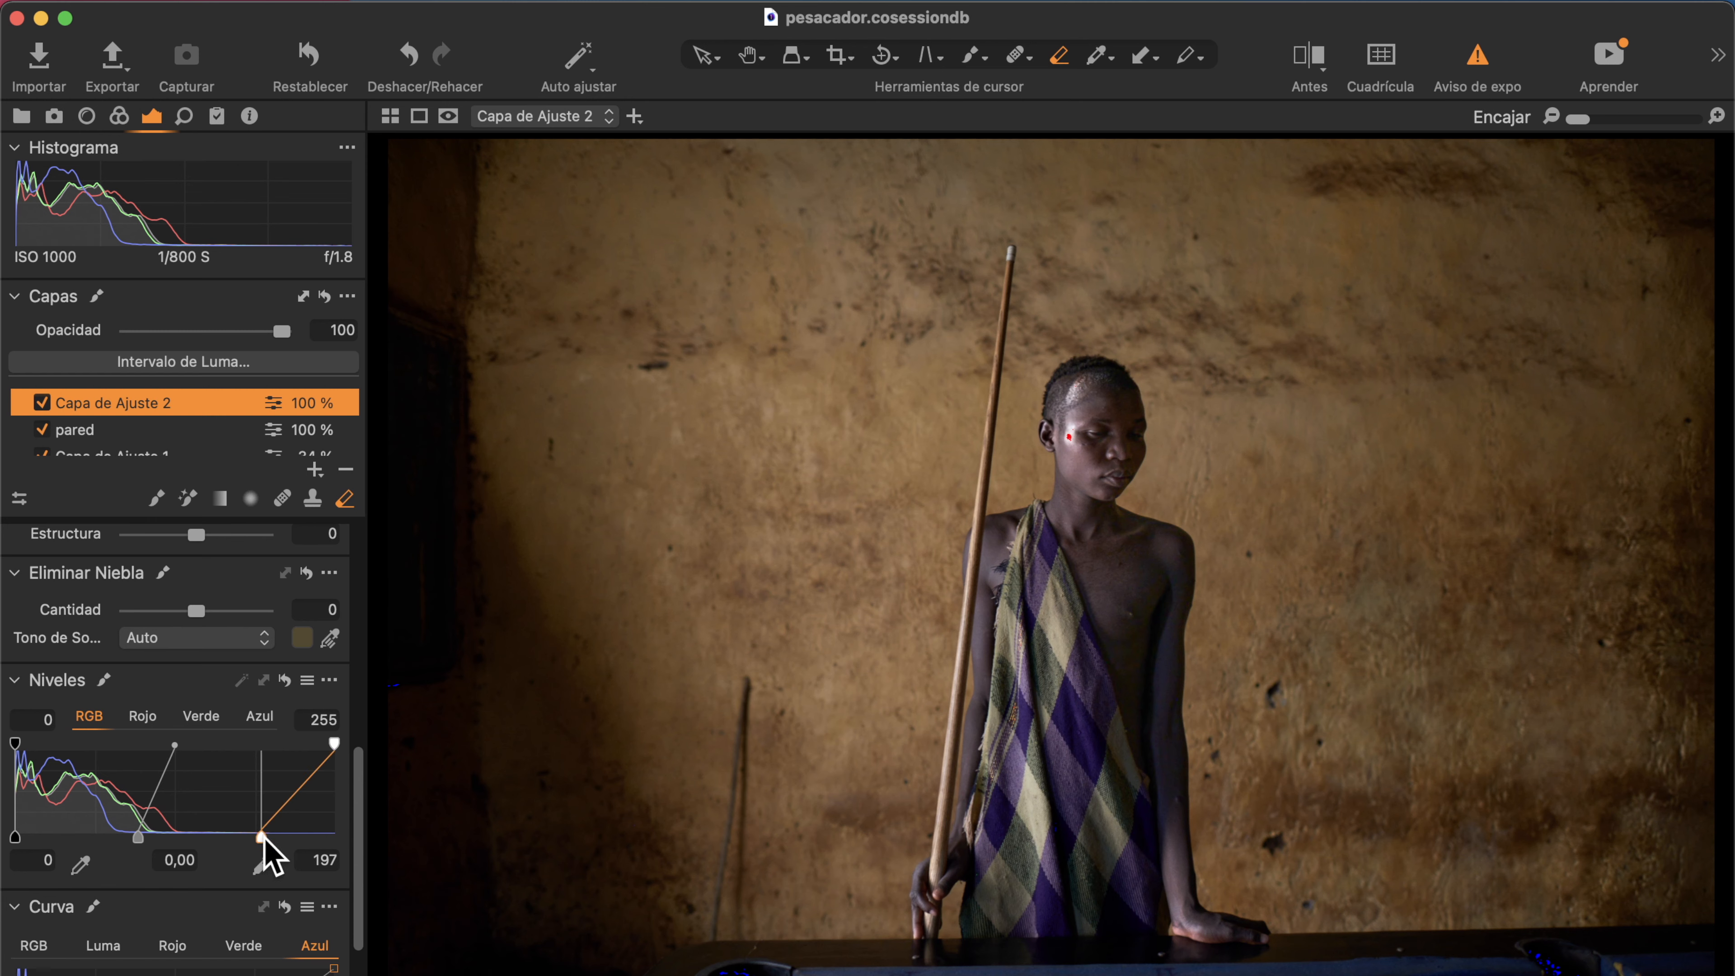
{"action": "left_click_drag", "start_coordinate": [263, 839], "coordinate": [307, 846]}
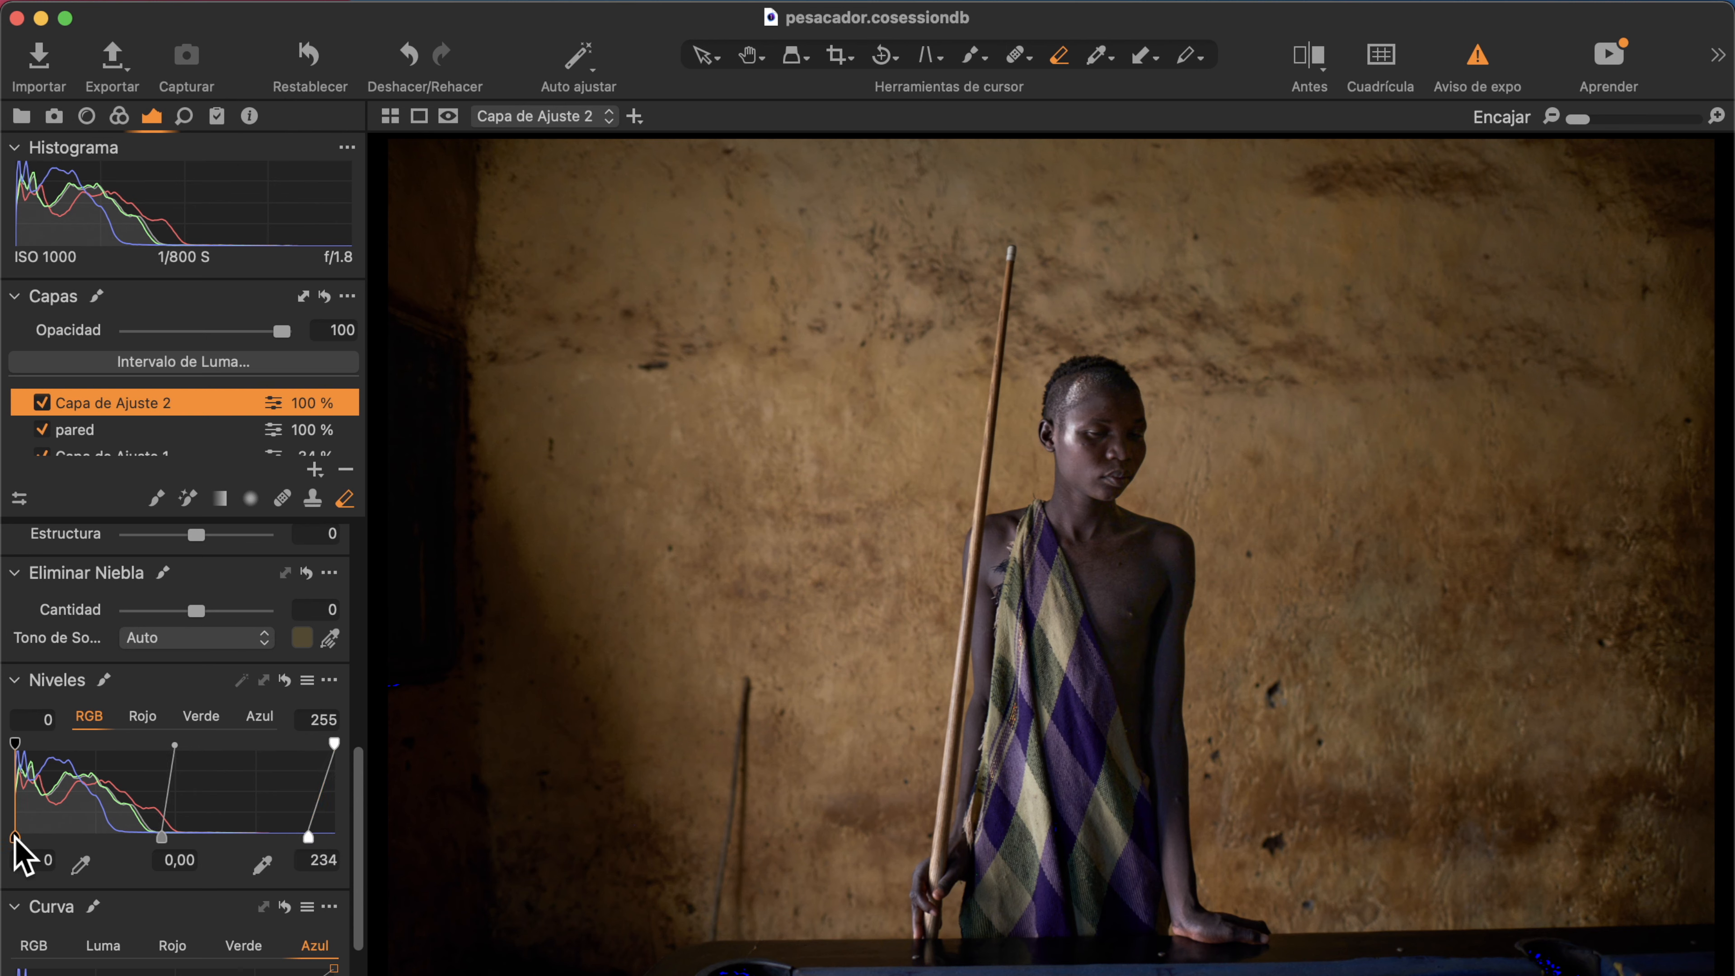
{"action": "left_click_drag", "start_coordinate": [15, 838], "coordinate": [15, 837]}
Set the skin layer's Contraste to 25 and Brillo to 2, comparing the photo with and without the layer.
{"action": "scroll", "coordinate": [116, 684], "scroll_direction": "up", "scroll_amount": 10}
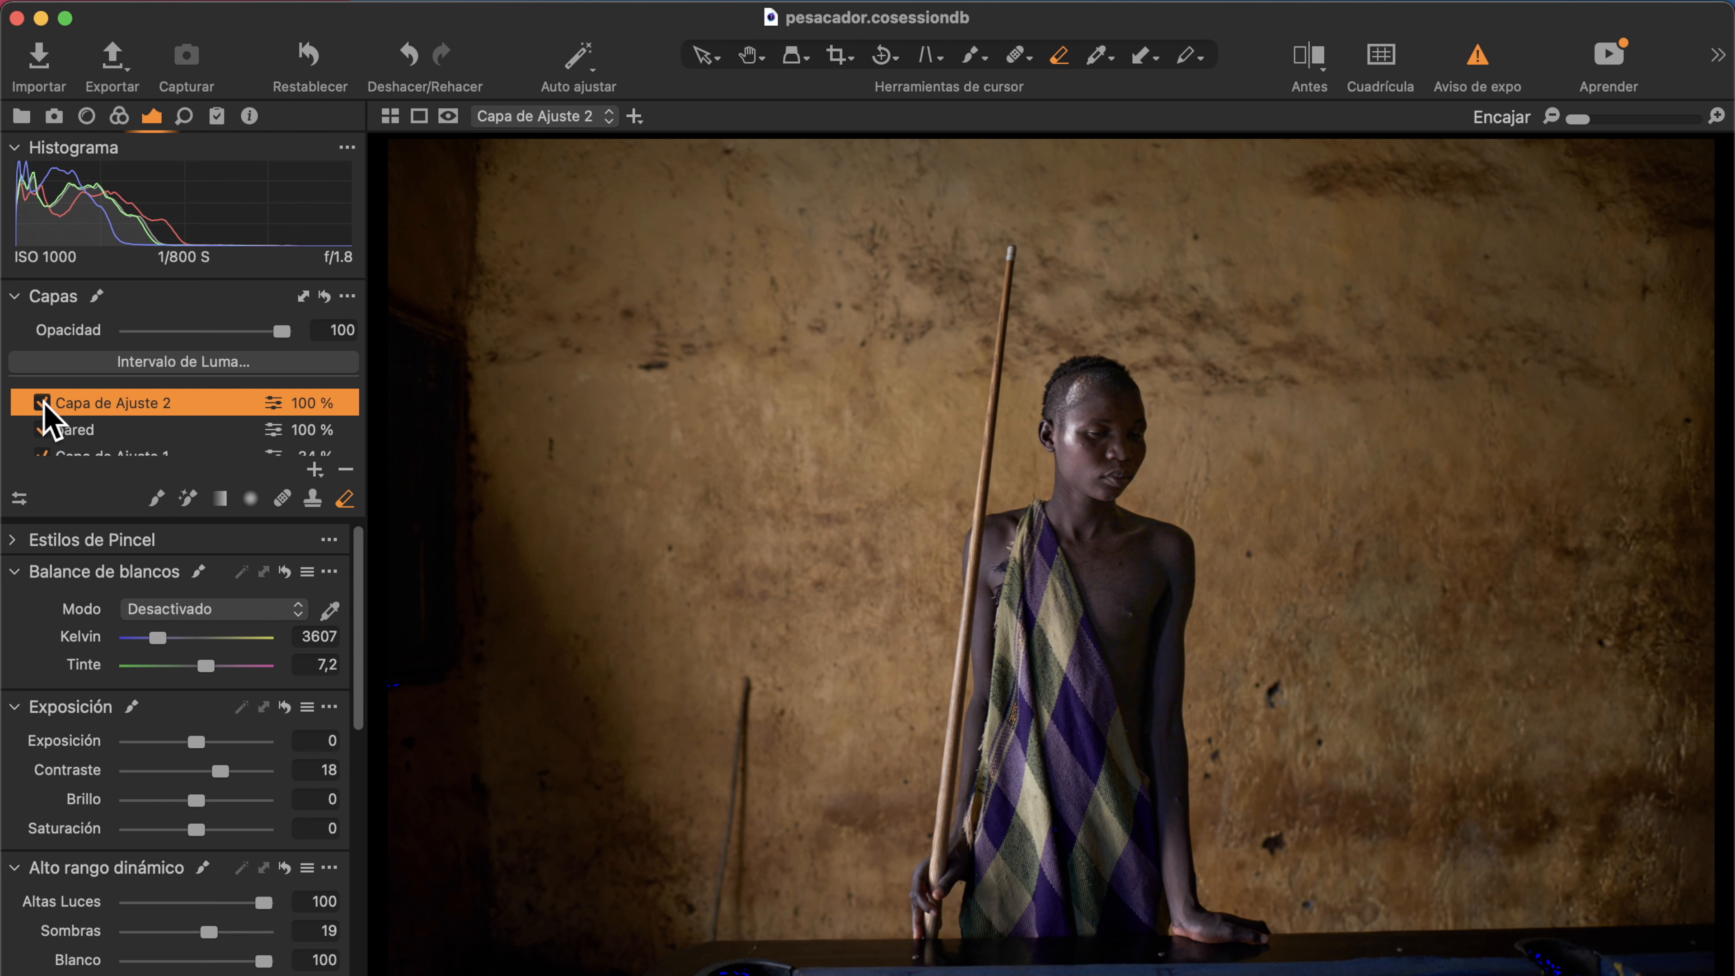
{"action": "left_click", "coordinate": [42, 405]}
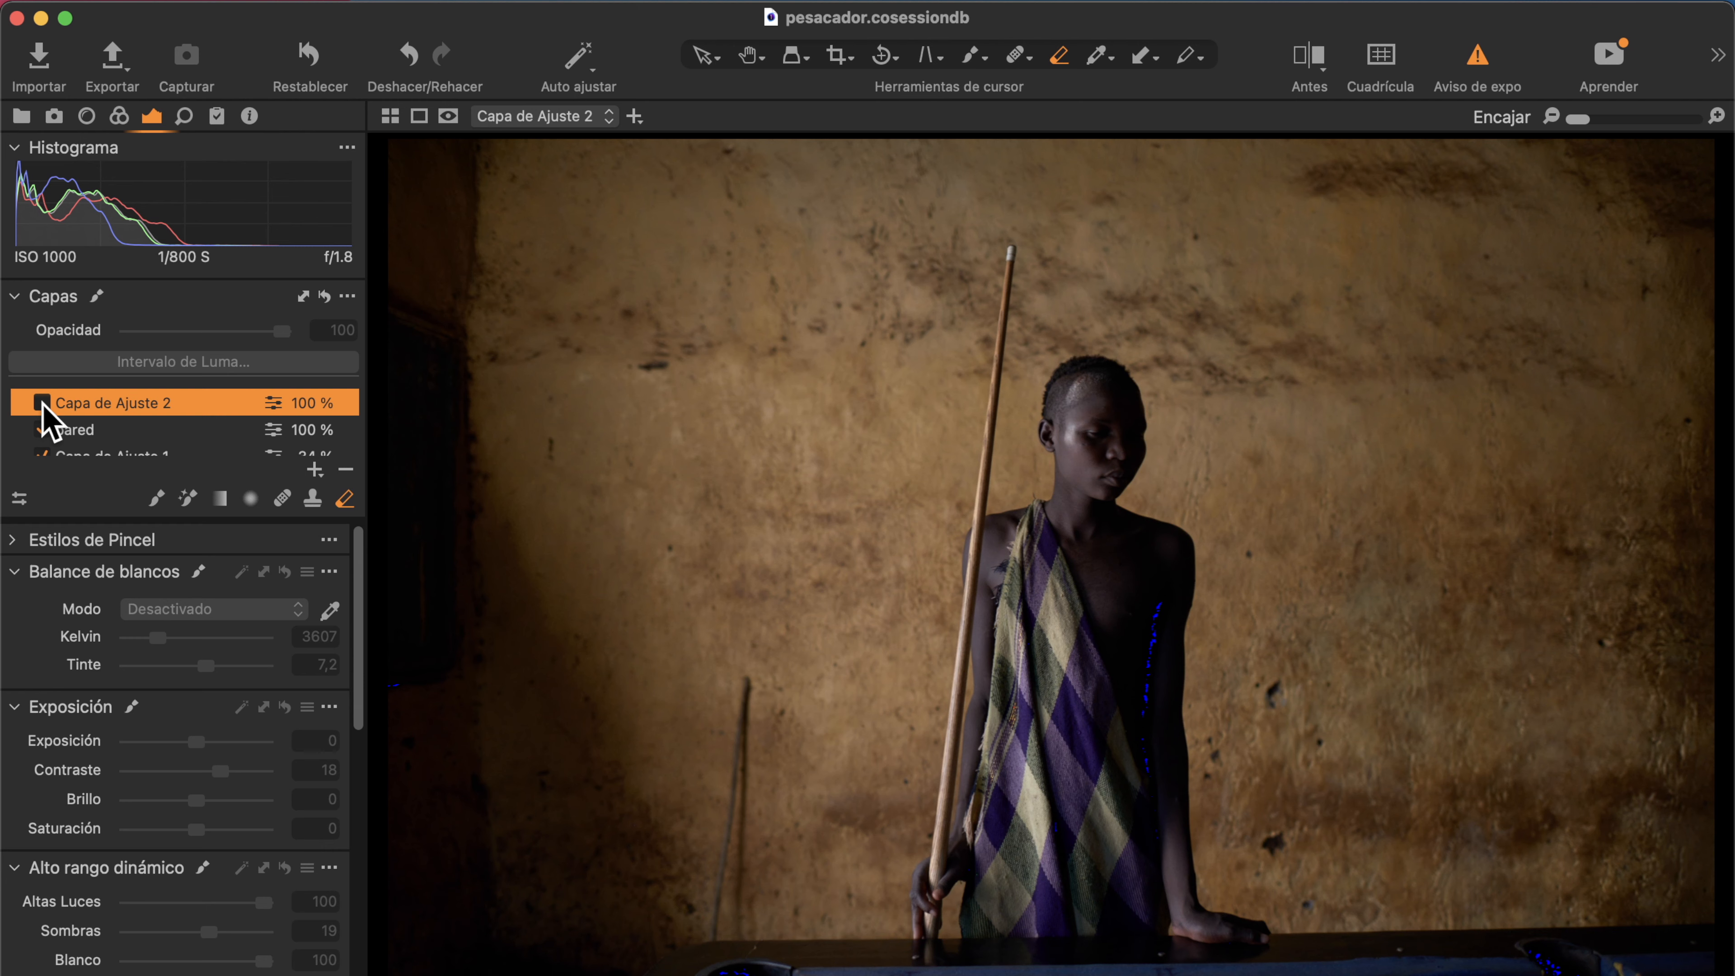
{"action": "left_click", "coordinate": [41, 405]}
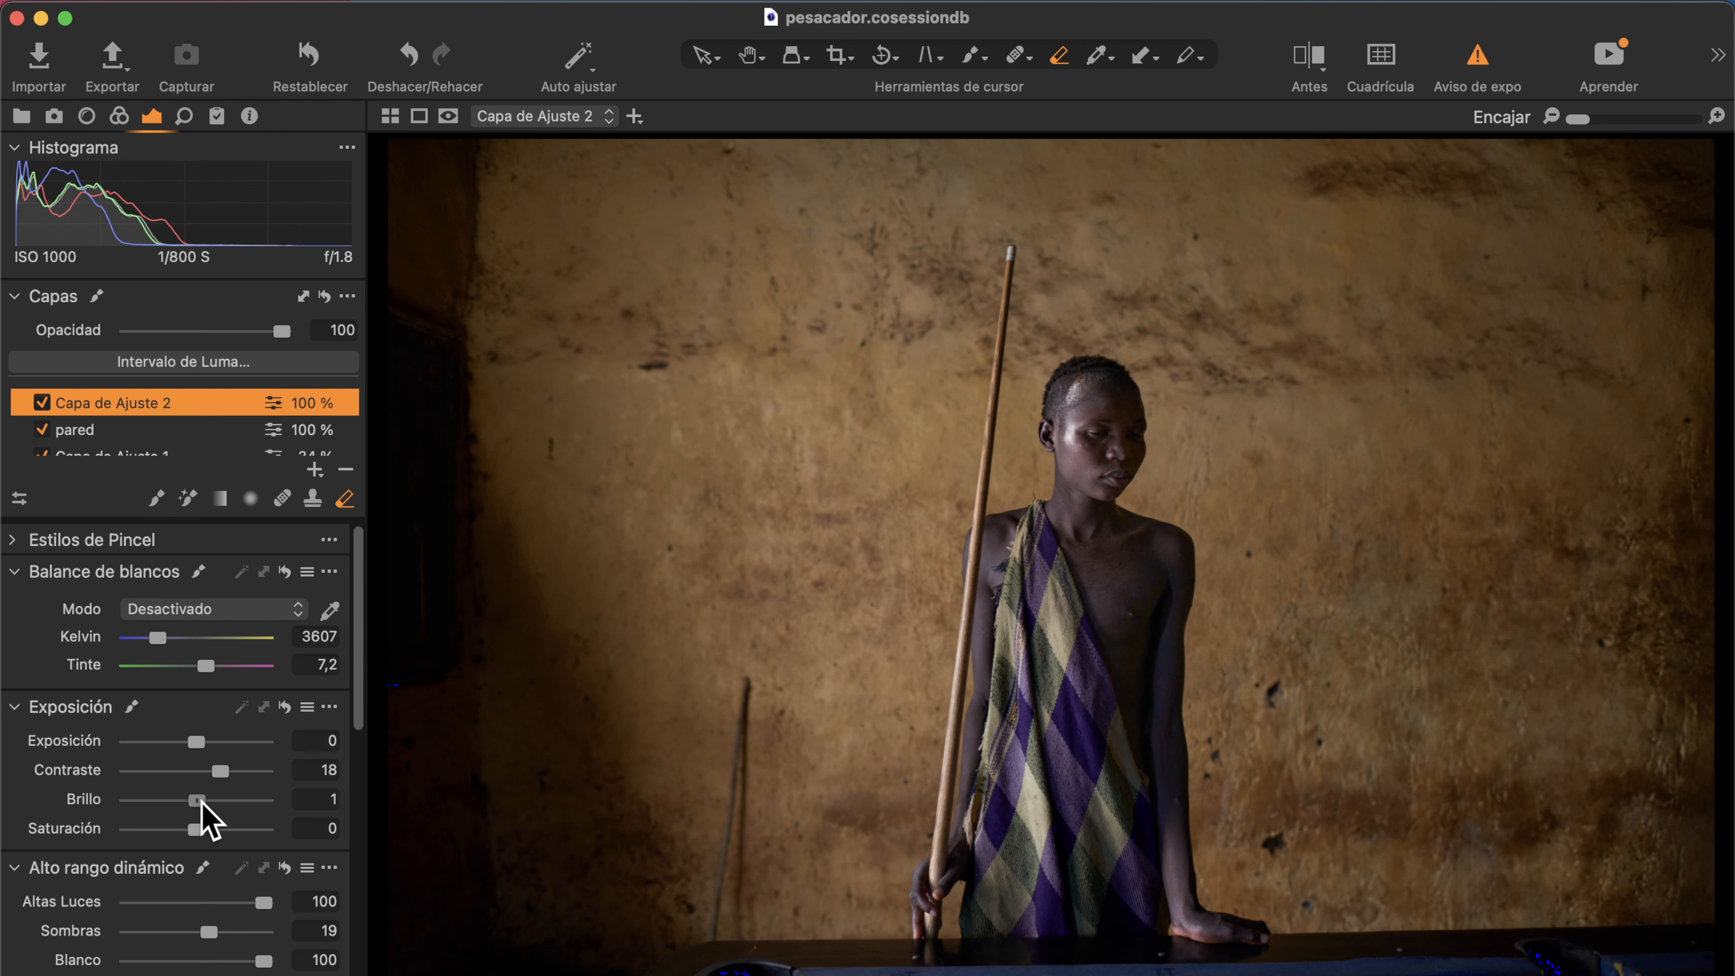
{"action": "left_click_drag", "start_coordinate": [198, 800], "coordinate": [227, 765]}
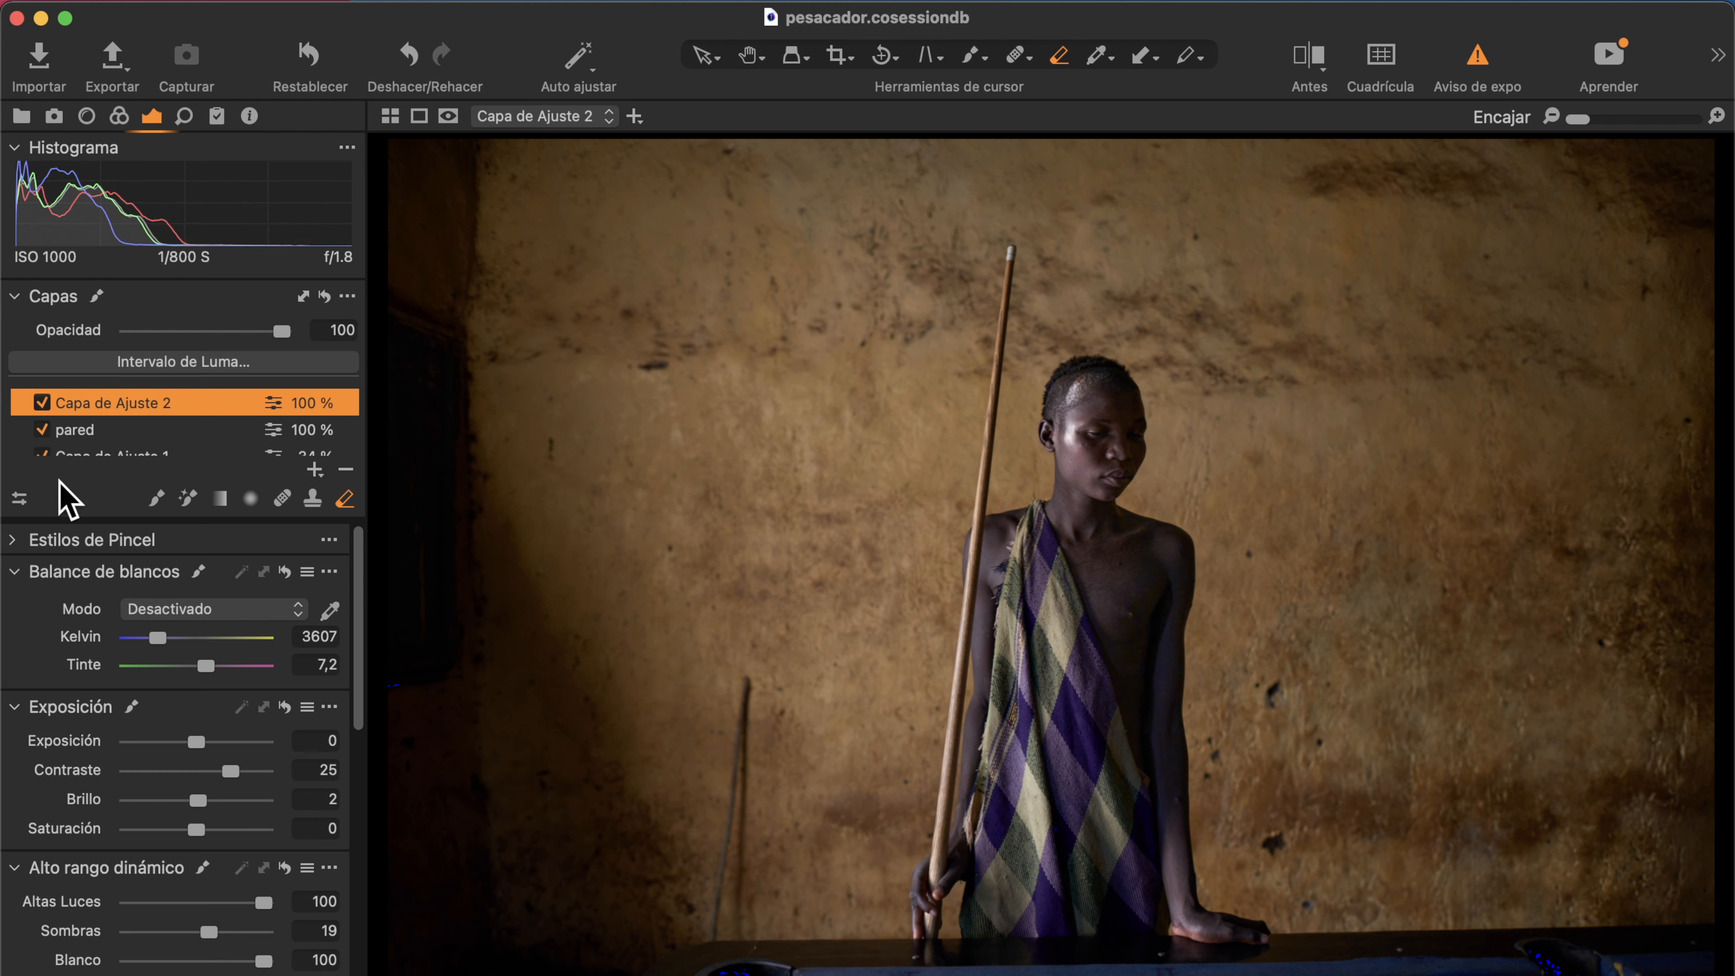
{"action": "left_click", "coordinate": [42, 403]}
{"action": "left_click", "coordinate": [42, 403]}
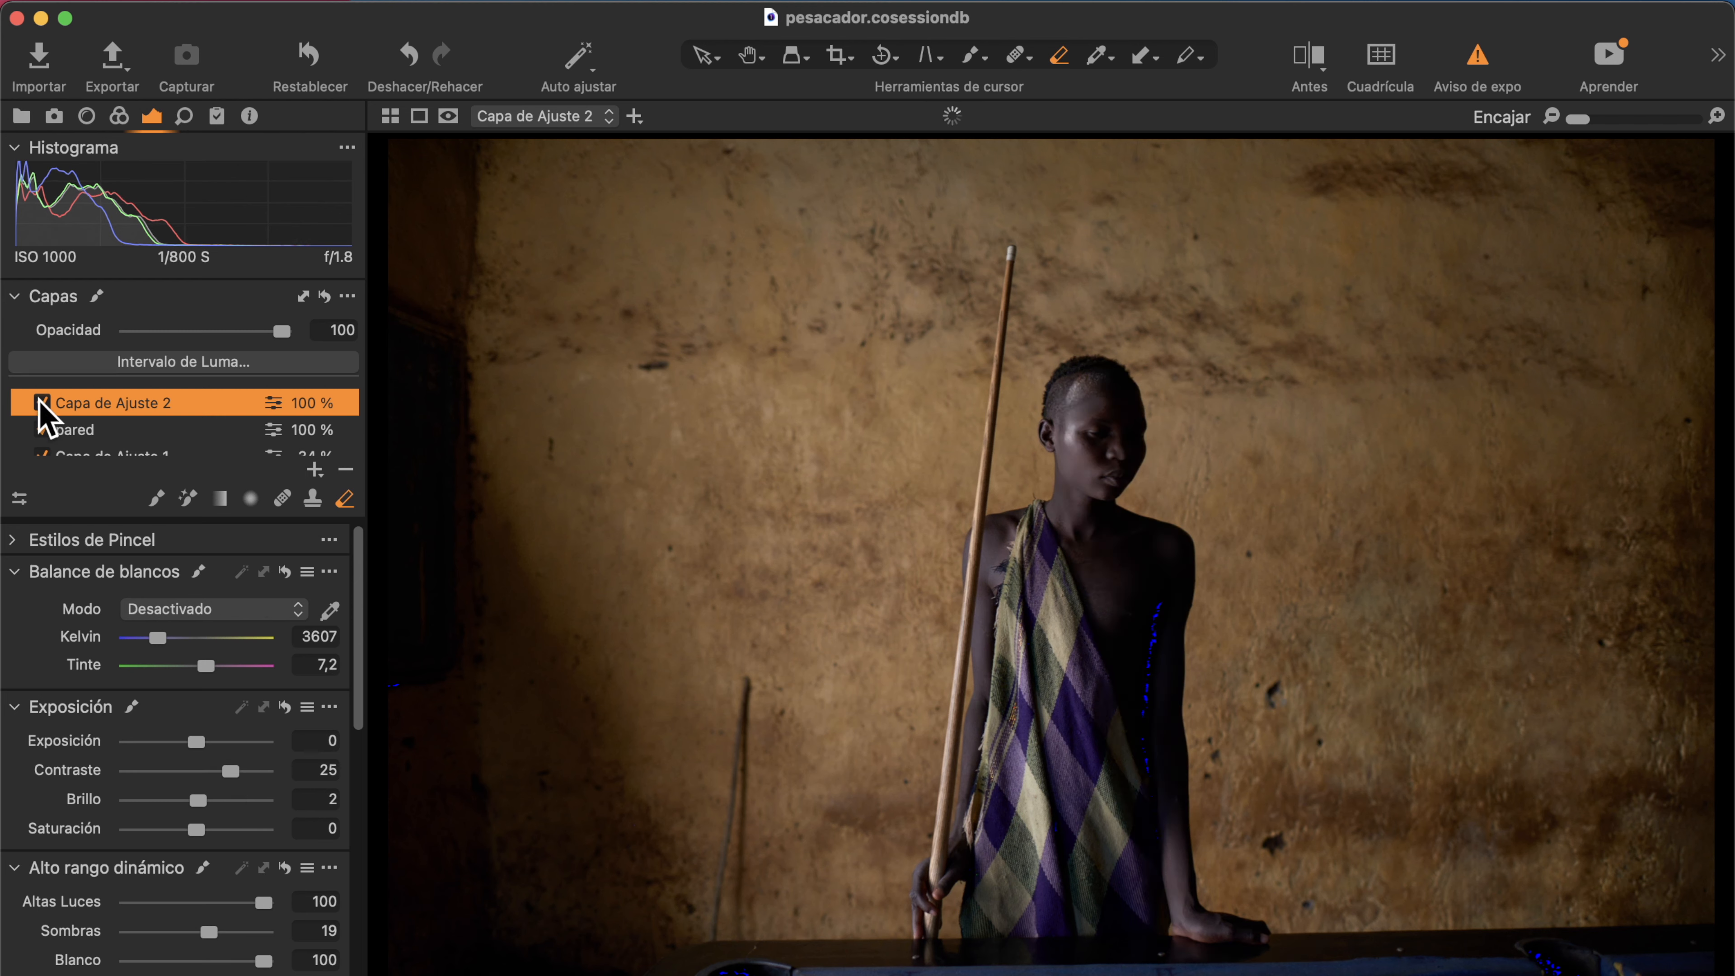
Rename the skin layer as chico surma.
{"action": "double_click", "coordinate": [120, 399]}
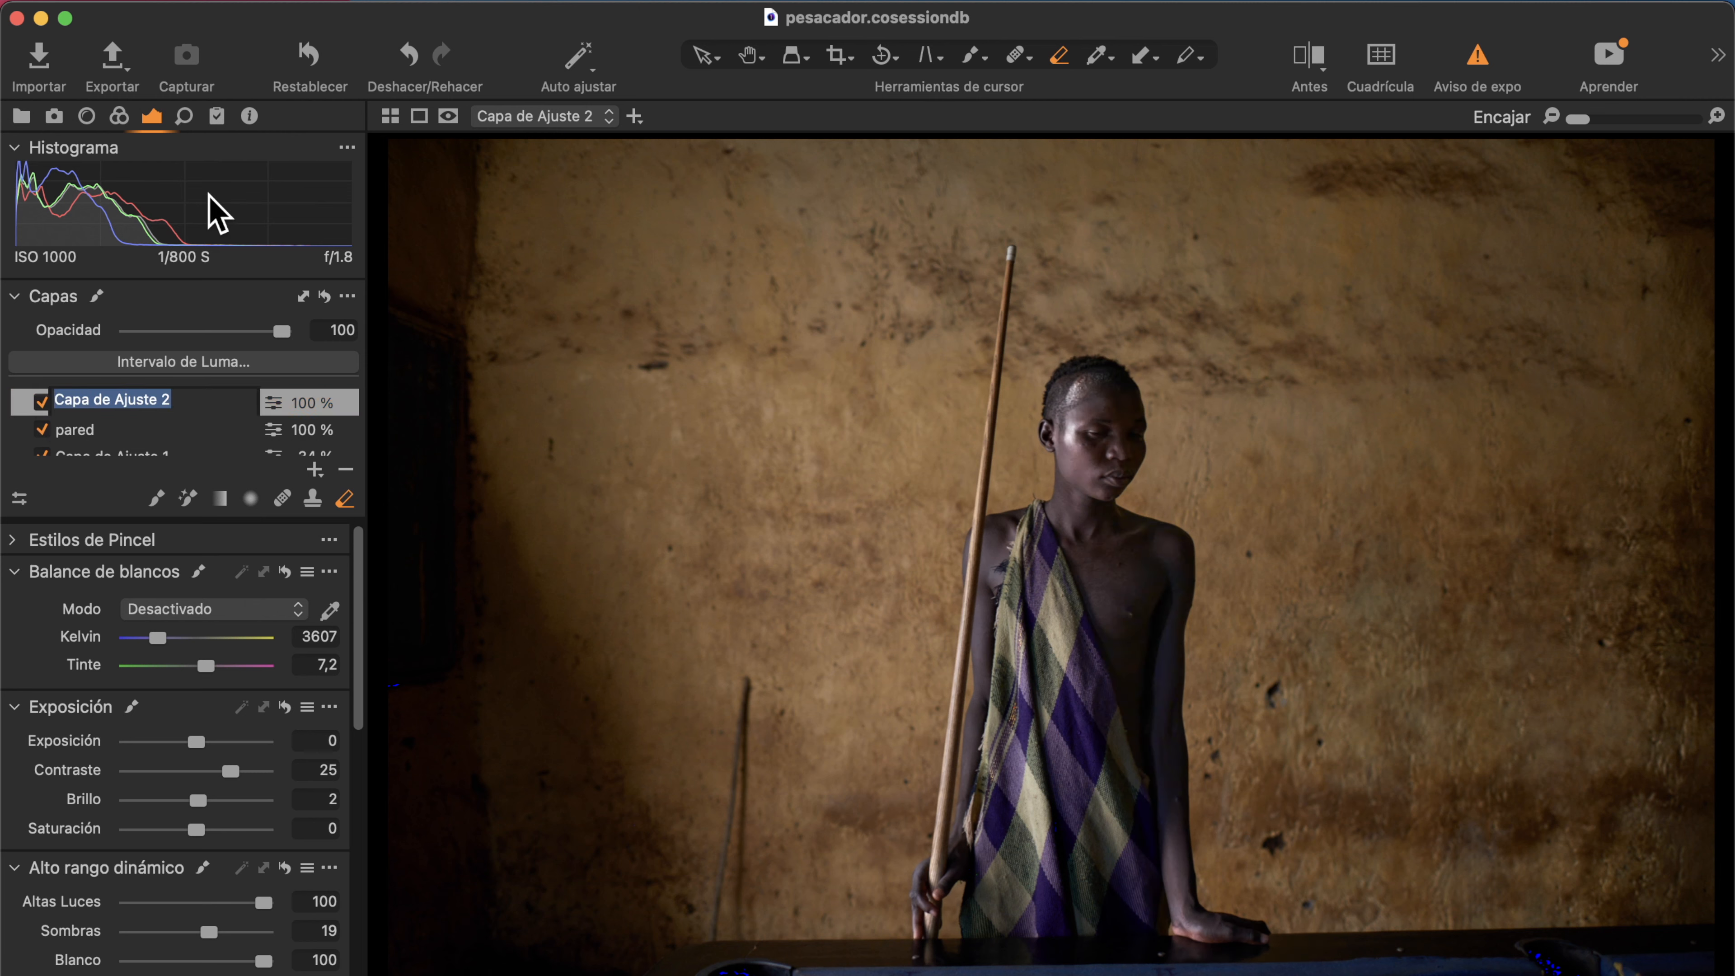
{"action": "type", "text": "chico surma"}
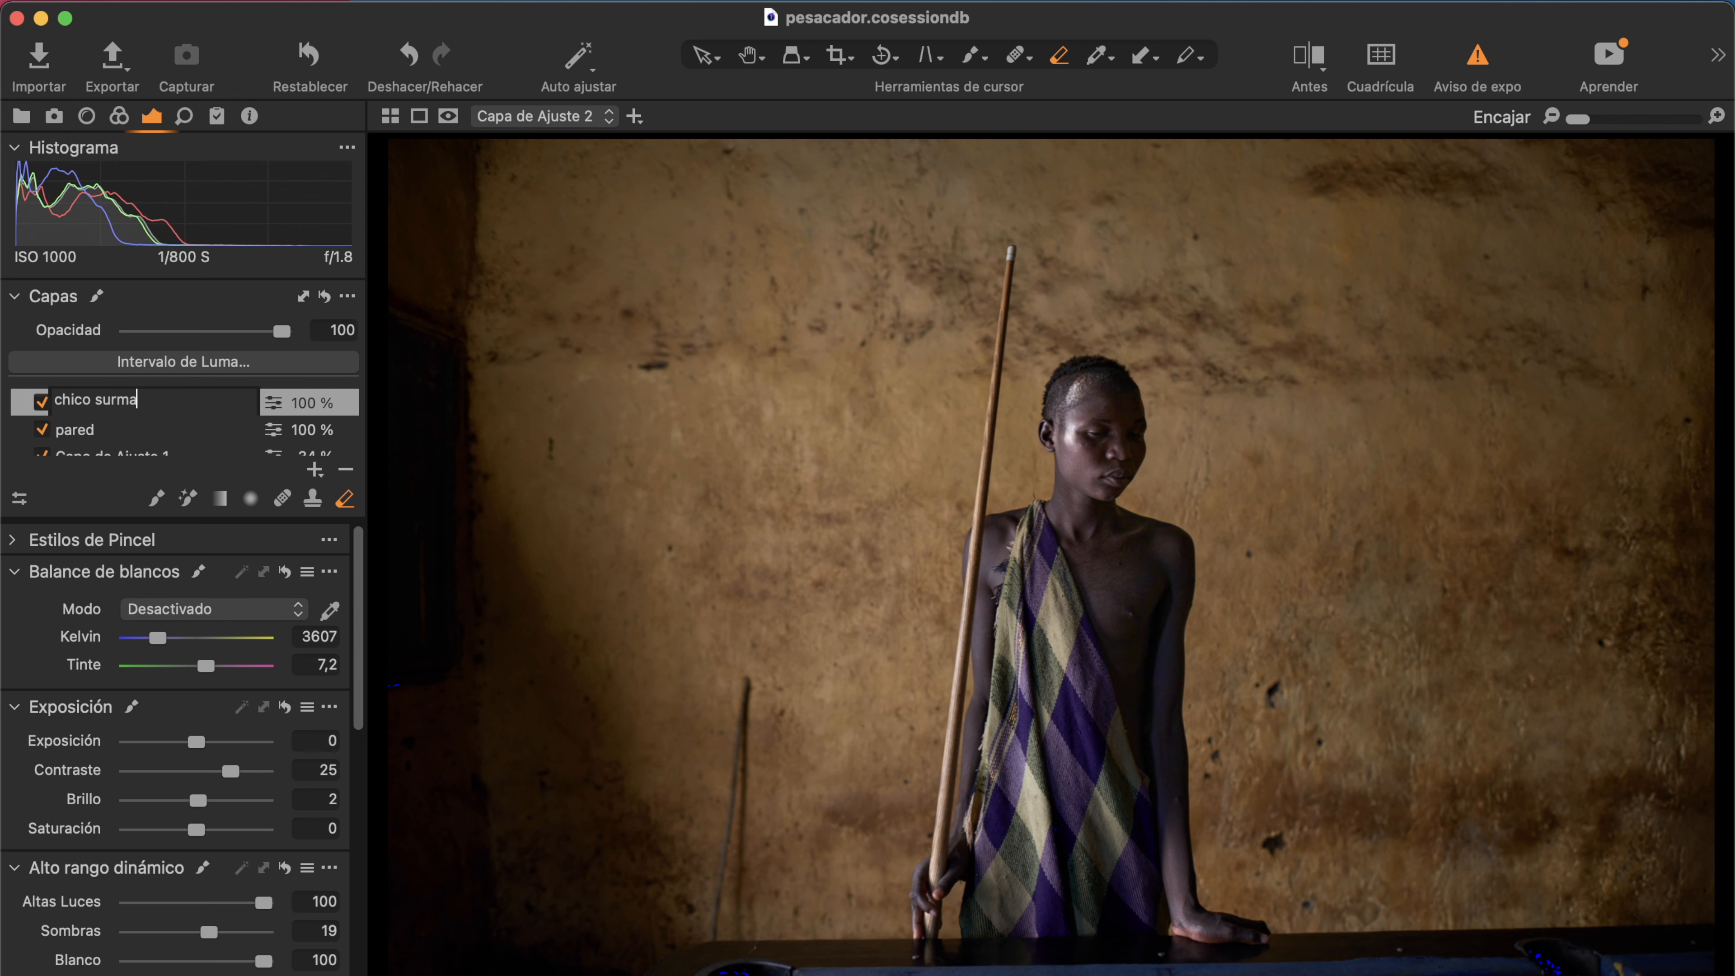
{"action": "key", "text": "Return"}
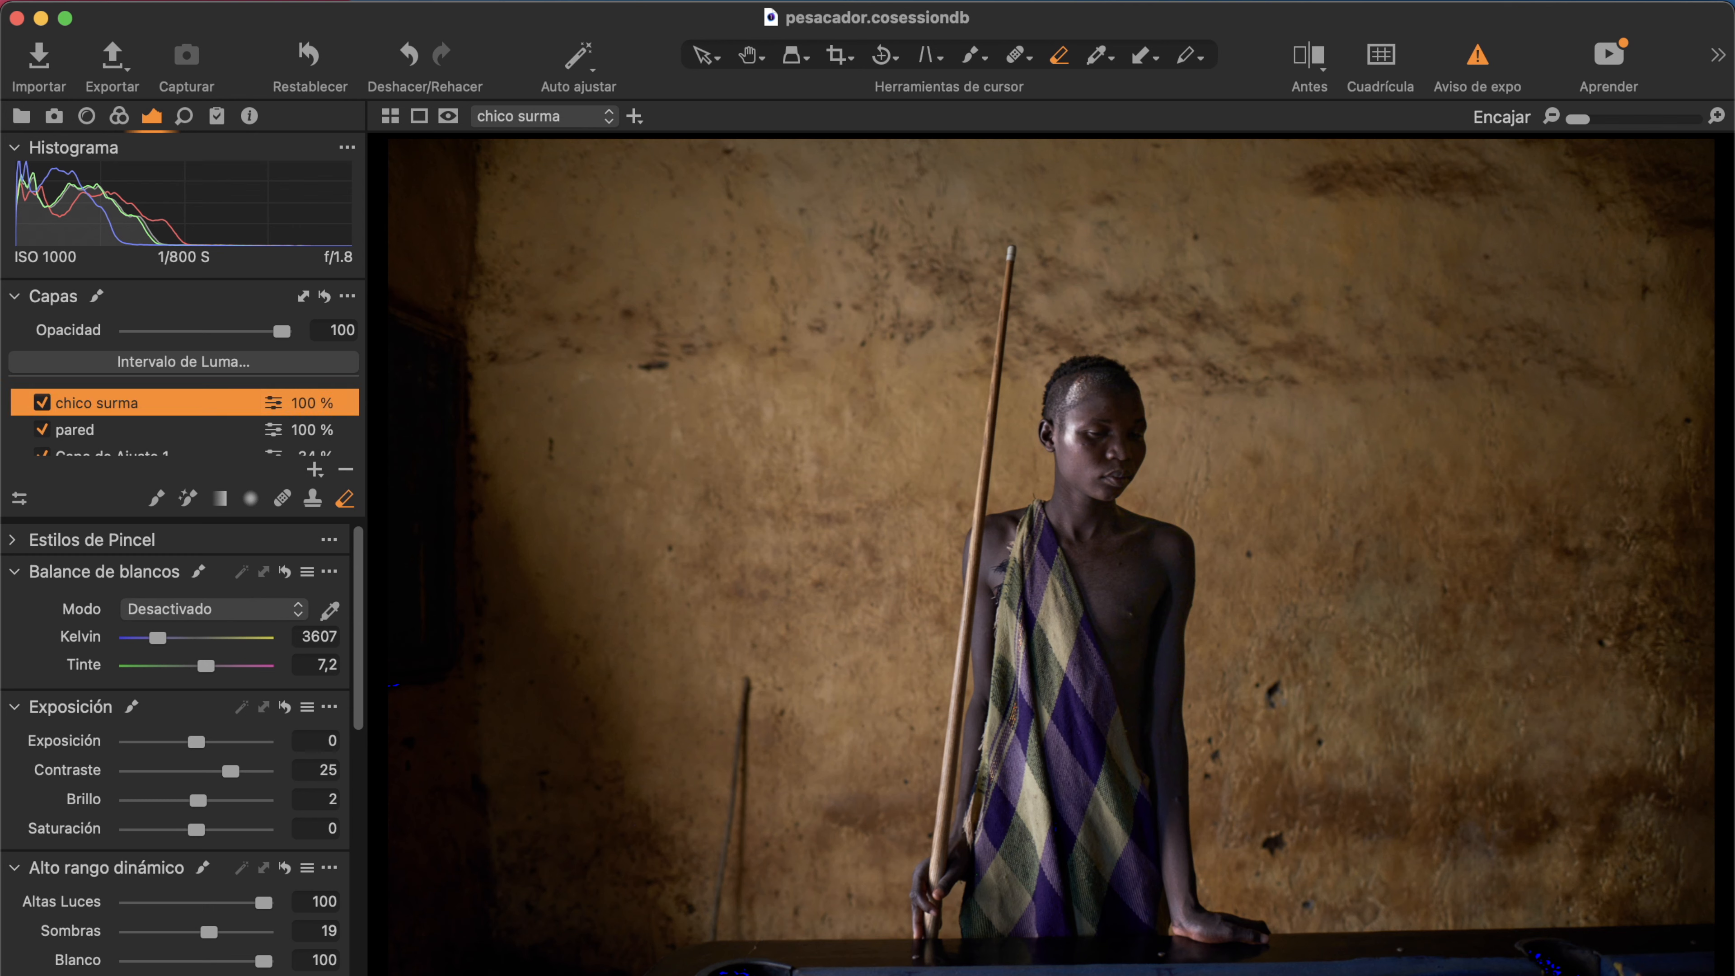
Create an empty adjustment layer and brush an auto mask over the man's checked cloth.
{"action": "left_click", "coordinate": [314, 469]}
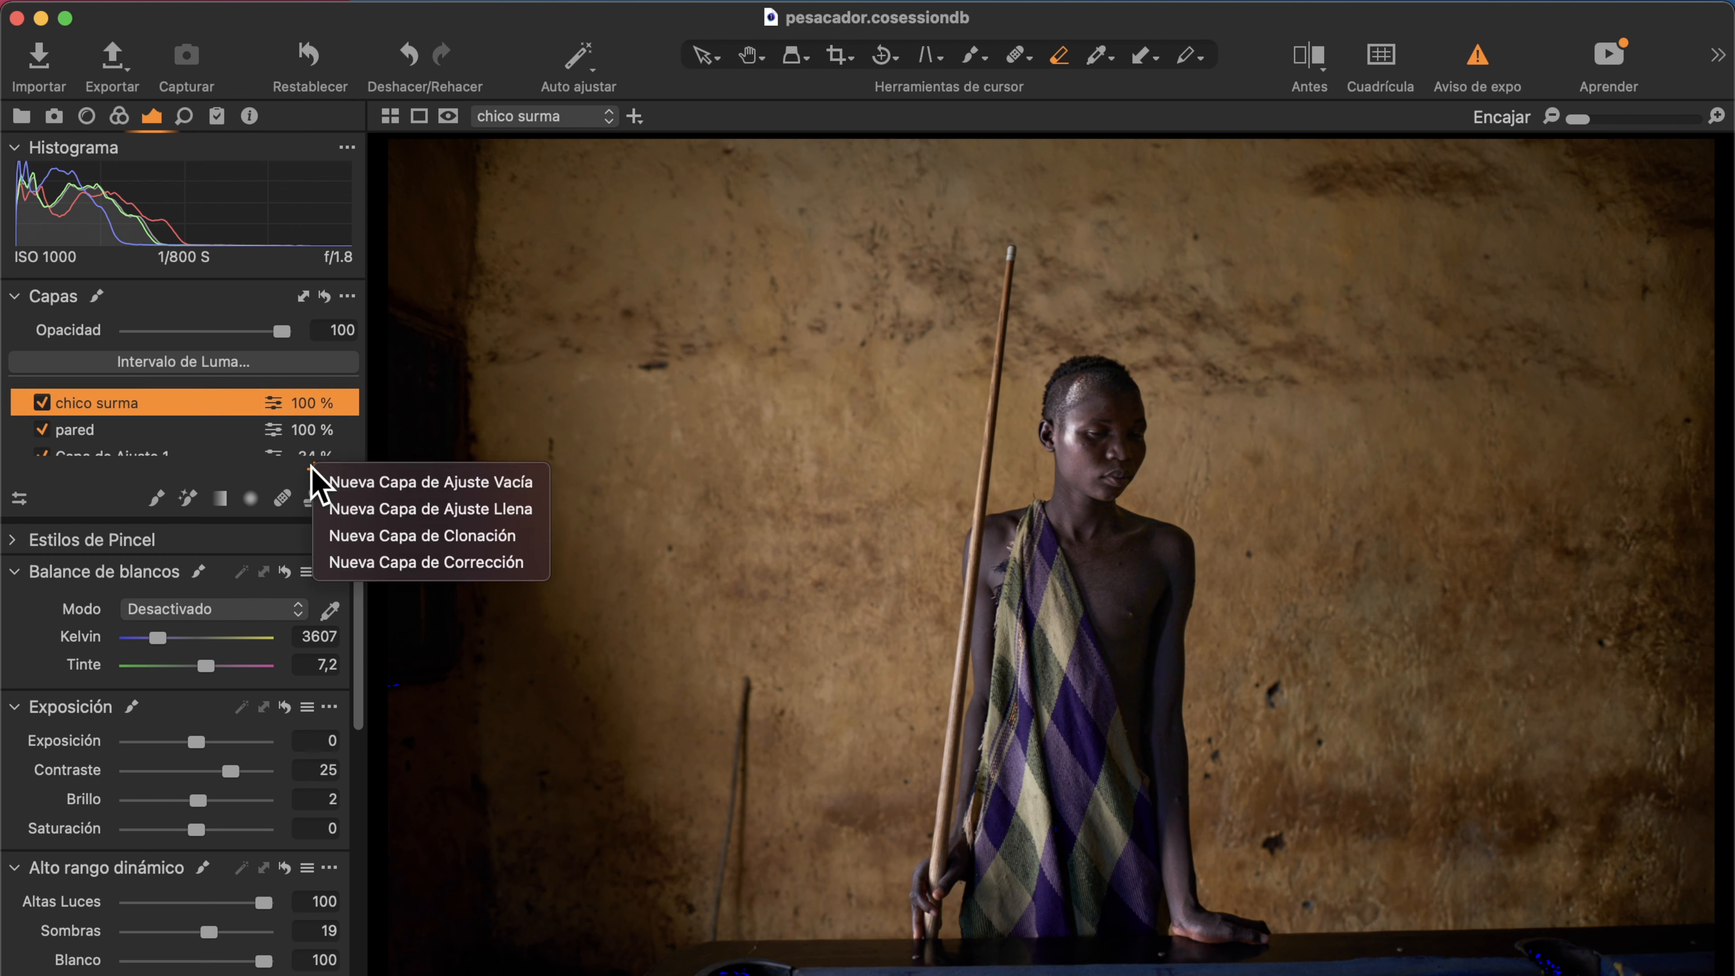
{"action": "left_click", "coordinate": [360, 483]}
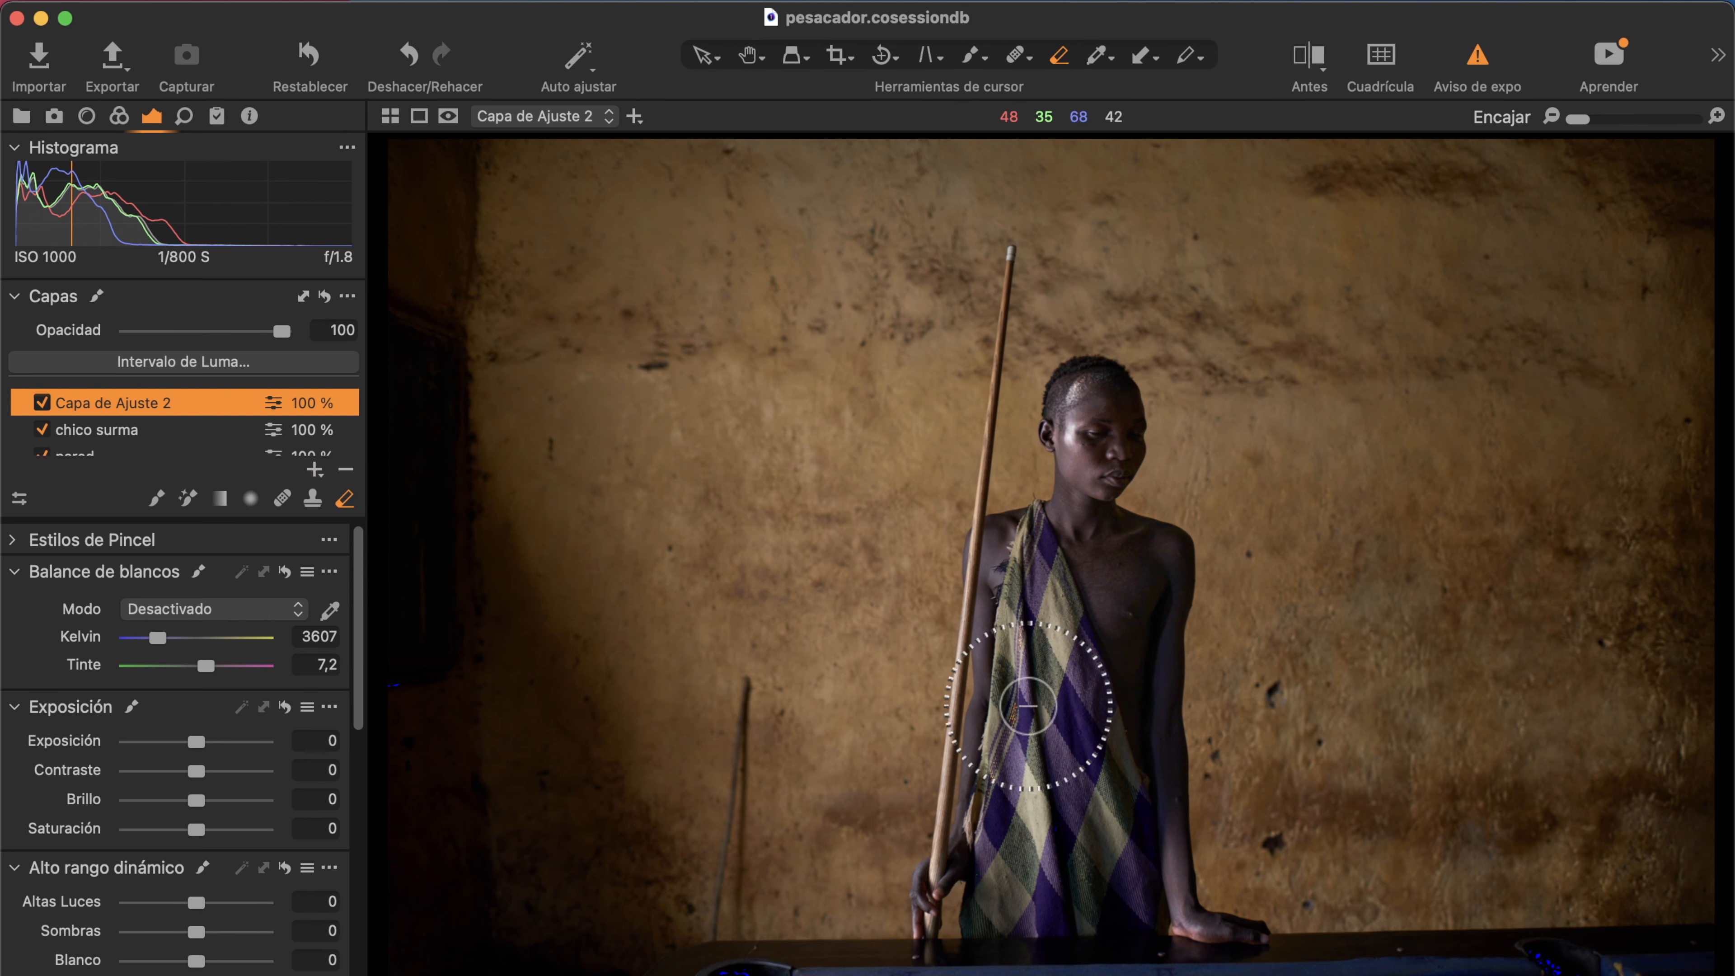
{"action": "key", "text": "b"}
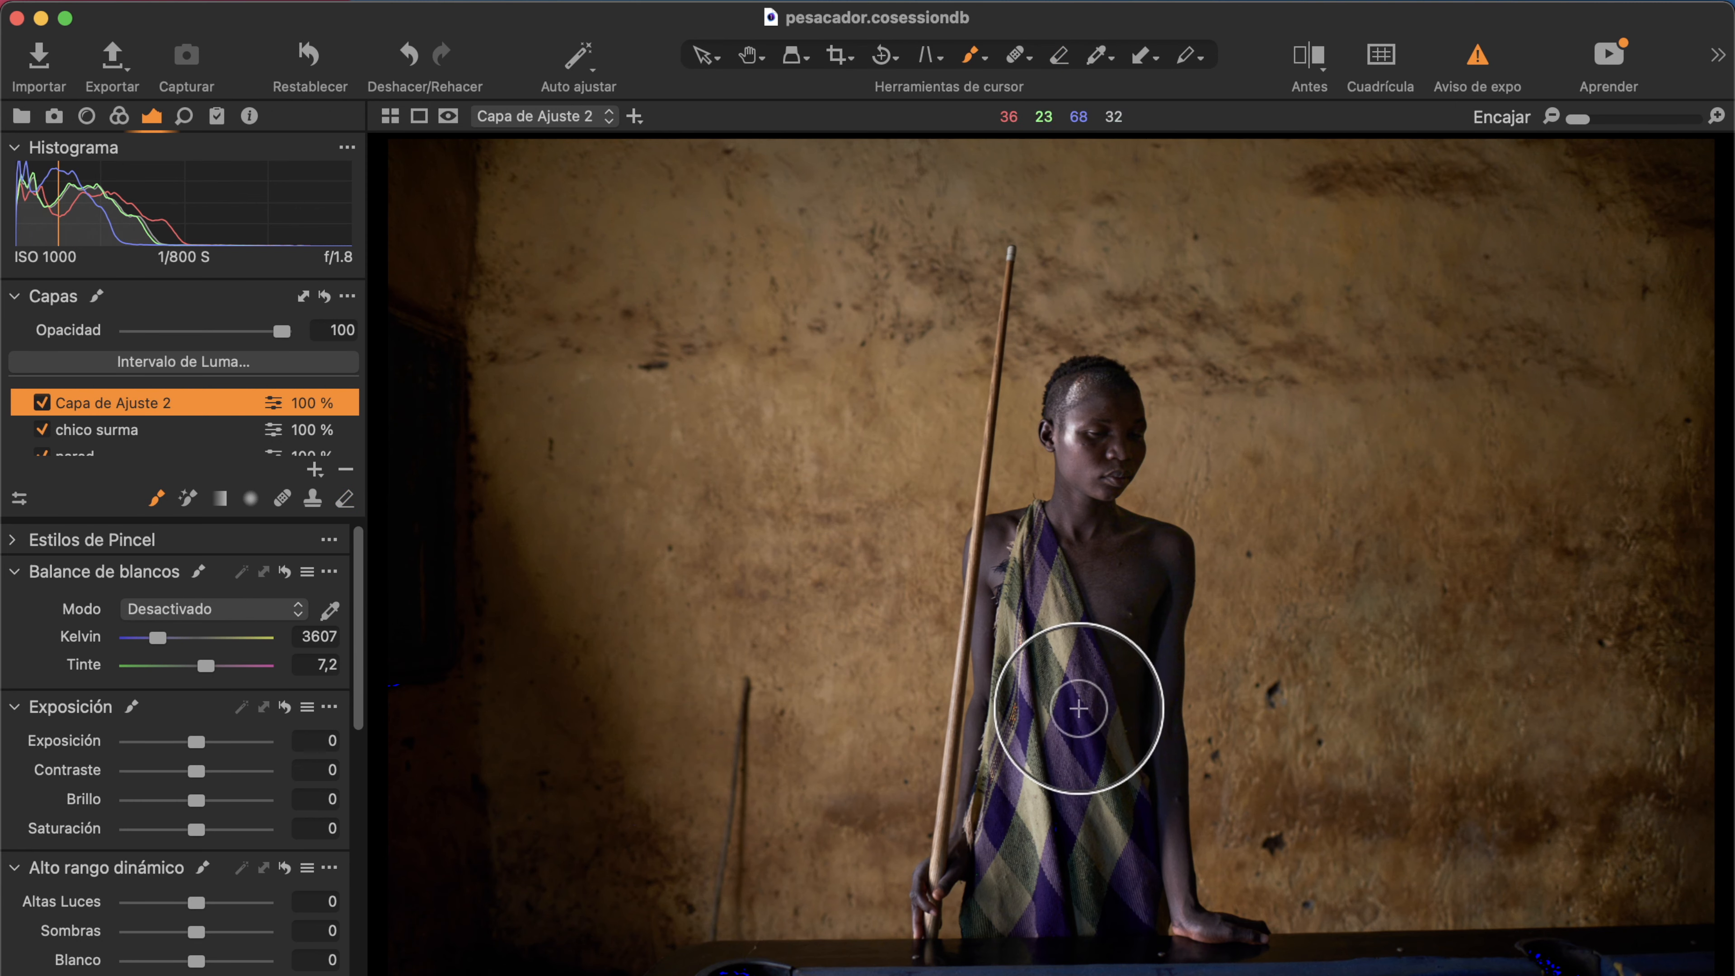
{"action": "right_click", "coordinate": [1035, 648]}
{"action": "mouse_move", "coordinate": [1037, 649]}
{"action": "left_mouse_down"}
{"action": "mouse_move", "coordinate": [1011, 650]}
{"action": "mouse_move", "coordinate": [1034, 593]}
{"action": "mouse_move", "coordinate": [1017, 847]}
{"action": "mouse_move", "coordinate": [1038, 589]}
{"action": "mouse_move", "coordinate": [1065, 594]}
{"action": "mouse_move", "coordinate": [1115, 844]}
{"action": "mouse_move", "coordinate": [1054, 911]}
{"action": "mouse_move", "coordinate": [1003, 909]}
{"action": "left_mouse_up"}
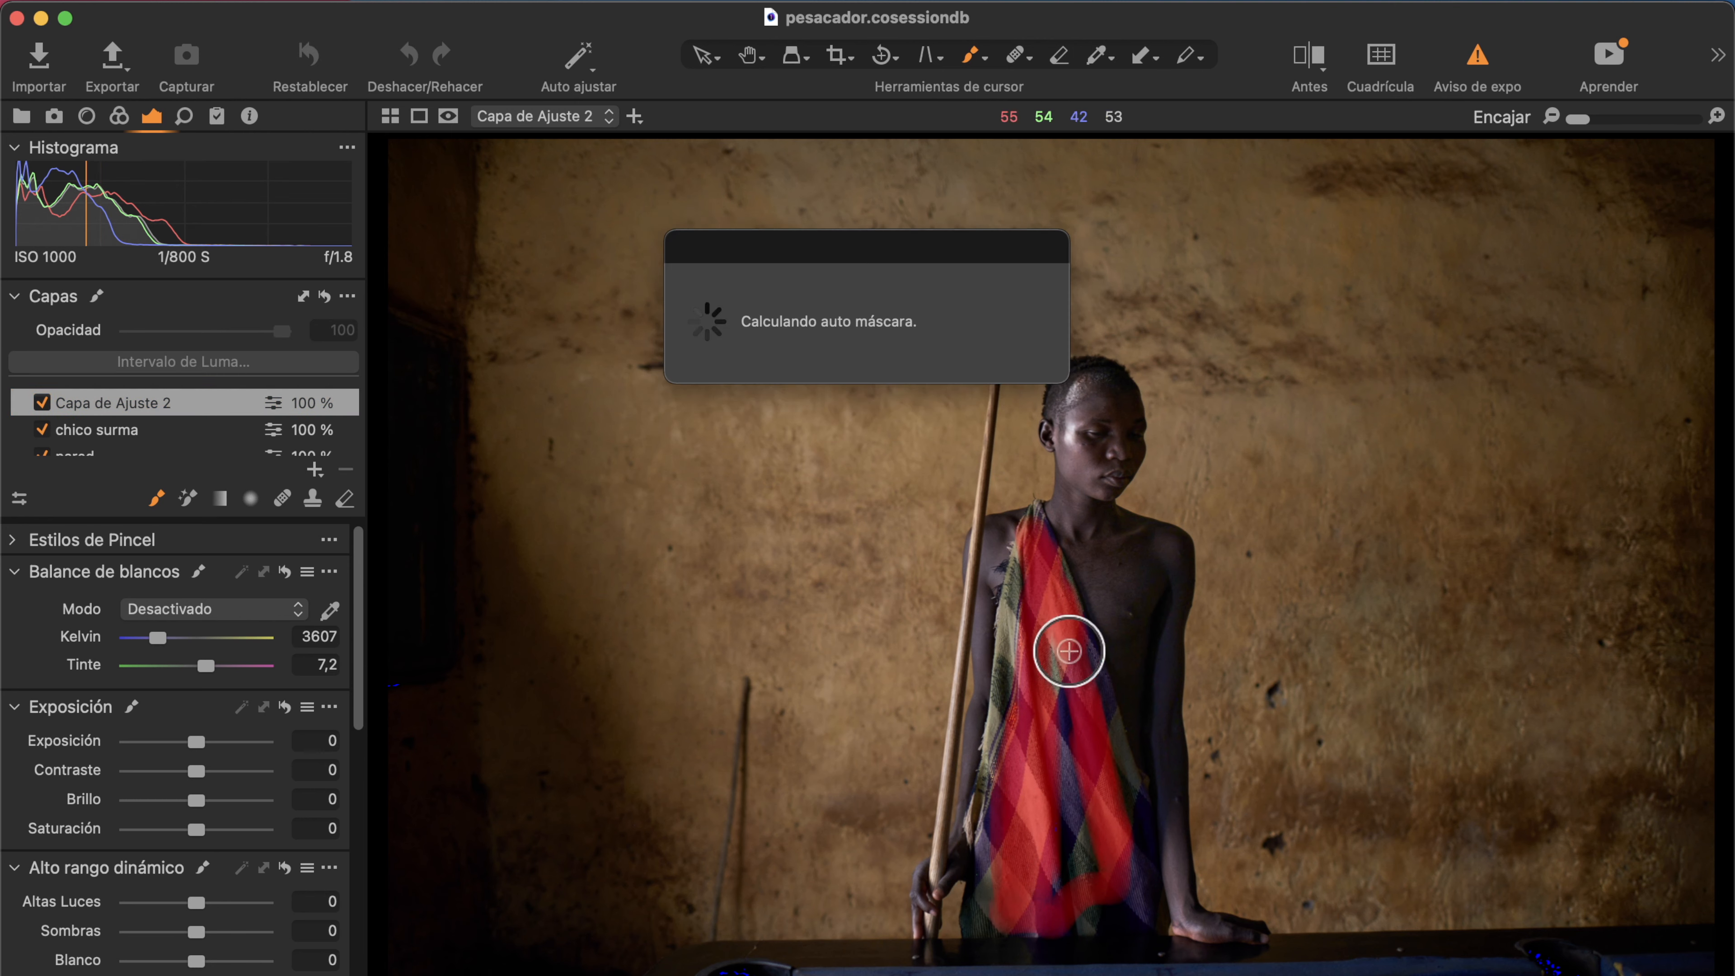
{"action": "key", "text": "e"}
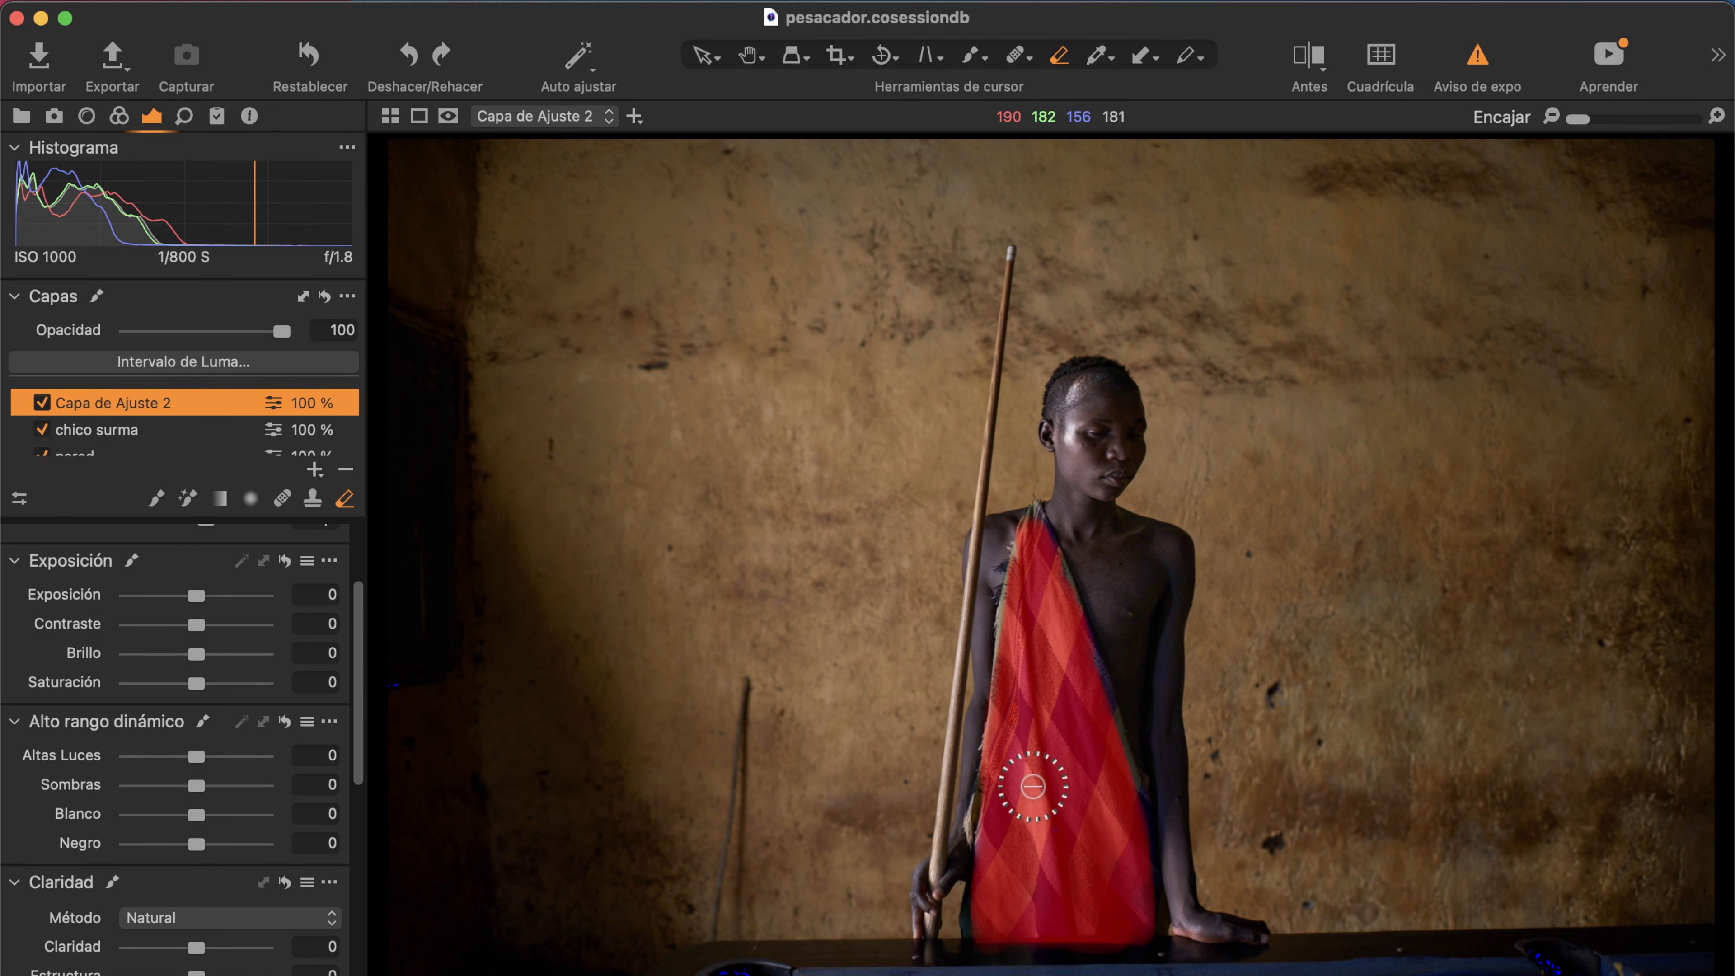
Rename the cloth's adjustment layer as ropa.
{"action": "double_click", "coordinate": [134, 402]}
{"action": "type", "text": "ropa"}
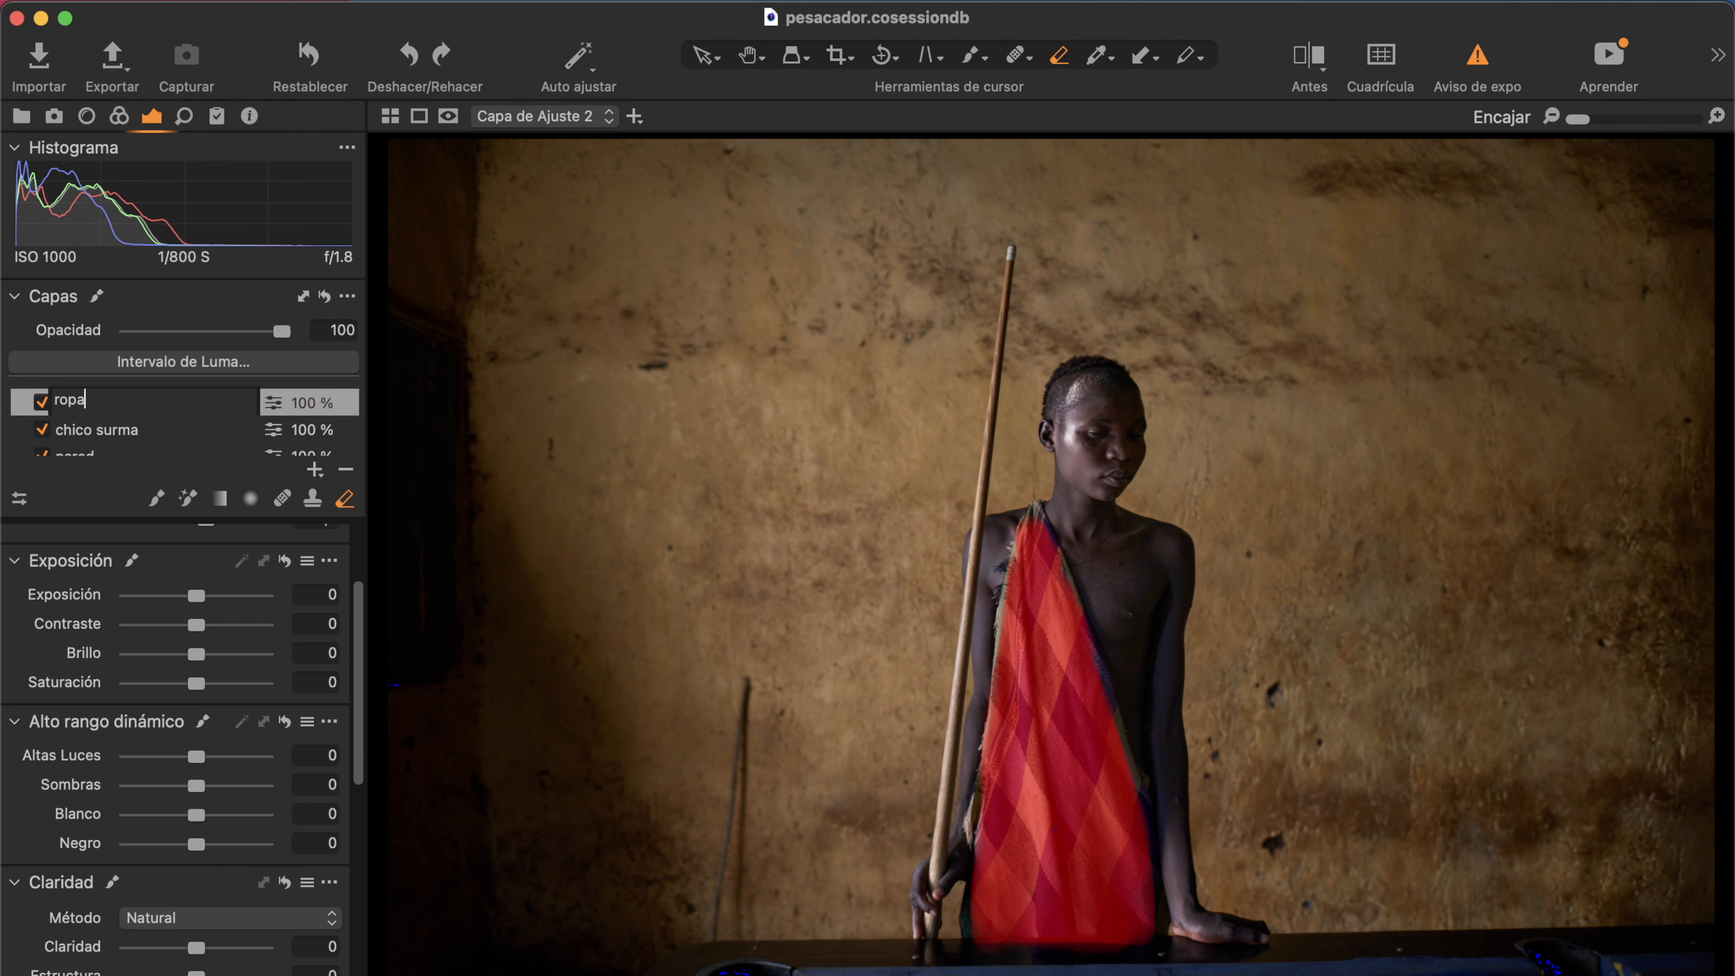
{"action": "key", "text": "Return"}
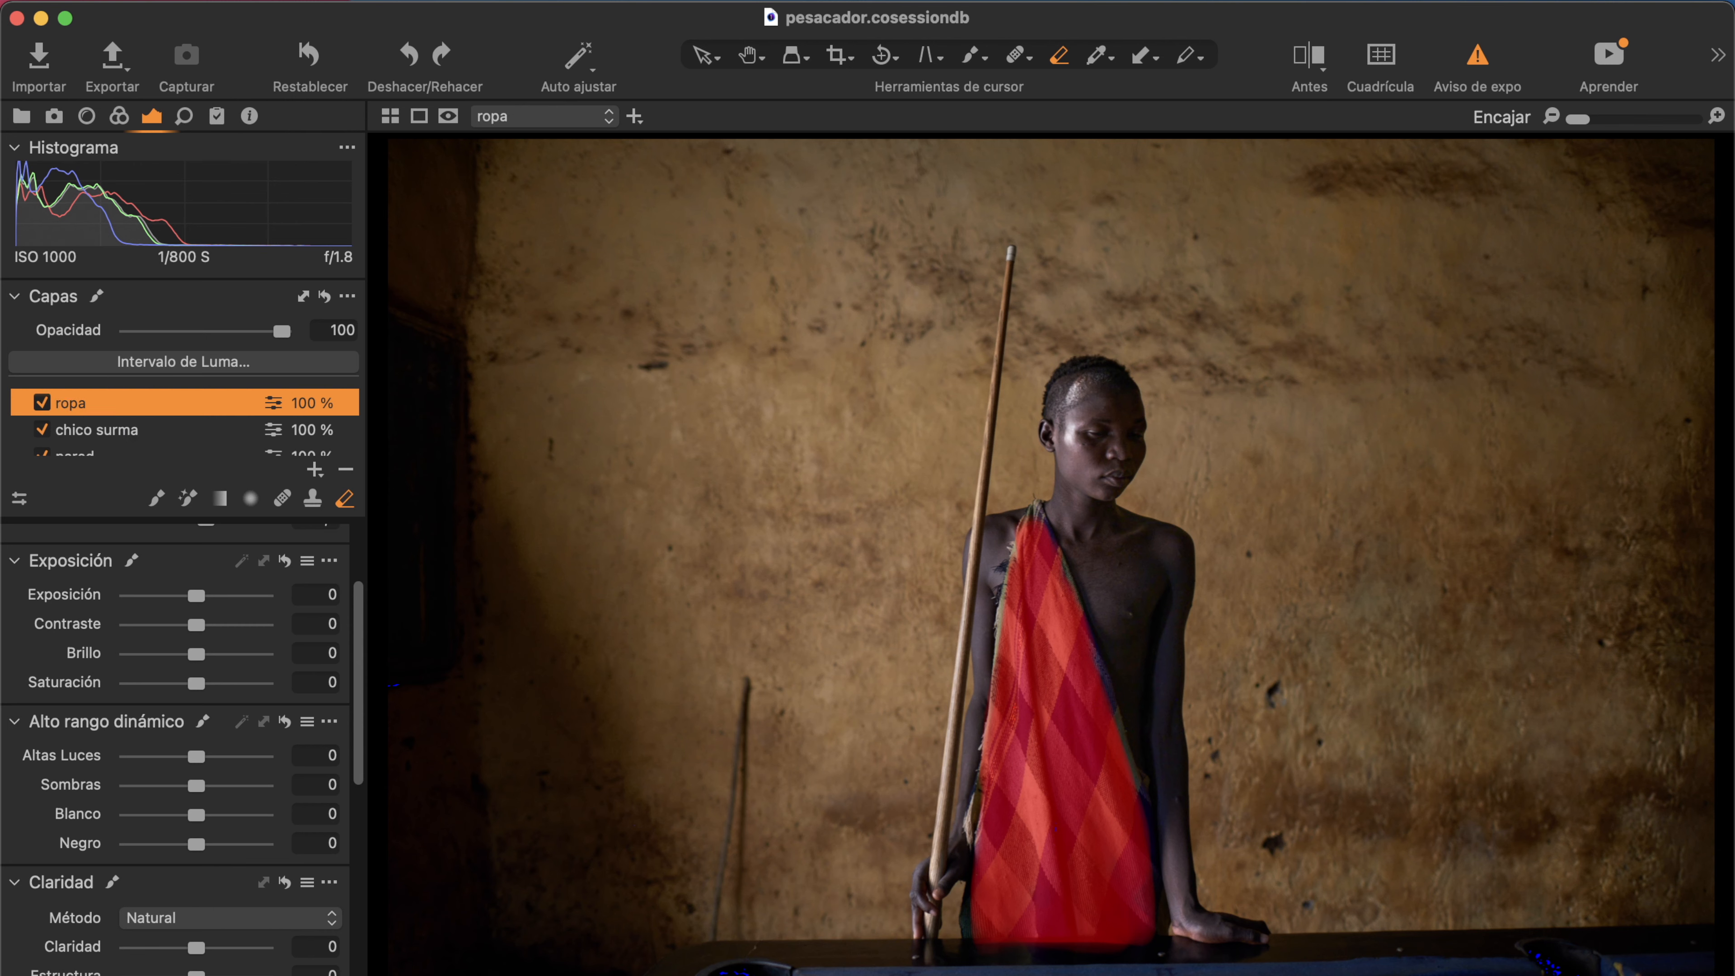
Refine the ropa layer's mask with a radius of 101, trying 300 for comparison.
{"action": "right_click", "coordinate": [126, 400]}
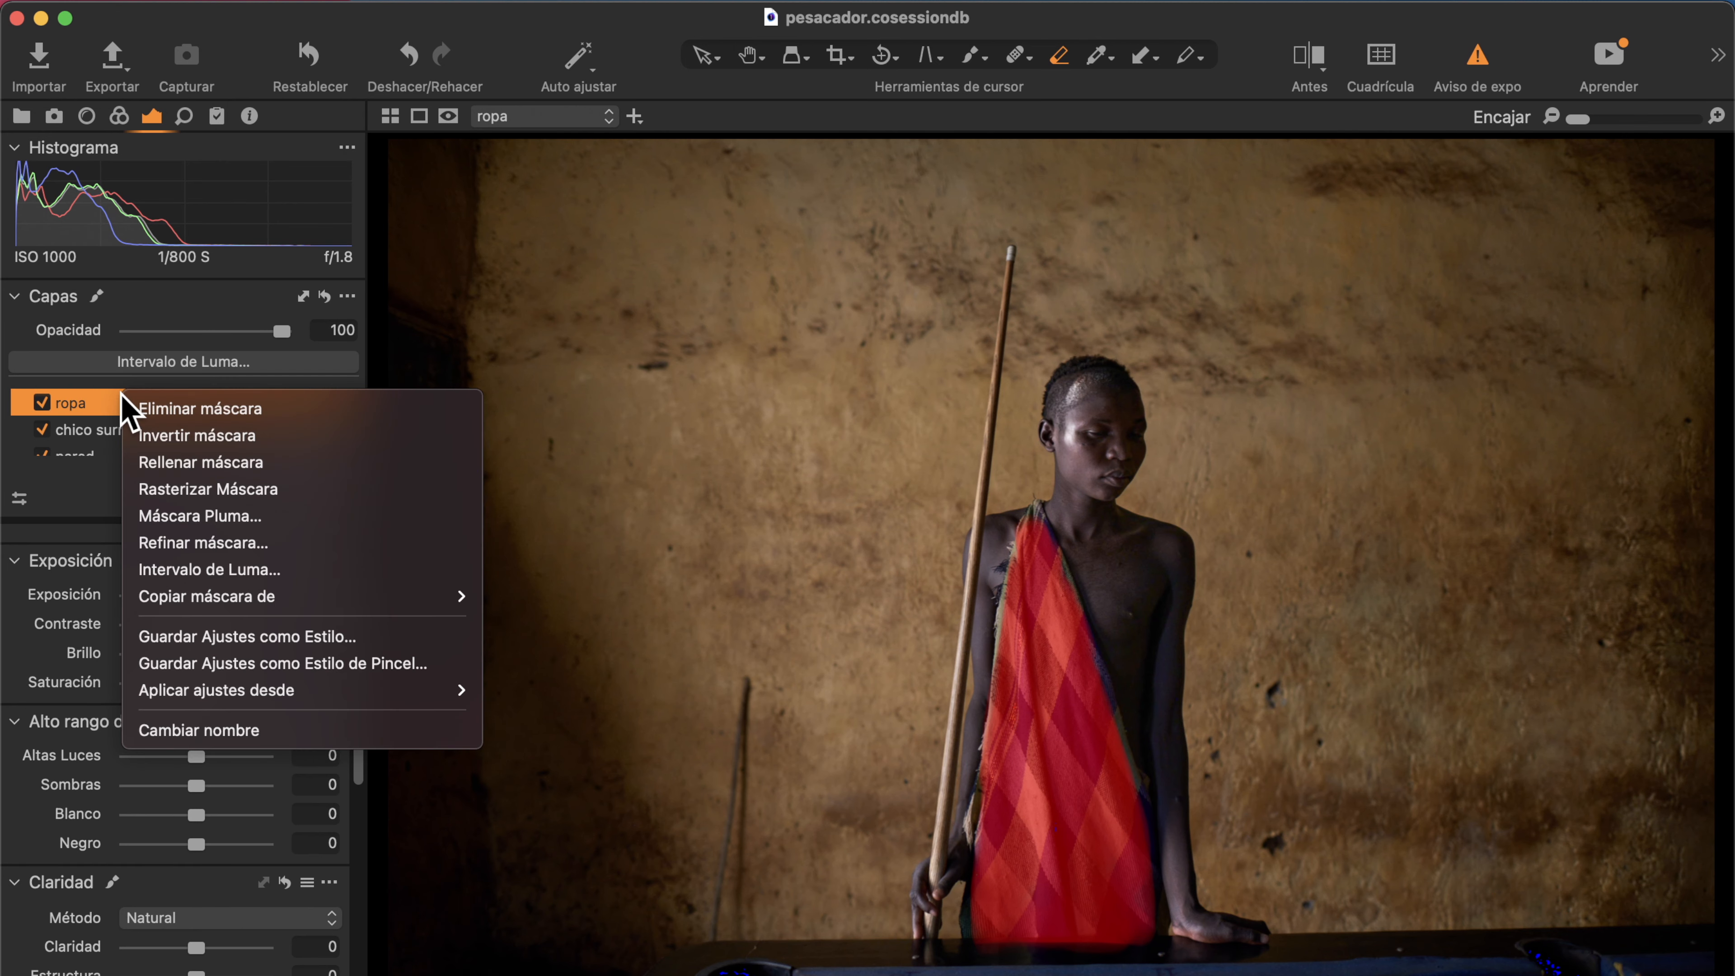
{"action": "left_click", "coordinate": [220, 546]}
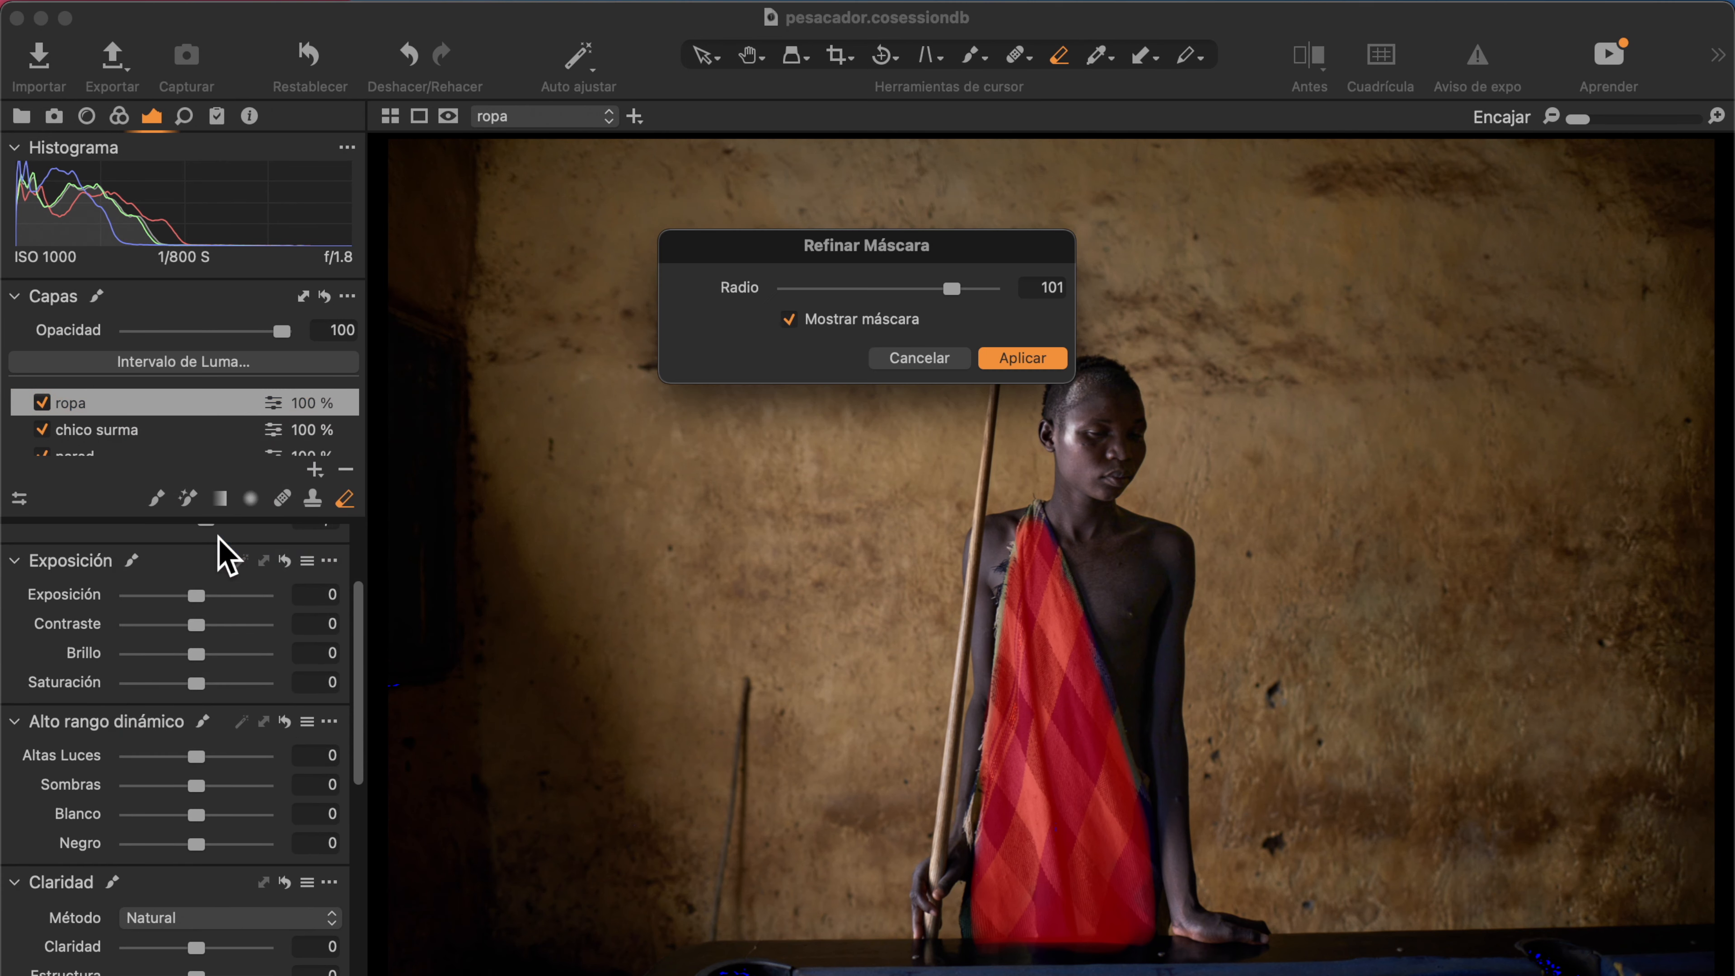
{"action": "left_click_drag", "start_coordinate": [956, 293], "coordinate": [1031, 287]}
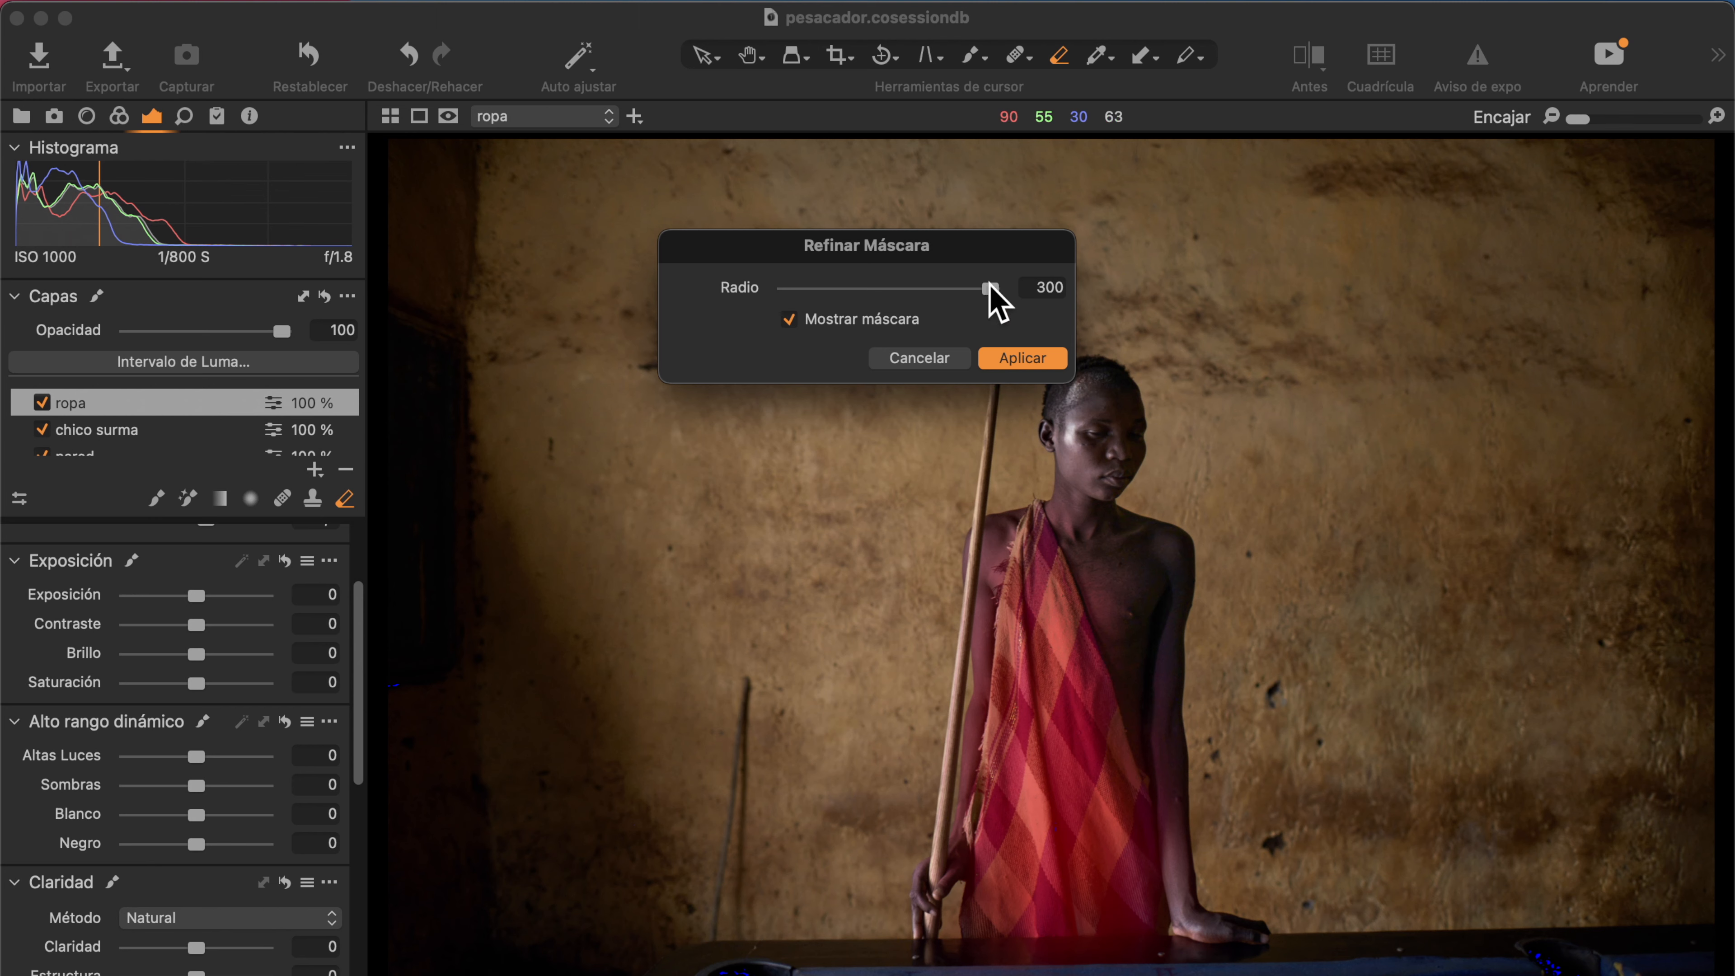
{"action": "left_click_drag", "start_coordinate": [990, 287], "coordinate": [953, 288]}
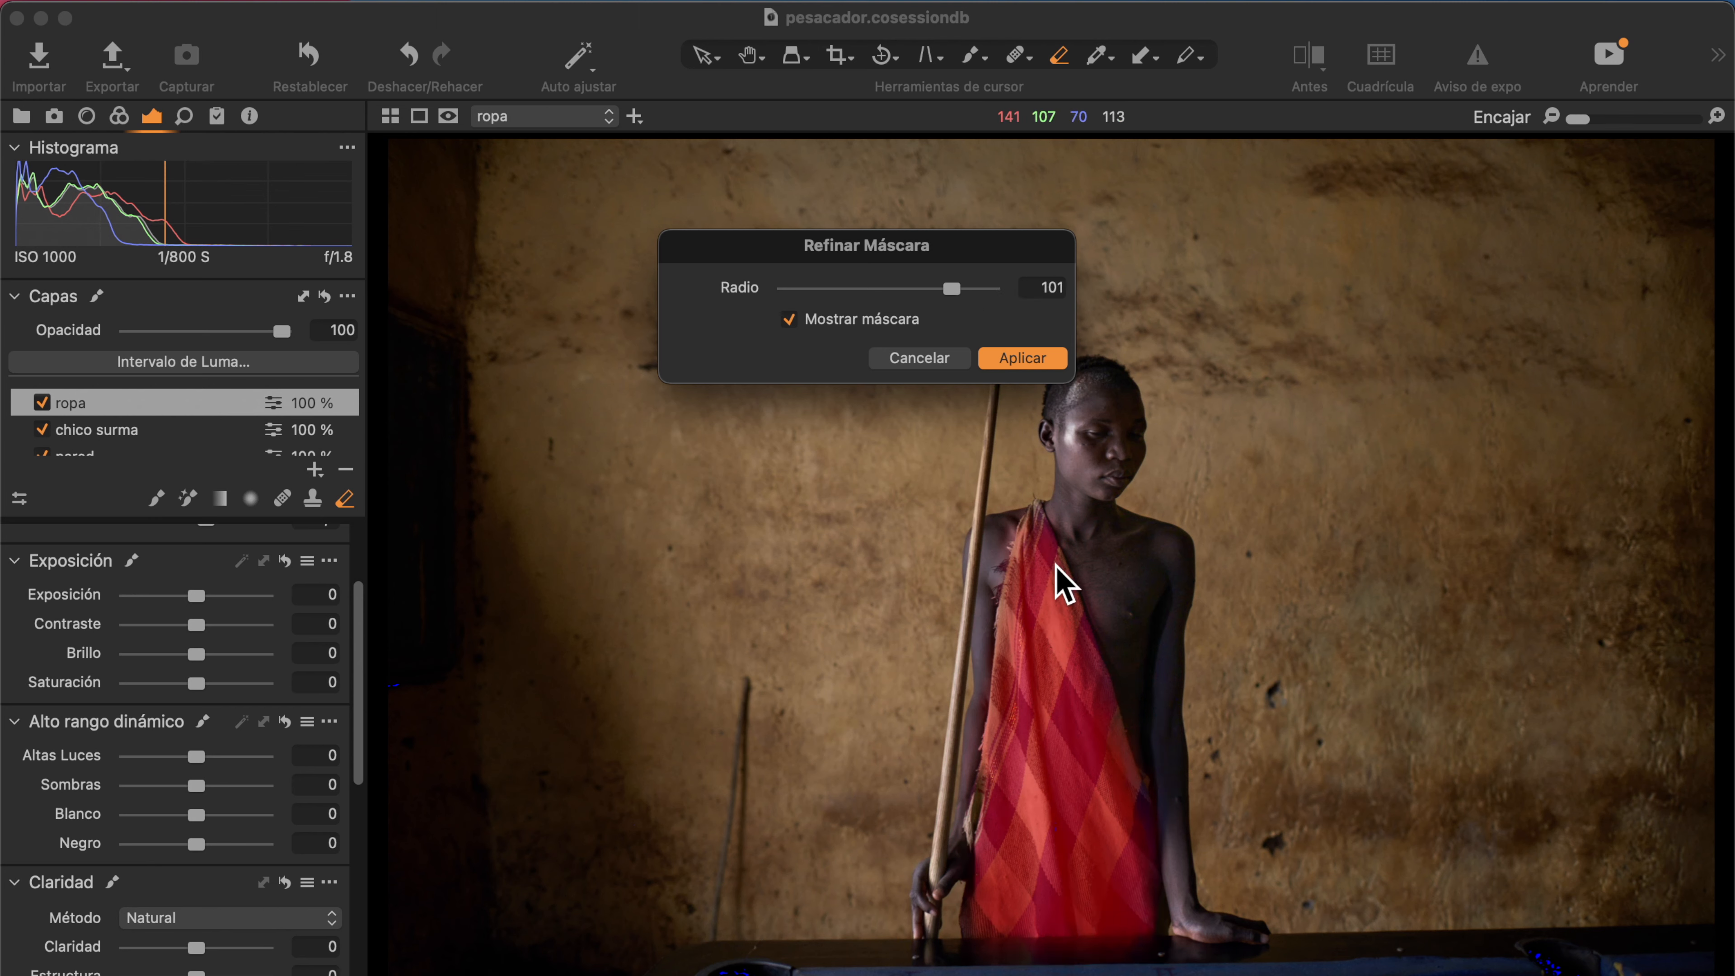
{"action": "left_click", "coordinate": [1025, 357]}
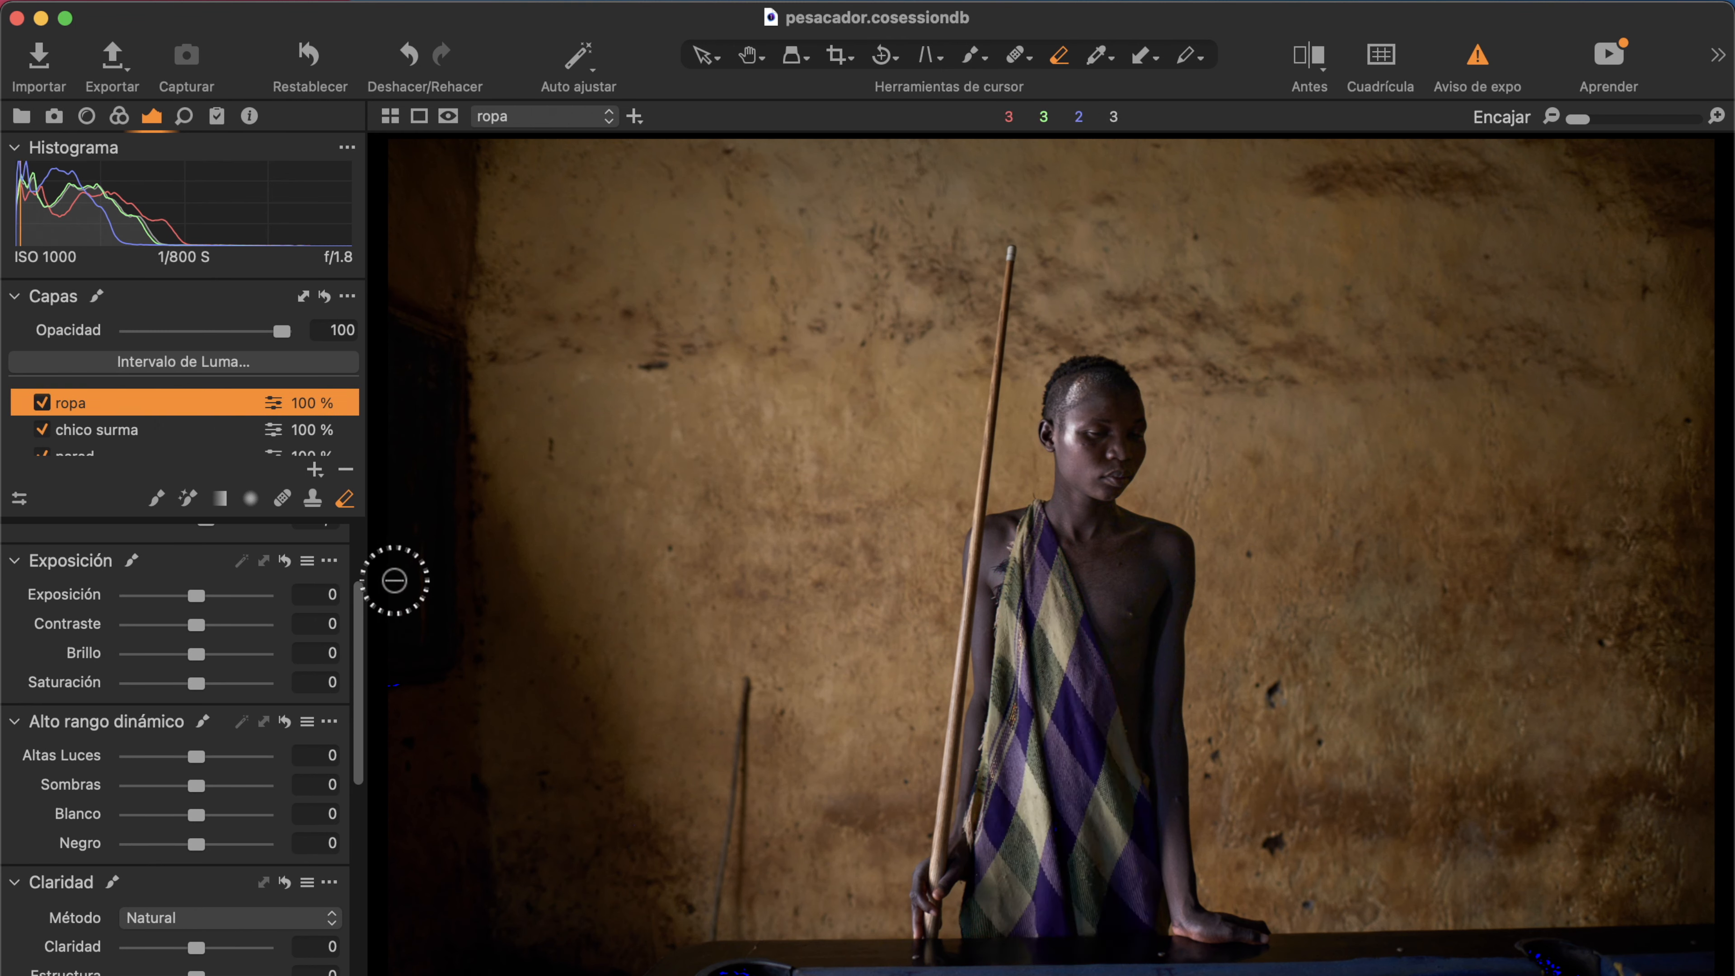
Set the ropa layer's Altas Luces to 100 and Blanco to 100.
{"action": "scroll", "coordinate": [205, 724], "scroll_direction": "down", "scroll_amount": 1}
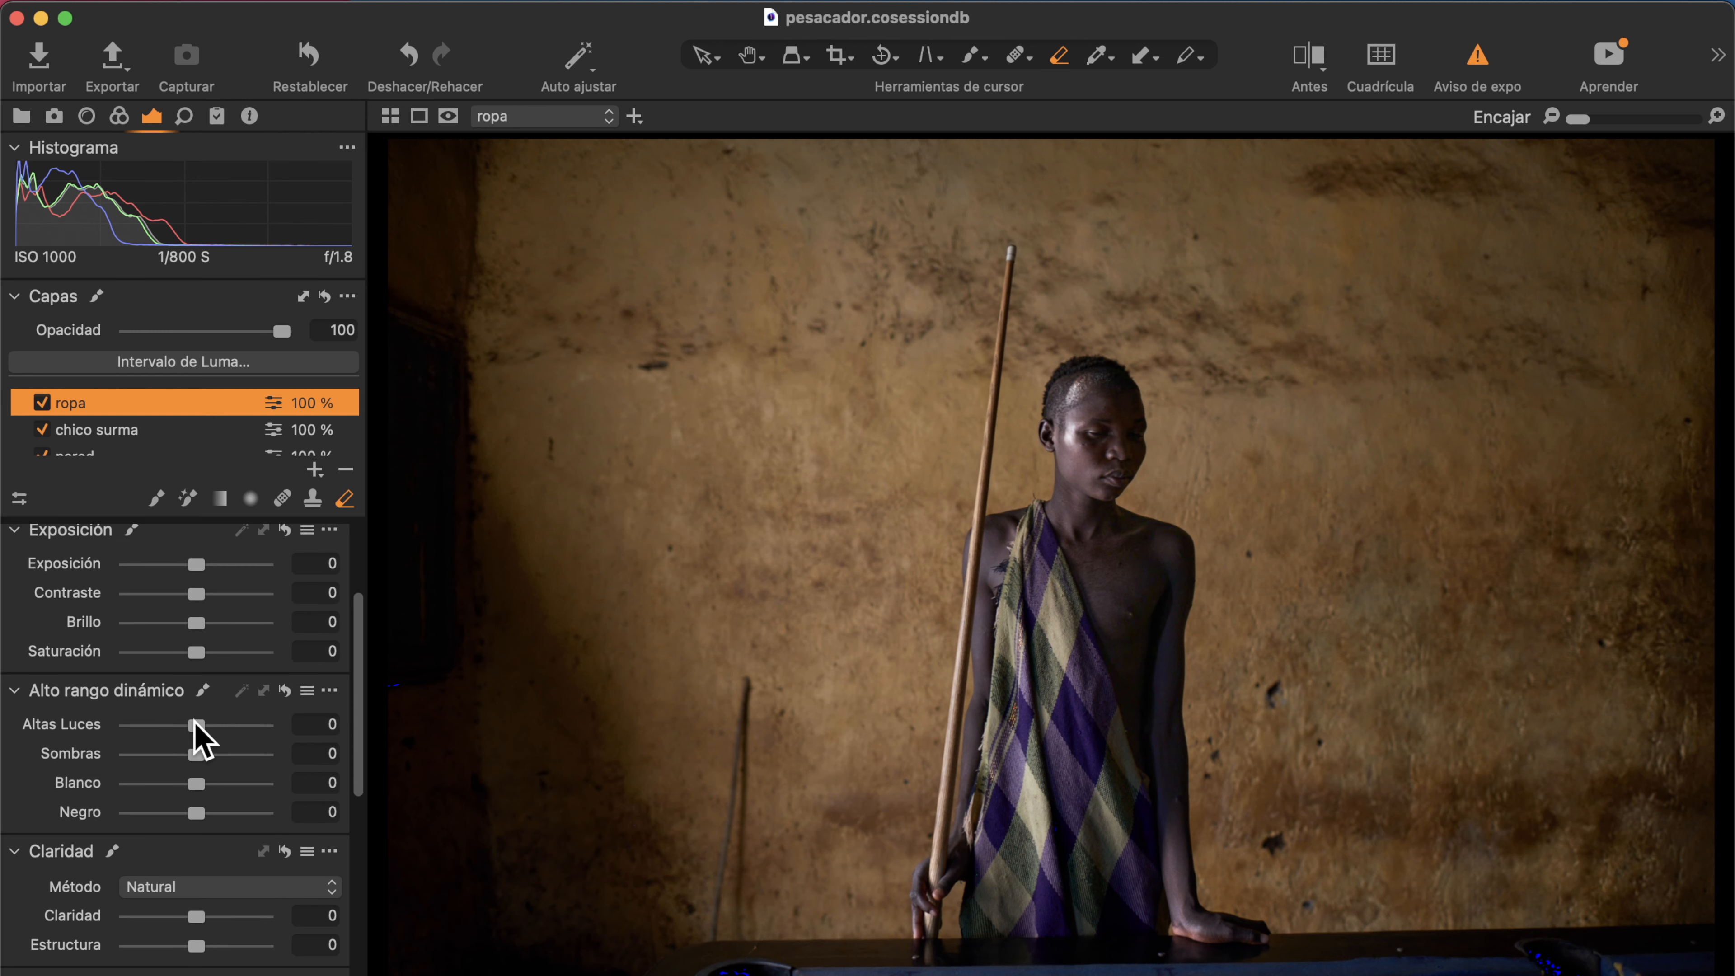
{"action": "left_click_drag", "start_coordinate": [195, 719], "coordinate": [326, 719]}
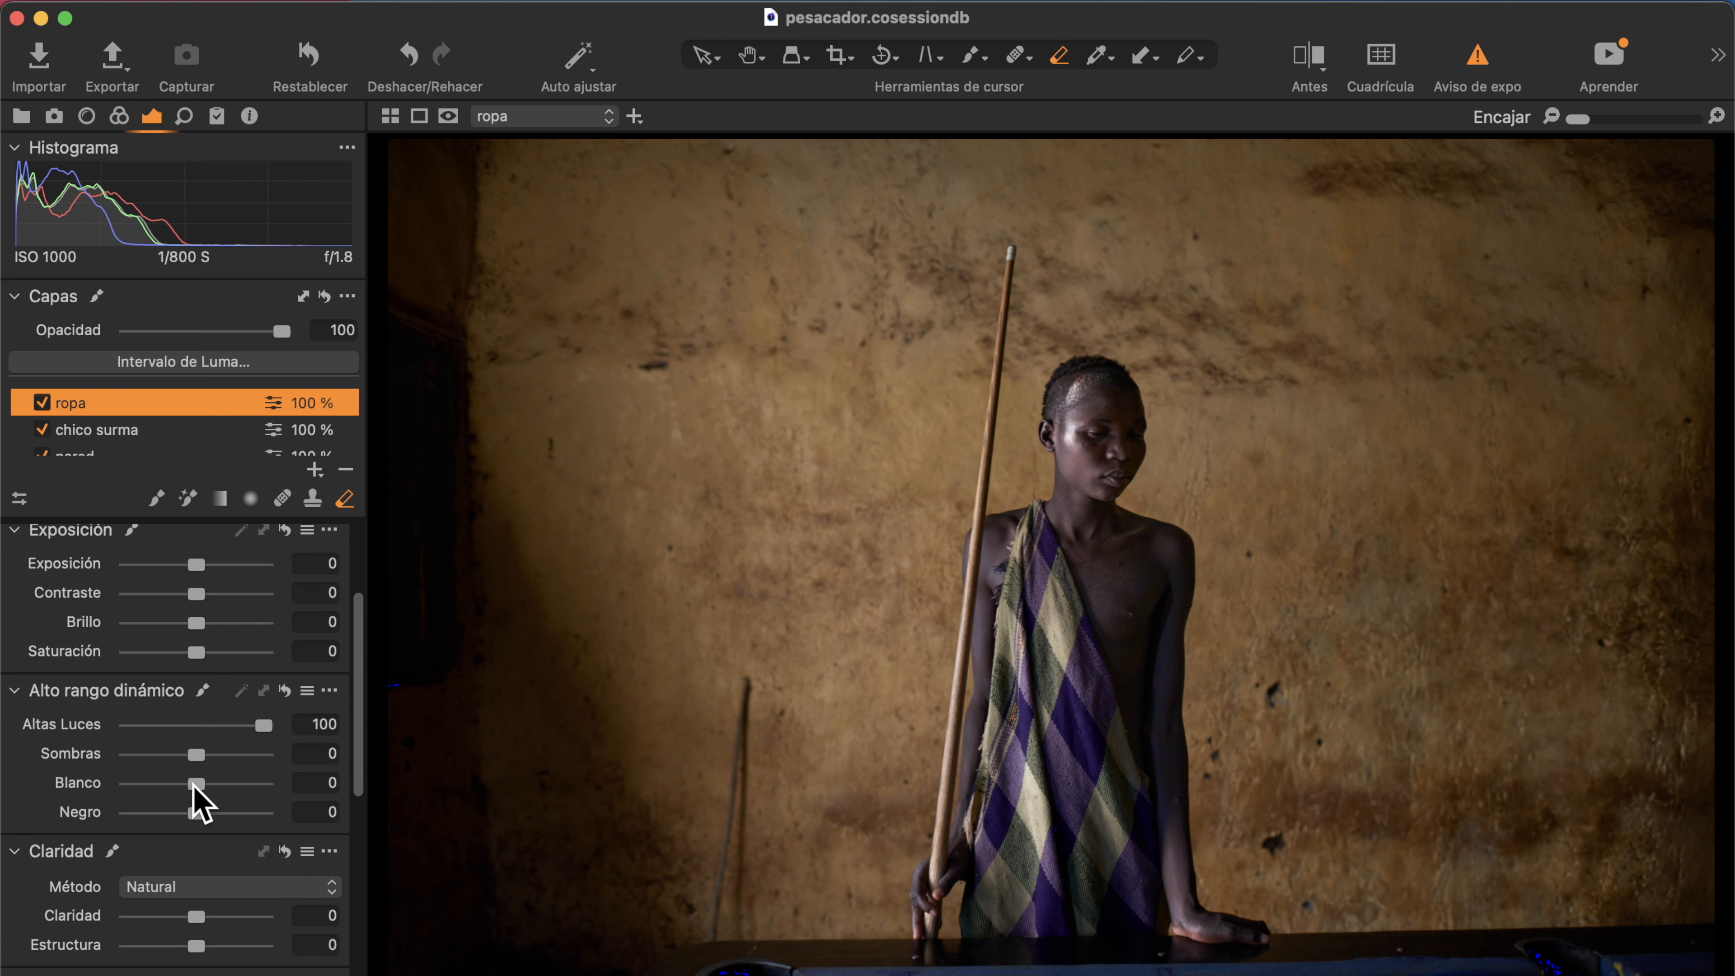
{"action": "left_click_drag", "start_coordinate": [195, 784], "coordinate": [361, 784]}
{"action": "scroll", "coordinate": [240, 736], "scroll_direction": "down", "scroll_amount": 1}
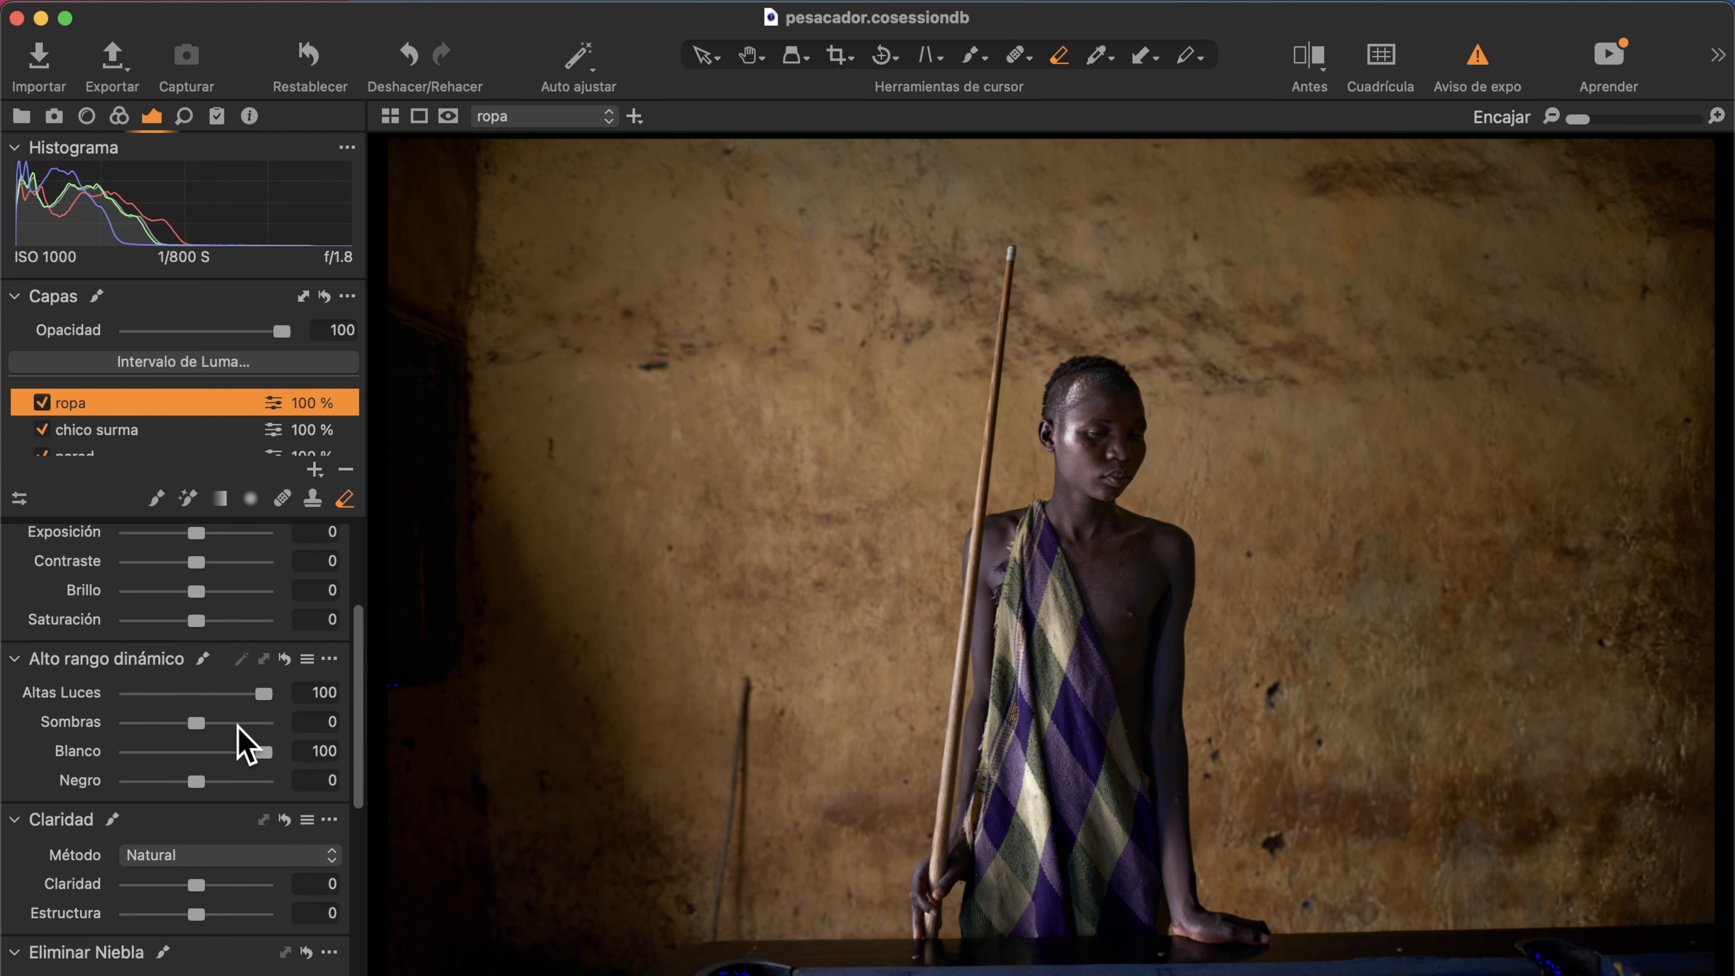
{"action": "scroll", "coordinate": [239, 728], "scroll_direction": "down", "scroll_amount": 1}
{"action": "scroll", "coordinate": [239, 728], "scroll_direction": "up", "scroll_amount": 4}
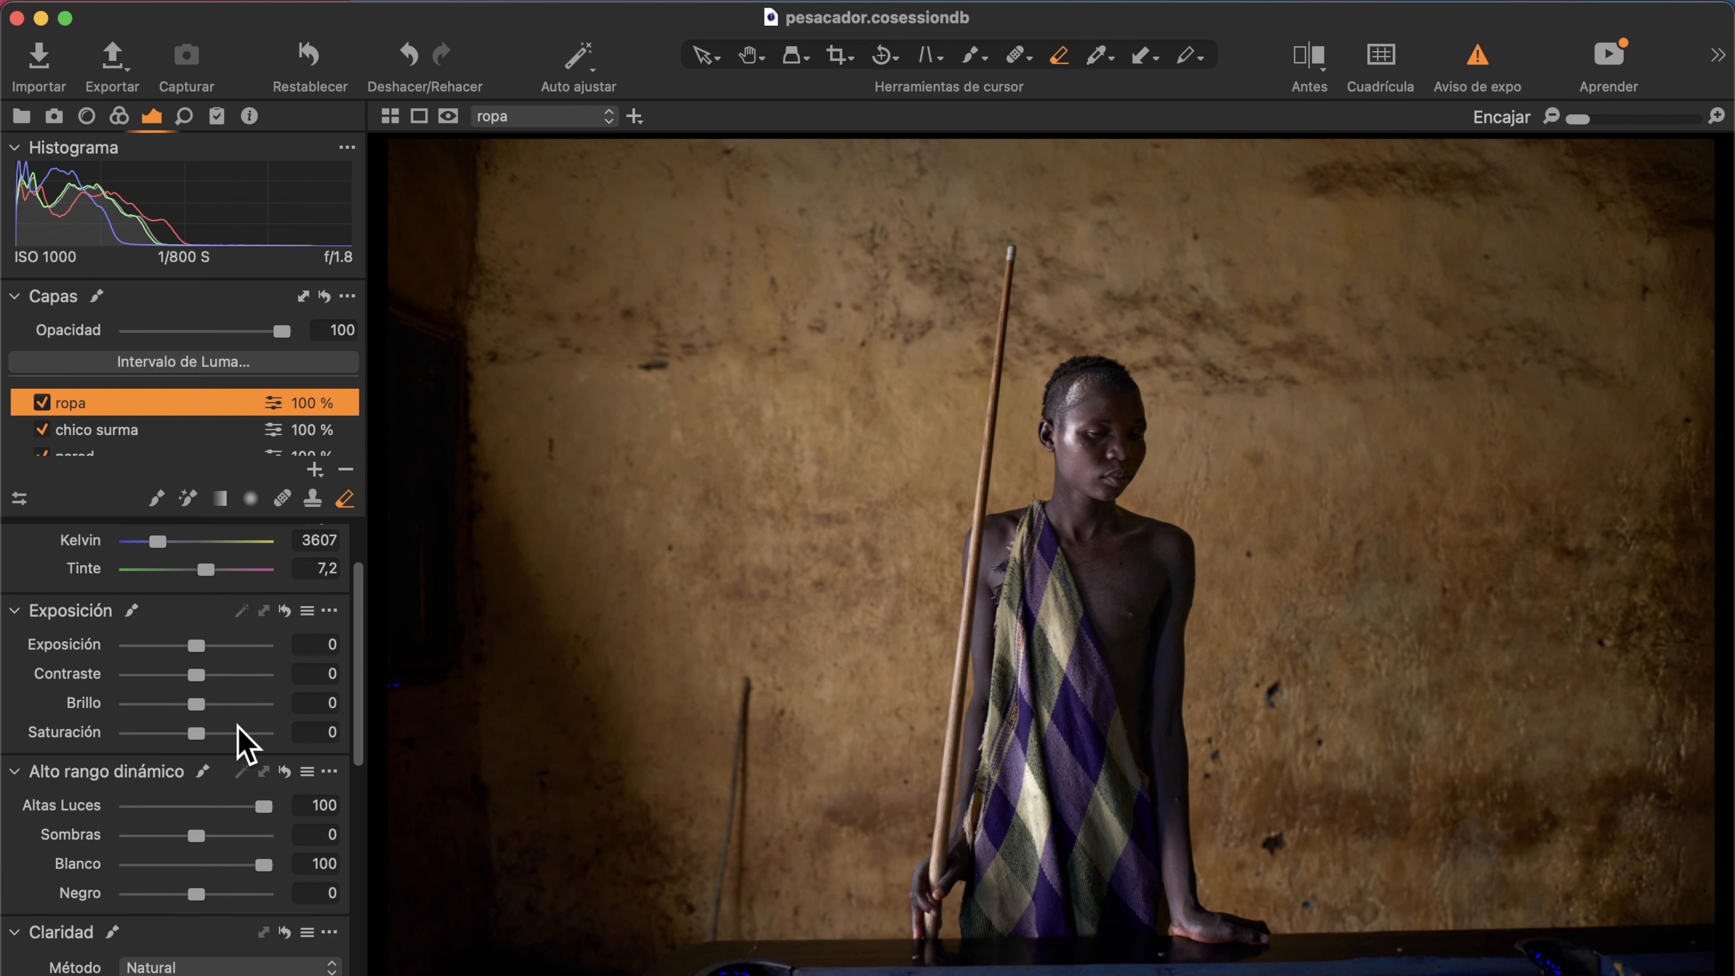
Set the ropa layer's Brillo to 5, Negro to 28, Sombras to 12, Contraste to 20 and Altas Luces to 81.
{"action": "left_click_drag", "start_coordinate": [197, 703], "coordinate": [204, 702]}
{"action": "left_click_drag", "start_coordinate": [196, 882], "coordinate": [215, 889]}
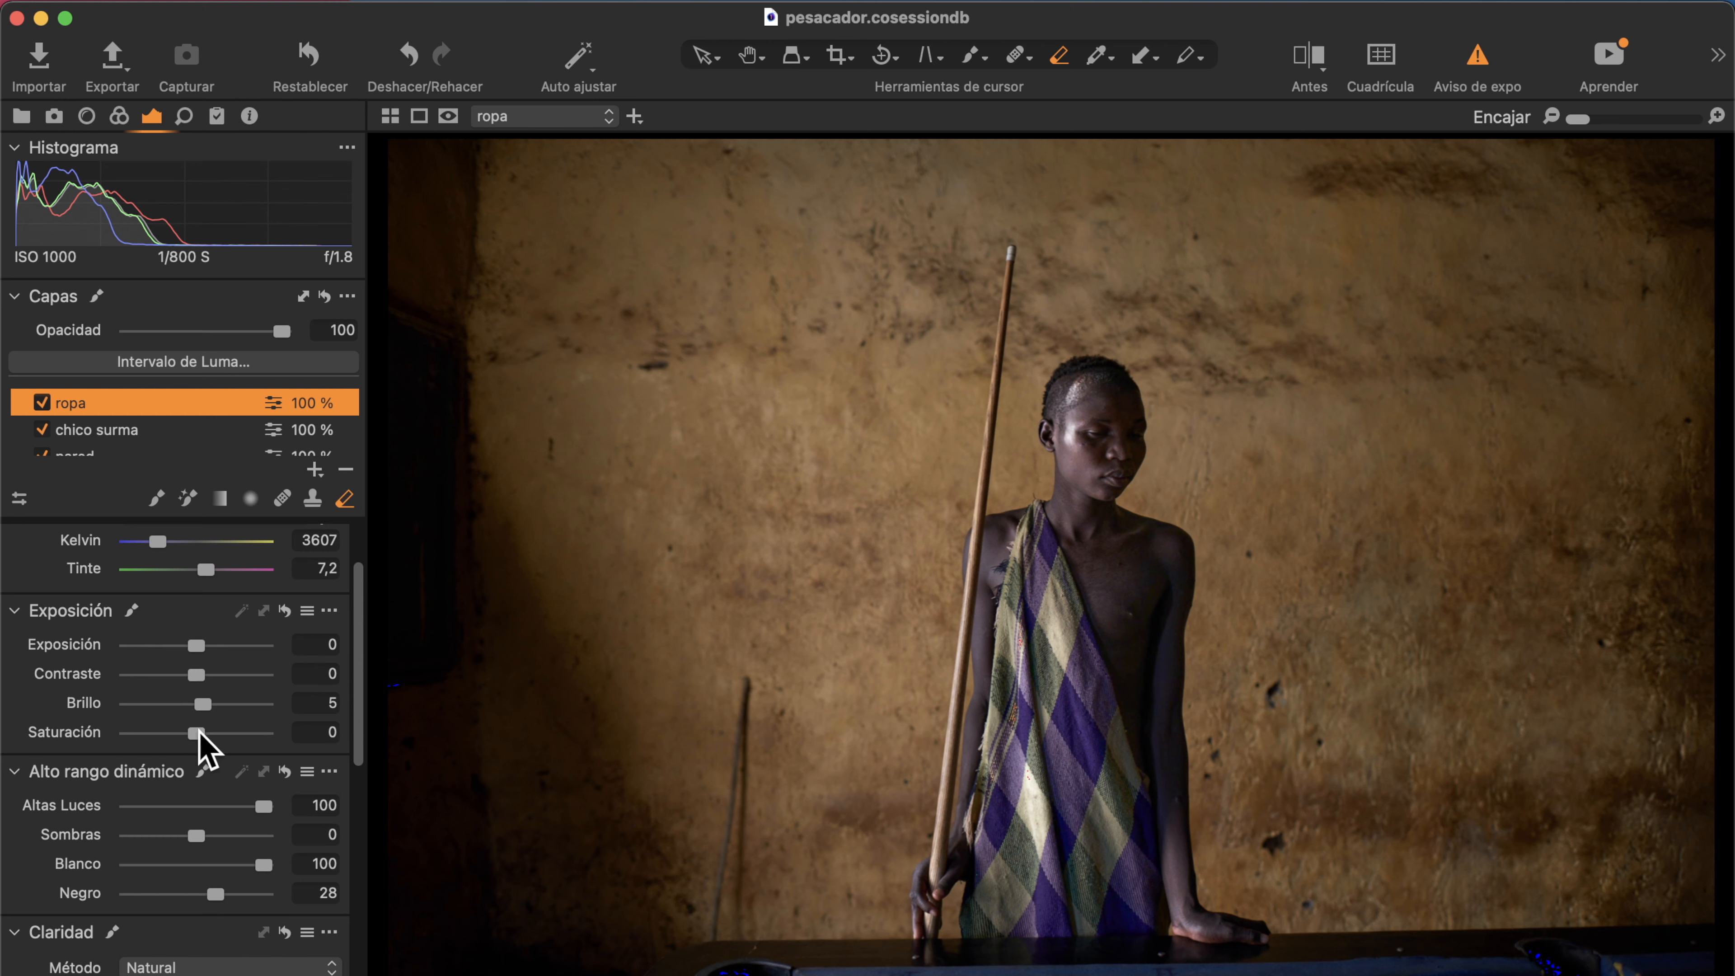
{"action": "left_click_drag", "start_coordinate": [197, 835], "coordinate": [203, 834]}
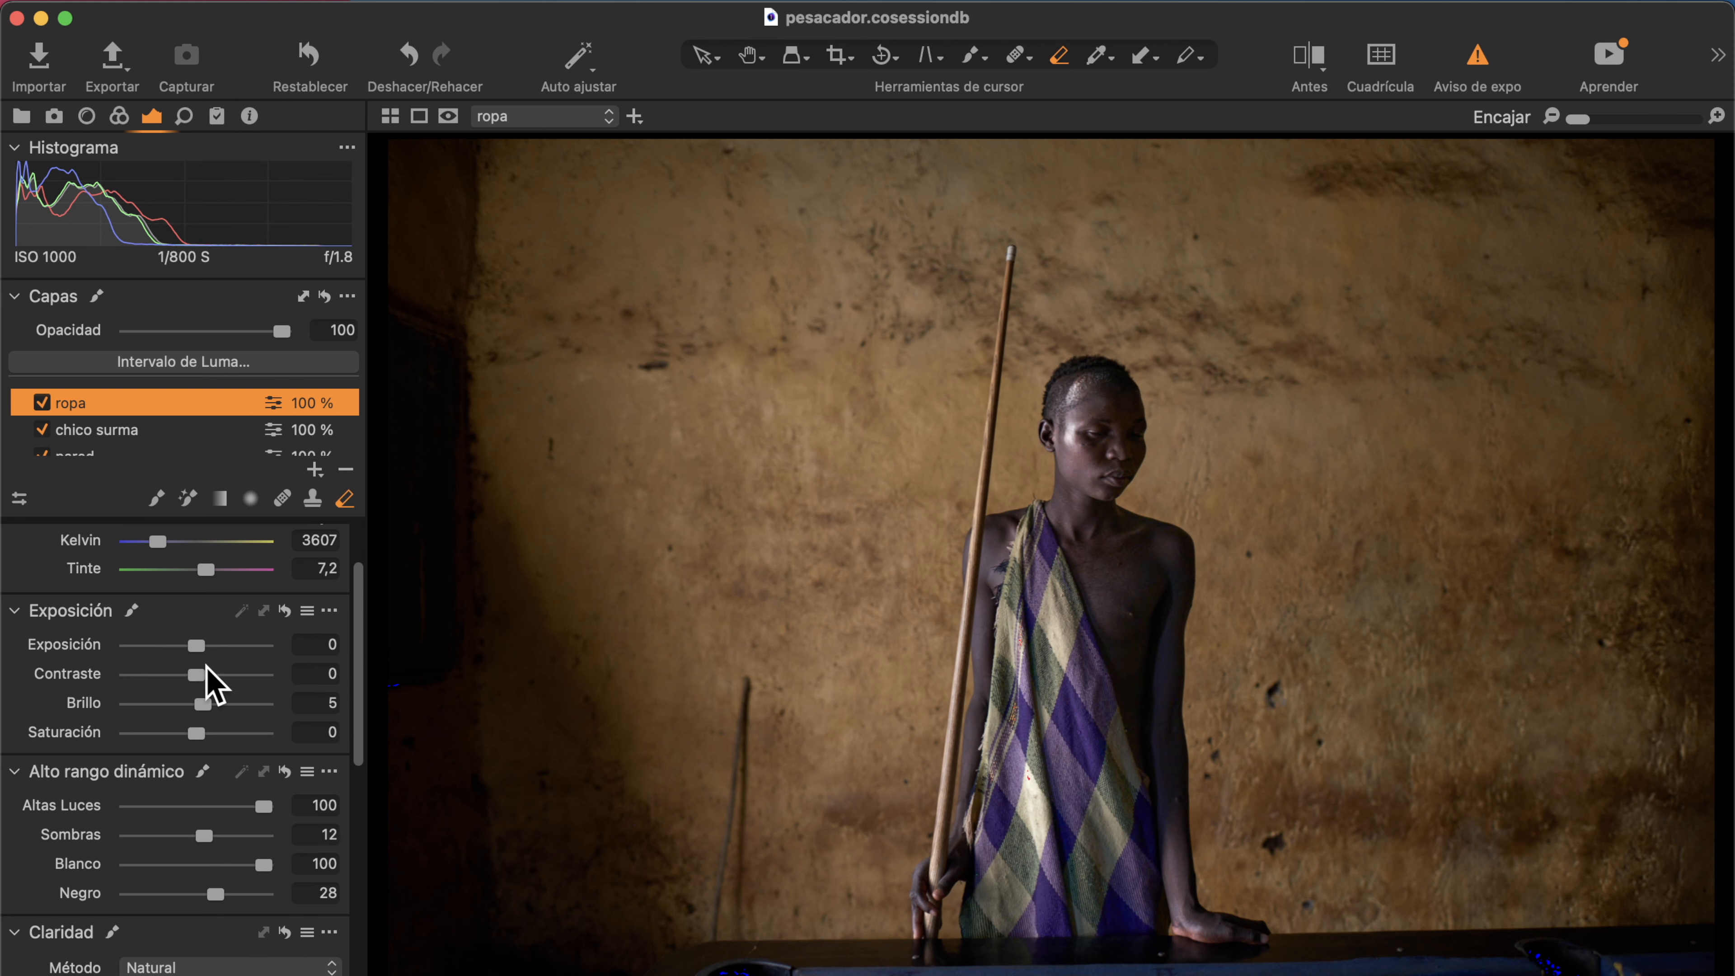
{"action": "left_click_drag", "start_coordinate": [196, 675], "coordinate": [220, 678]}
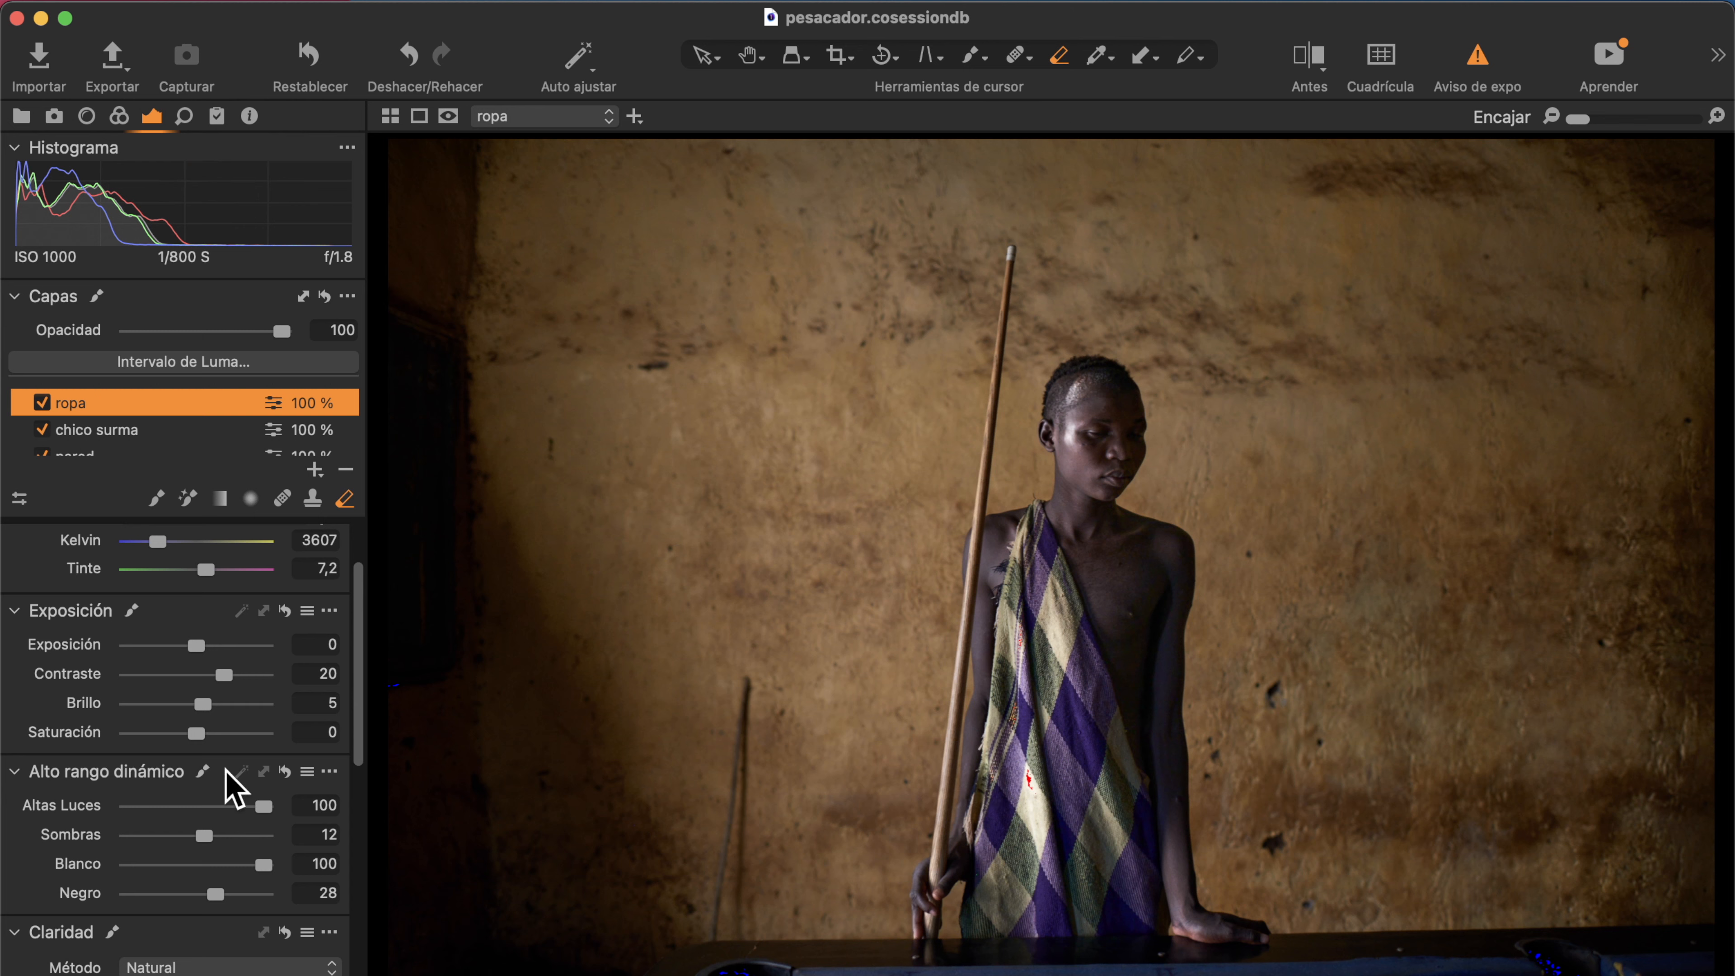
{"action": "left_click_drag", "start_coordinate": [264, 807], "coordinate": [251, 805]}
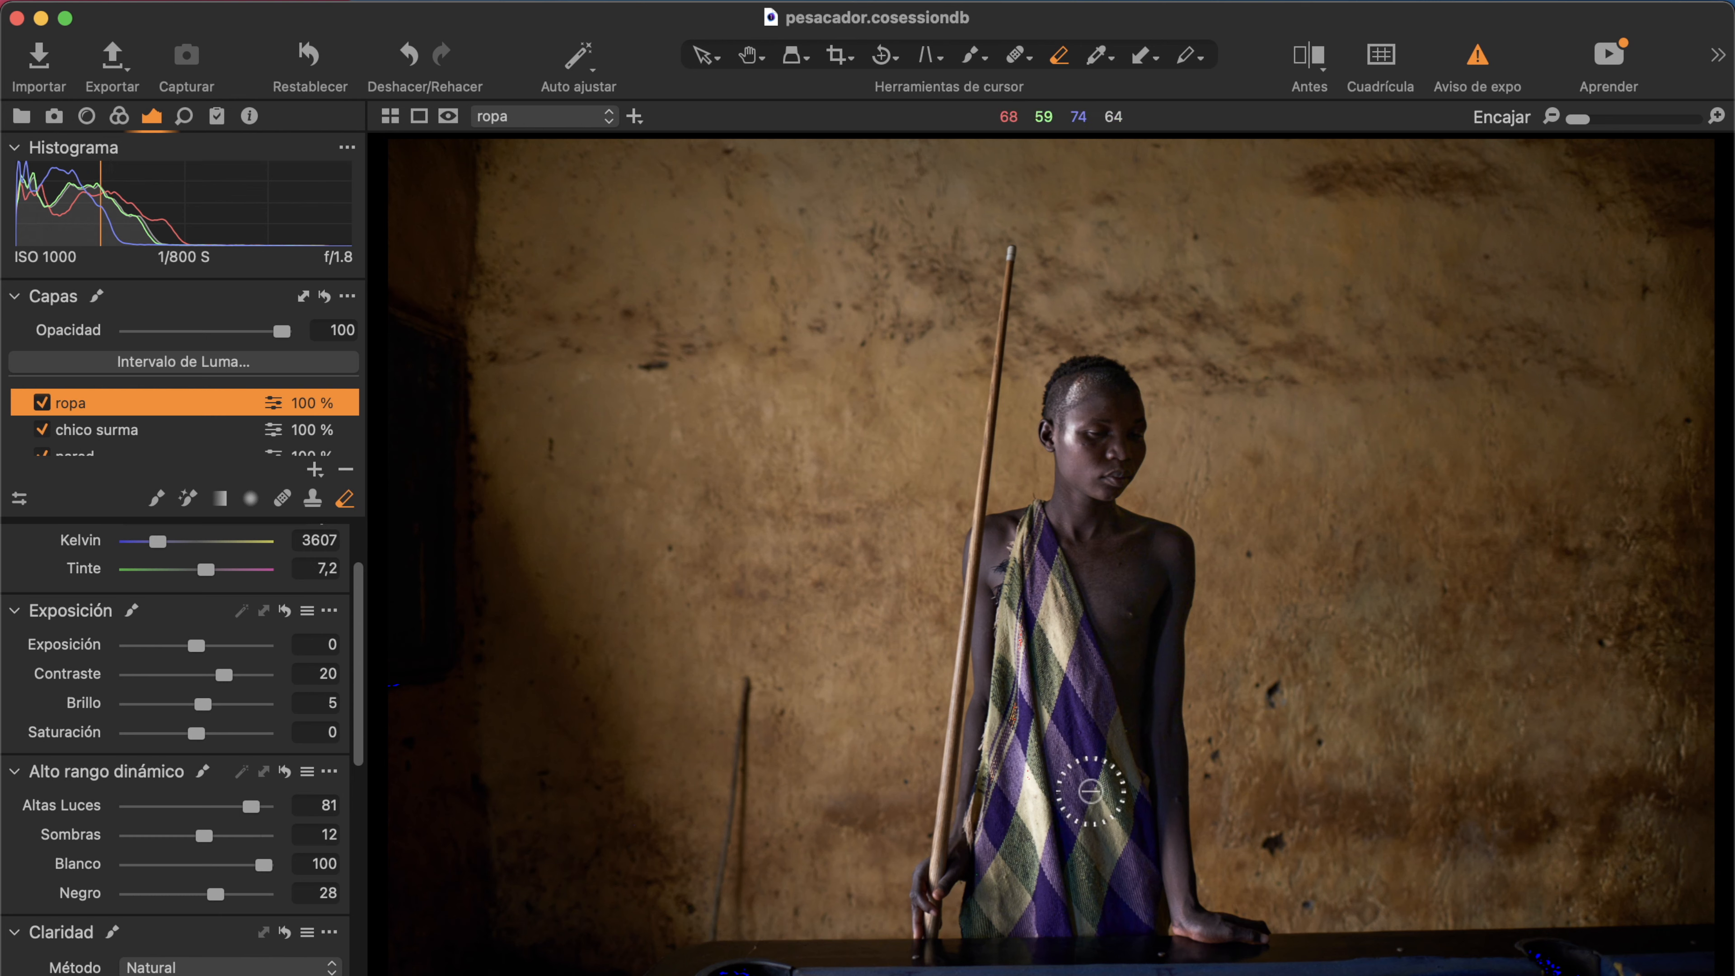
Lower the ropa layer's opacity to 27, comparing the cloth with and without the layer.
{"action": "left_click", "coordinate": [41, 403]}
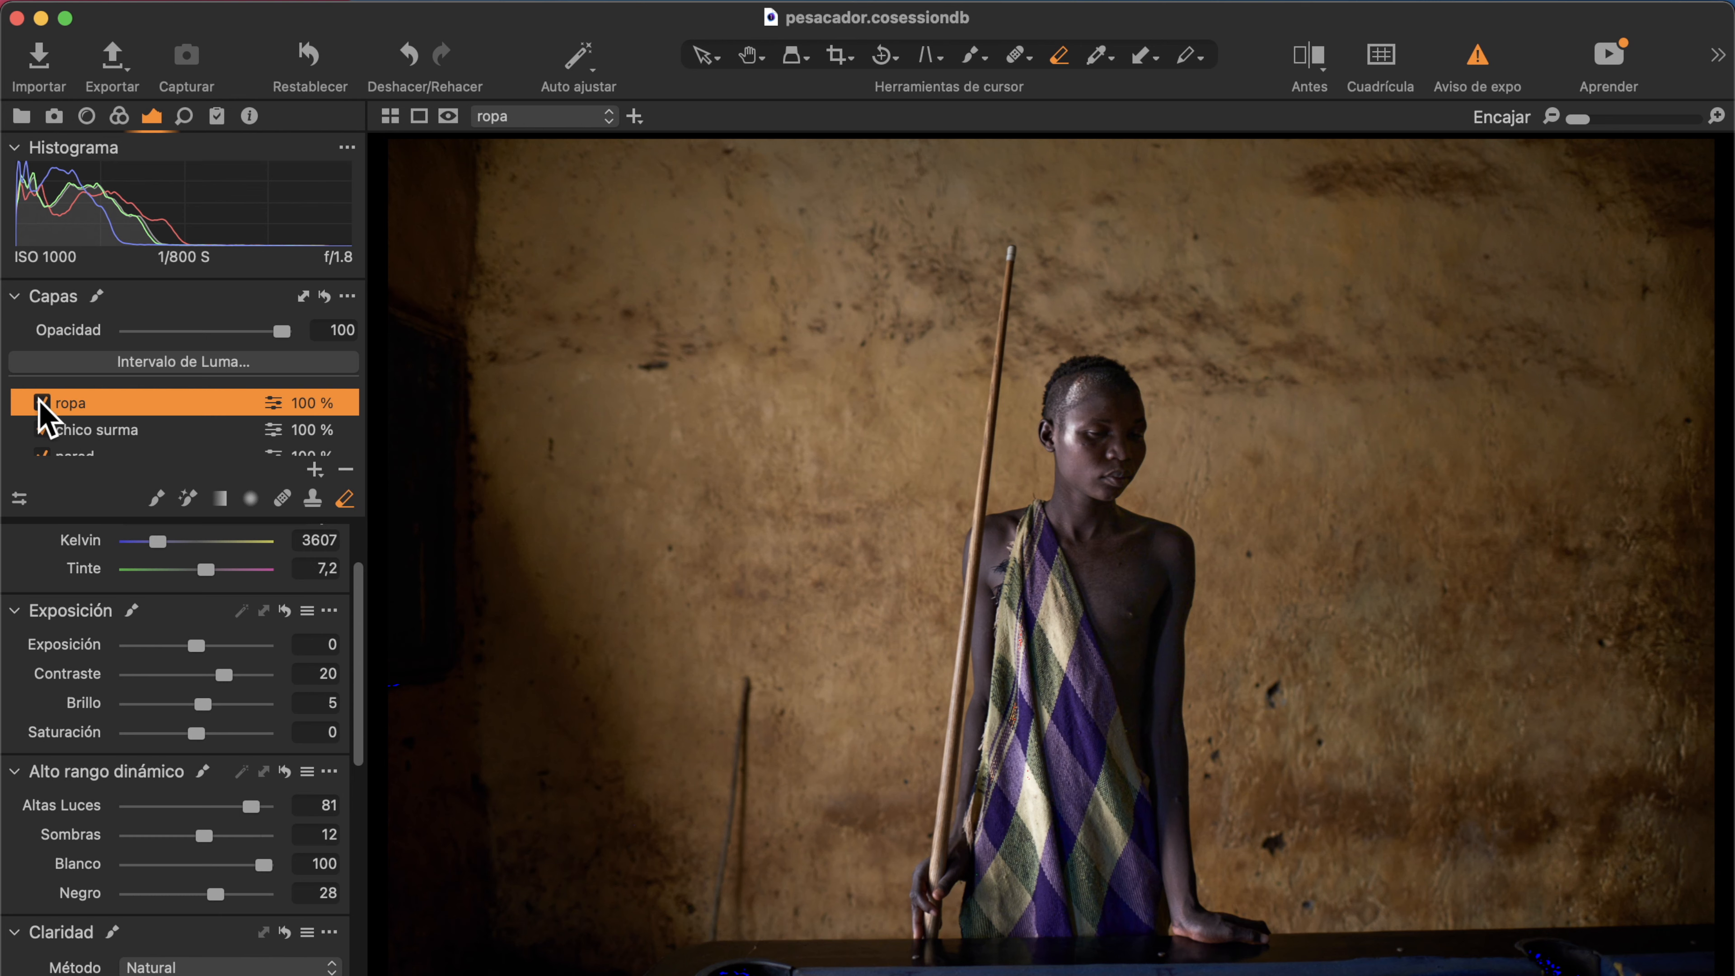
{"action": "left_click", "coordinate": [41, 403]}
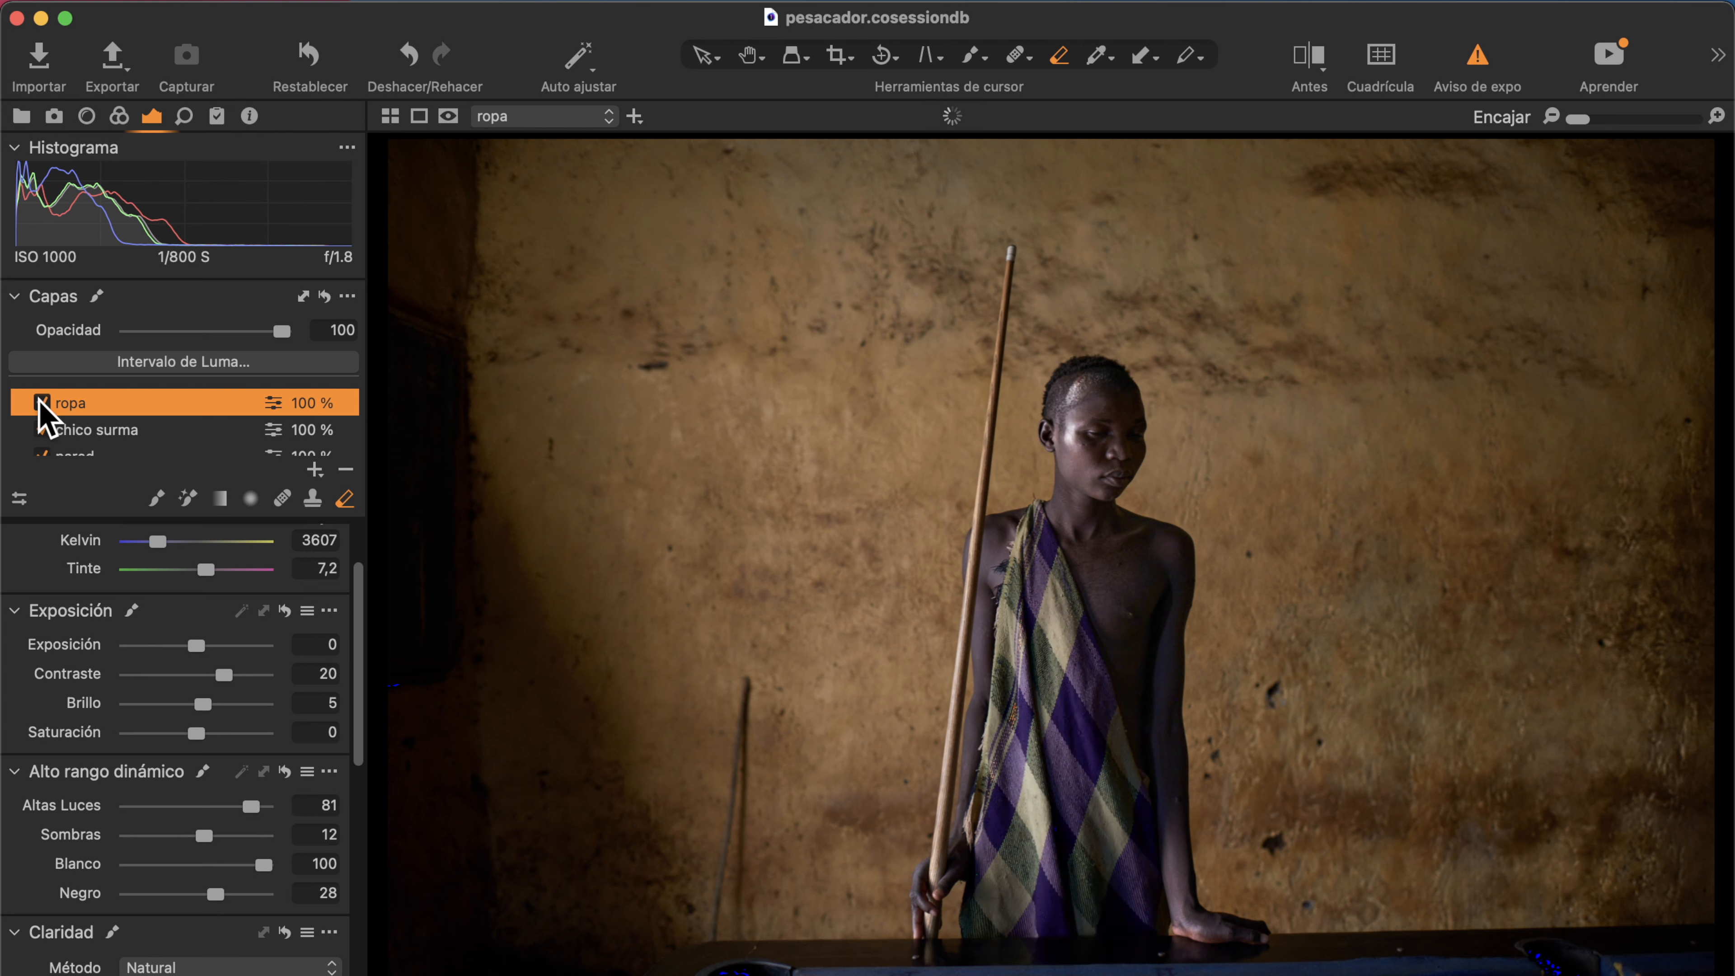
{"action": "left_click", "coordinate": [41, 403]}
{"action": "left_click", "coordinate": [41, 402]}
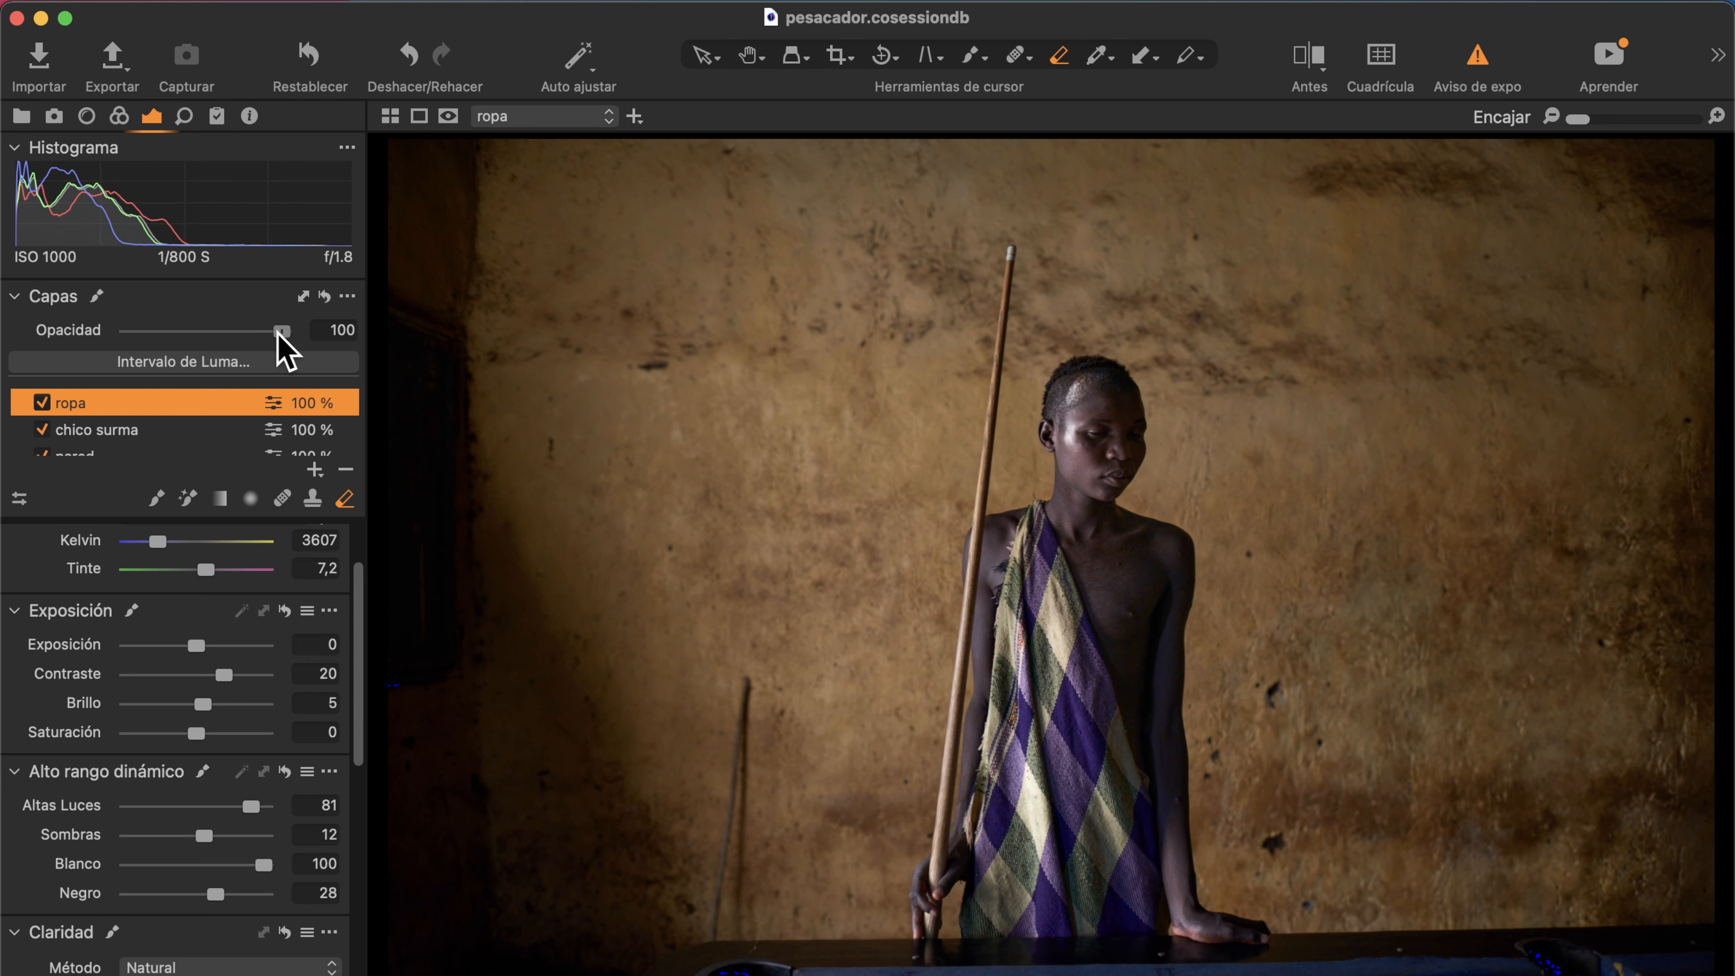
{"action": "left_click_drag", "start_coordinate": [279, 334], "coordinate": [189, 317]}
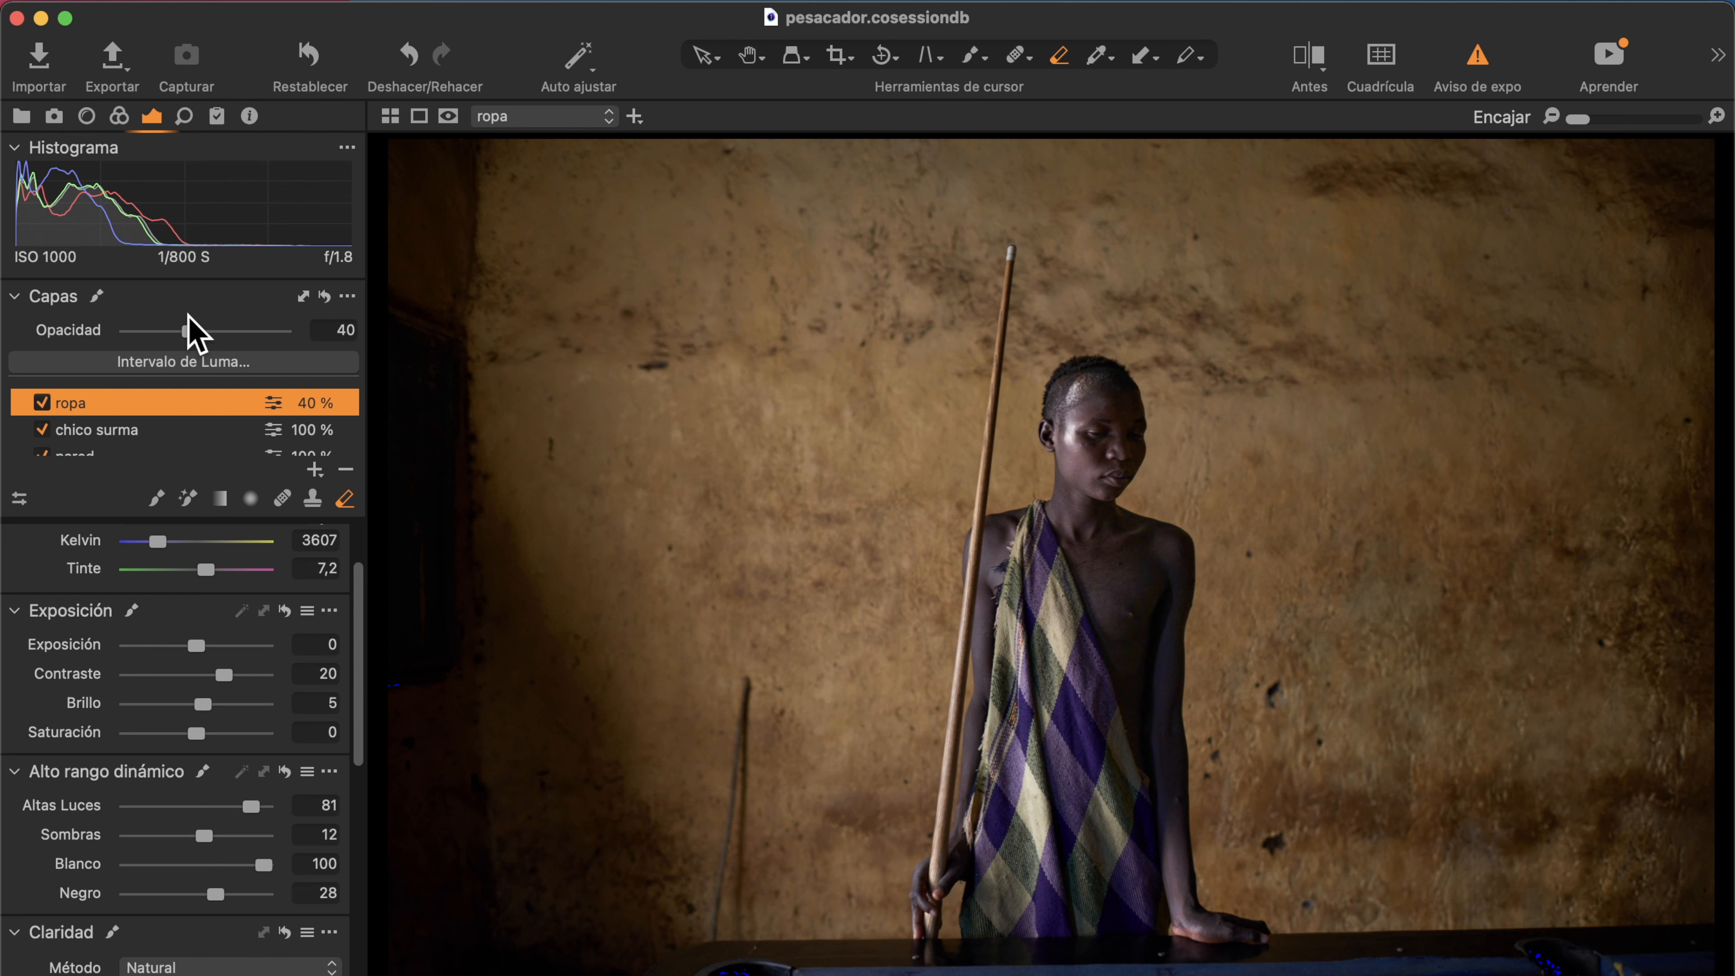
{"action": "left_click", "coordinate": [43, 400]}
{"action": "left_click", "coordinate": [43, 400]}
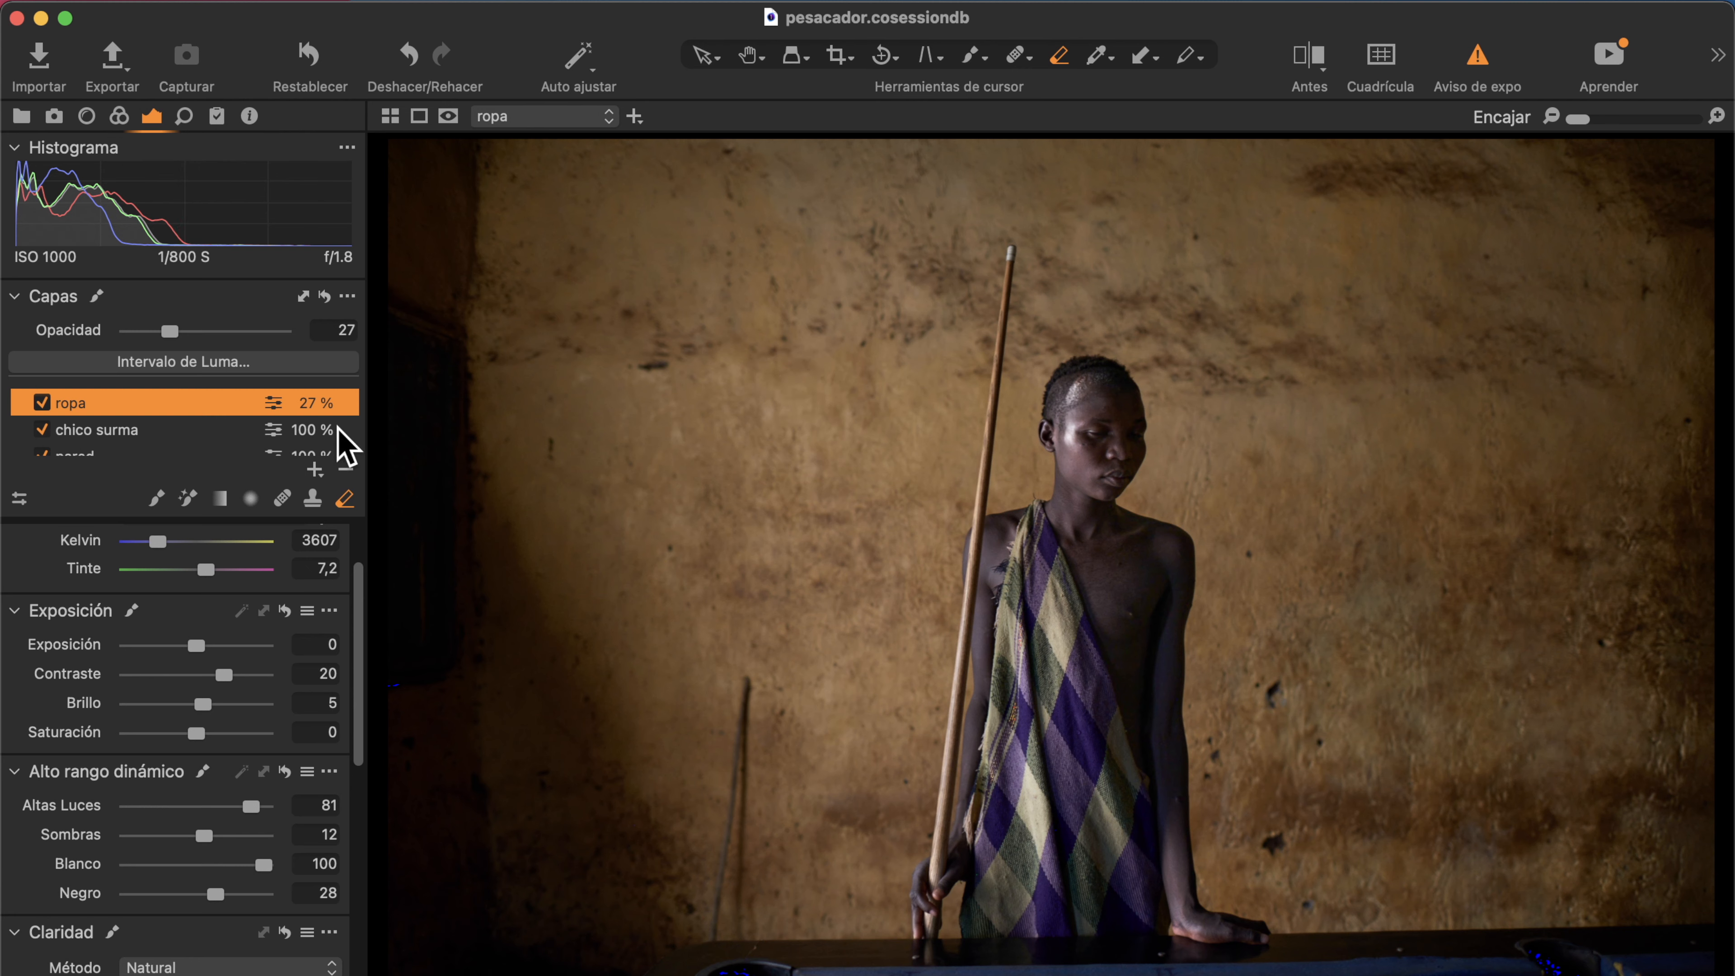
Create another empty adjustment layer and mask the blue table front with the magic brush.
{"action": "scroll", "coordinate": [163, 432], "scroll_direction": "down", "scroll_amount": 1}
{"action": "scroll", "coordinate": [155, 419], "scroll_direction": "down", "scroll_amount": 1}
{"action": "scroll", "coordinate": [155, 418], "scroll_direction": "up", "scroll_amount": 3}
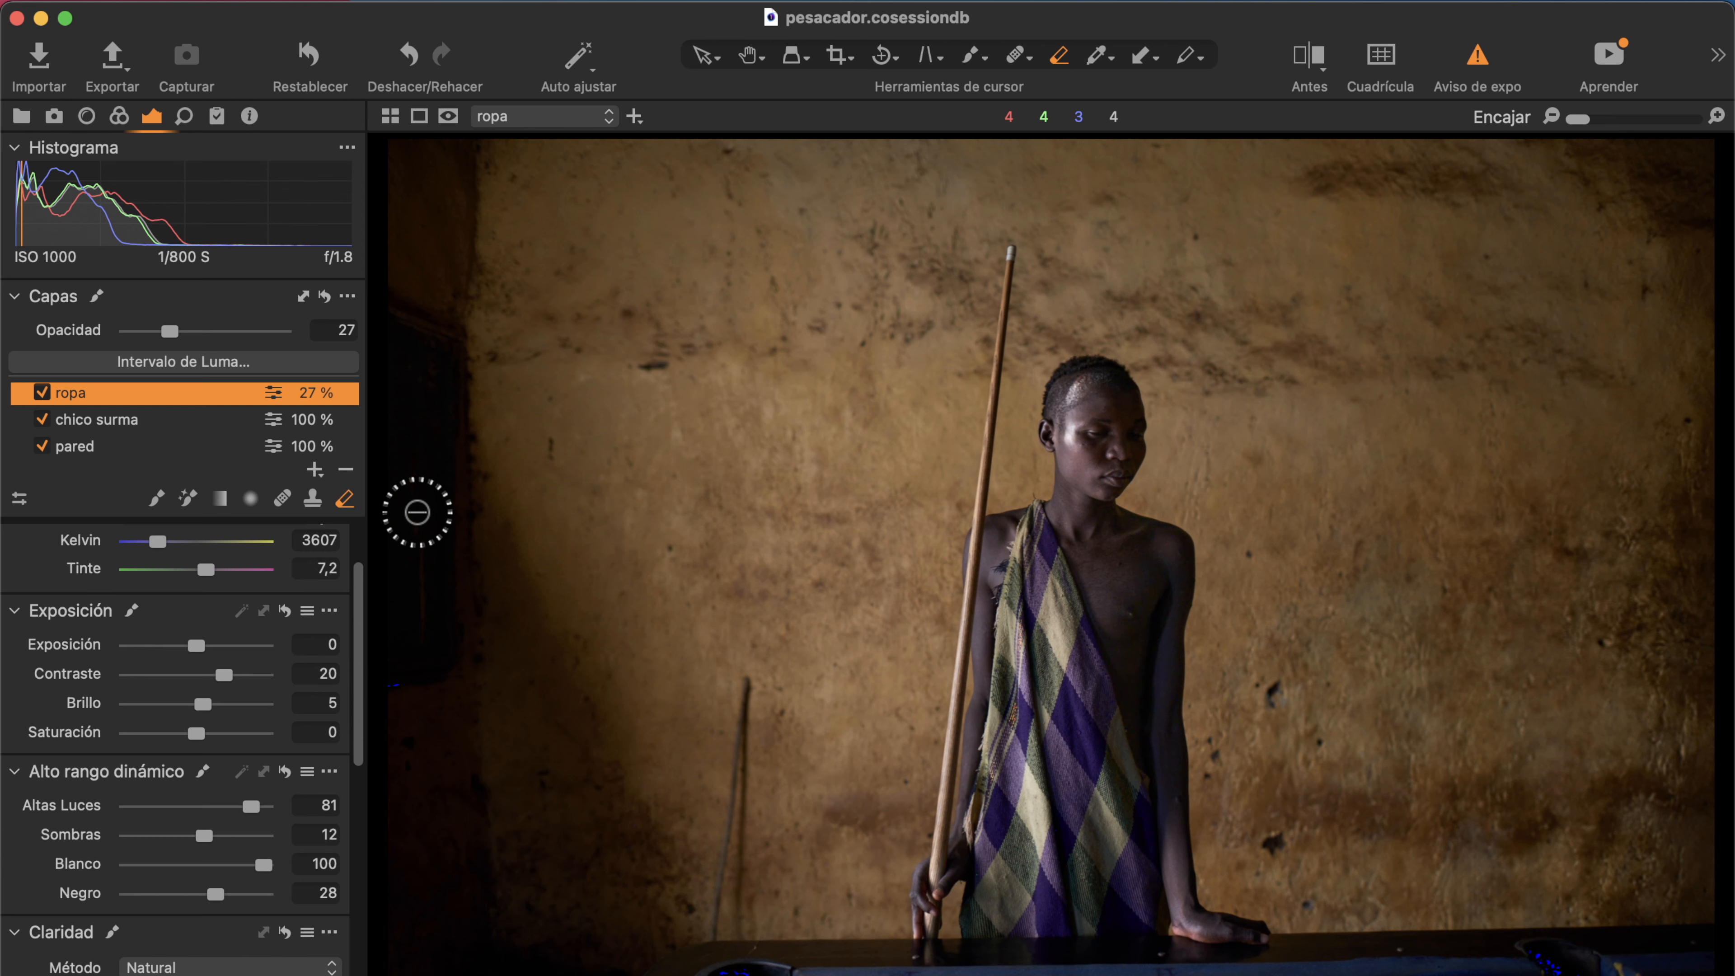
{"action": "left_click", "coordinate": [312, 468]}
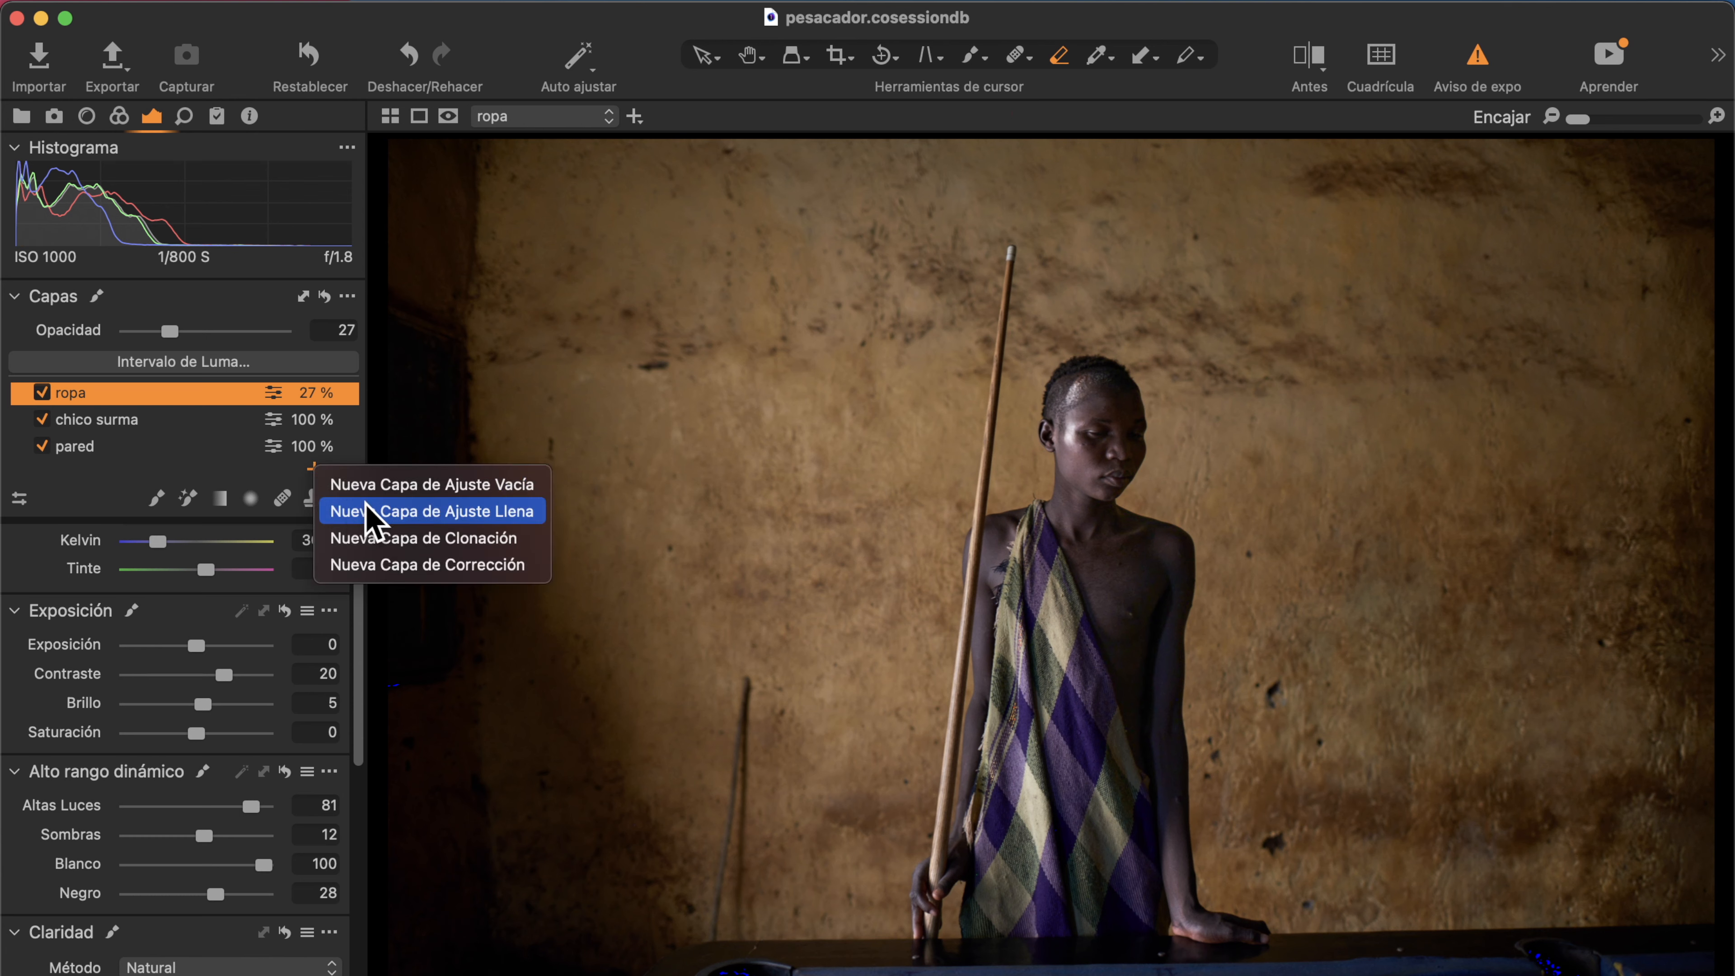
{"action": "left_click", "coordinate": [383, 486]}
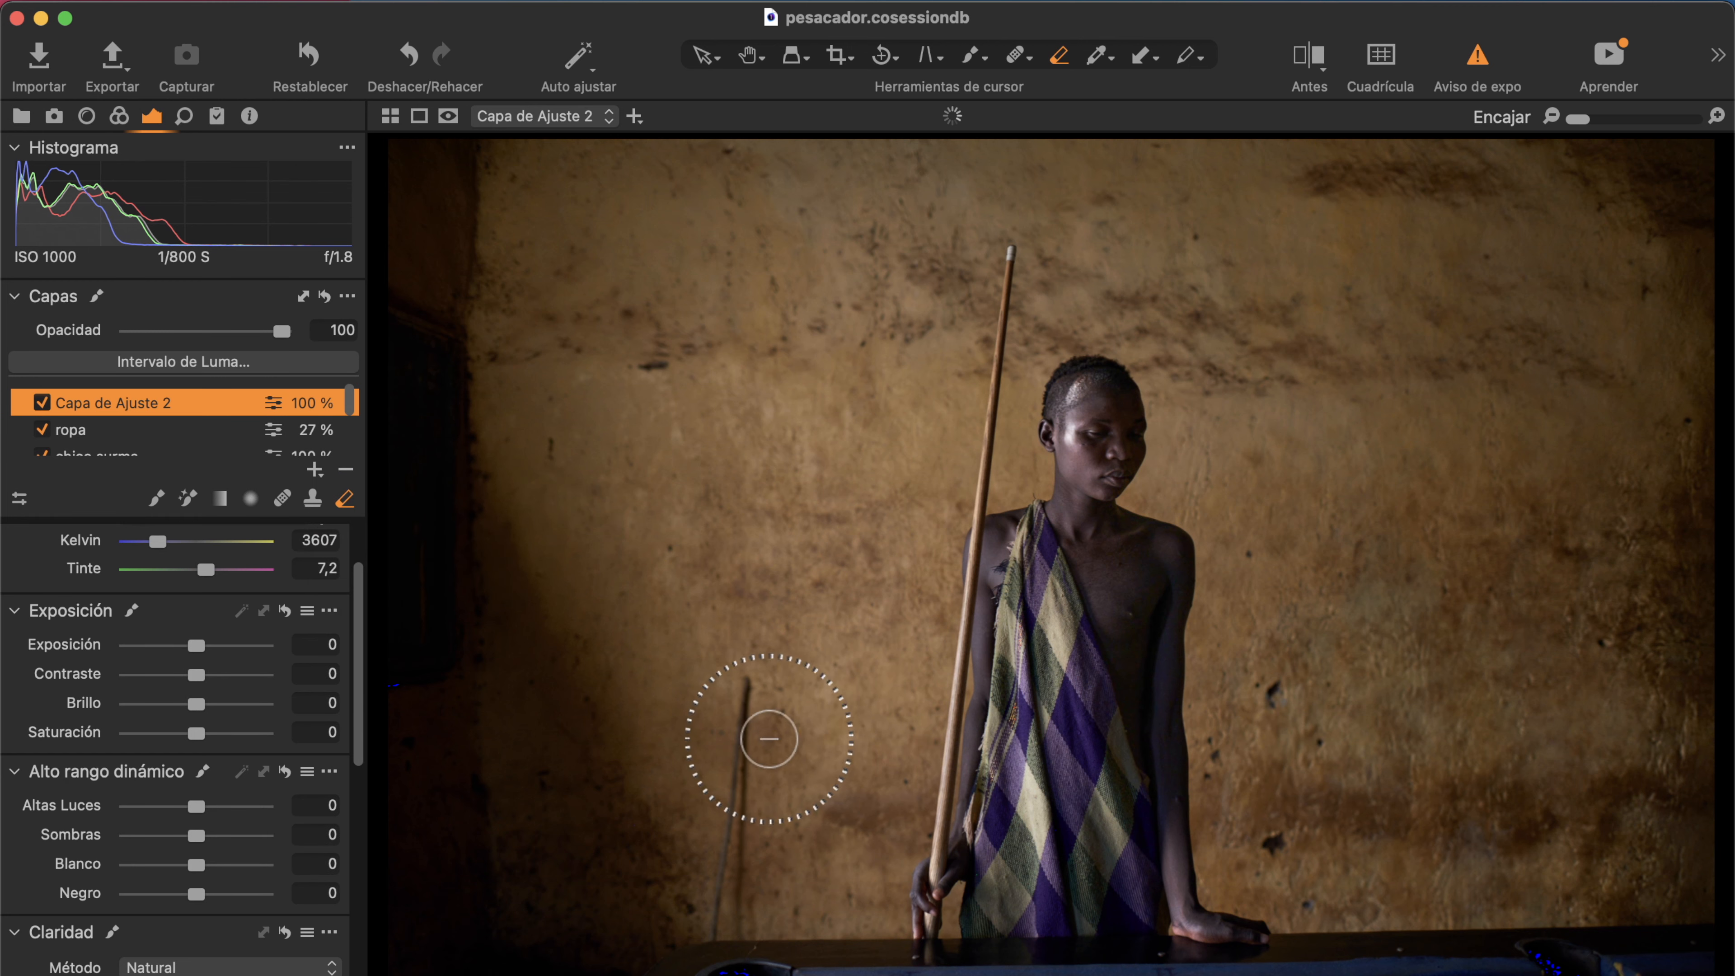
{"action": "key", "text": "g"}
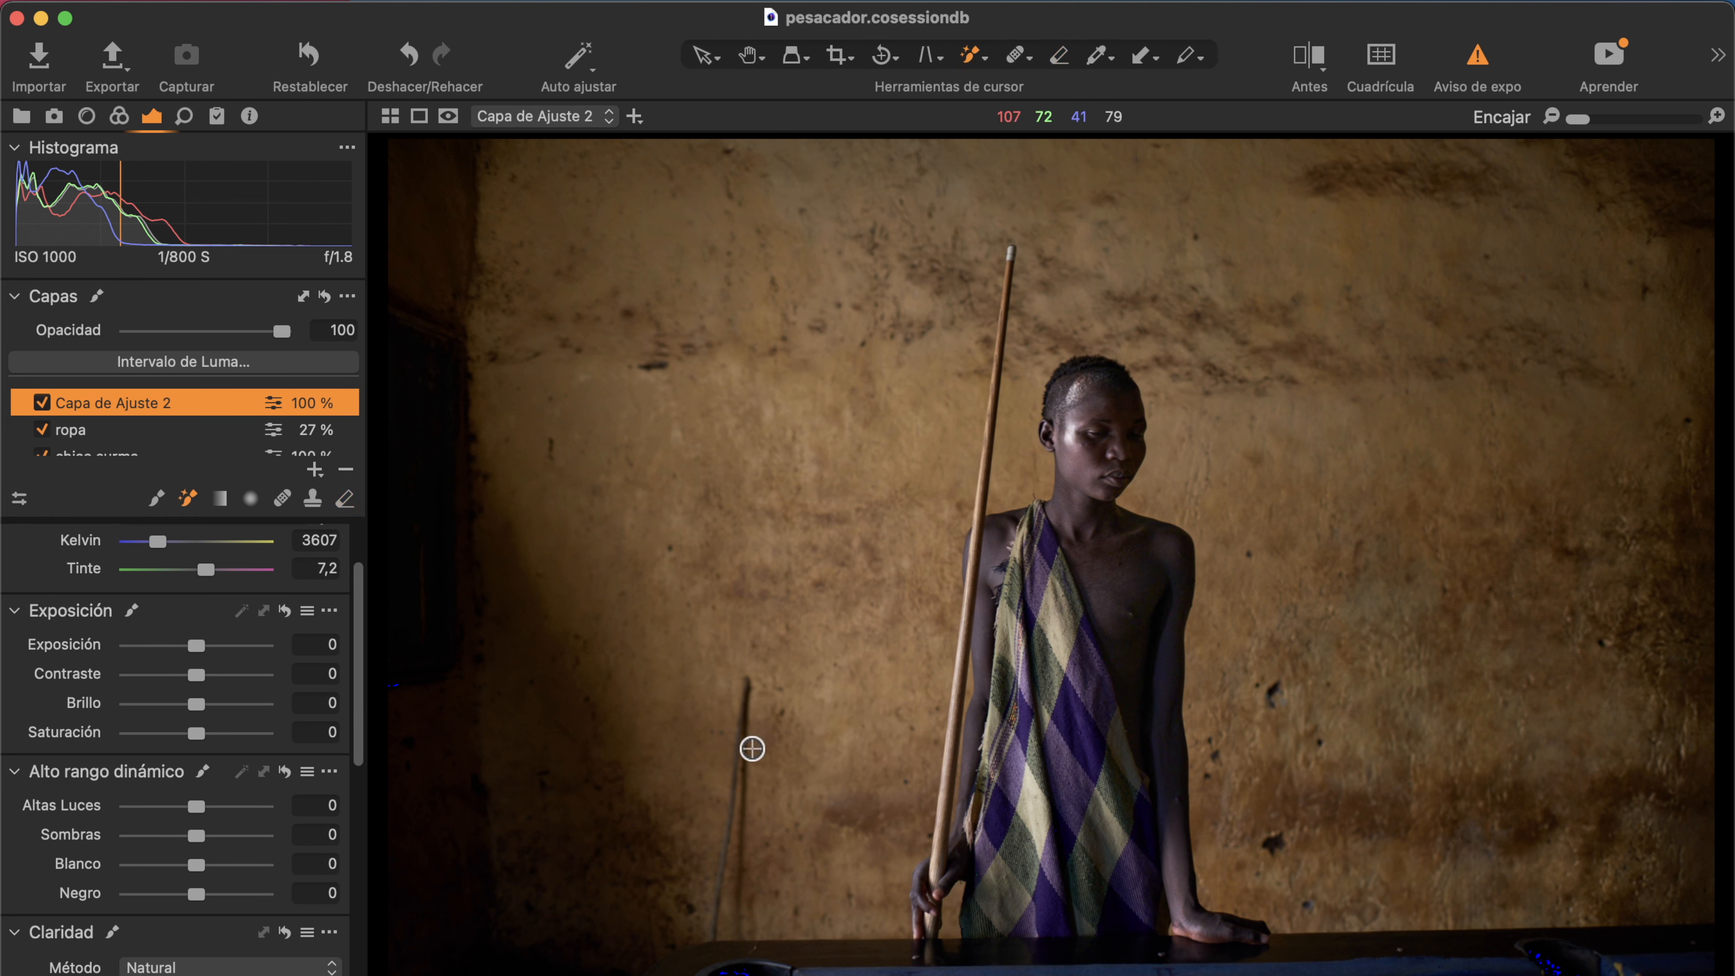
{"action": "left_click", "coordinate": [1175, 972]}
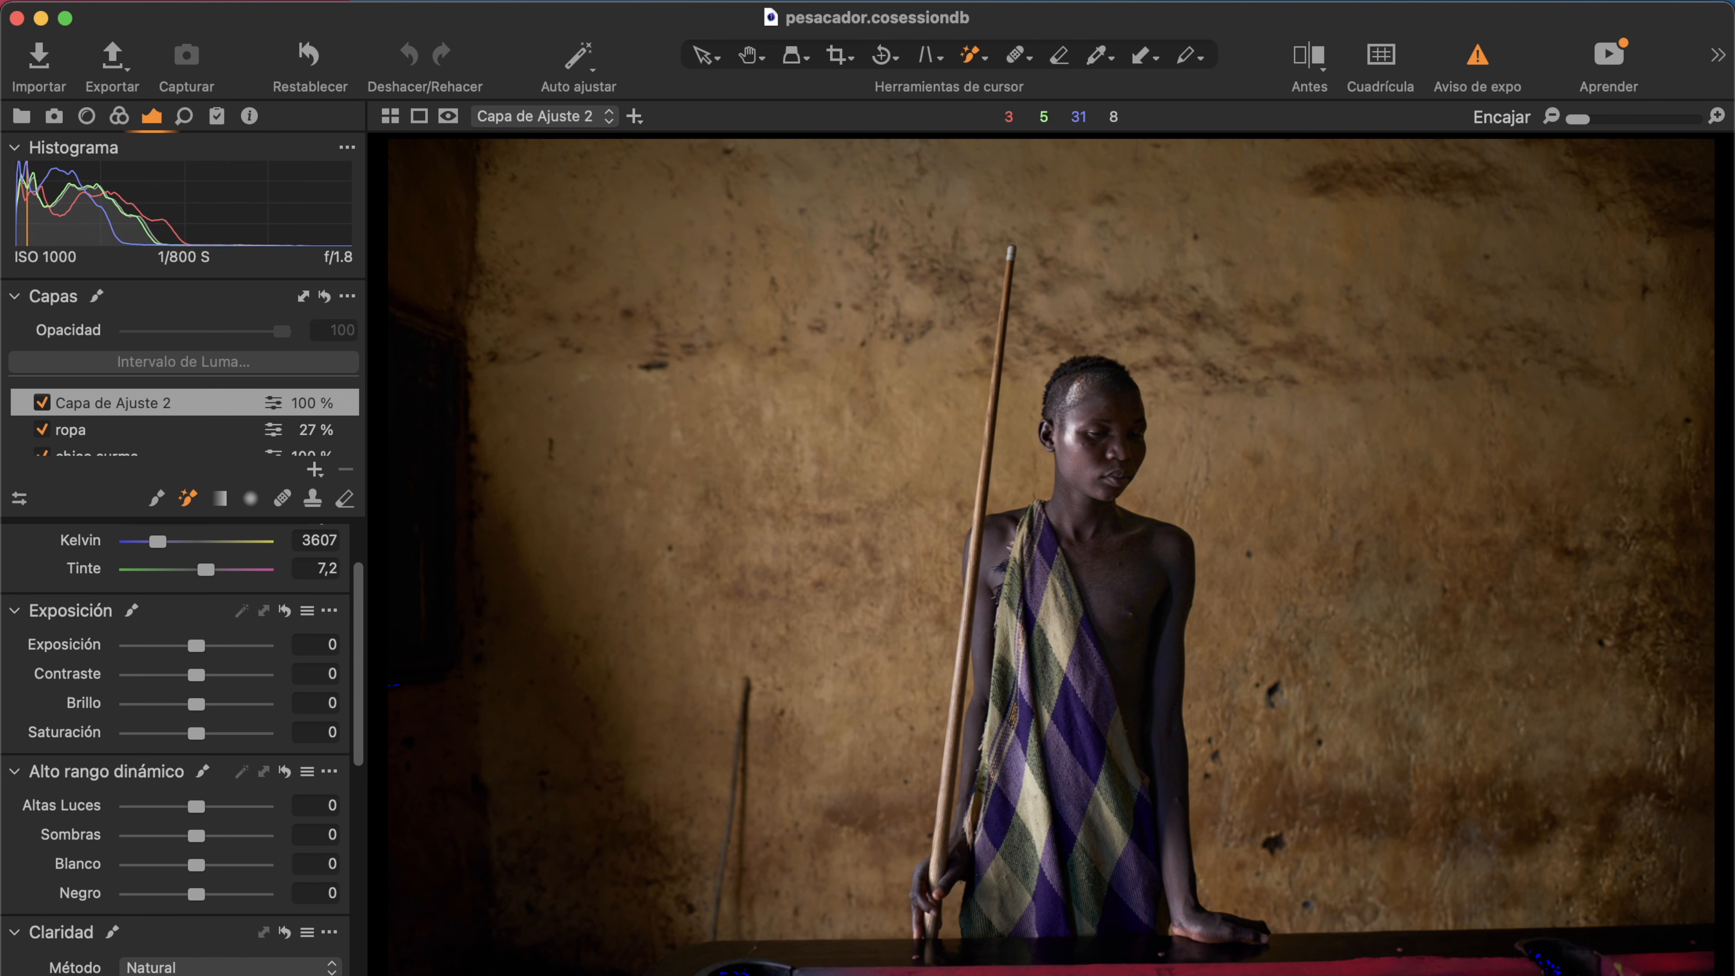
Refine the table layer's mask with a radius of 104.
{"action": "right_click", "coordinate": [182, 405]}
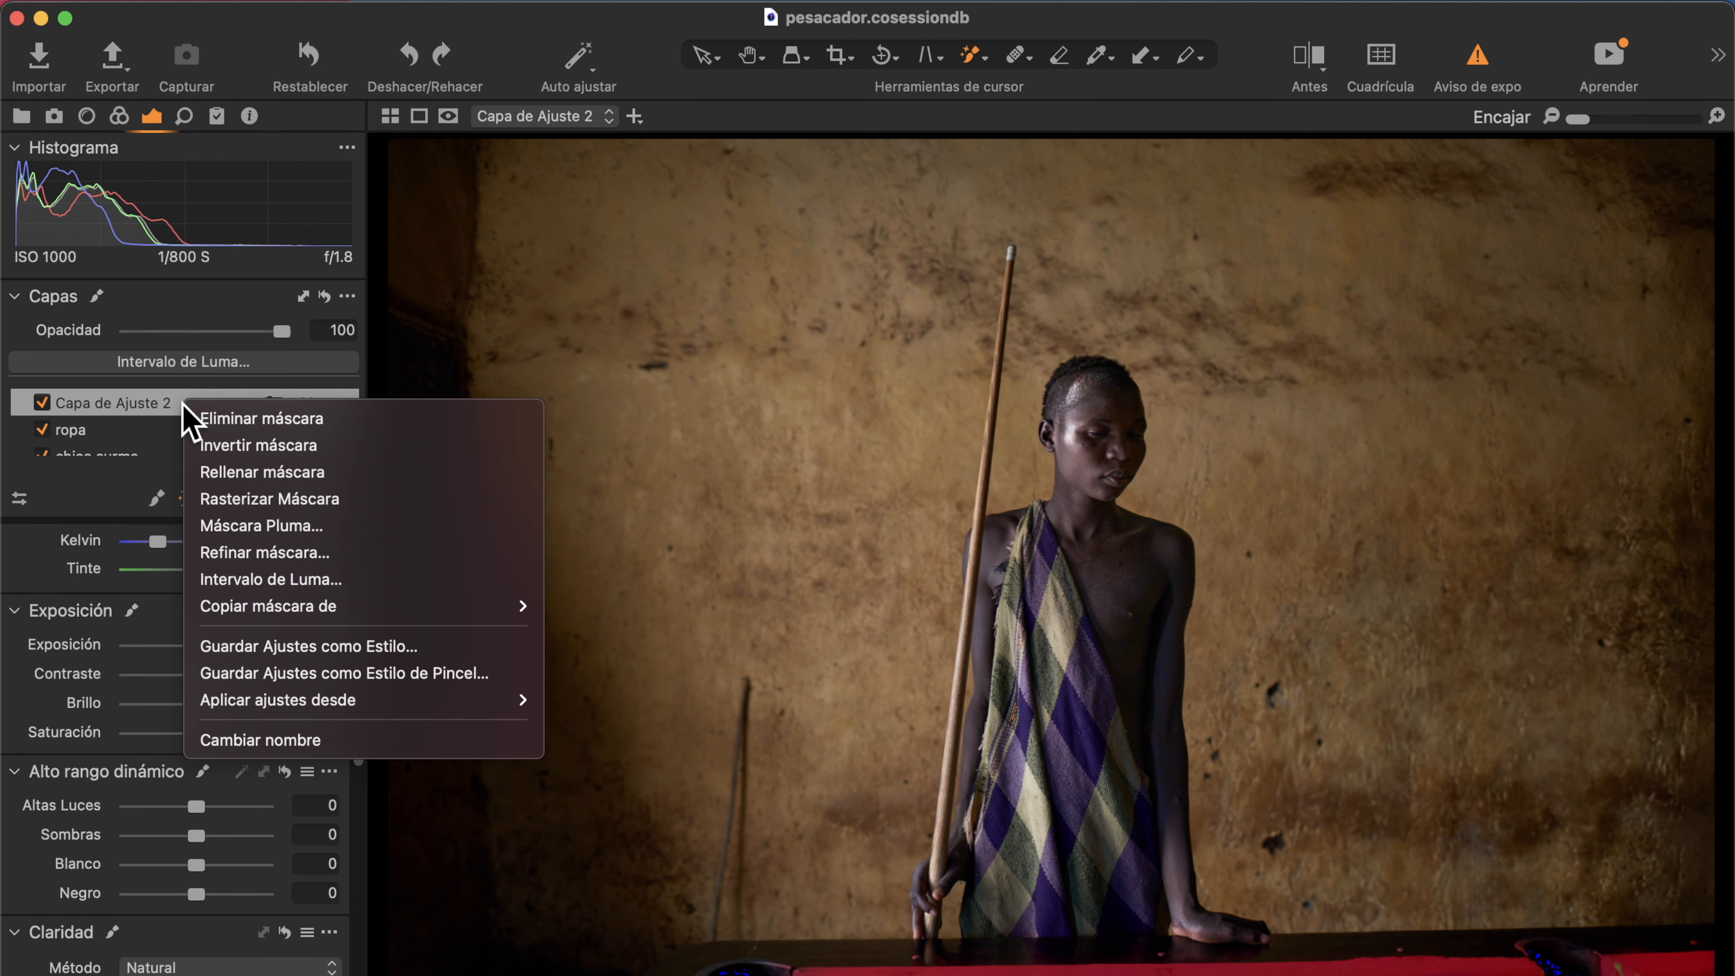
{"action": "left_click", "coordinate": [280, 554]}
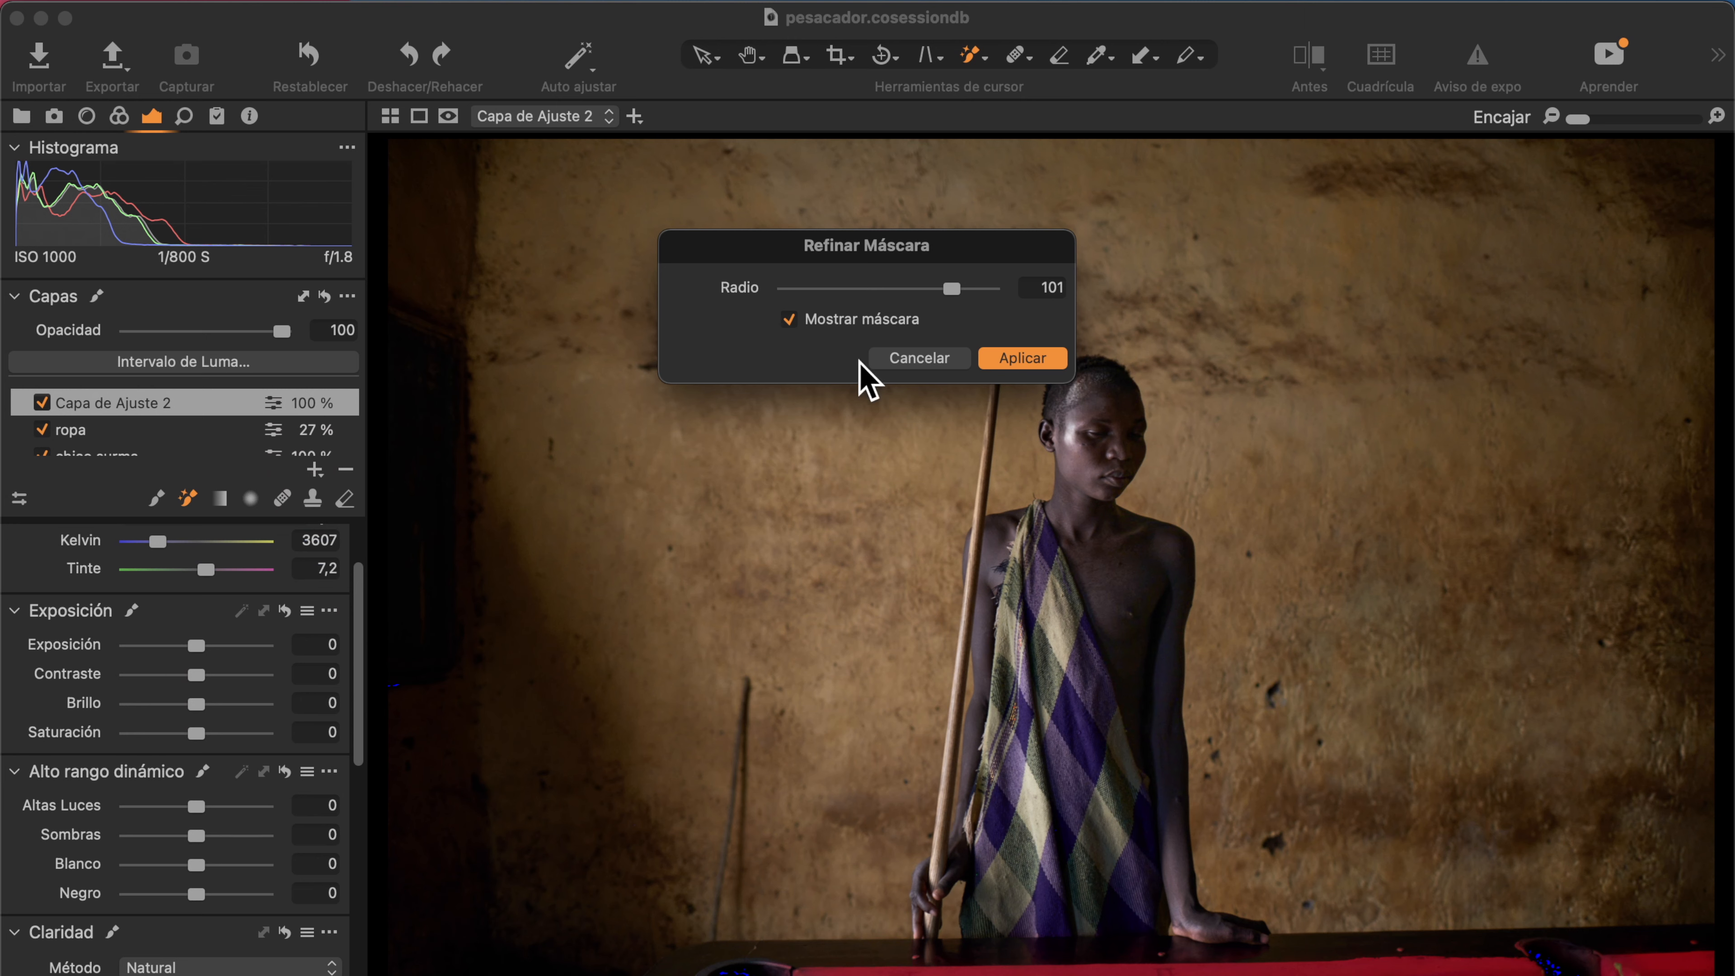
{"action": "mouse_move", "coordinate": [951, 288]}
{"action": "left_mouse_down"}
{"action": "mouse_move", "coordinate": [1019, 276]}
{"action": "mouse_move", "coordinate": [945, 291]}
{"action": "left_mouse_up"}
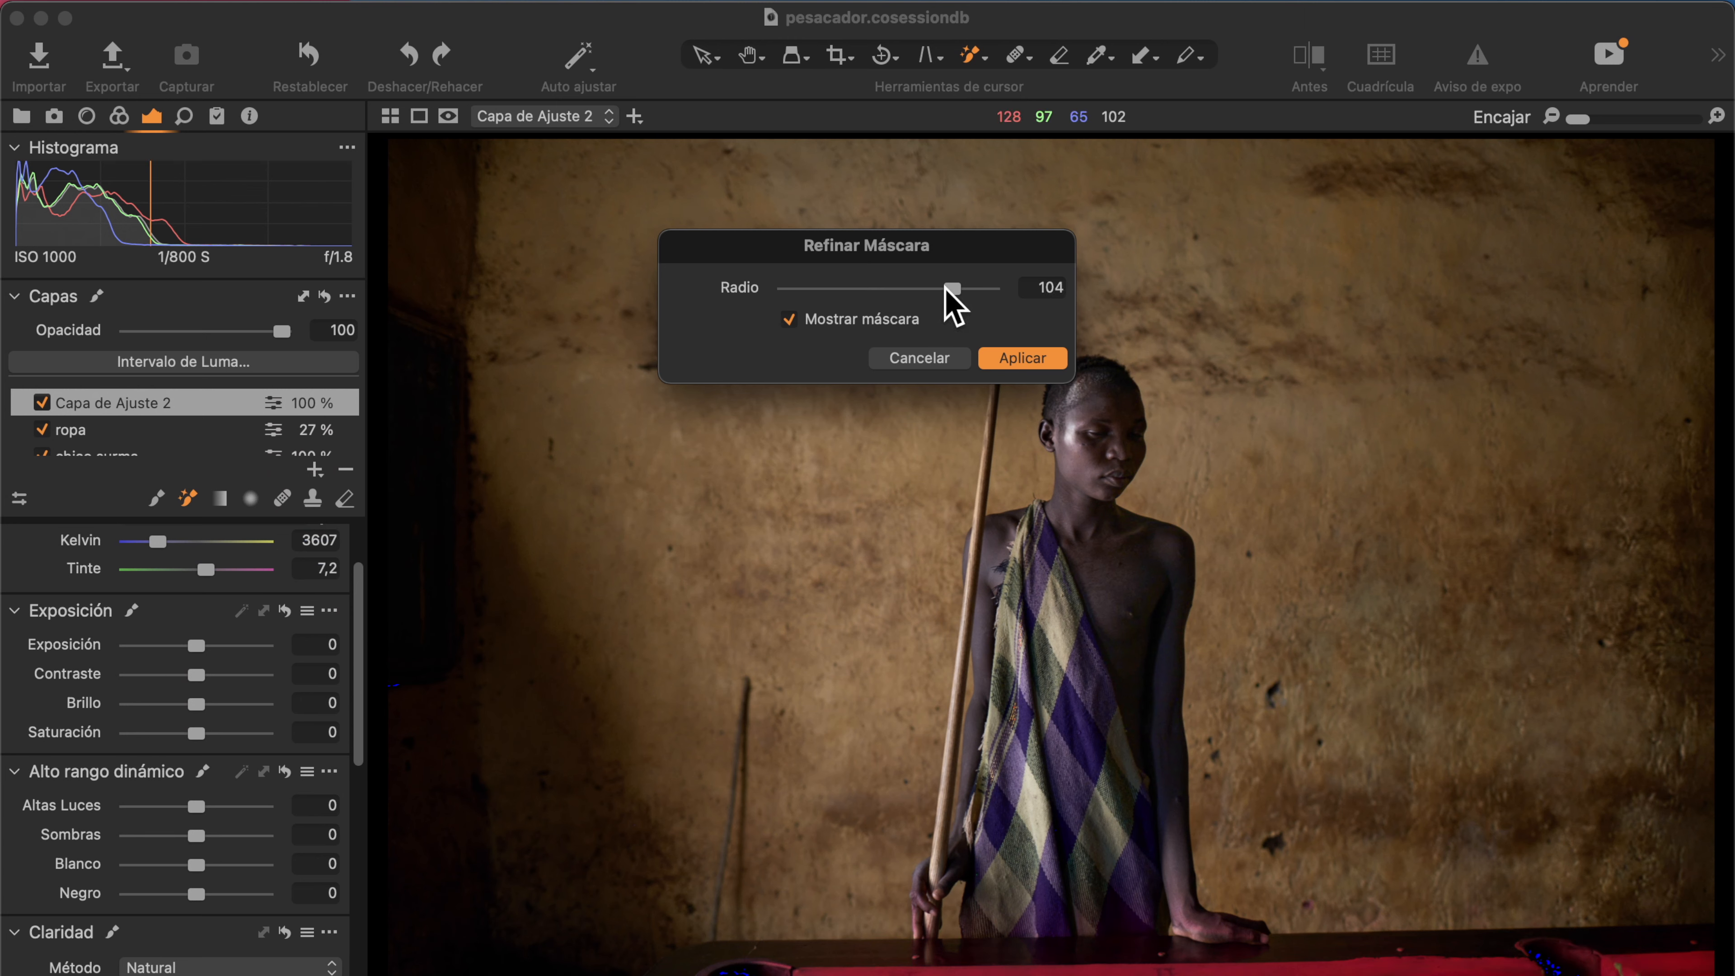
{"action": "left_click", "coordinate": [1022, 357]}
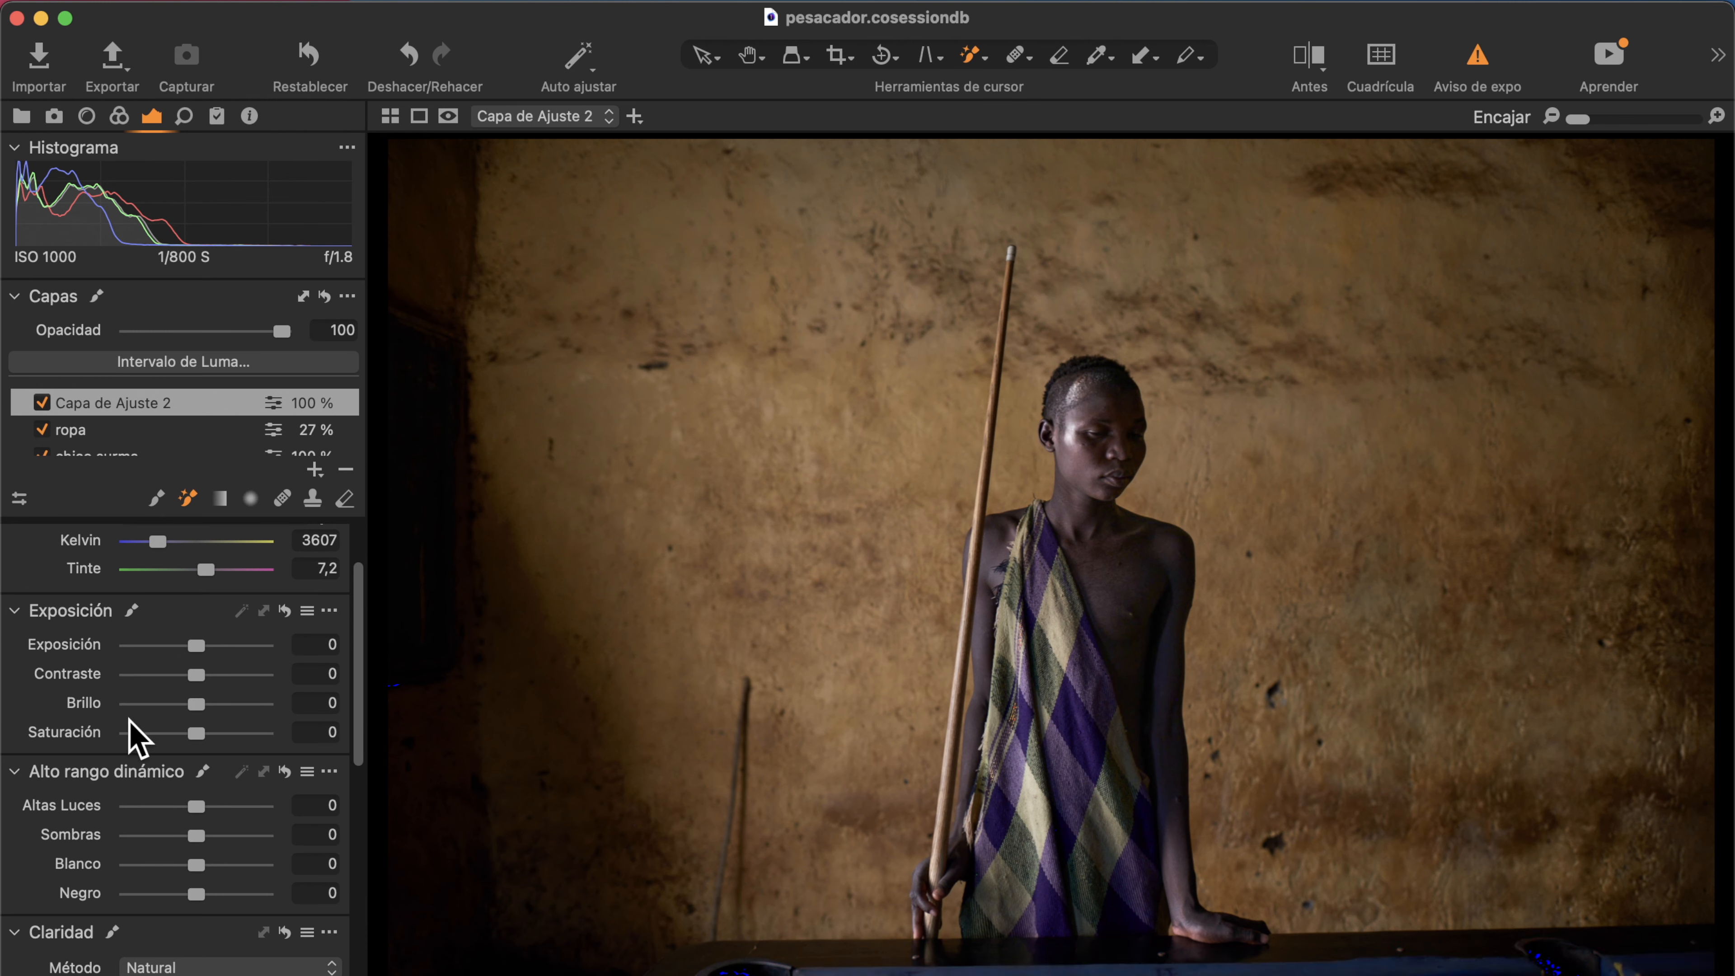
{"action": "scroll", "coordinate": [142, 719], "scroll_direction": "up", "scroll_amount": 1}
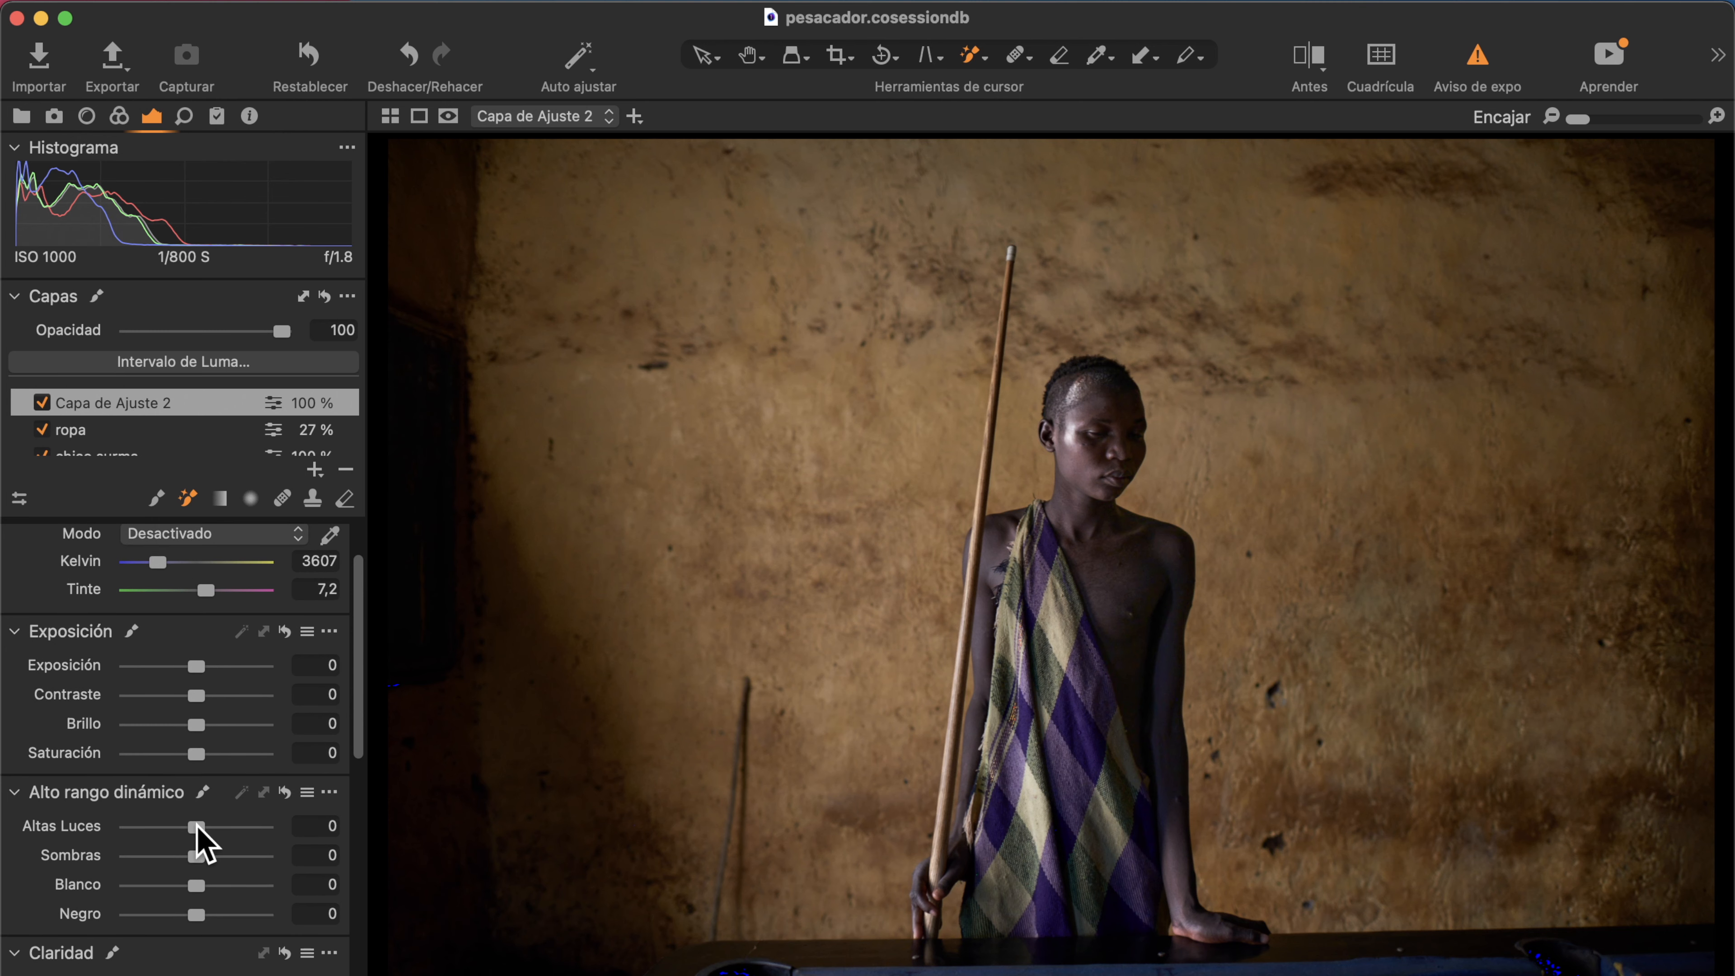
Set the table layer's Altas Luces and Blanco to 100, Negro to 16, Contraste to 4 and the RGB levels' white point to 250.
{"action": "left_click_drag", "start_coordinate": [196, 827], "coordinate": [293, 831]}
{"action": "left_click_drag", "start_coordinate": [197, 886], "coordinate": [266, 884]}
{"action": "scroll", "coordinate": [220, 884], "scroll_direction": "down", "scroll_amount": 2}
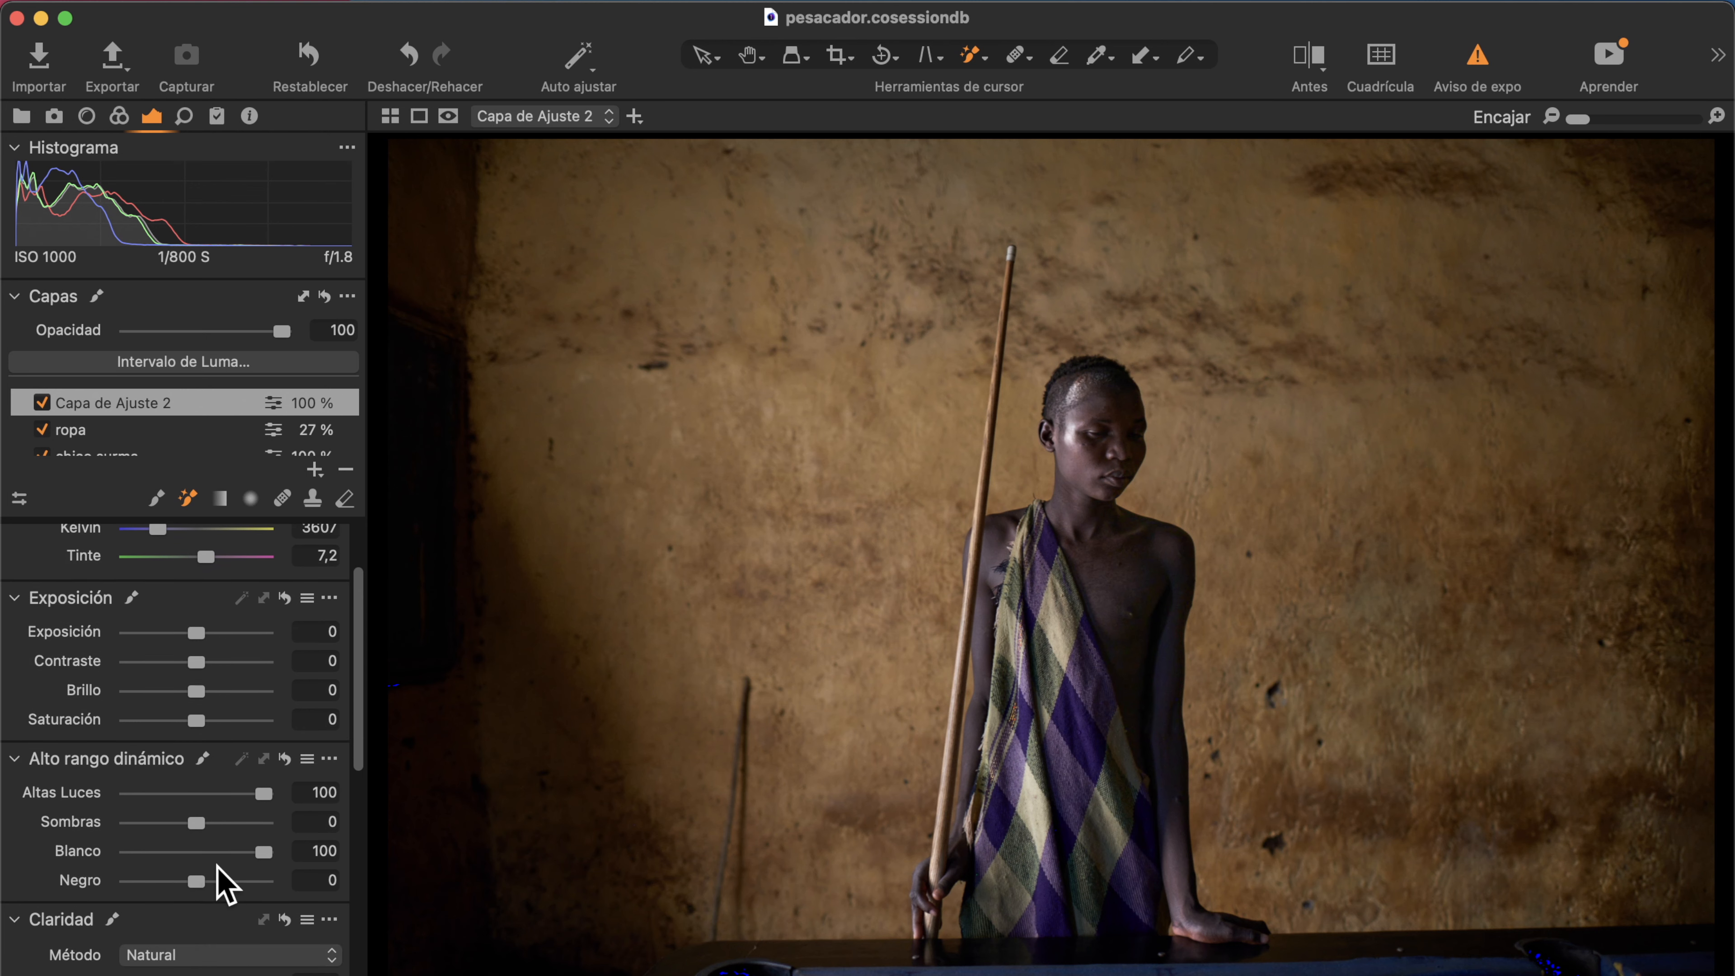
{"action": "left_click_drag", "start_coordinate": [197, 884], "coordinate": [200, 880]}
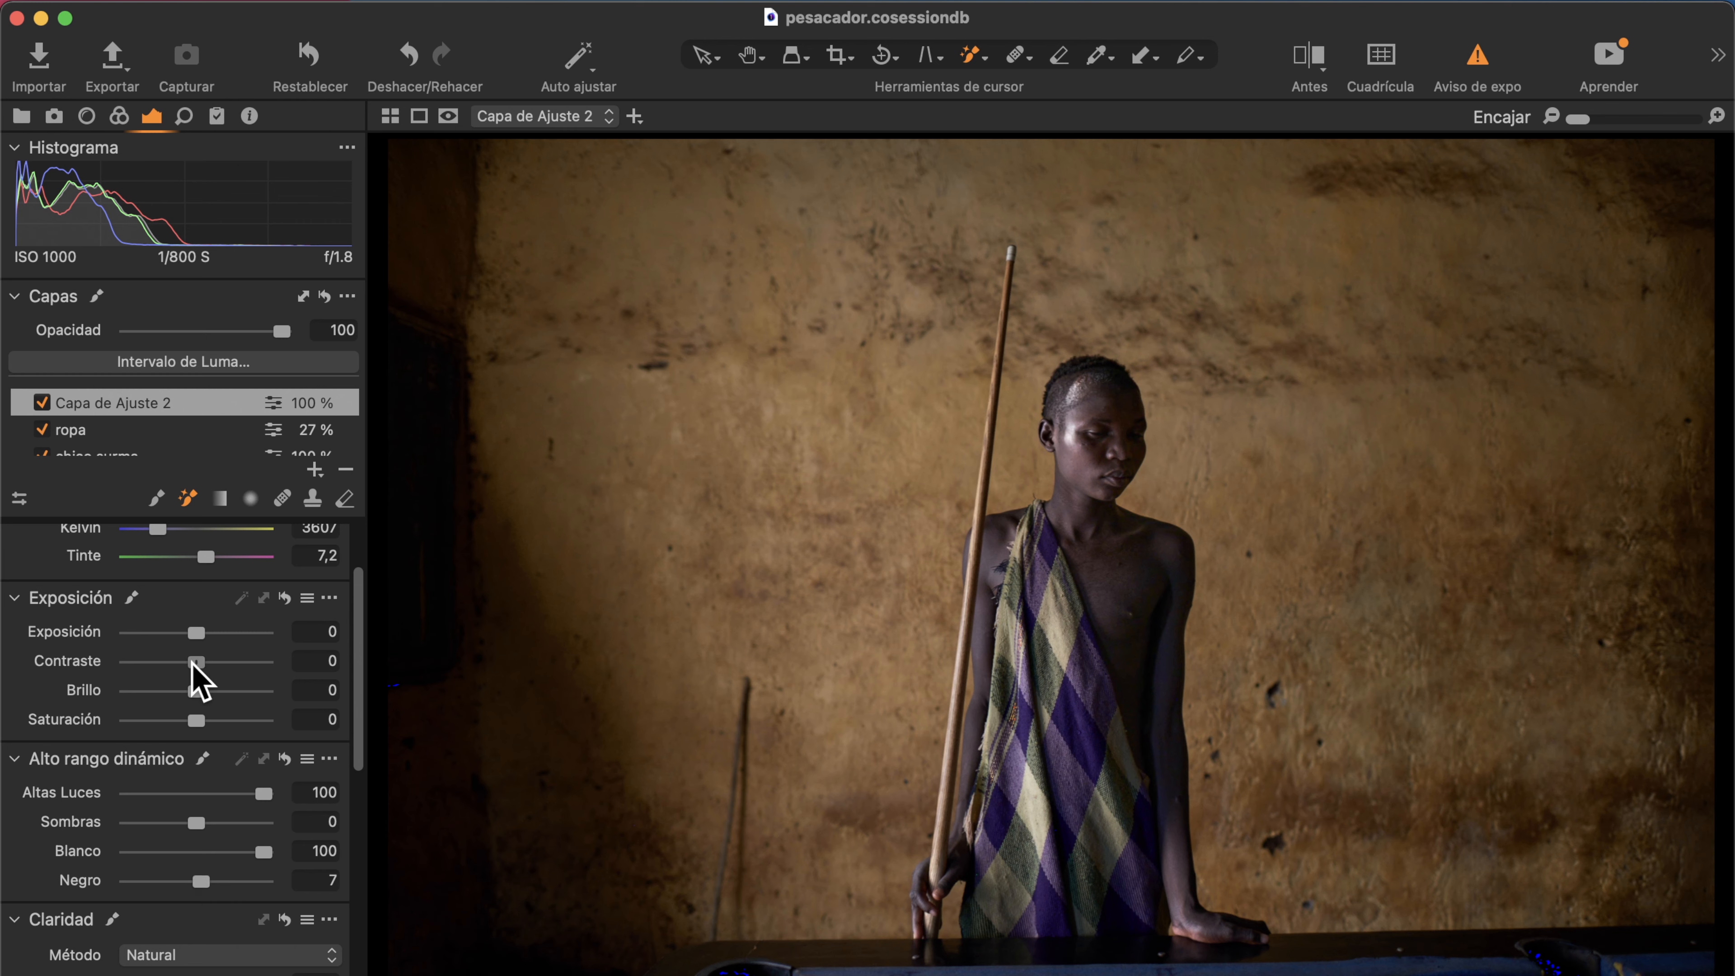
{"action": "left_click_drag", "start_coordinate": [195, 662], "coordinate": [199, 663]}
{"action": "left_click_drag", "start_coordinate": [192, 888], "coordinate": [204, 881]}
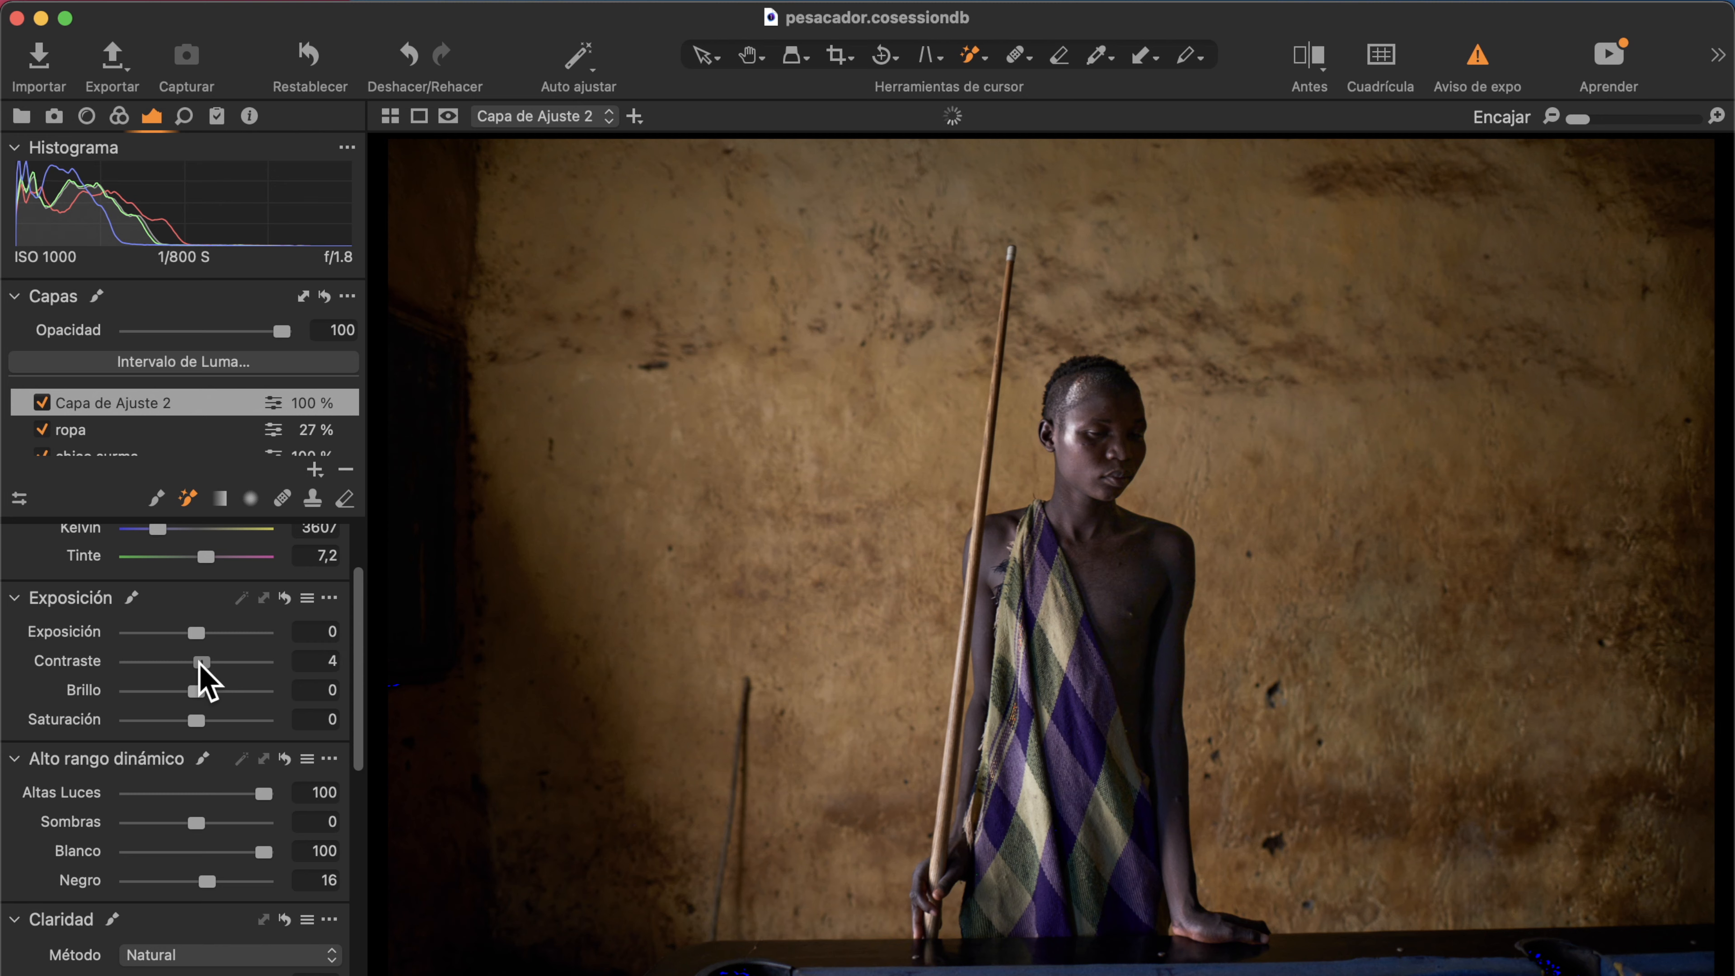
{"action": "scroll", "coordinate": [199, 842], "scroll_direction": "down", "scroll_amount": 10}
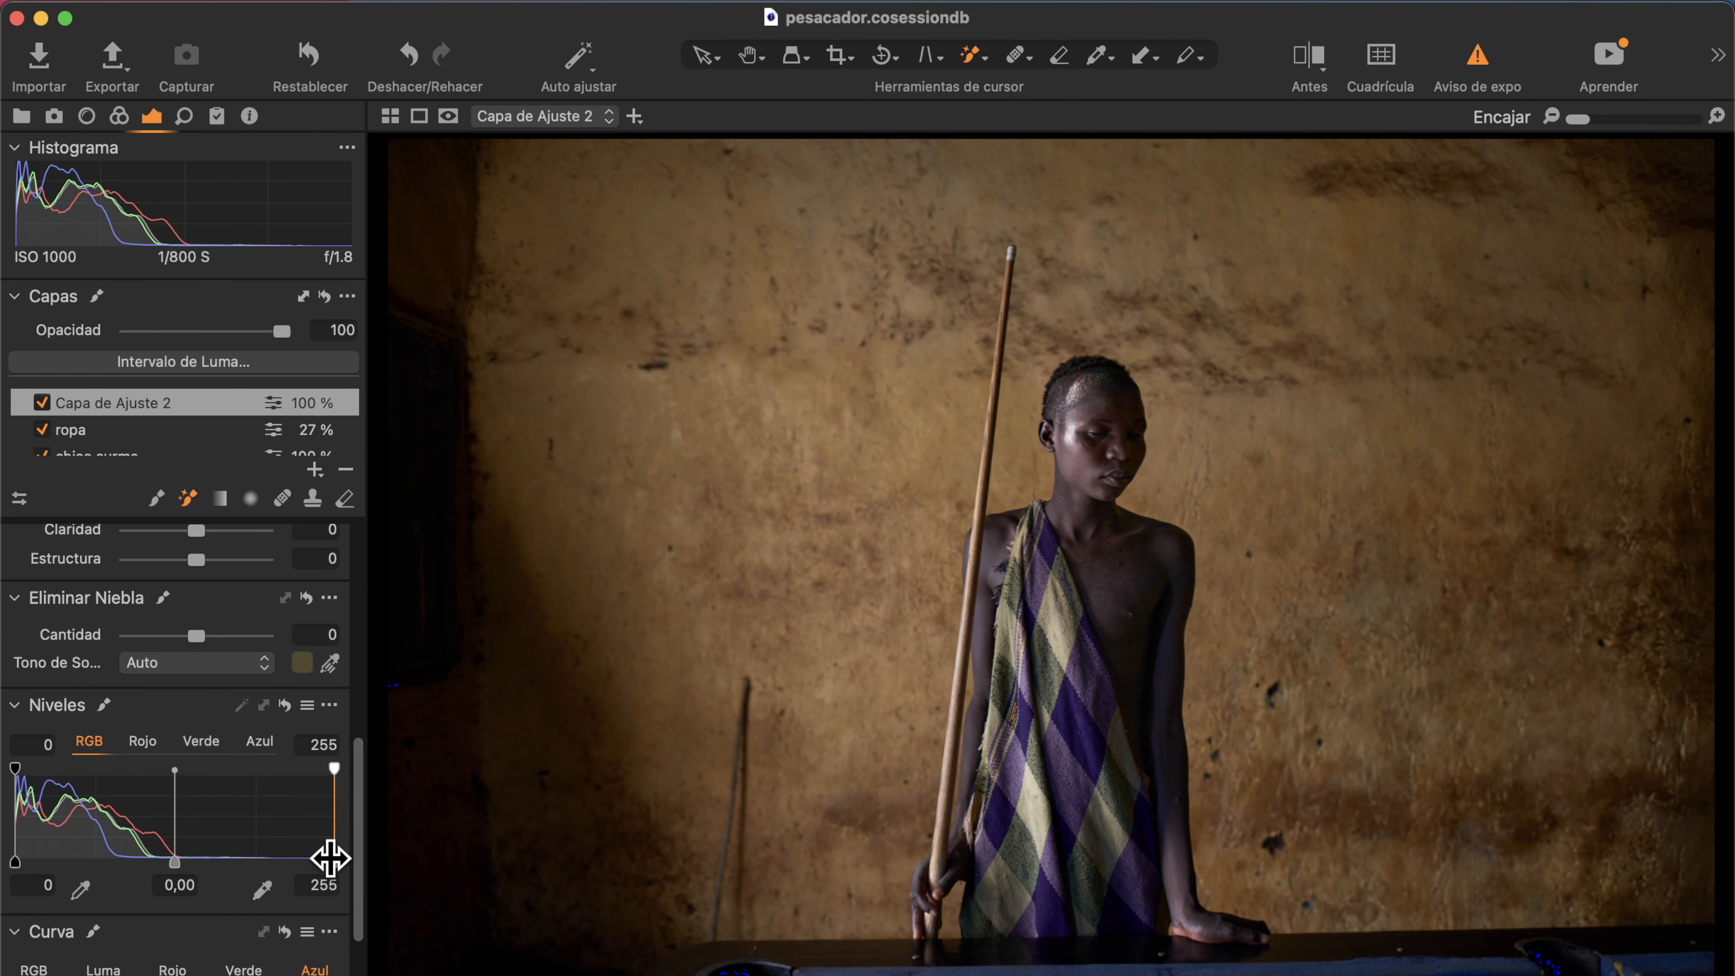
{"action": "left_click_drag", "start_coordinate": [333, 860], "coordinate": [323, 859]}
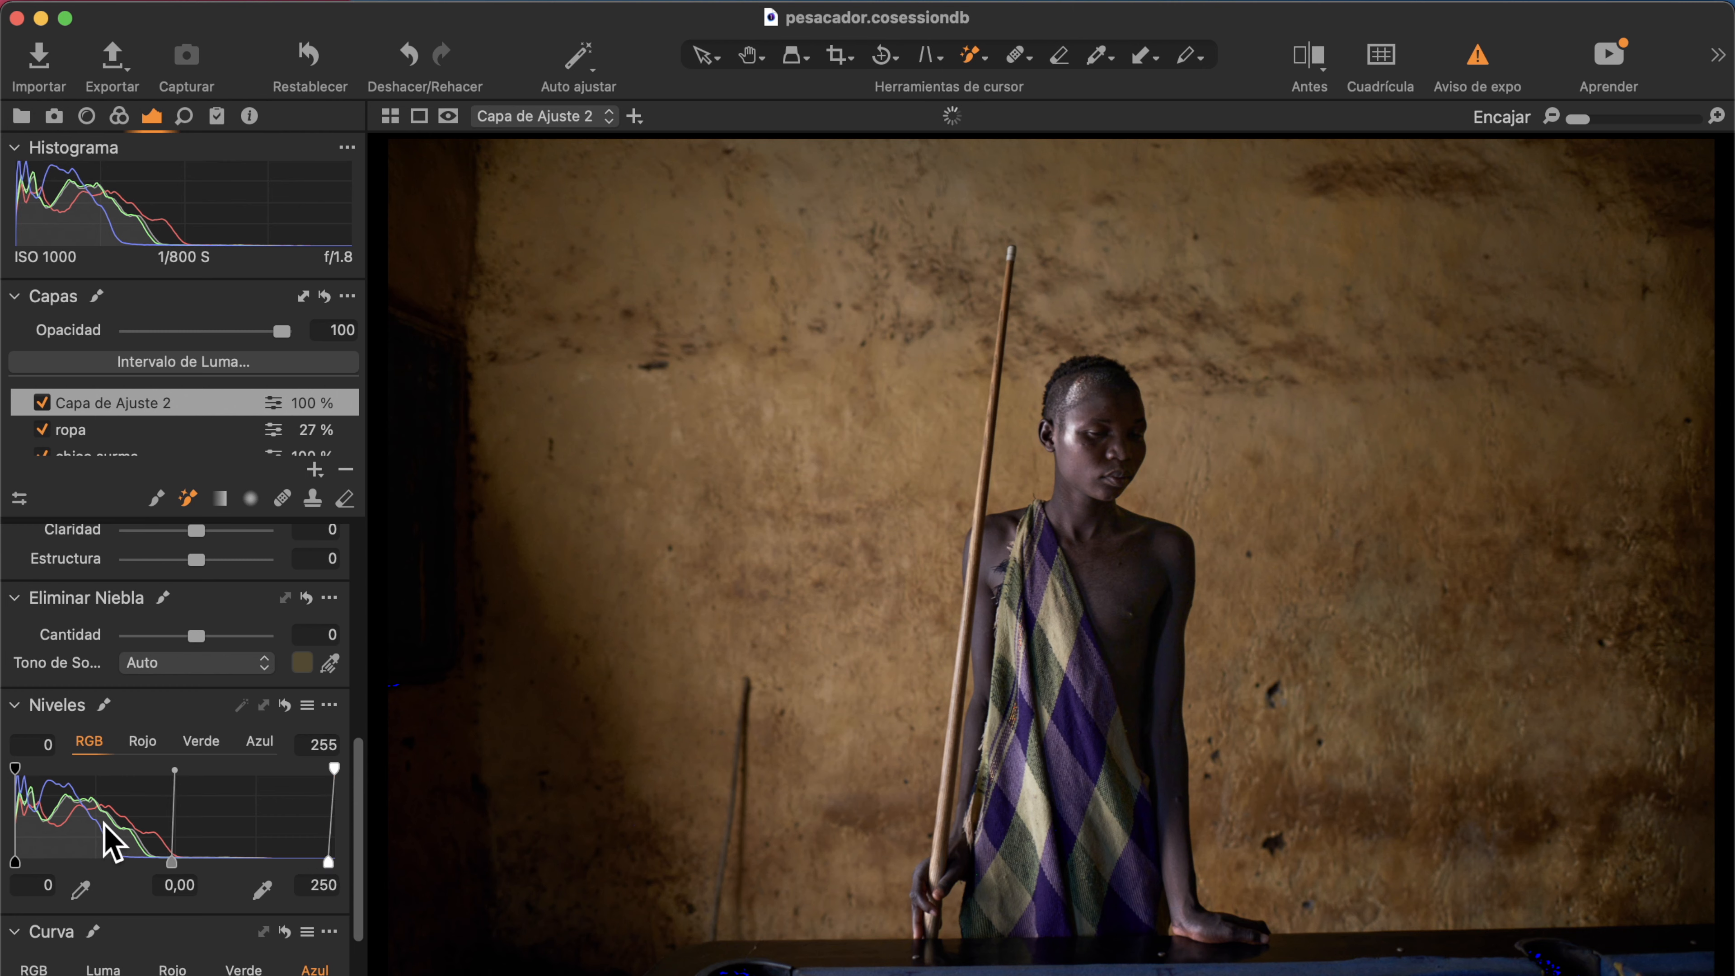
{"action": "left_click_drag", "start_coordinate": [13, 863], "coordinate": [13, 863]}
Lower the table layer's opacity to 23, comparing the image with and without the layer.
{"action": "left_click", "coordinate": [41, 401]}
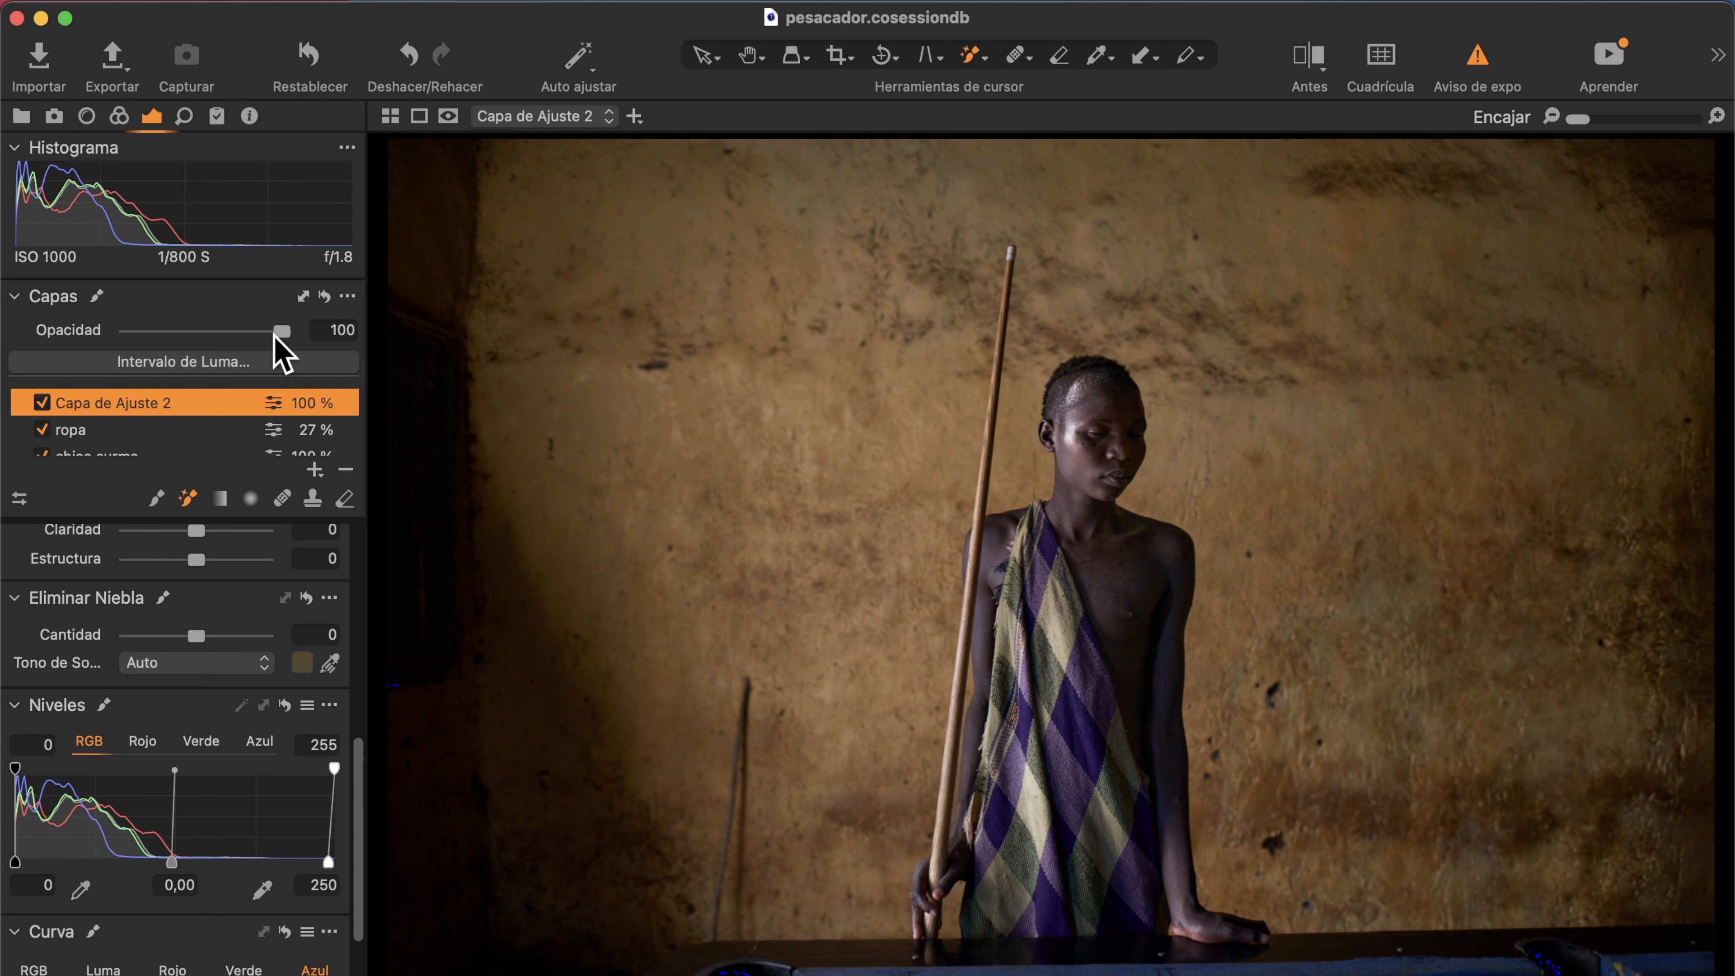
{"action": "left_click_drag", "start_coordinate": [280, 332], "coordinate": [172, 349]}
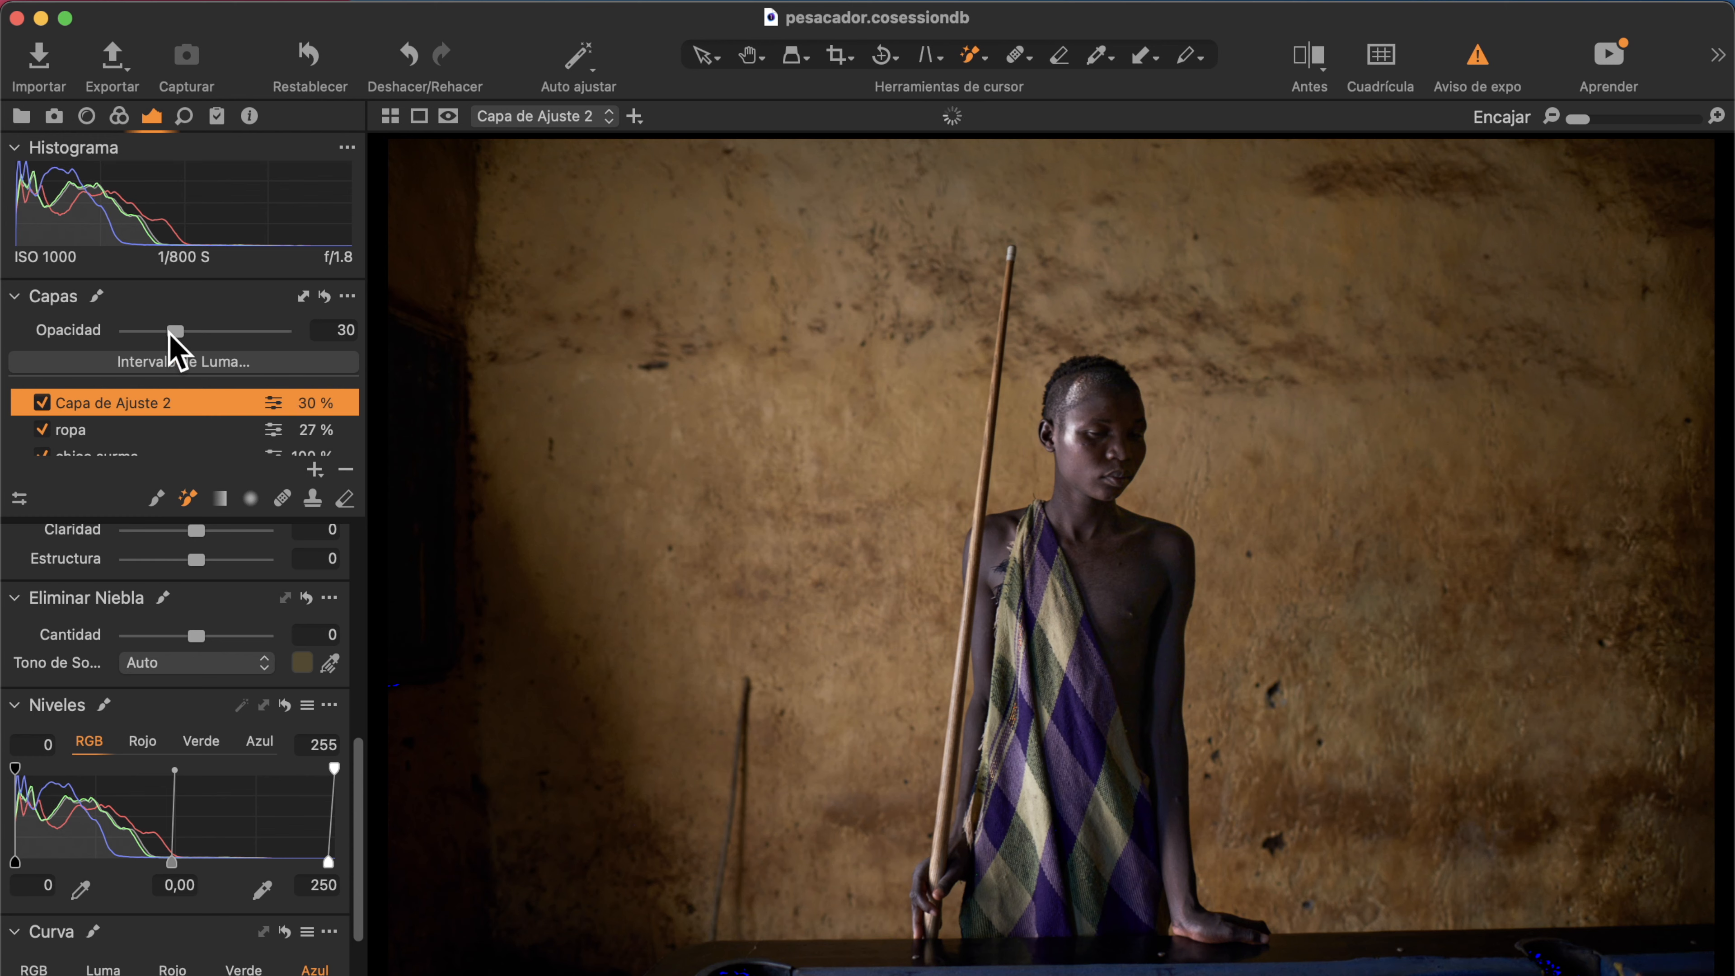
{"action": "left_click", "coordinate": [41, 403]}
{"action": "left_click", "coordinate": [41, 403]}
{"action": "left_click_drag", "start_coordinate": [175, 331], "coordinate": [158, 331]}
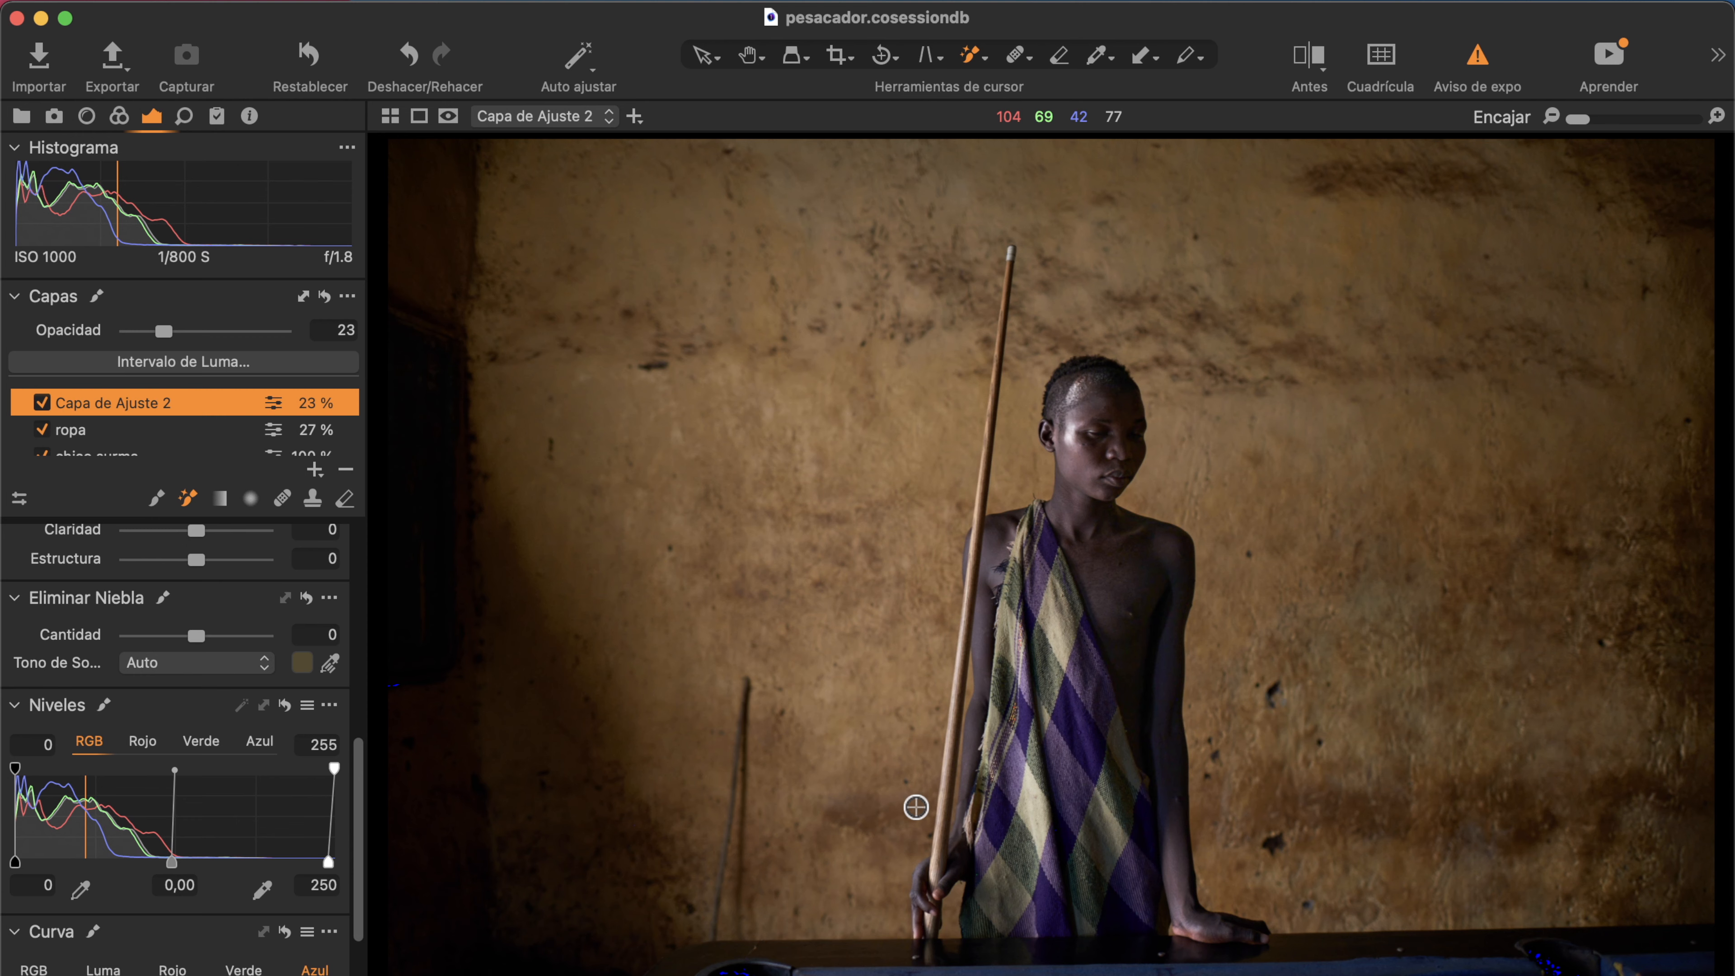
Rename the table's adjustment layer as billar.
{"action": "double_click", "coordinate": [167, 403]}
{"action": "type", "text": "billar"}
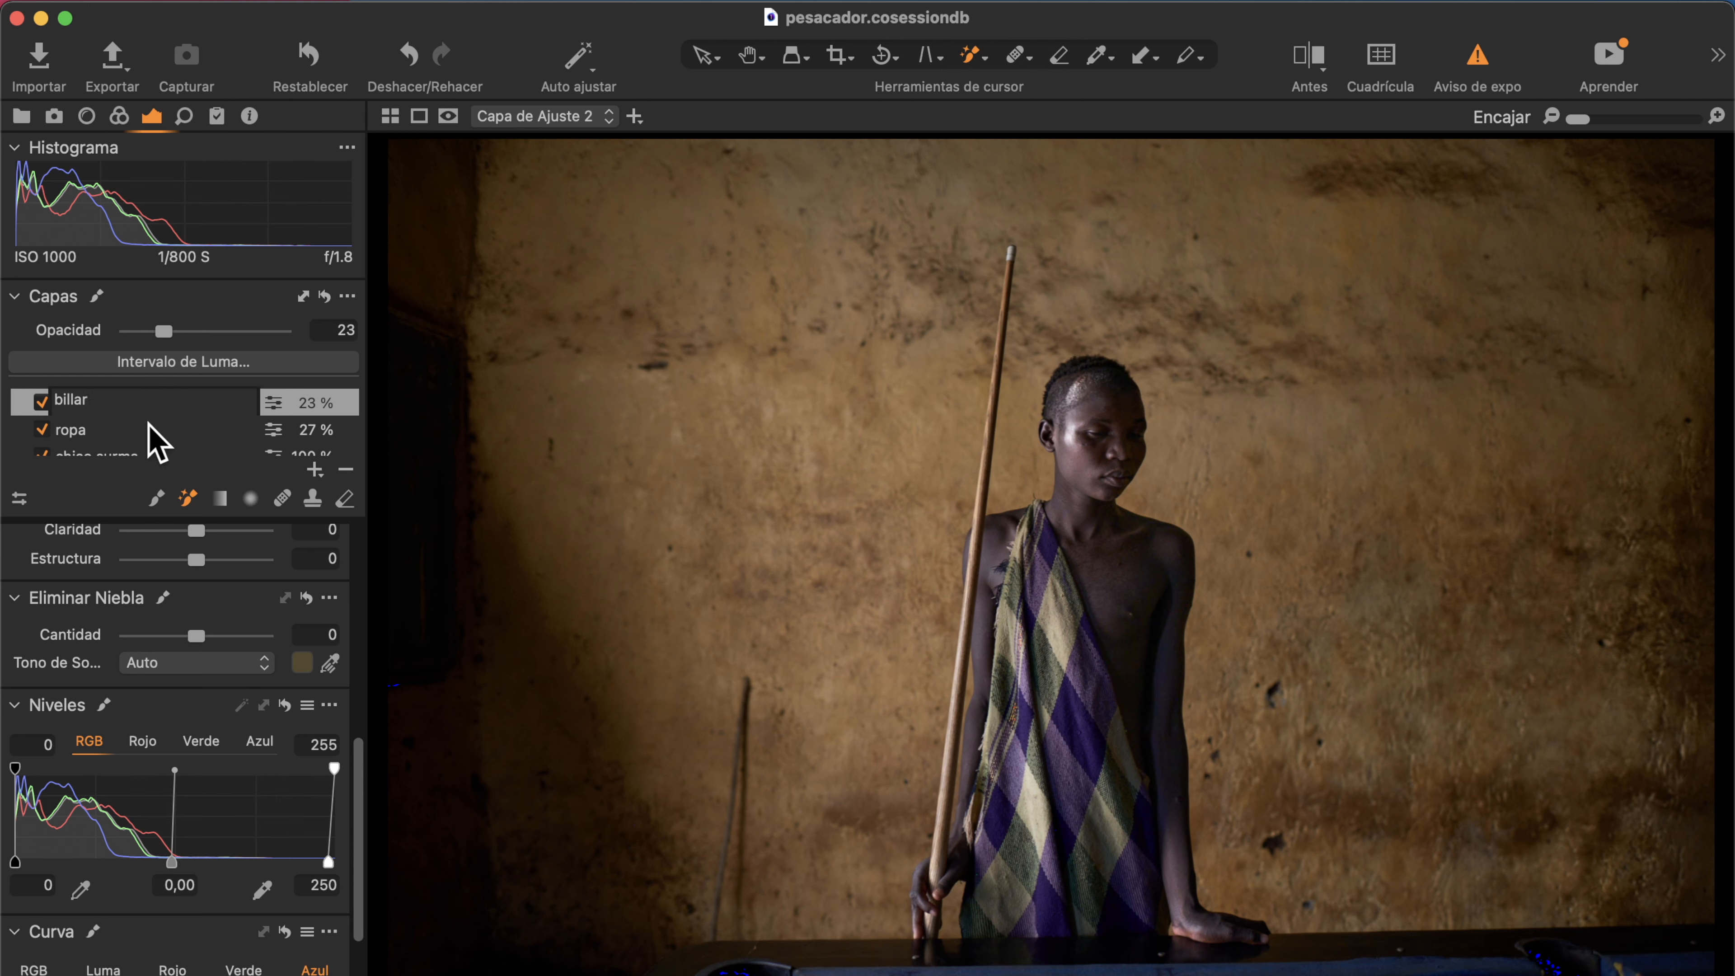
{"action": "key", "text": "Return"}
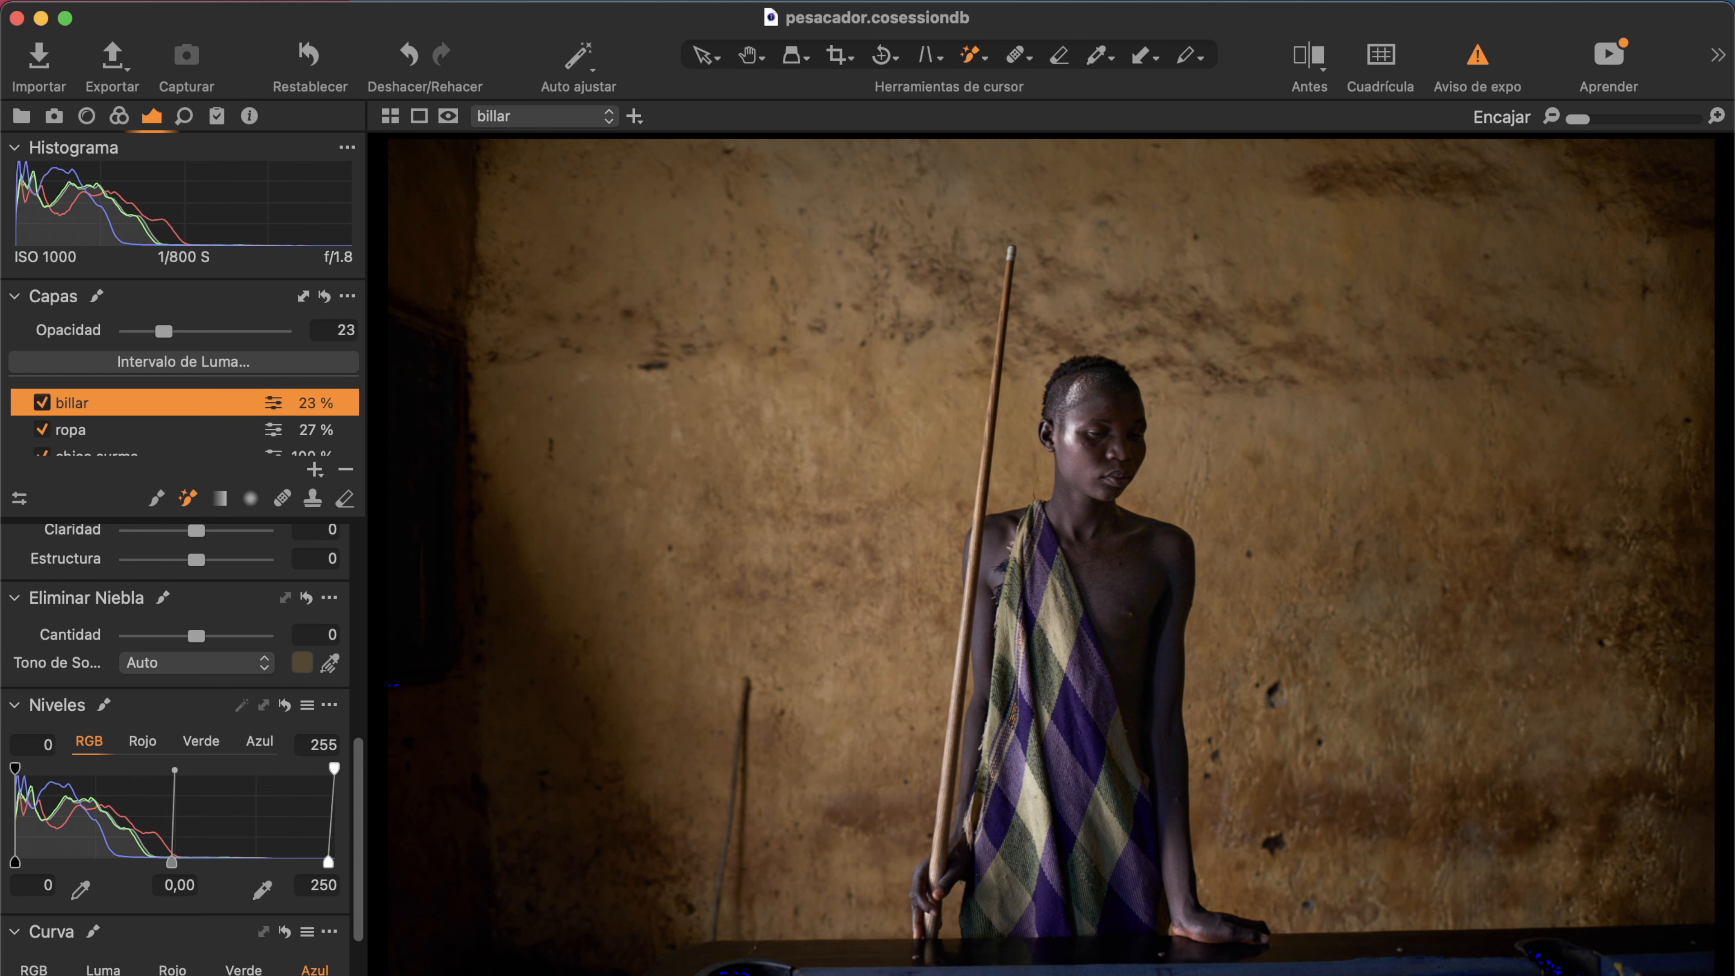
Create a filled adjustment layer and copy the mask of the pared layer into it.
{"action": "scroll", "coordinate": [116, 419], "scroll_direction": "down", "scroll_amount": 2}
{"action": "scroll", "coordinate": [116, 425], "scroll_direction": "down", "scroll_amount": 2}
{"action": "scroll", "coordinate": [205, 425], "scroll_direction": "up", "scroll_amount": 3}
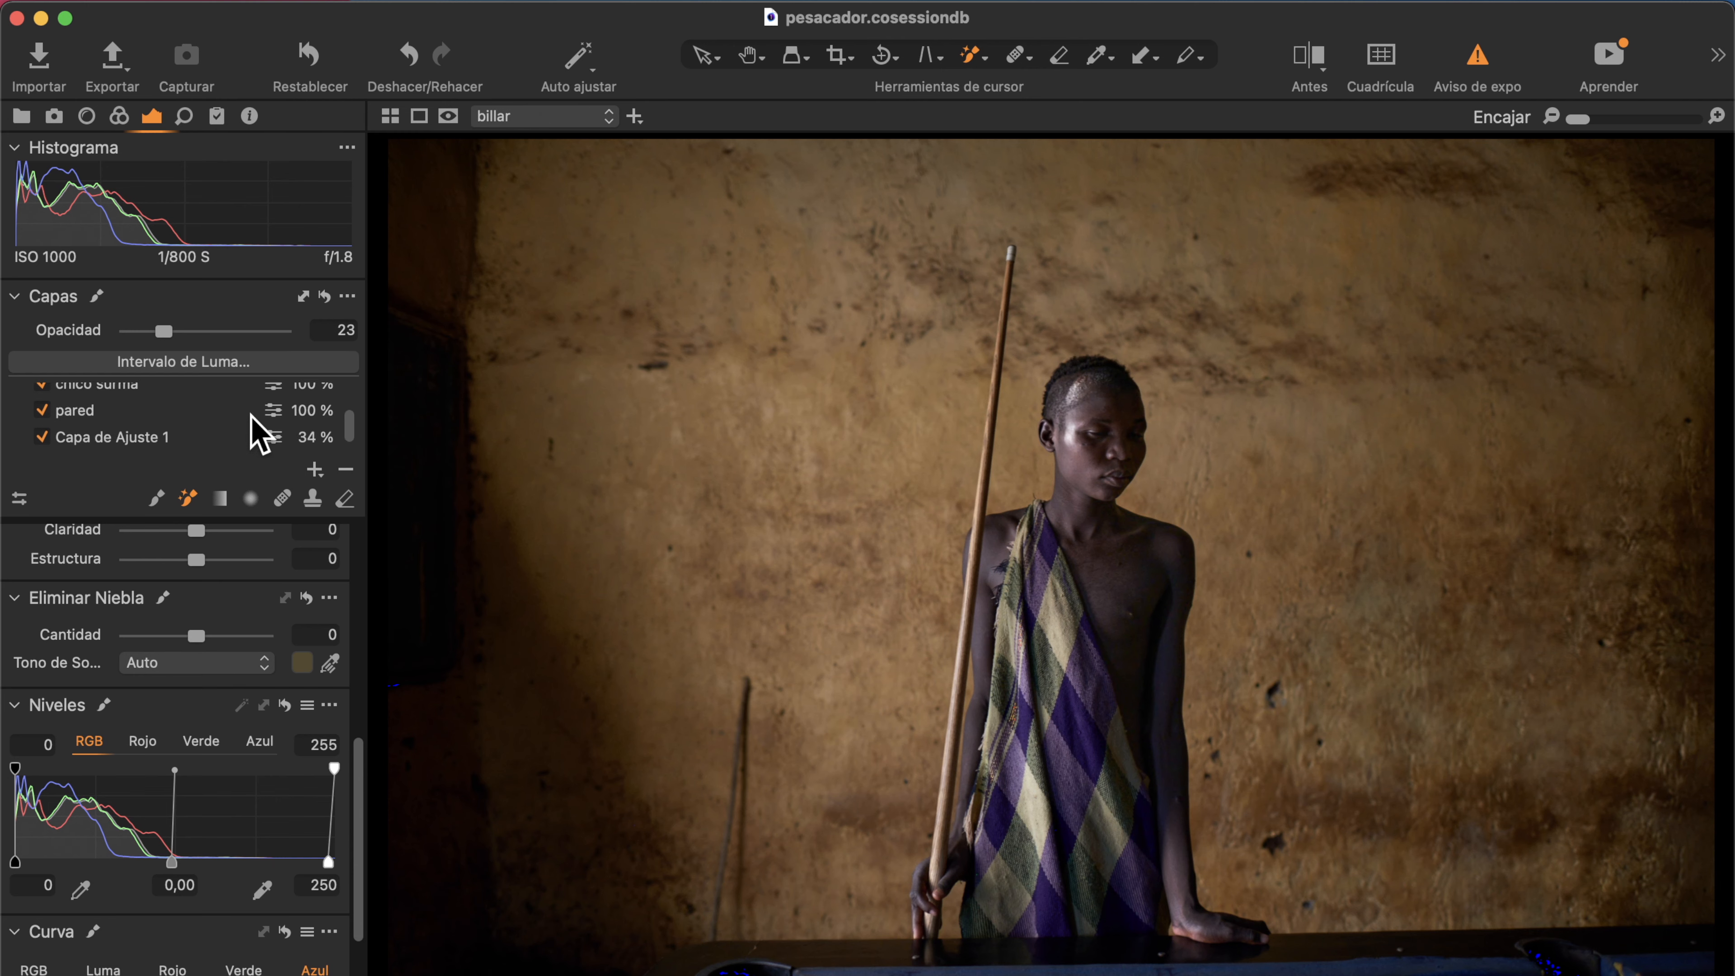
{"action": "scroll", "coordinate": [256, 425], "scroll_direction": "down", "scroll_amount": 2}
{"action": "scroll", "coordinate": [77, 396], "scroll_direction": "up", "scroll_amount": 3}
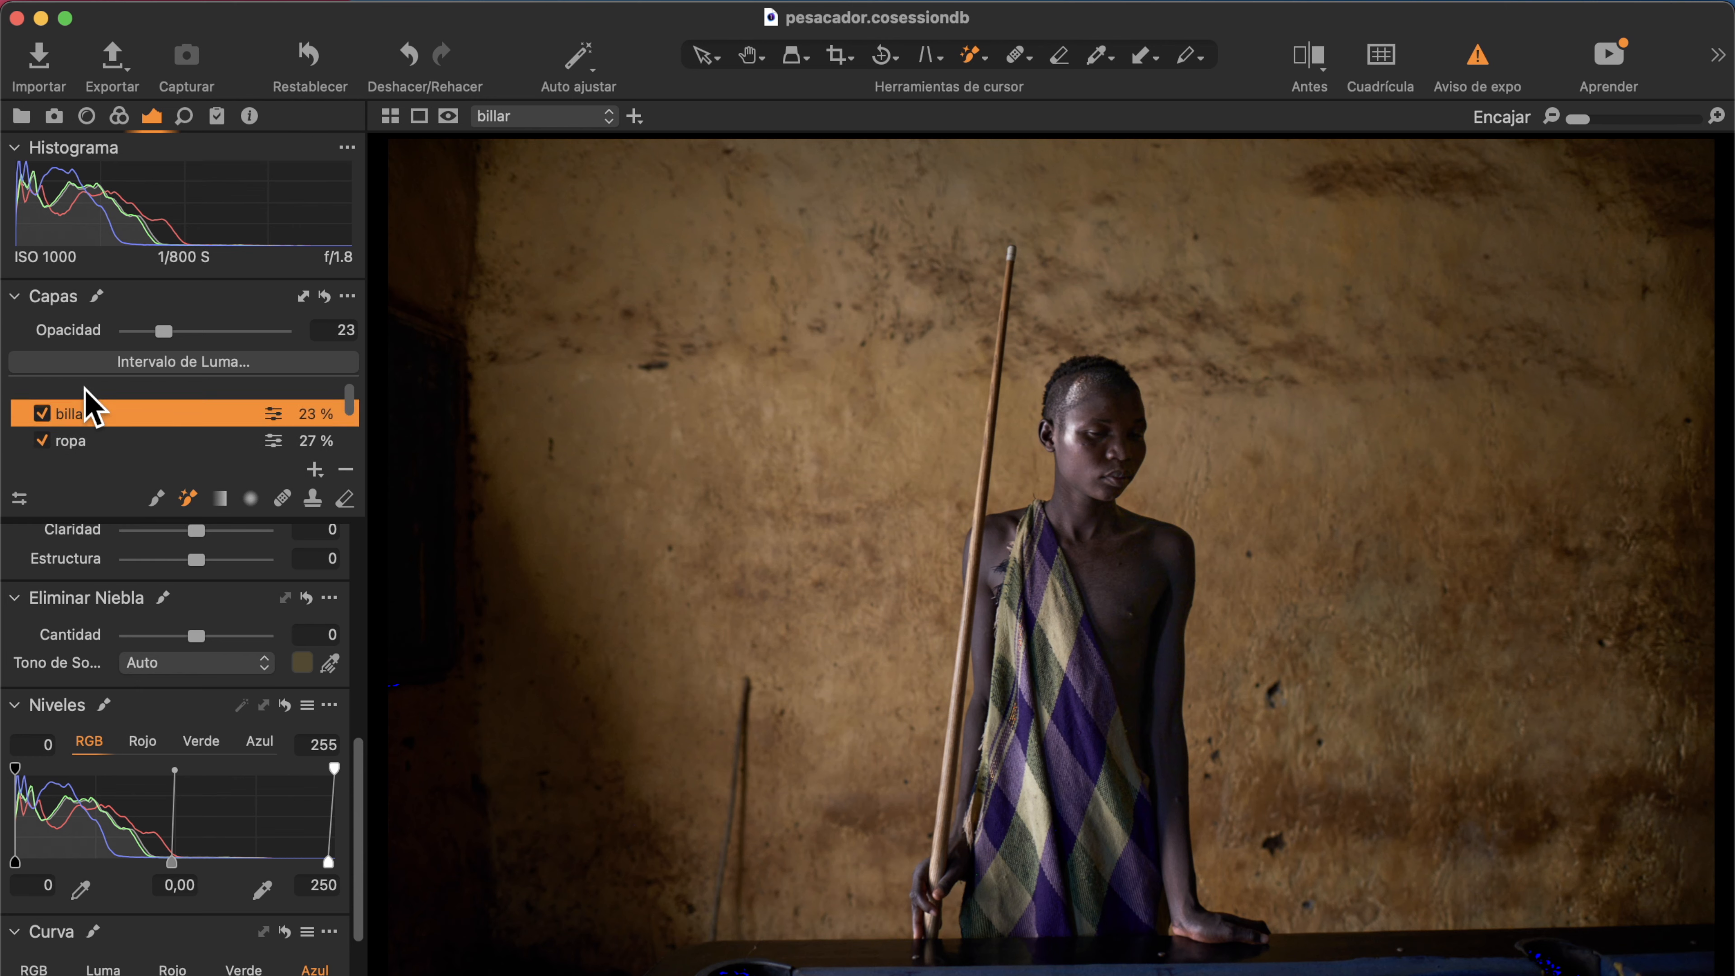
{"action": "left_click", "coordinate": [314, 469]}
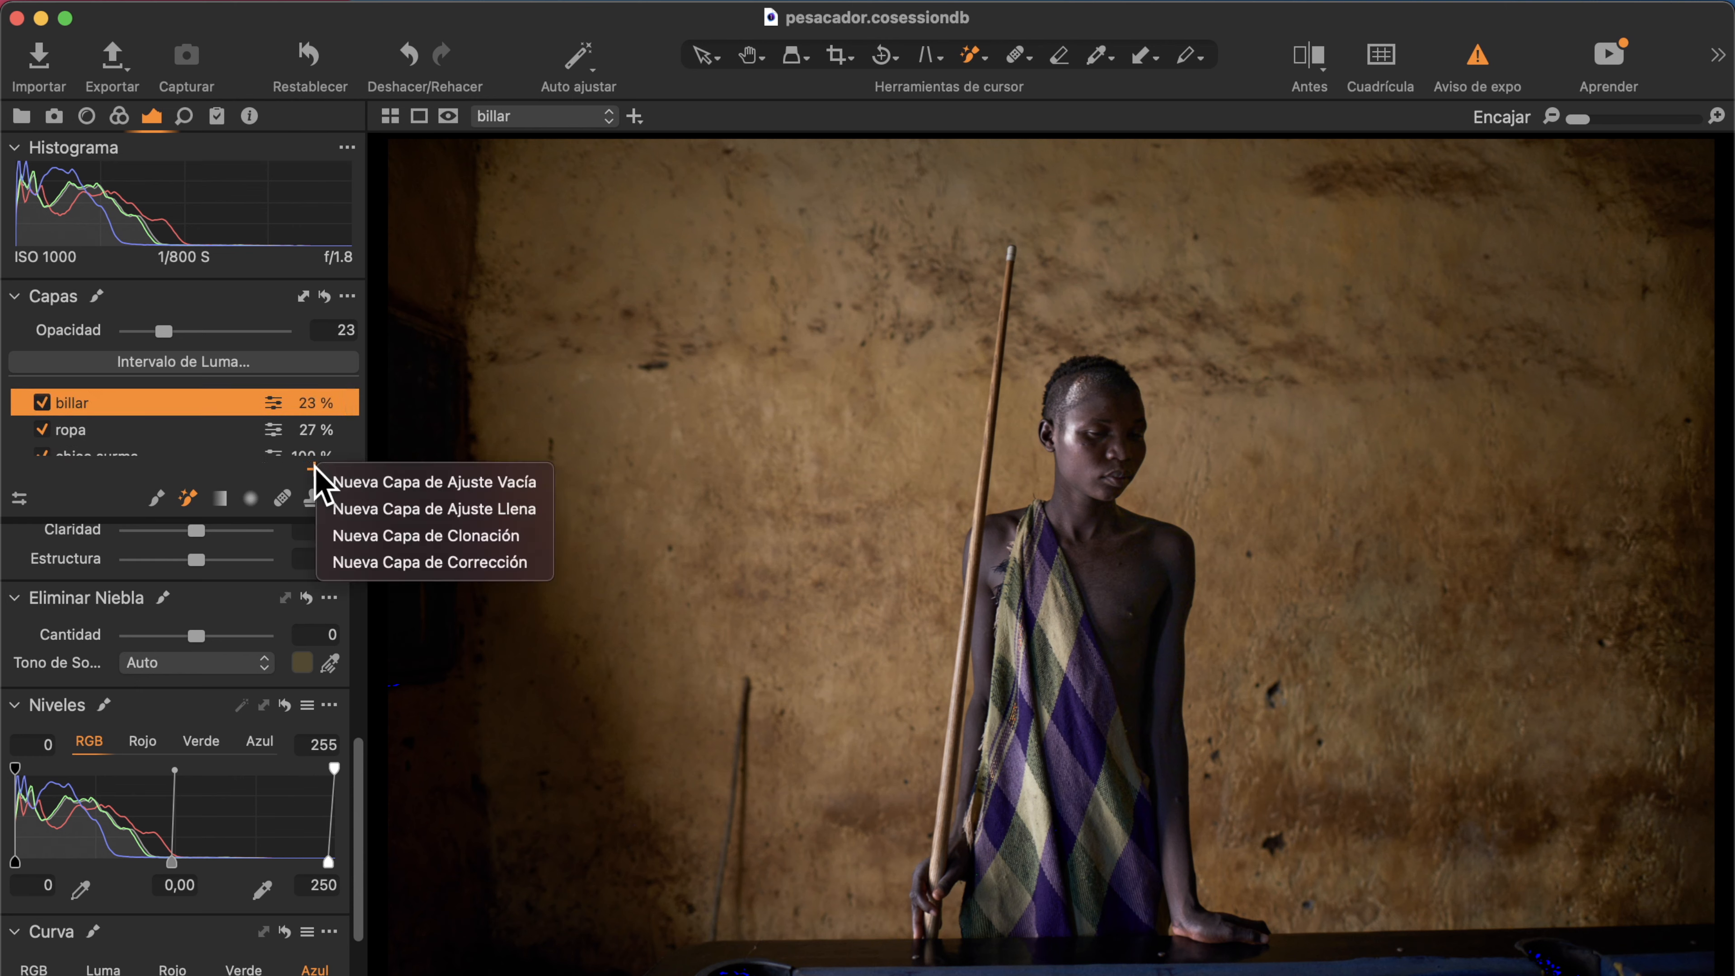
{"action": "left_click", "coordinate": [378, 505]}
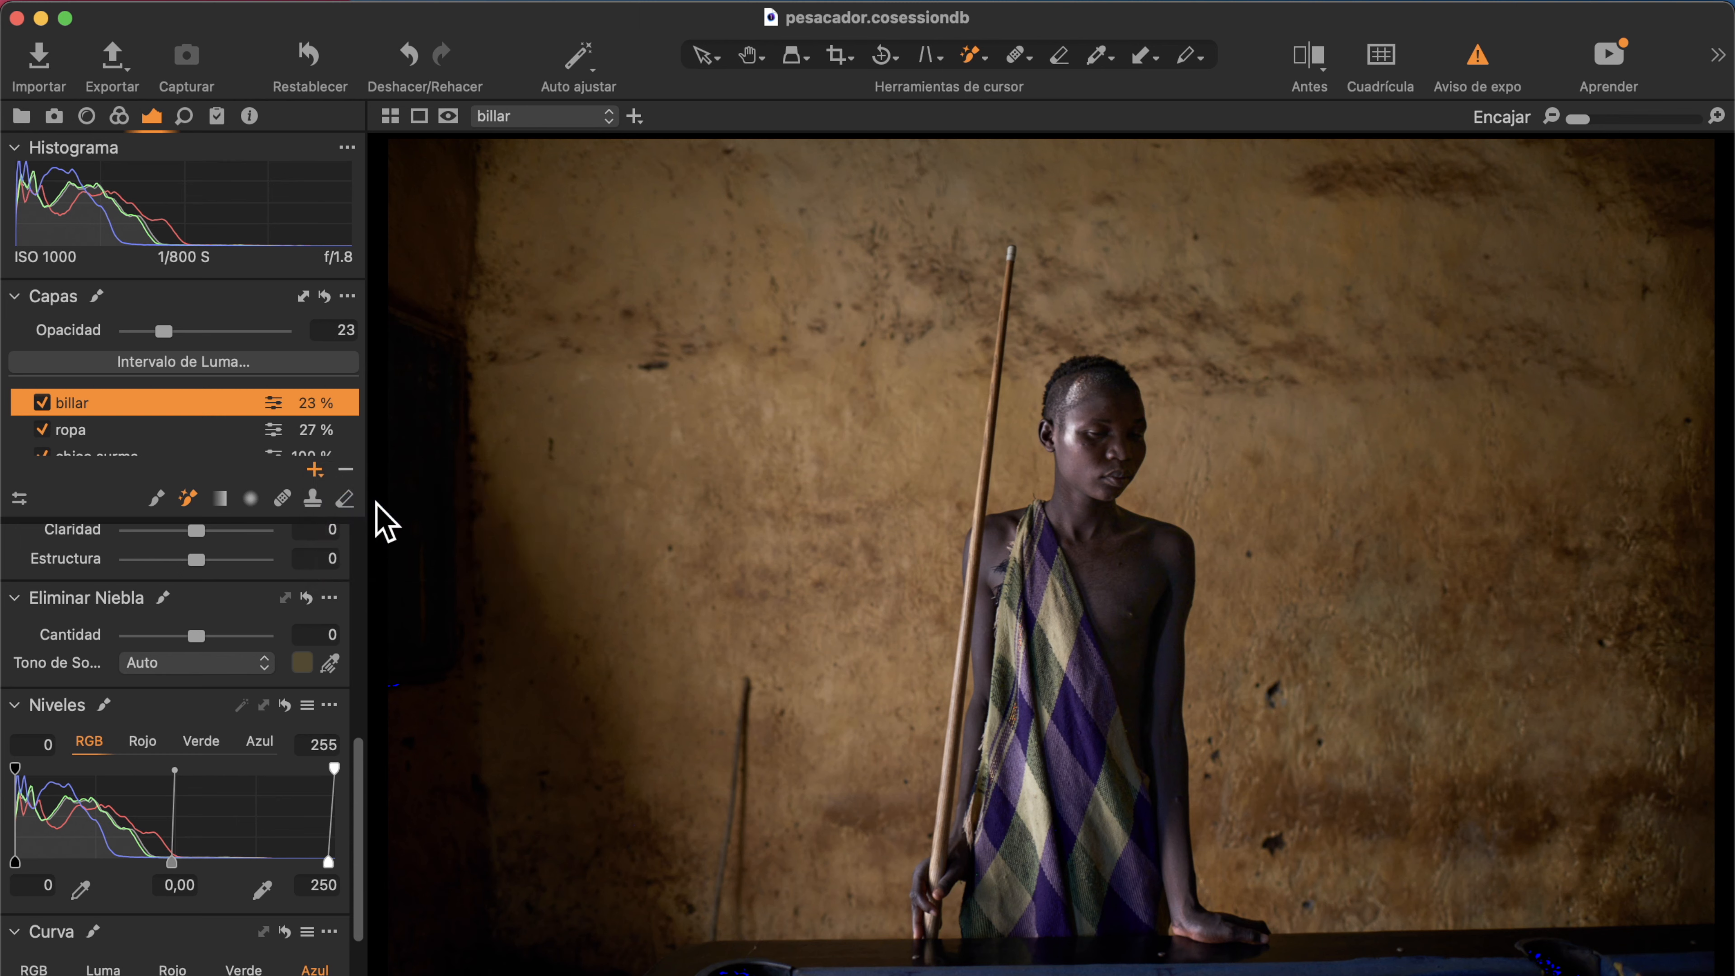
{"action": "right_click", "coordinate": [154, 403]}
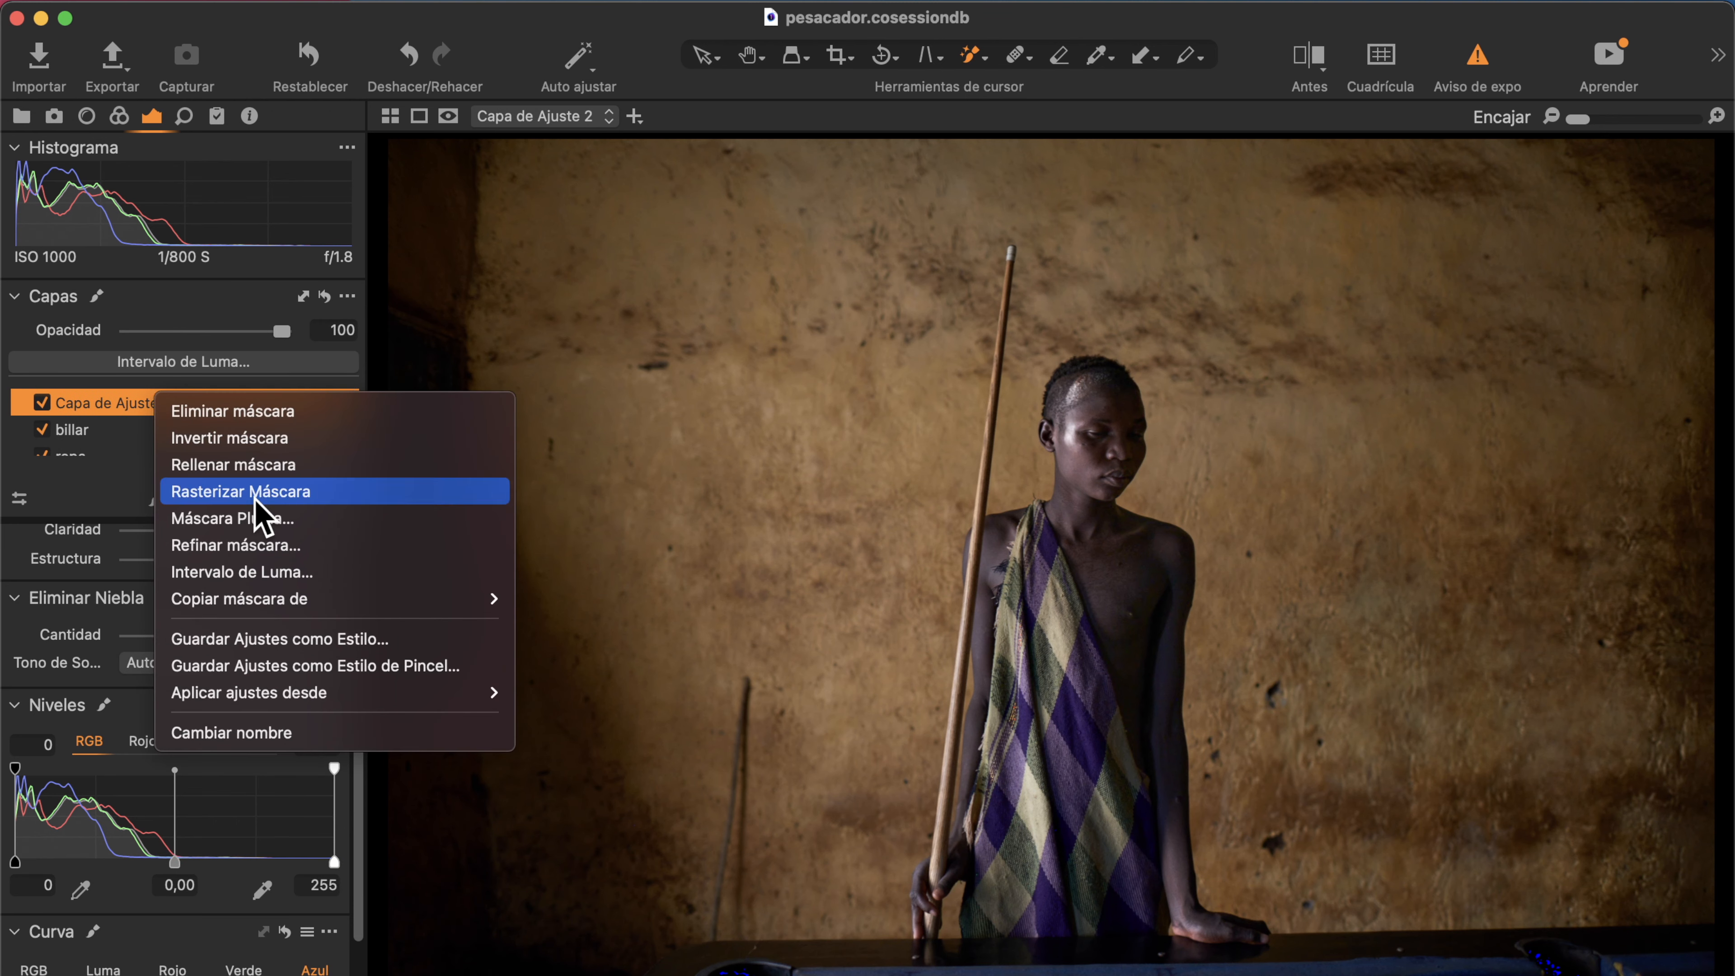
{"action": "mouse_move", "coordinate": [299, 601]}
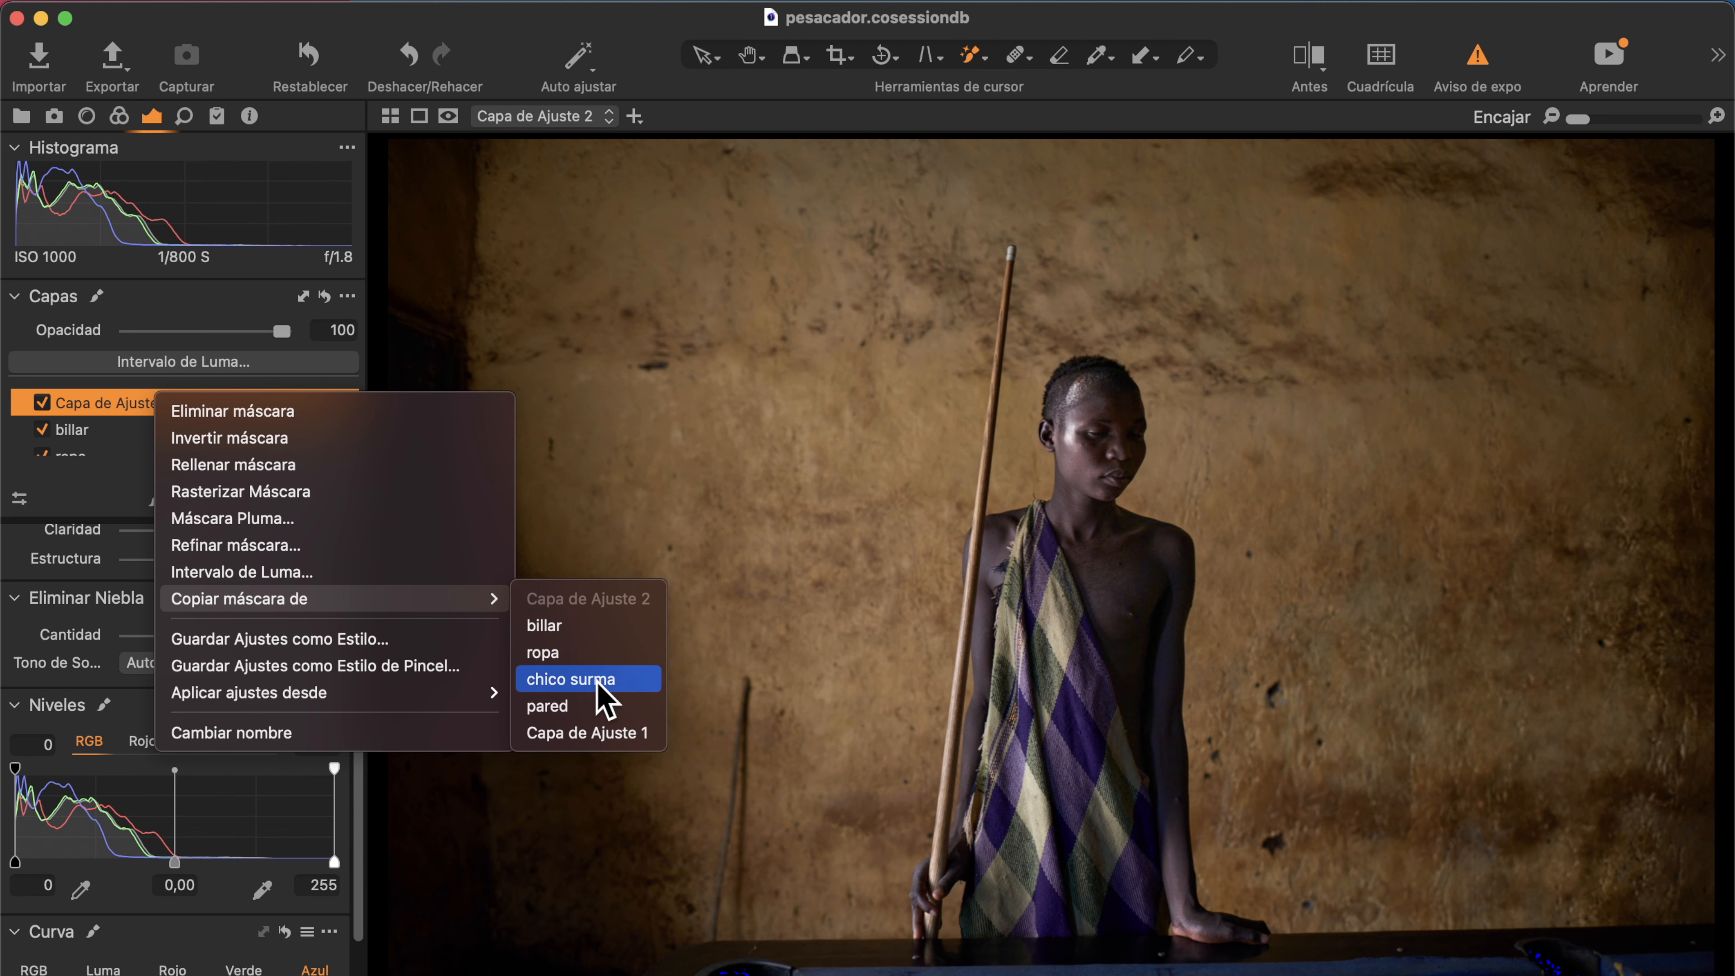
{"action": "left_click", "coordinate": [565, 708]}
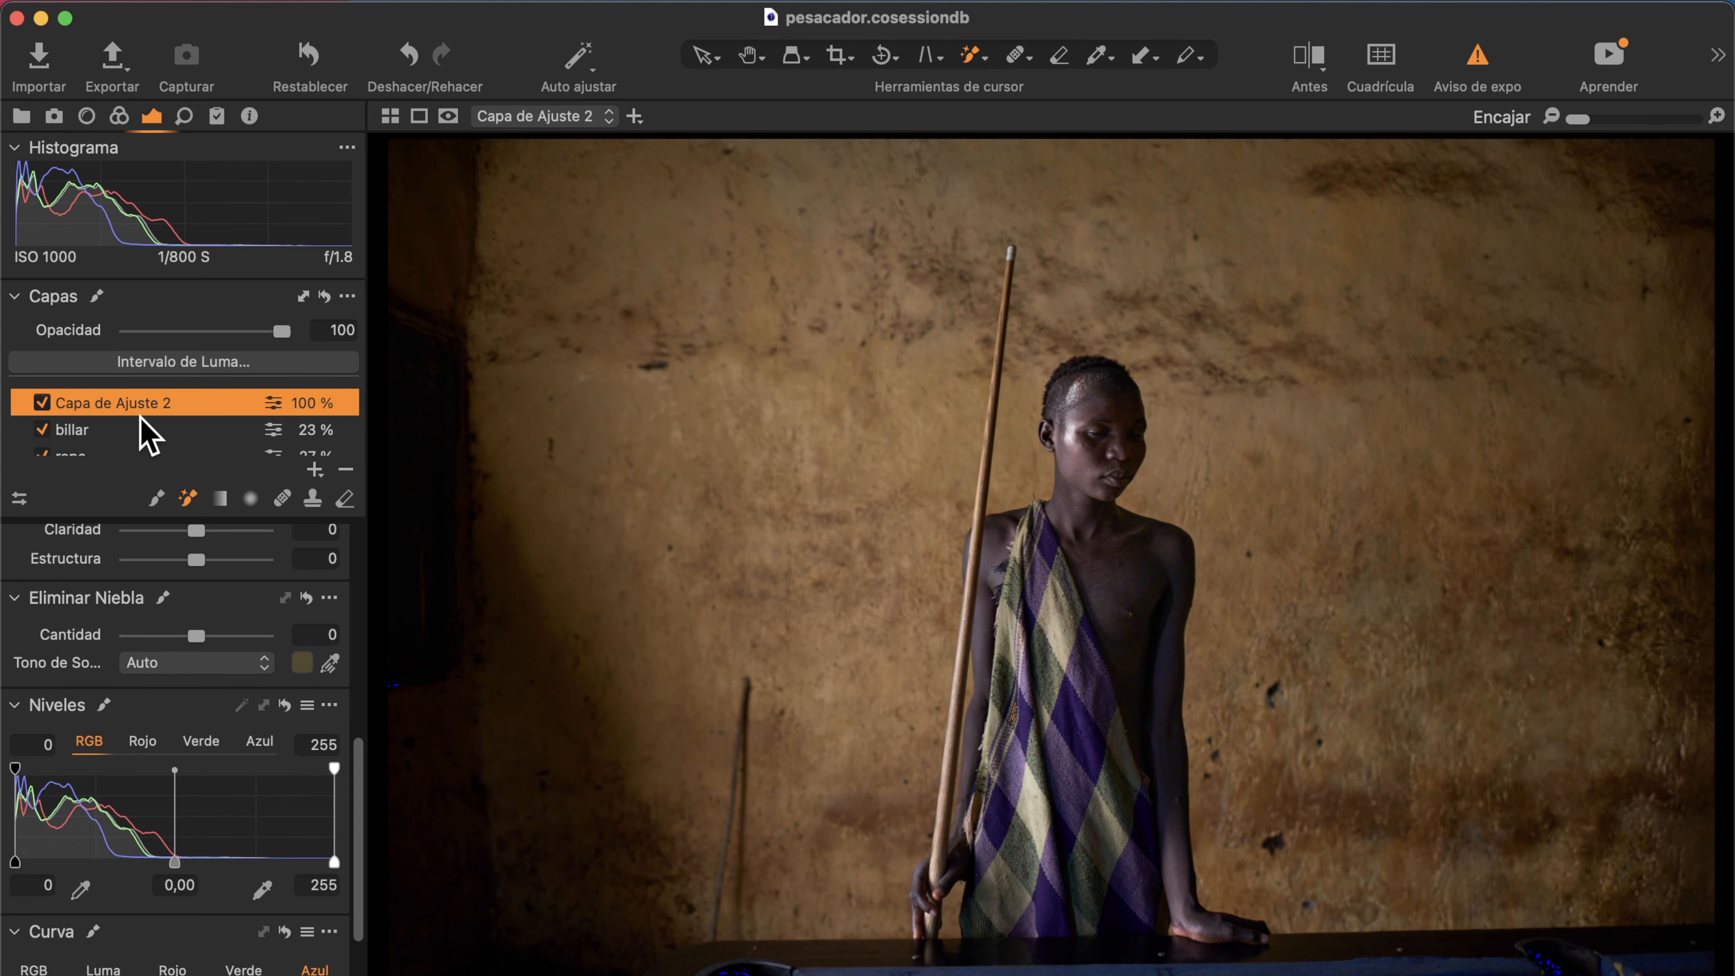
Rename the new wall adjustment layer as pared color.
{"action": "scroll", "coordinate": [141, 419], "scroll_direction": "up", "scroll_amount": 2}
{"action": "double_click", "coordinate": [130, 403]}
{"action": "type", "text": "pared color"}
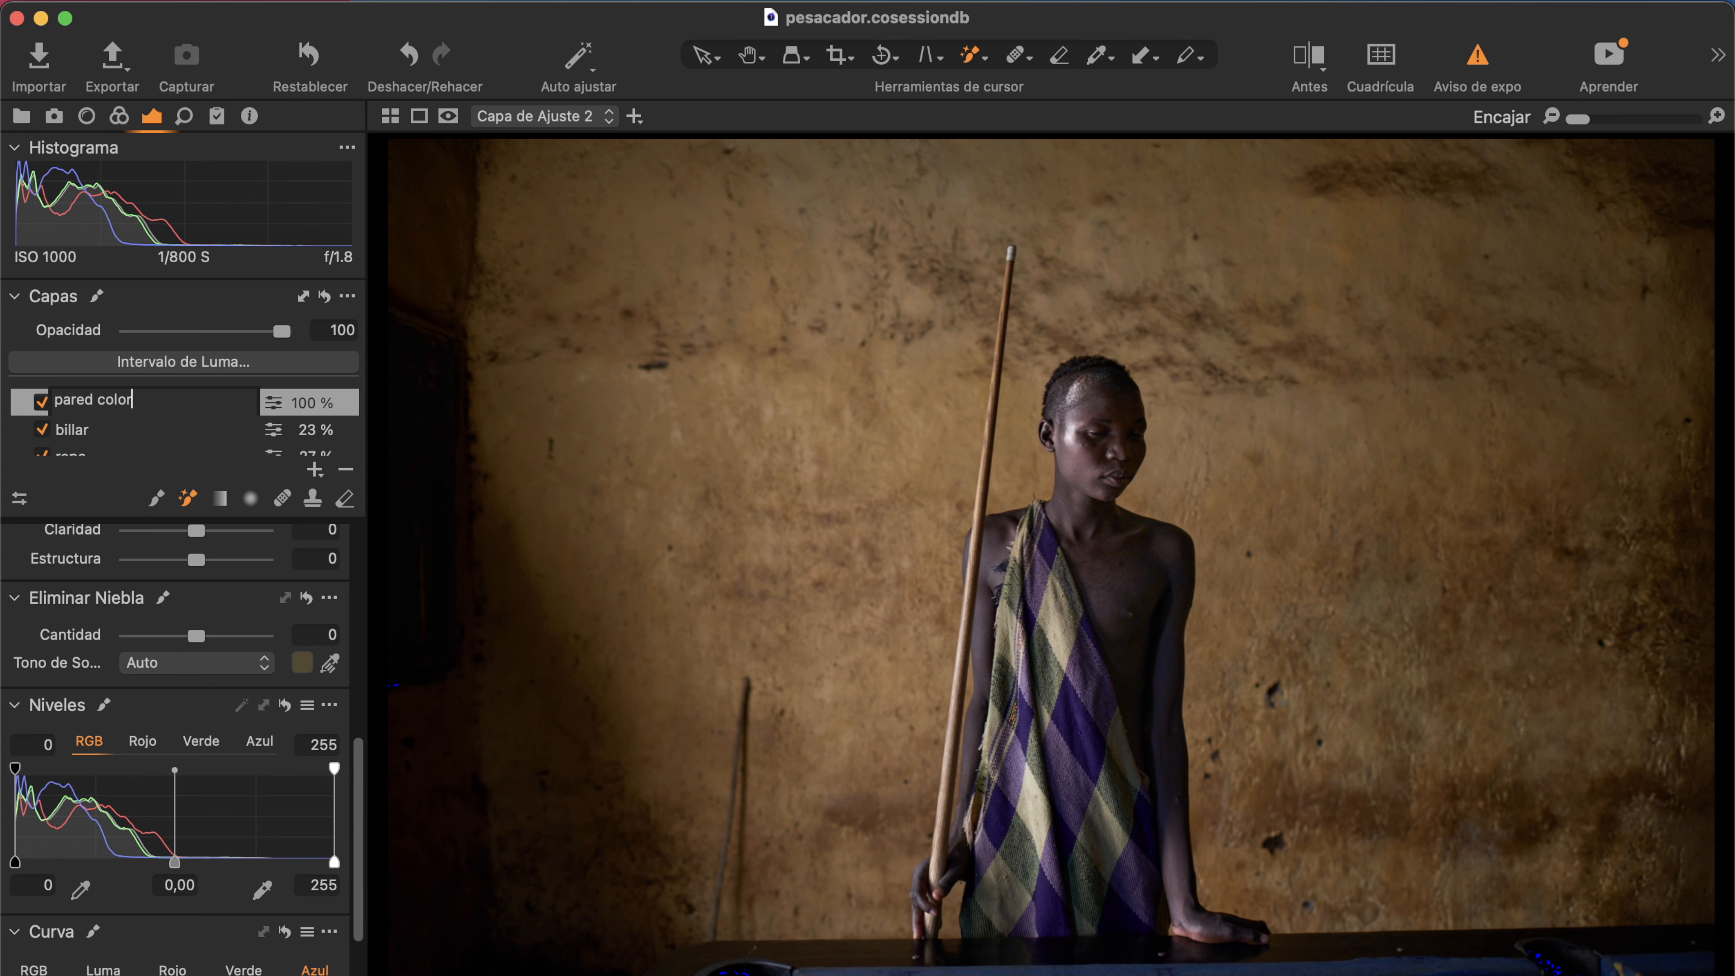
{"action": "key", "text": "Return"}
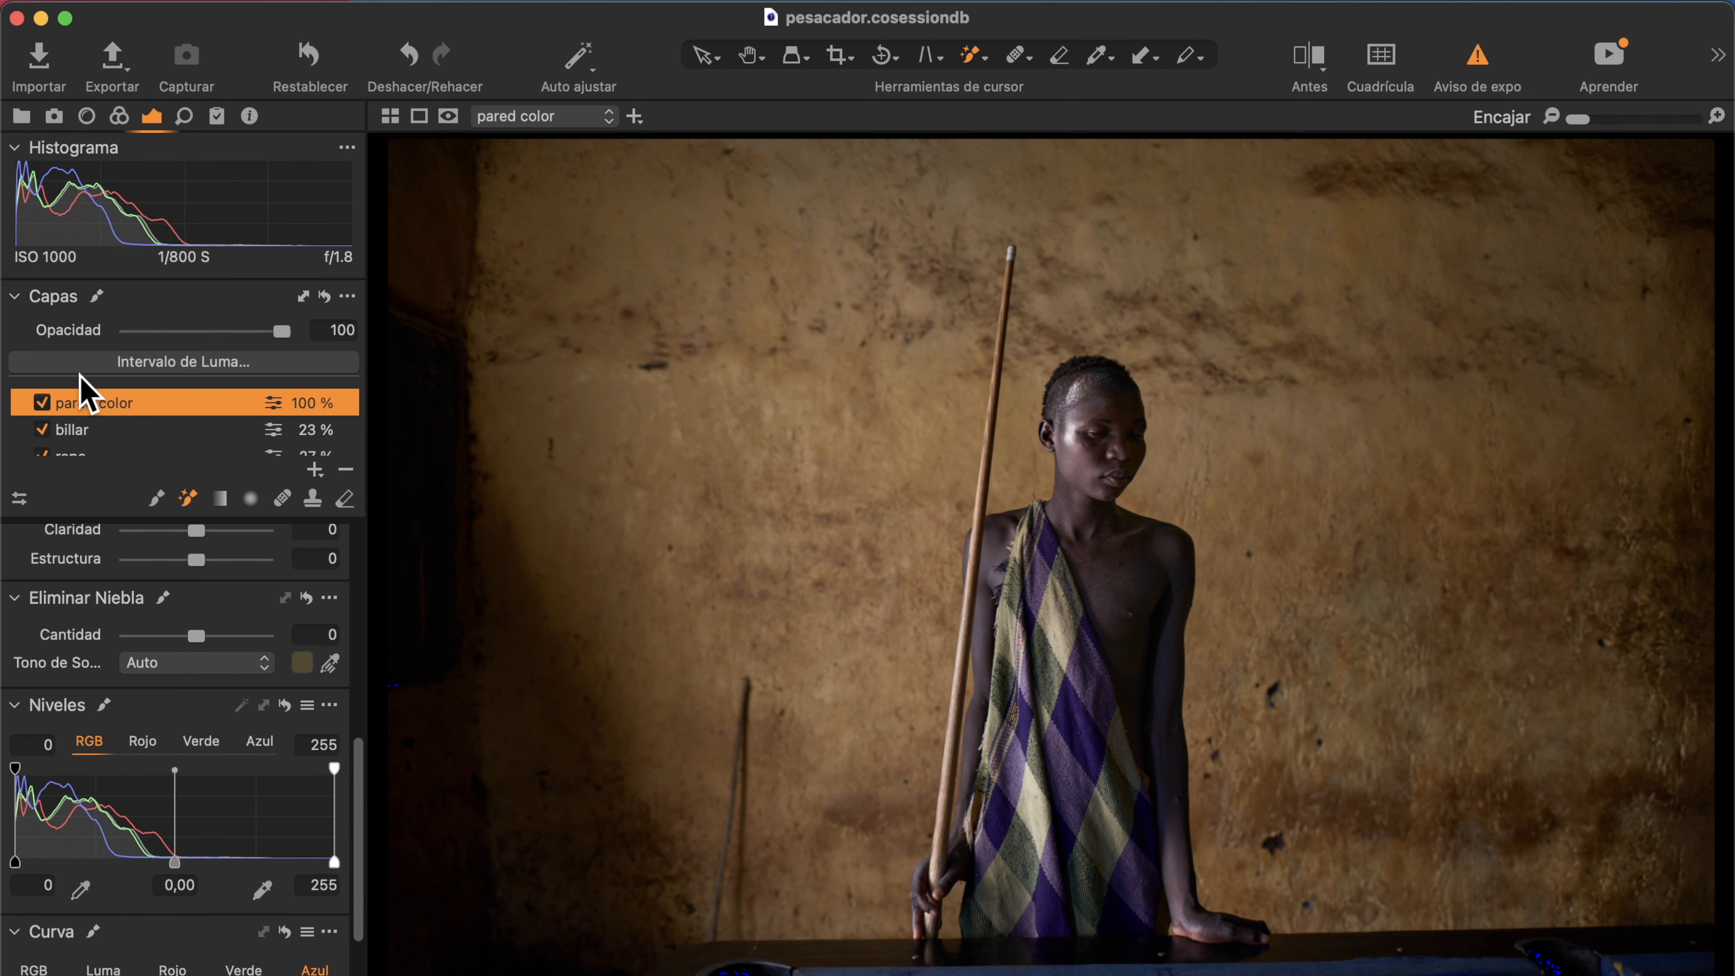
Display the pared color layer's mask to examine its coverage of the wall, and hide it again.
{"action": "key", "text": "m"}
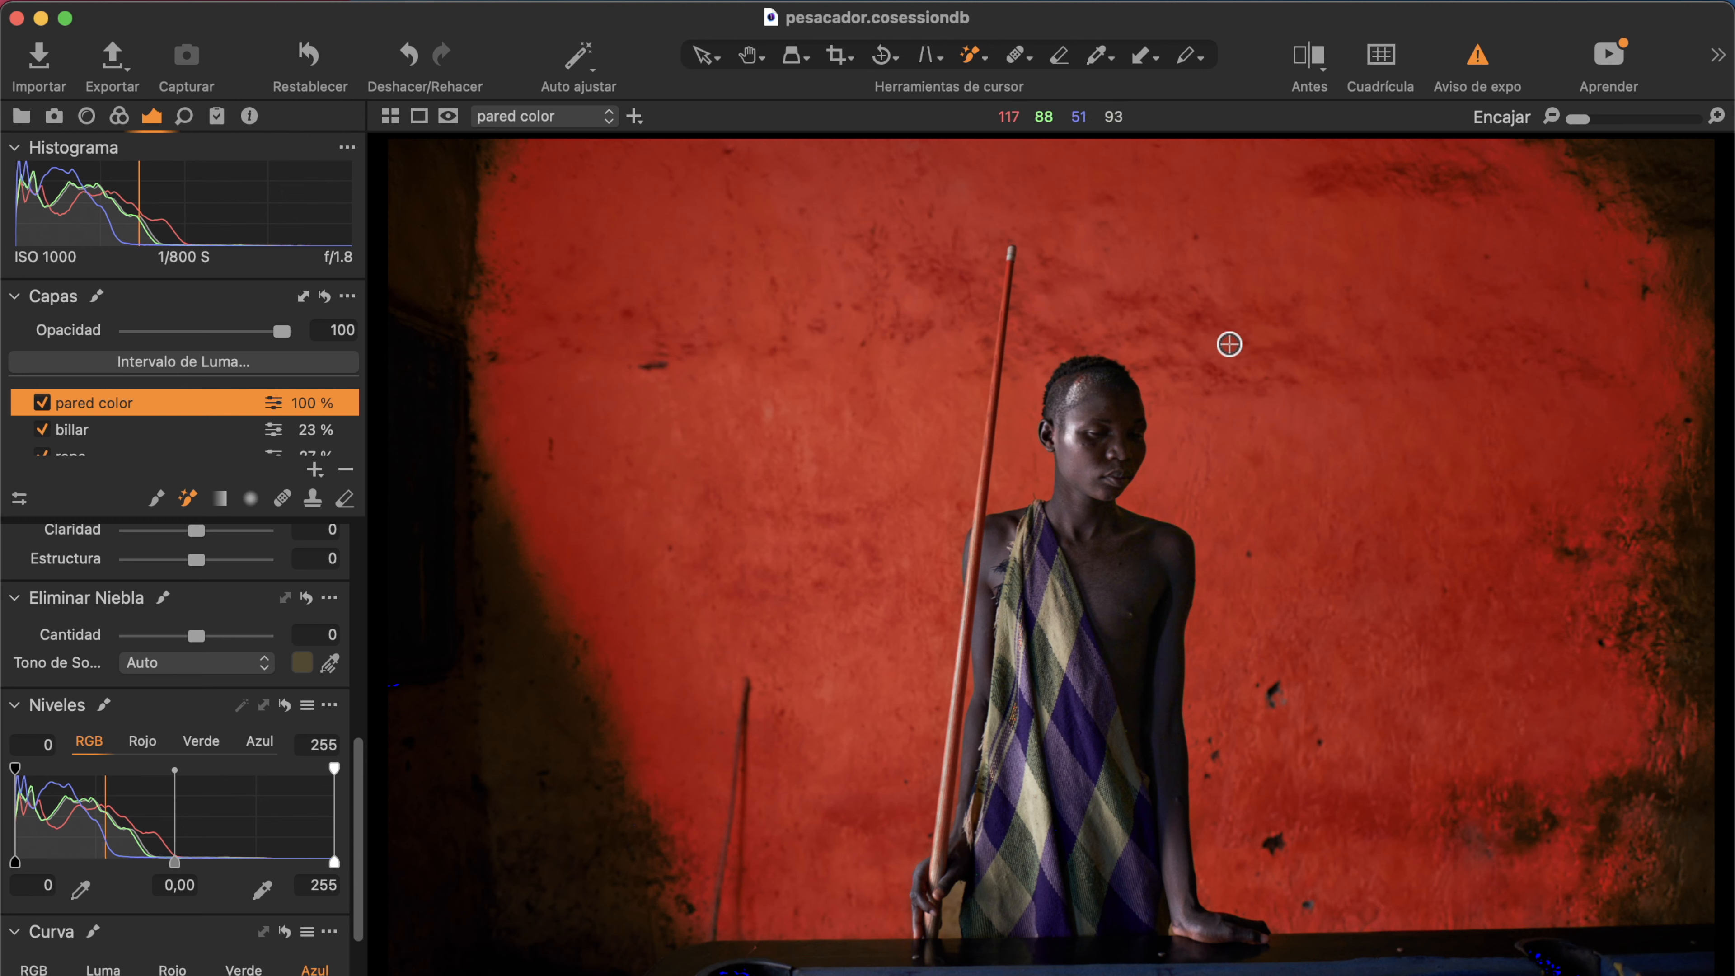
{"action": "scroll", "coordinate": [193, 445], "scroll_direction": "down", "scroll_amount": 4}
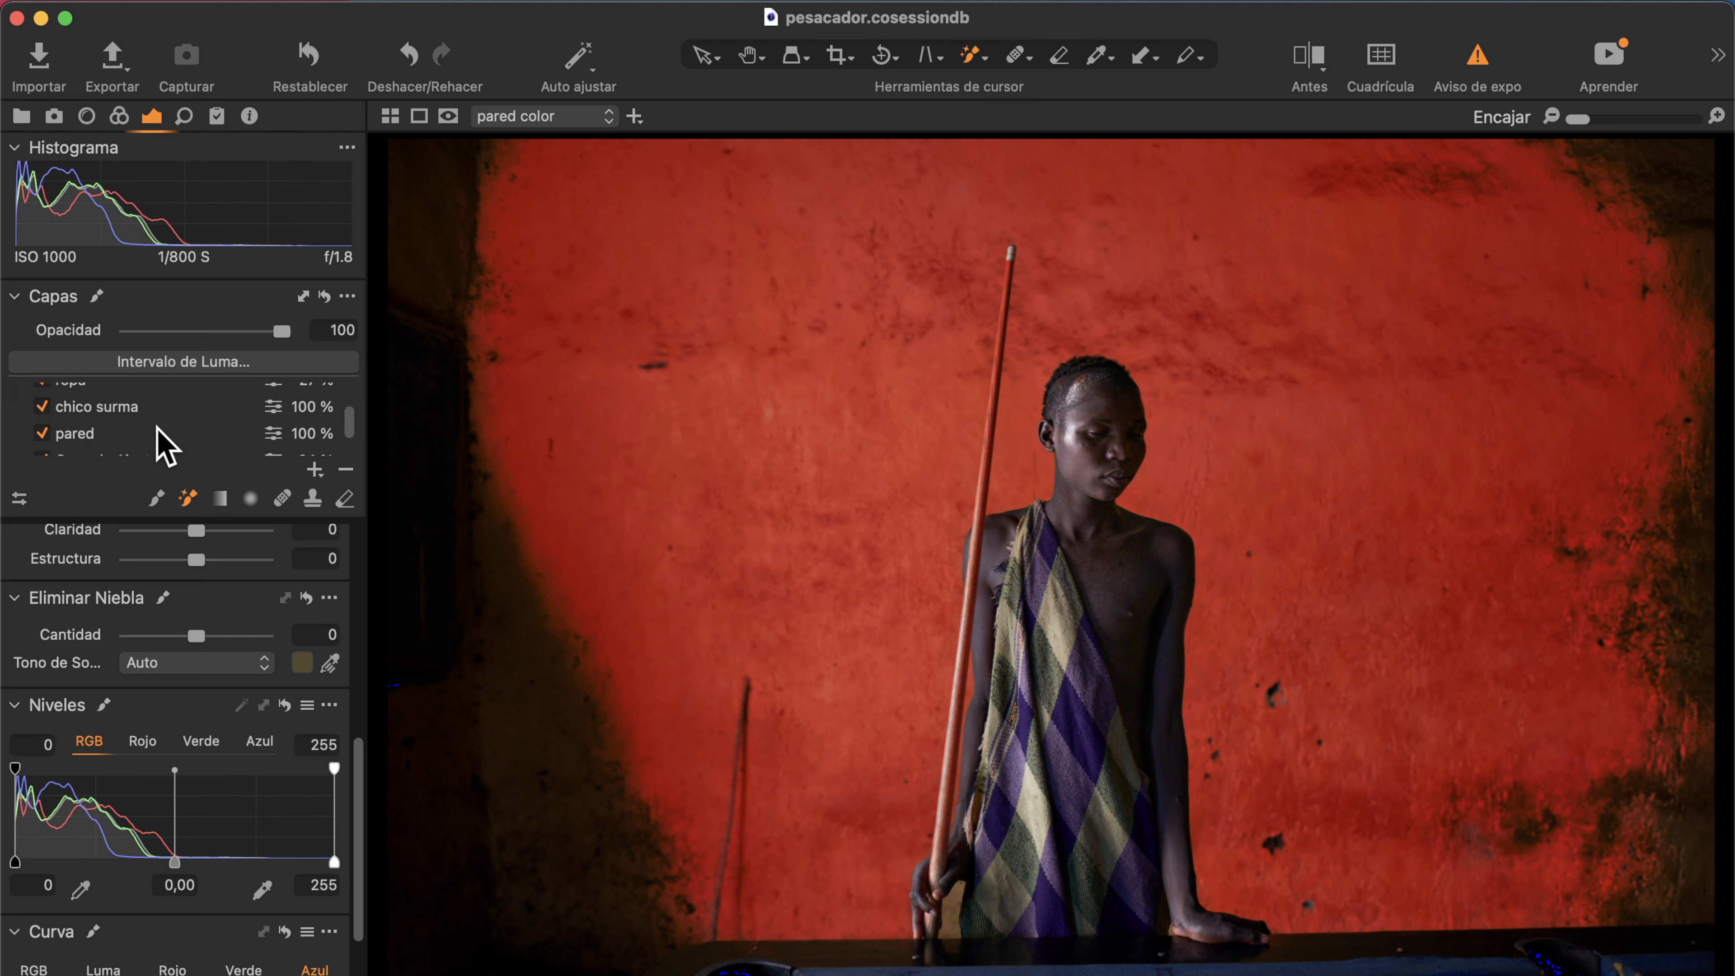
{"action": "scroll", "coordinate": [109, 441], "scroll_direction": "up", "scroll_amount": 4}
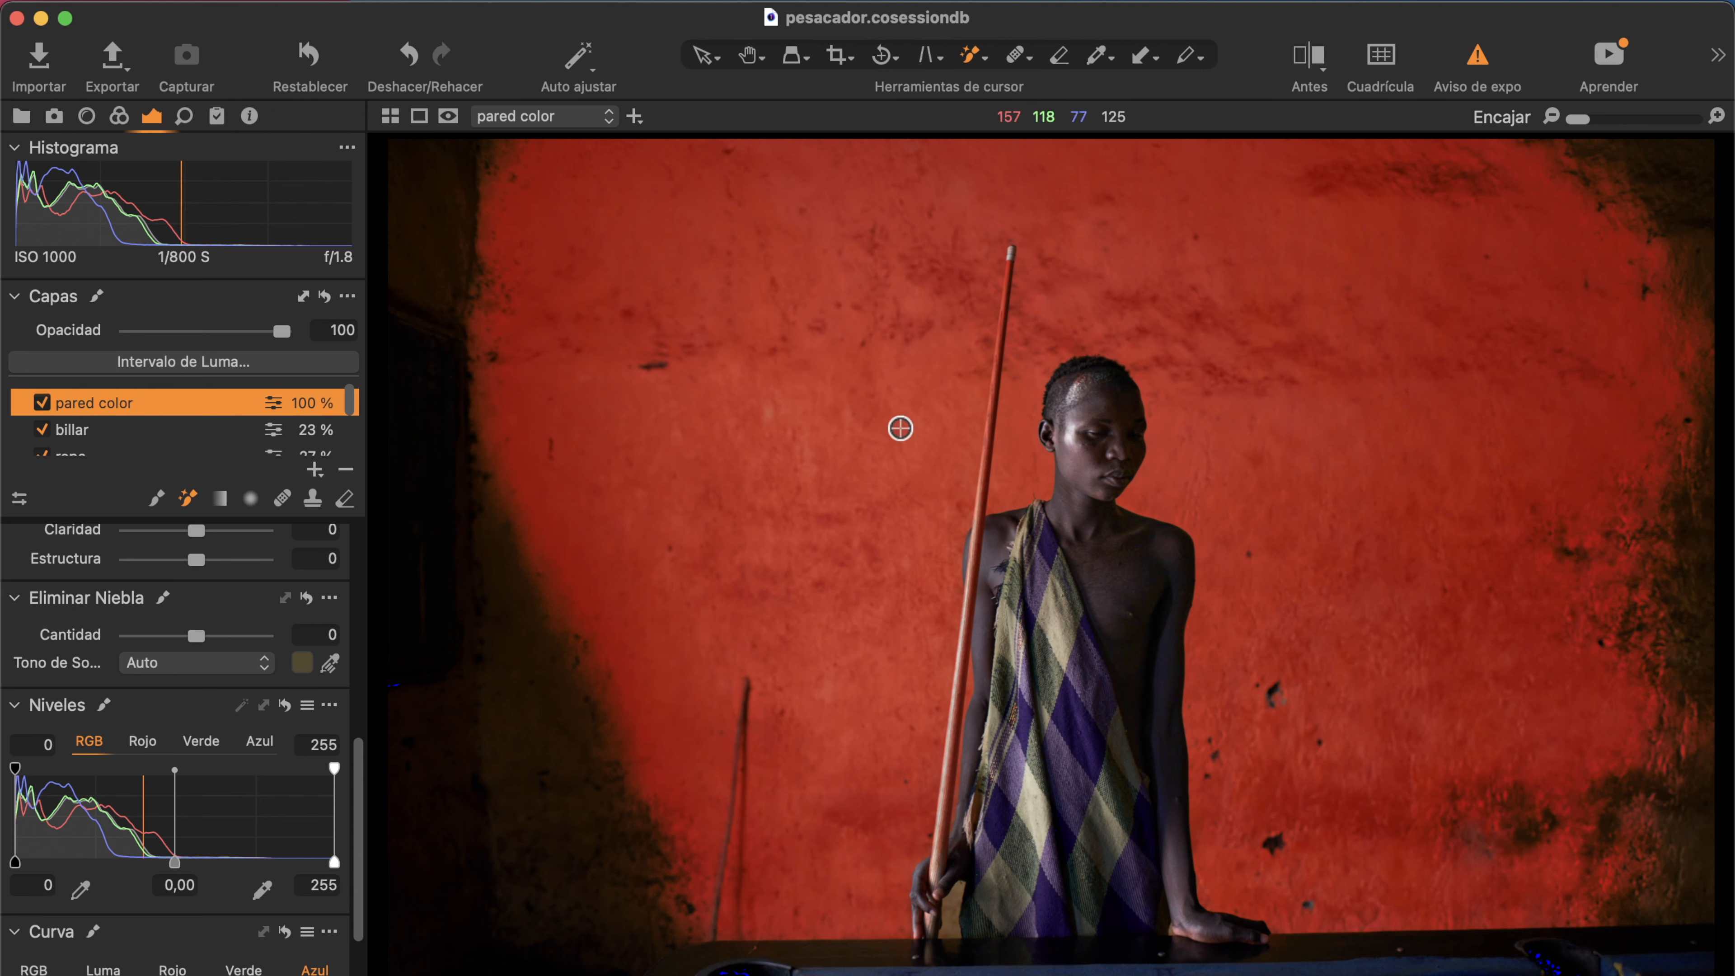
{"action": "key", "text": "m"}
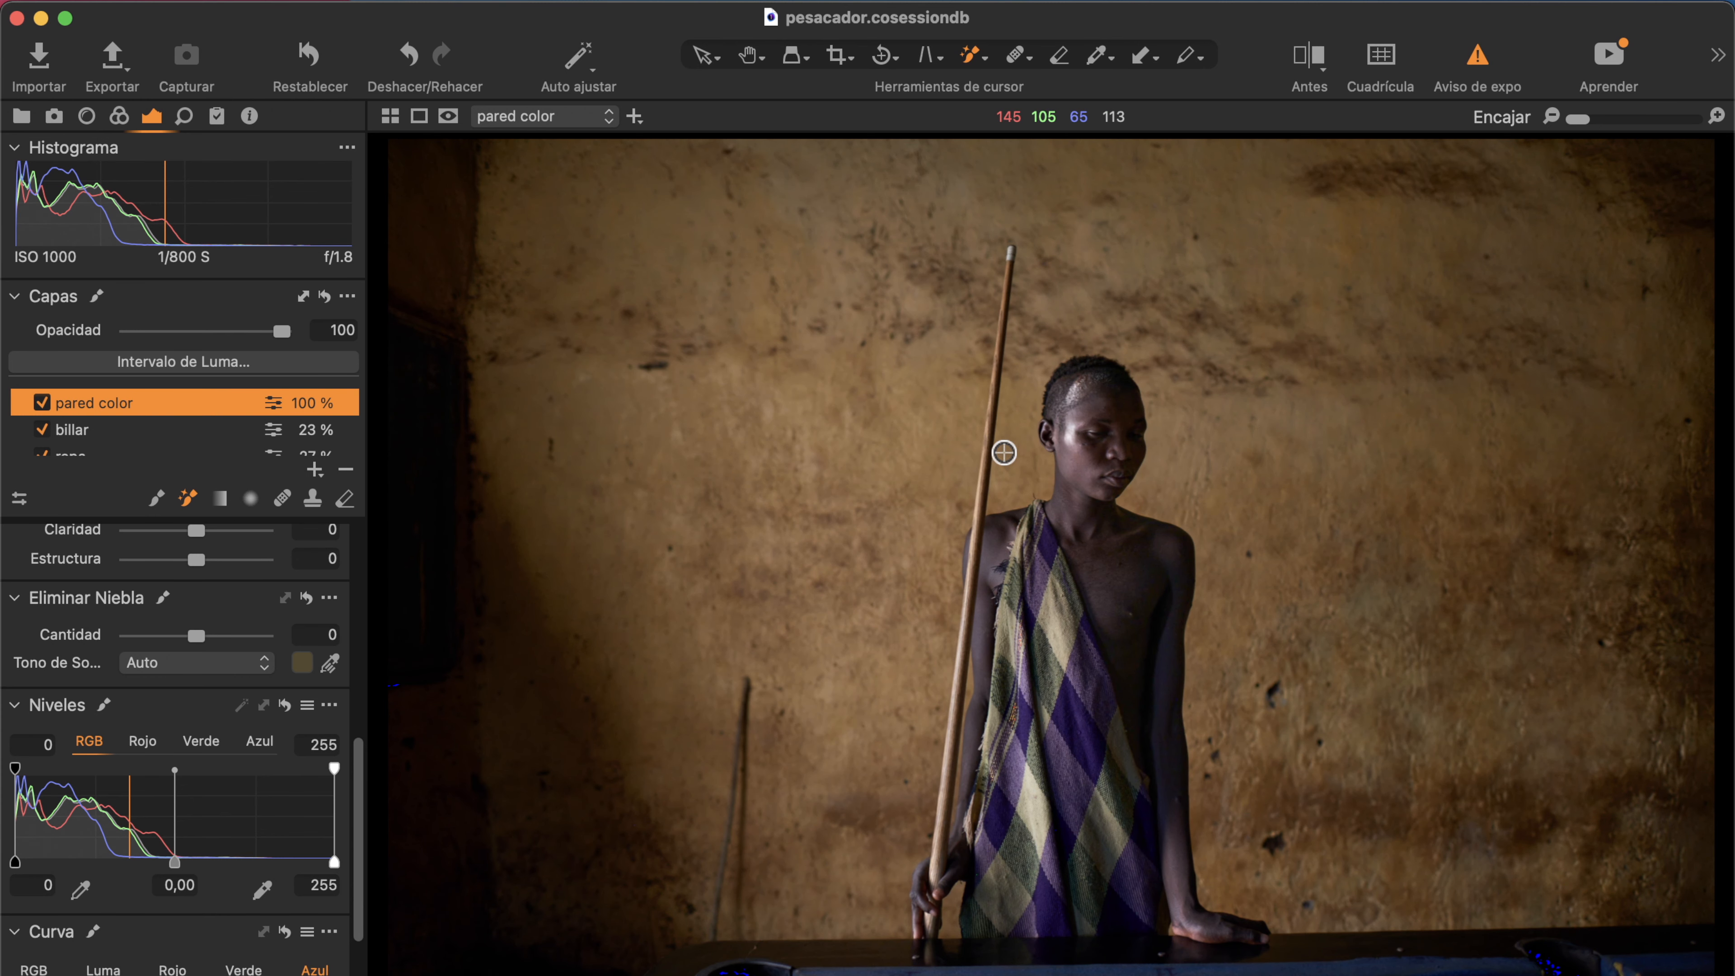
In the pared color layer's Balance de color, shift the Altas luces toward magenta-red and the Semitono toward blue.
{"action": "left_click", "coordinate": [120, 116]}
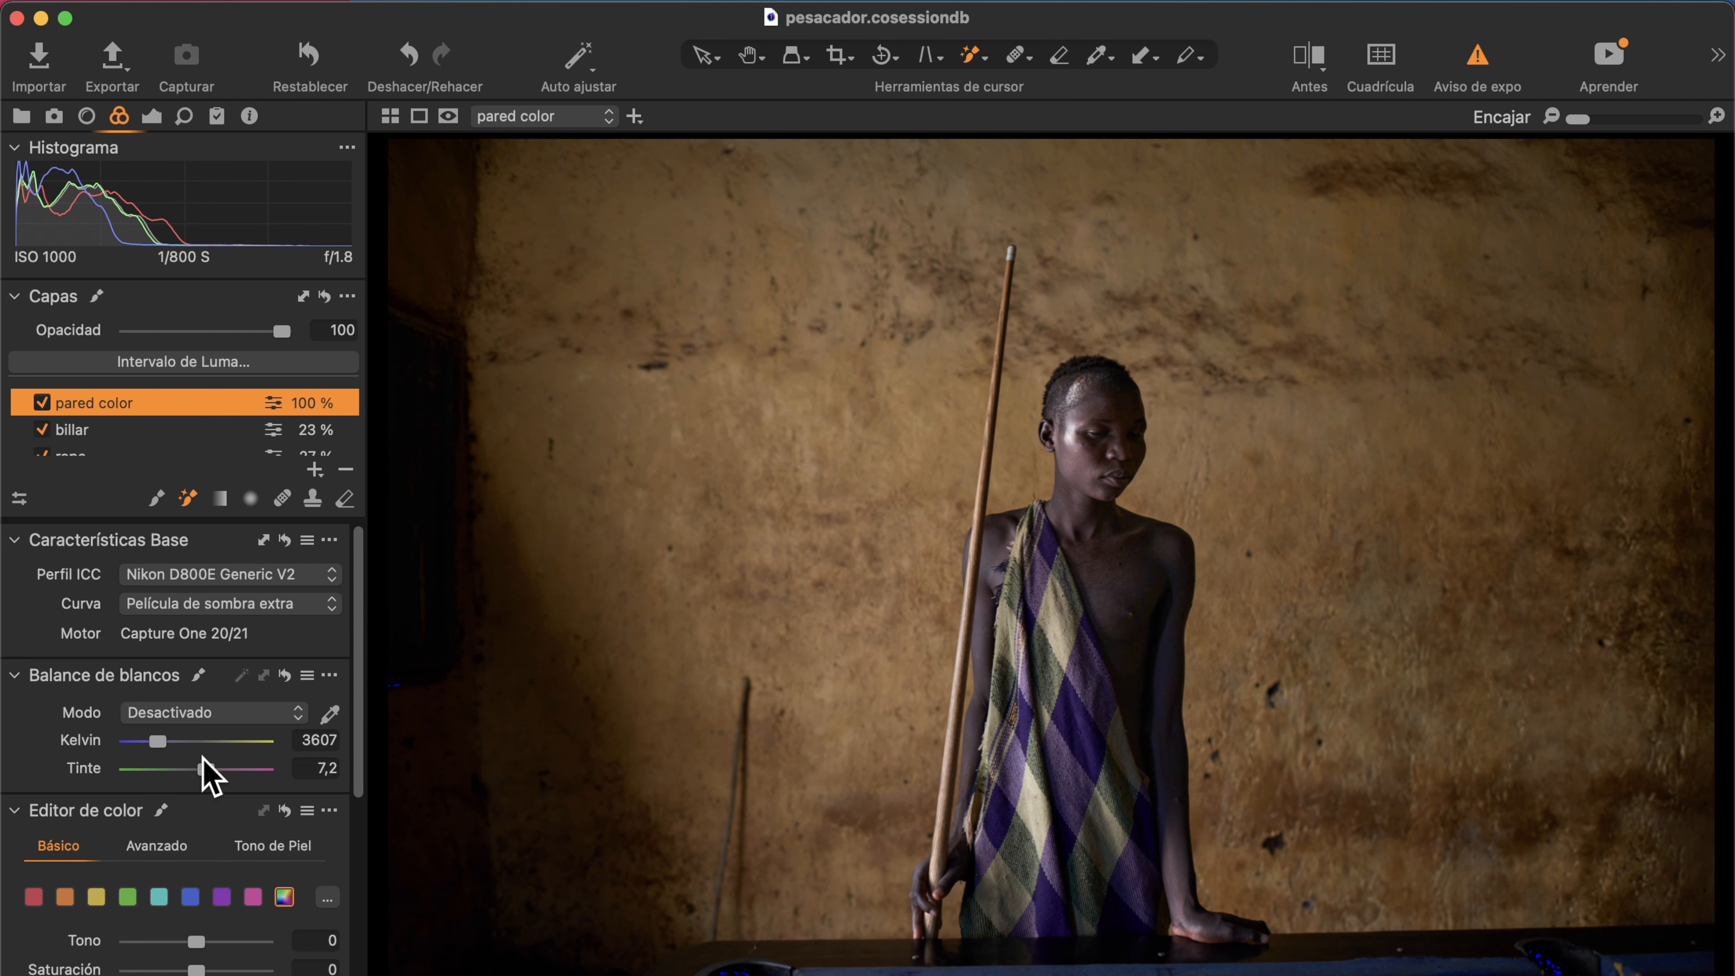
{"action": "scroll", "coordinate": [205, 776], "scroll_direction": "down", "scroll_amount": 10}
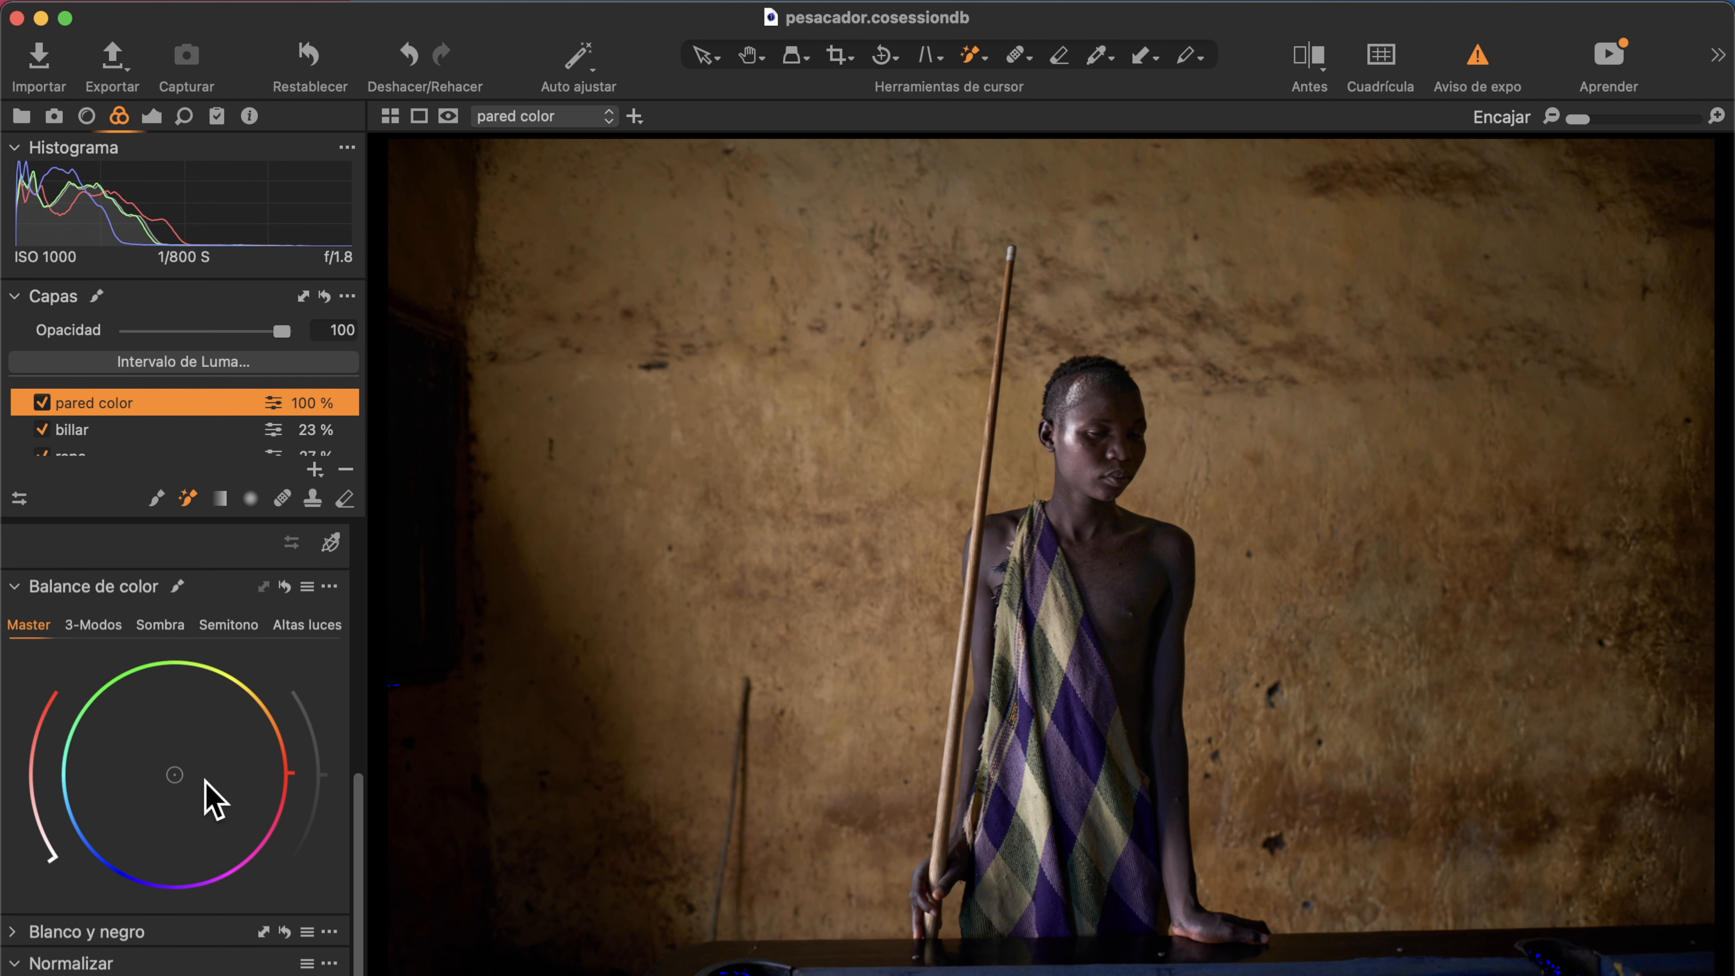
{"action": "scroll", "coordinate": [209, 790], "scroll_direction": "up", "scroll_amount": 1}
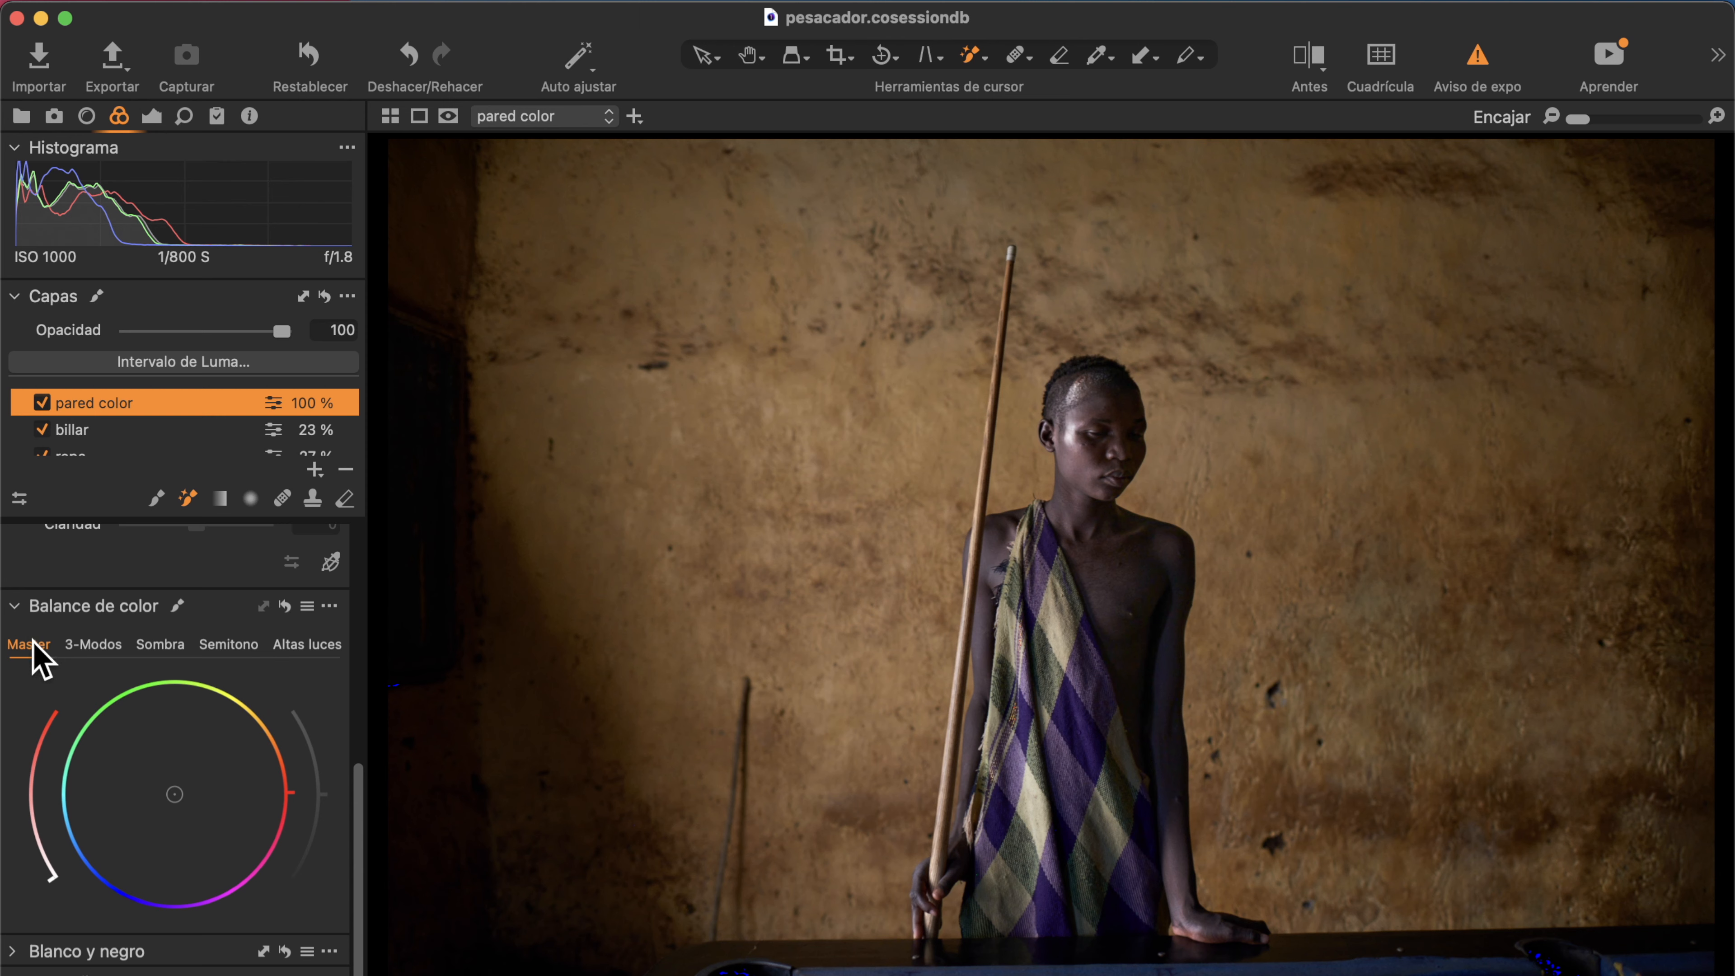
{"action": "left_click", "coordinate": [312, 647]}
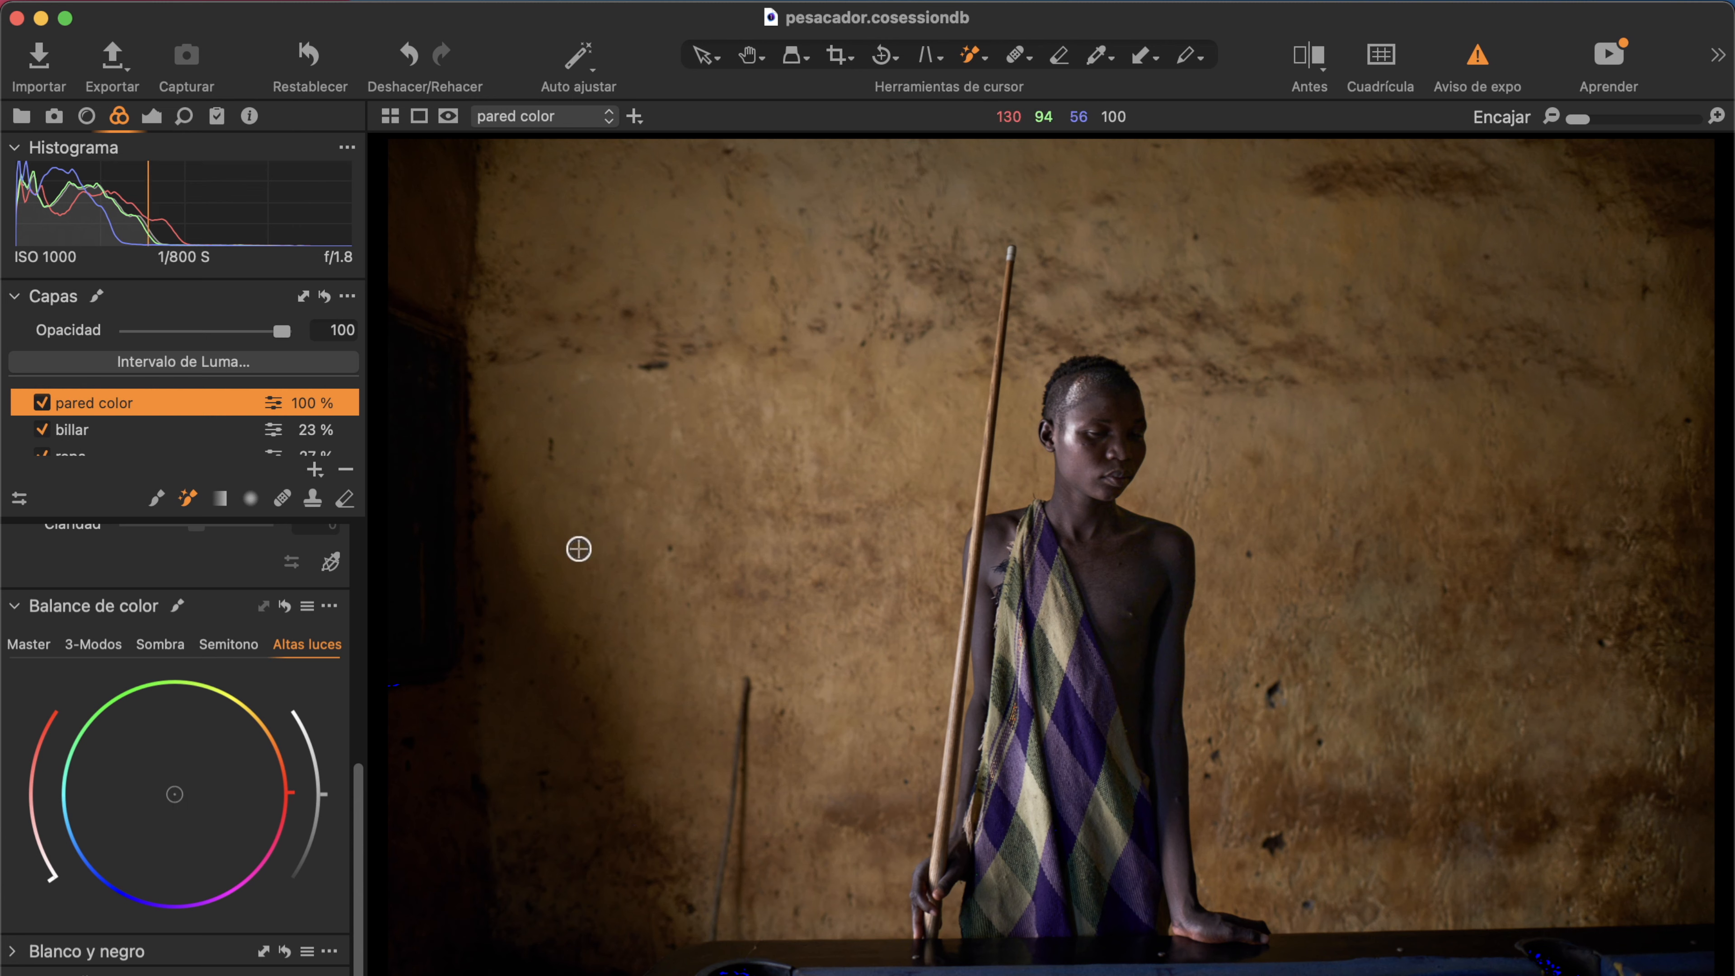
{"action": "mouse_move", "coordinate": [175, 794]}
{"action": "left_mouse_down"}
{"action": "mouse_move", "coordinate": [158, 913]}
{"action": "mouse_move", "coordinate": [109, 876]}
{"action": "mouse_move", "coordinate": [169, 785]}
{"action": "mouse_move", "coordinate": [216, 775]}
{"action": "mouse_move", "coordinate": [237, 803]}
{"action": "mouse_move", "coordinate": [298, 801]}
{"action": "mouse_move", "coordinate": [248, 810]}
{"action": "mouse_move", "coordinate": [271, 817]}
{"action": "mouse_move", "coordinate": [274, 755]}
{"action": "mouse_move", "coordinate": [163, 713]}
{"action": "mouse_move", "coordinate": [243, 790]}
{"action": "mouse_move", "coordinate": [202, 872]}
{"action": "mouse_move", "coordinate": [251, 823]}
{"action": "left_mouse_up"}
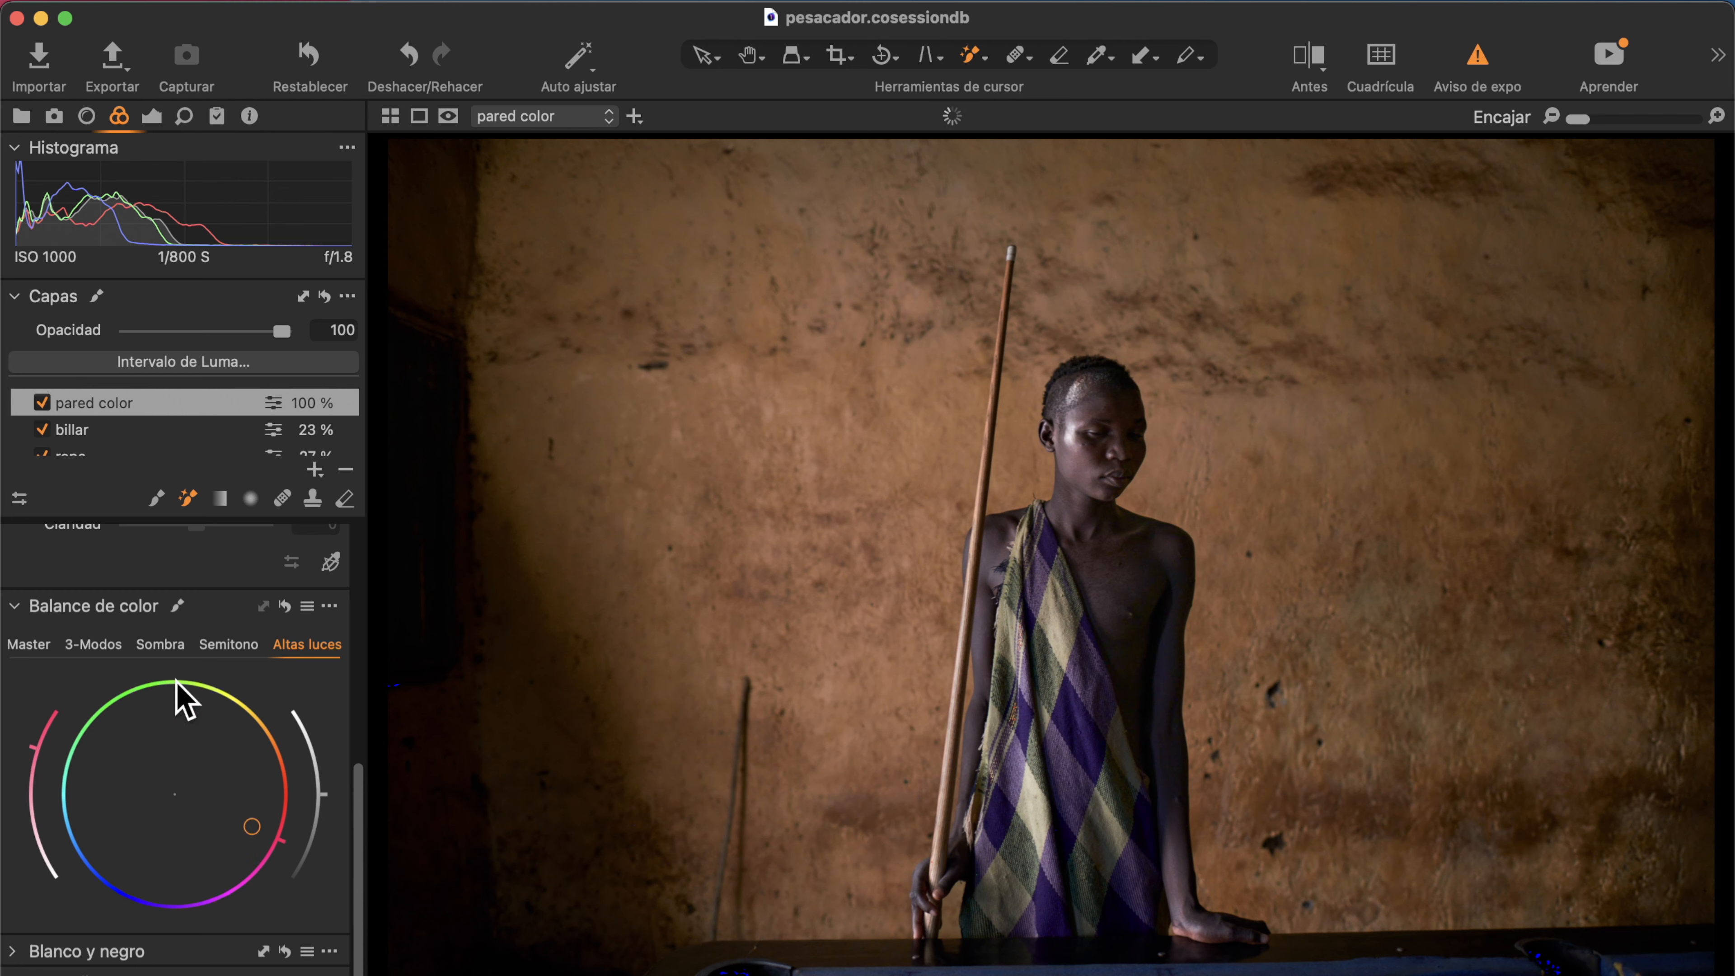
{"action": "left_click", "coordinate": [229, 644]}
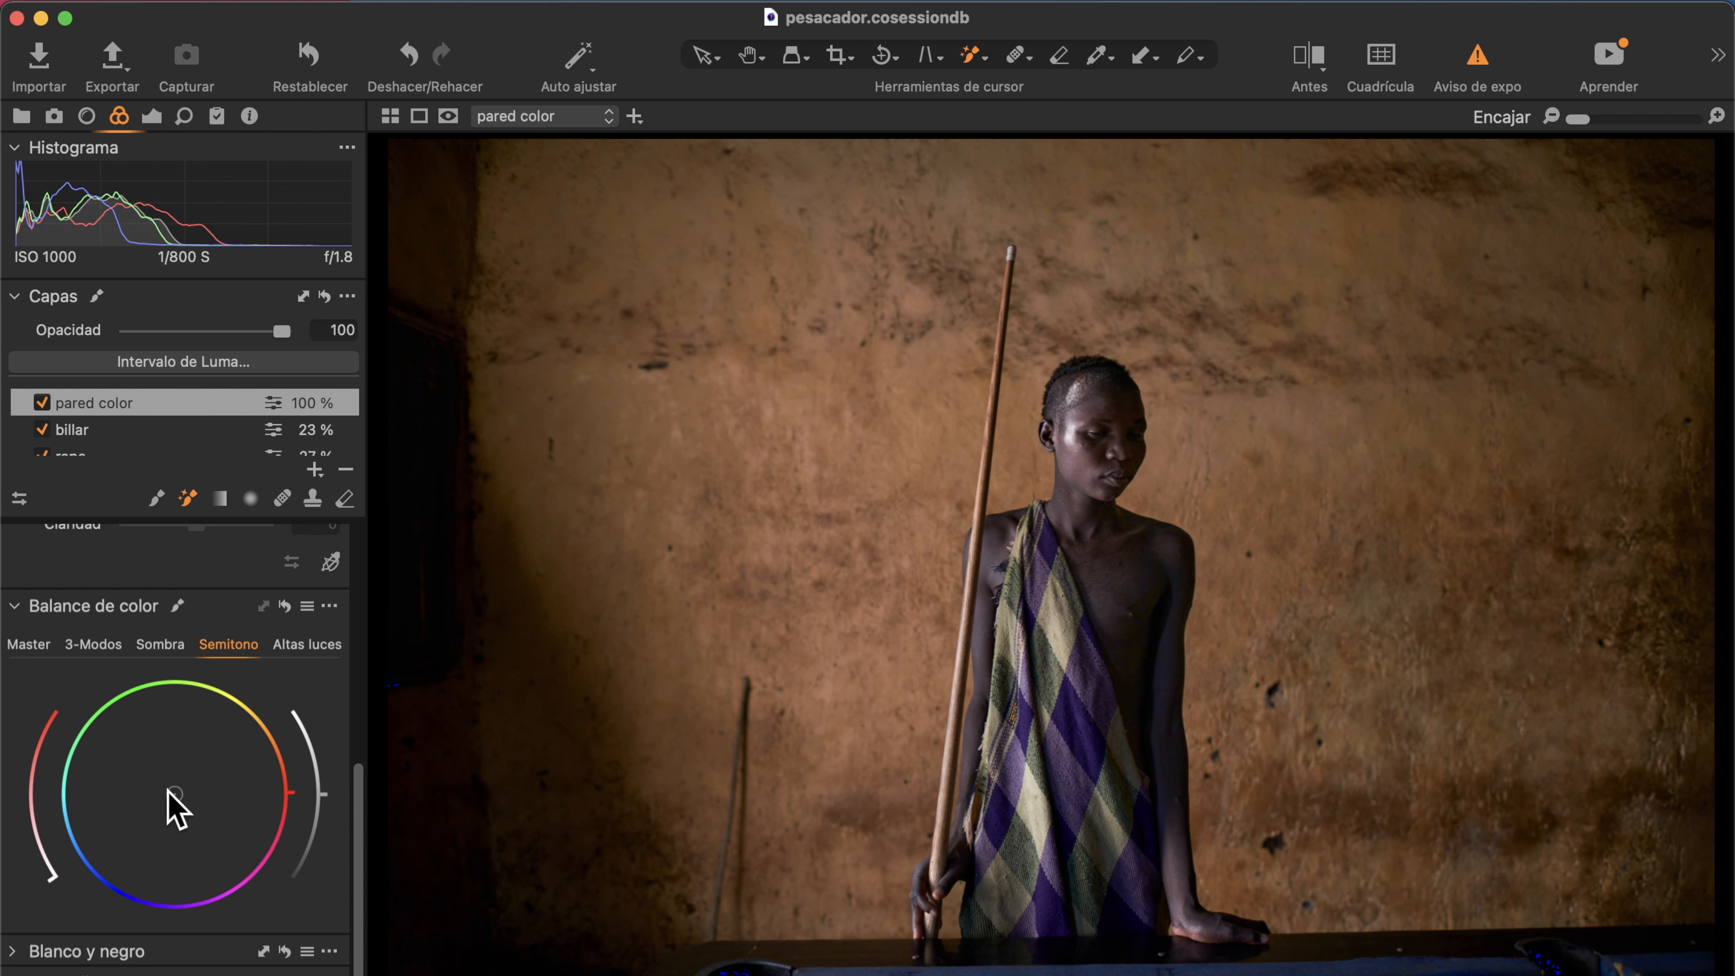
{"action": "mouse_move", "coordinate": [167, 806]}
{"action": "left_mouse_down"}
{"action": "mouse_move", "coordinate": [75, 825]}
{"action": "mouse_move", "coordinate": [70, 796]}
{"action": "mouse_move", "coordinate": [121, 891]}
{"action": "mouse_move", "coordinate": [186, 879]}
{"action": "mouse_move", "coordinate": [87, 765]}
{"action": "mouse_move", "coordinate": [142, 711]}
{"action": "mouse_move", "coordinate": [210, 745]}
{"action": "mouse_move", "coordinate": [227, 861]}
{"action": "mouse_move", "coordinate": [138, 853]}
{"action": "mouse_move", "coordinate": [145, 896]}
{"action": "mouse_move", "coordinate": [151, 855]}
{"action": "mouse_move", "coordinate": [135, 873]}
{"action": "left_mouse_up"}
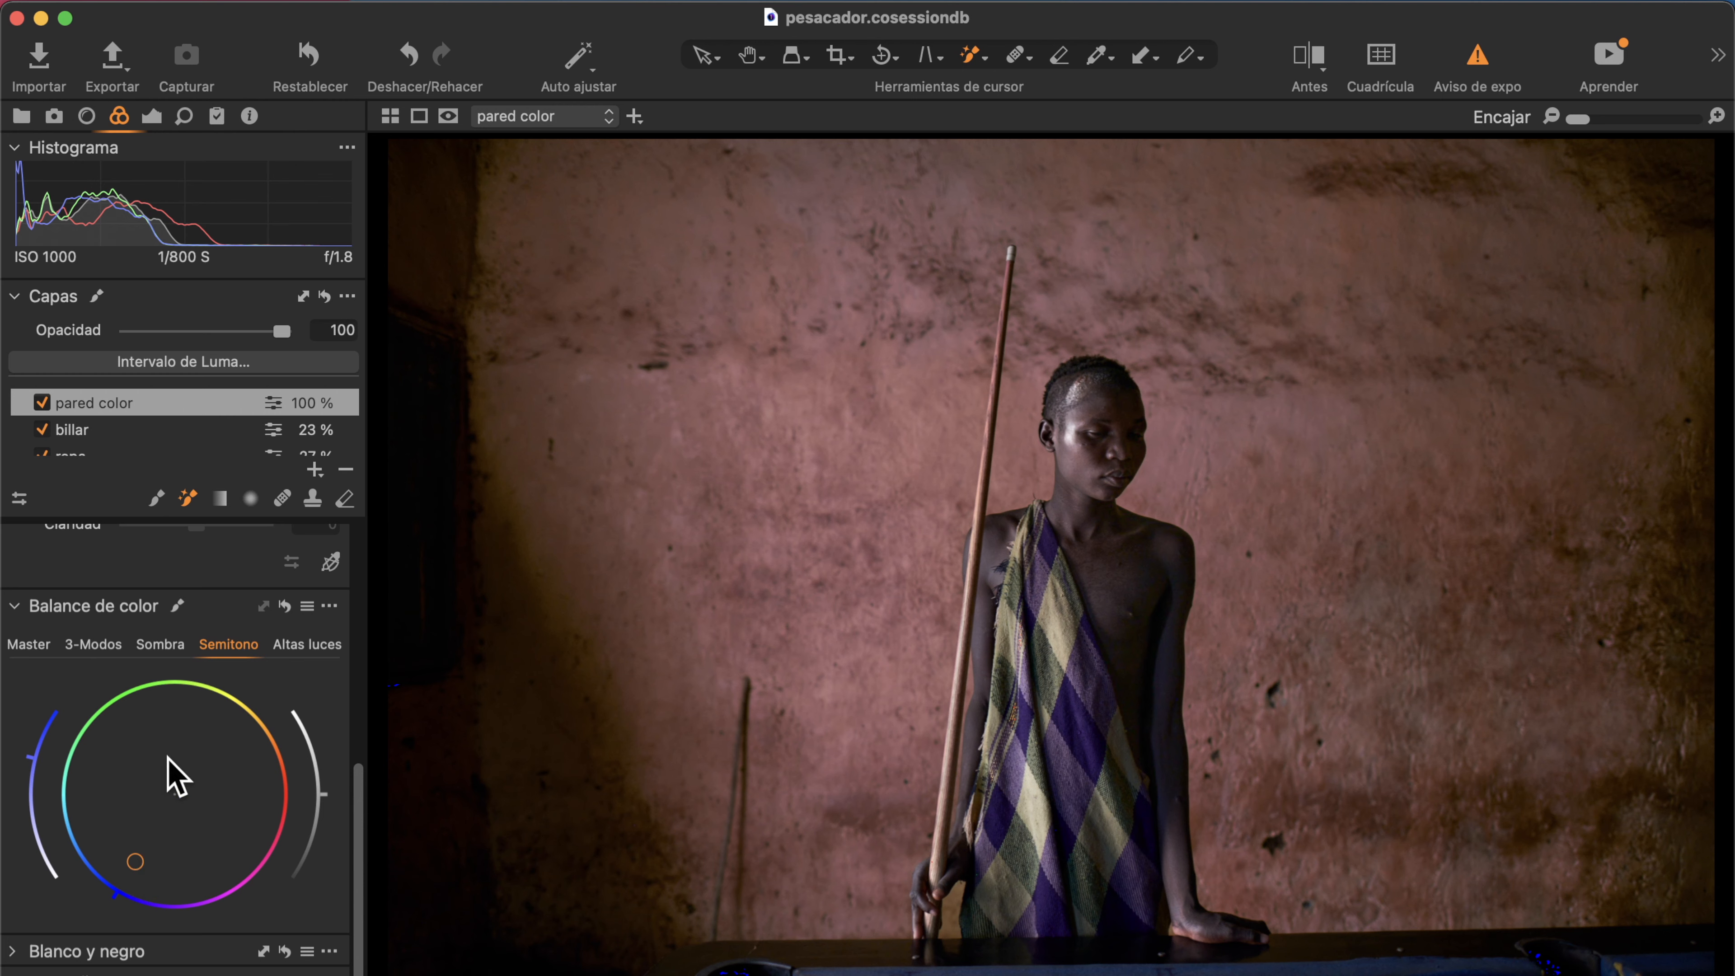
Give the wall's Sombra a slightly cooler tint and shift its Master color balance moderately toward cyan.
{"action": "left_click", "coordinate": [168, 637]}
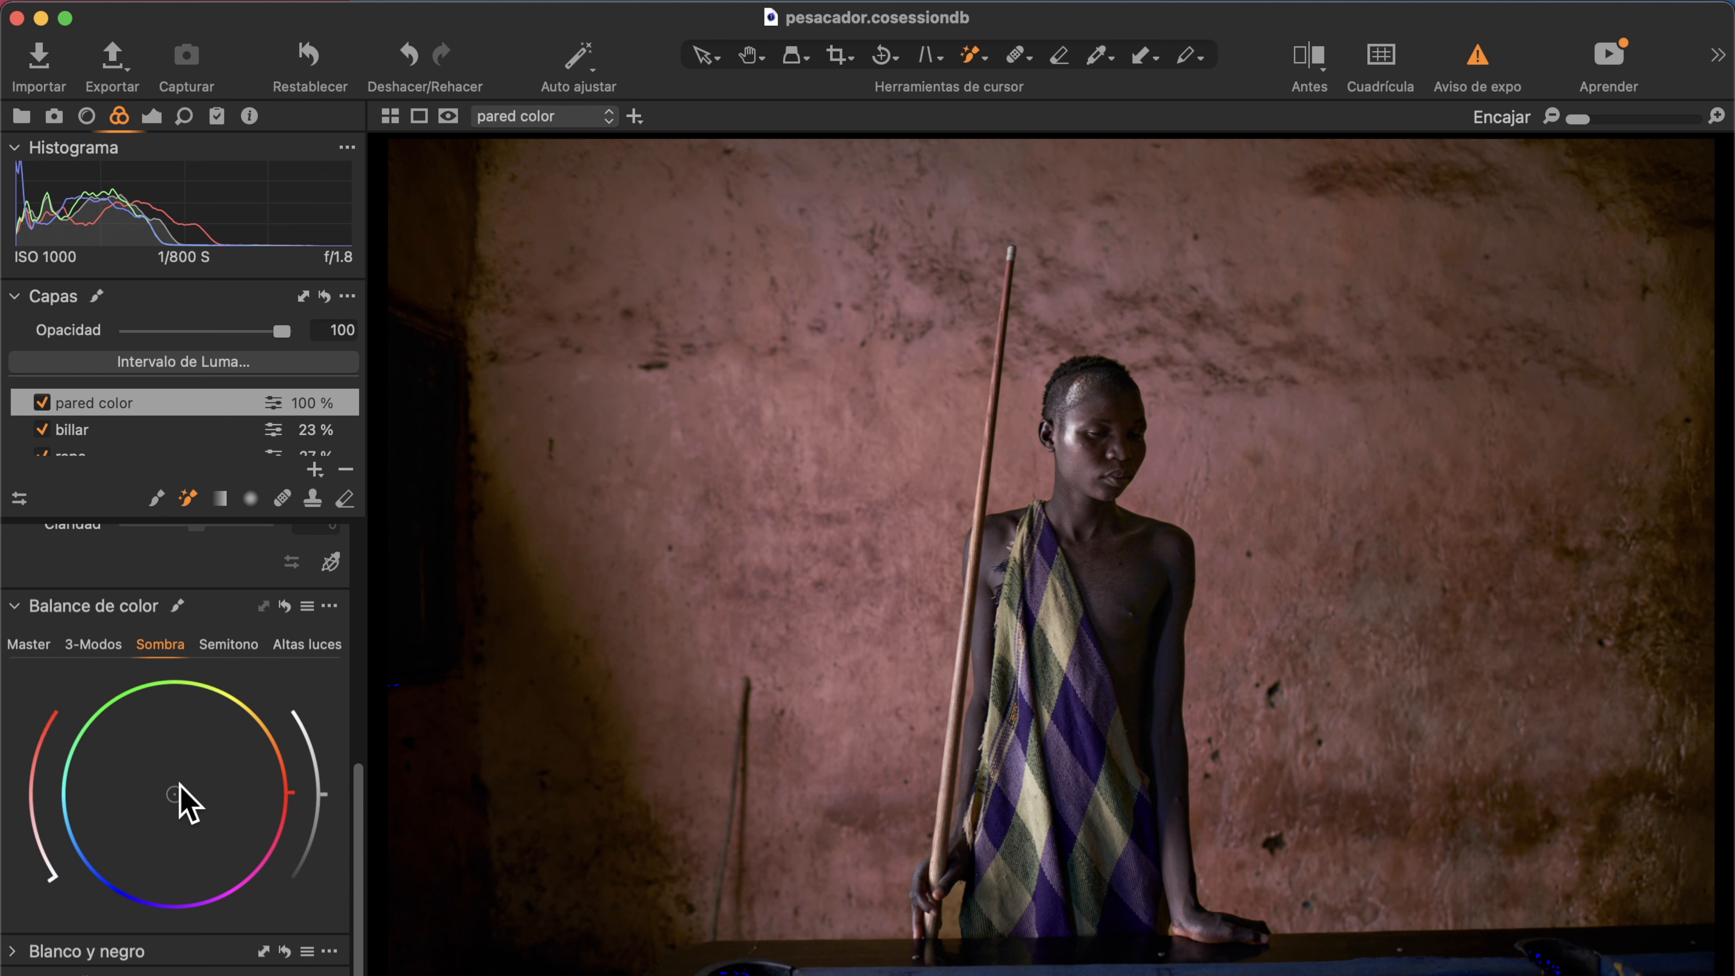
{"action": "left_click_drag", "start_coordinate": [175, 794], "coordinate": [172, 797]}
{"action": "left_click", "coordinate": [31, 643]}
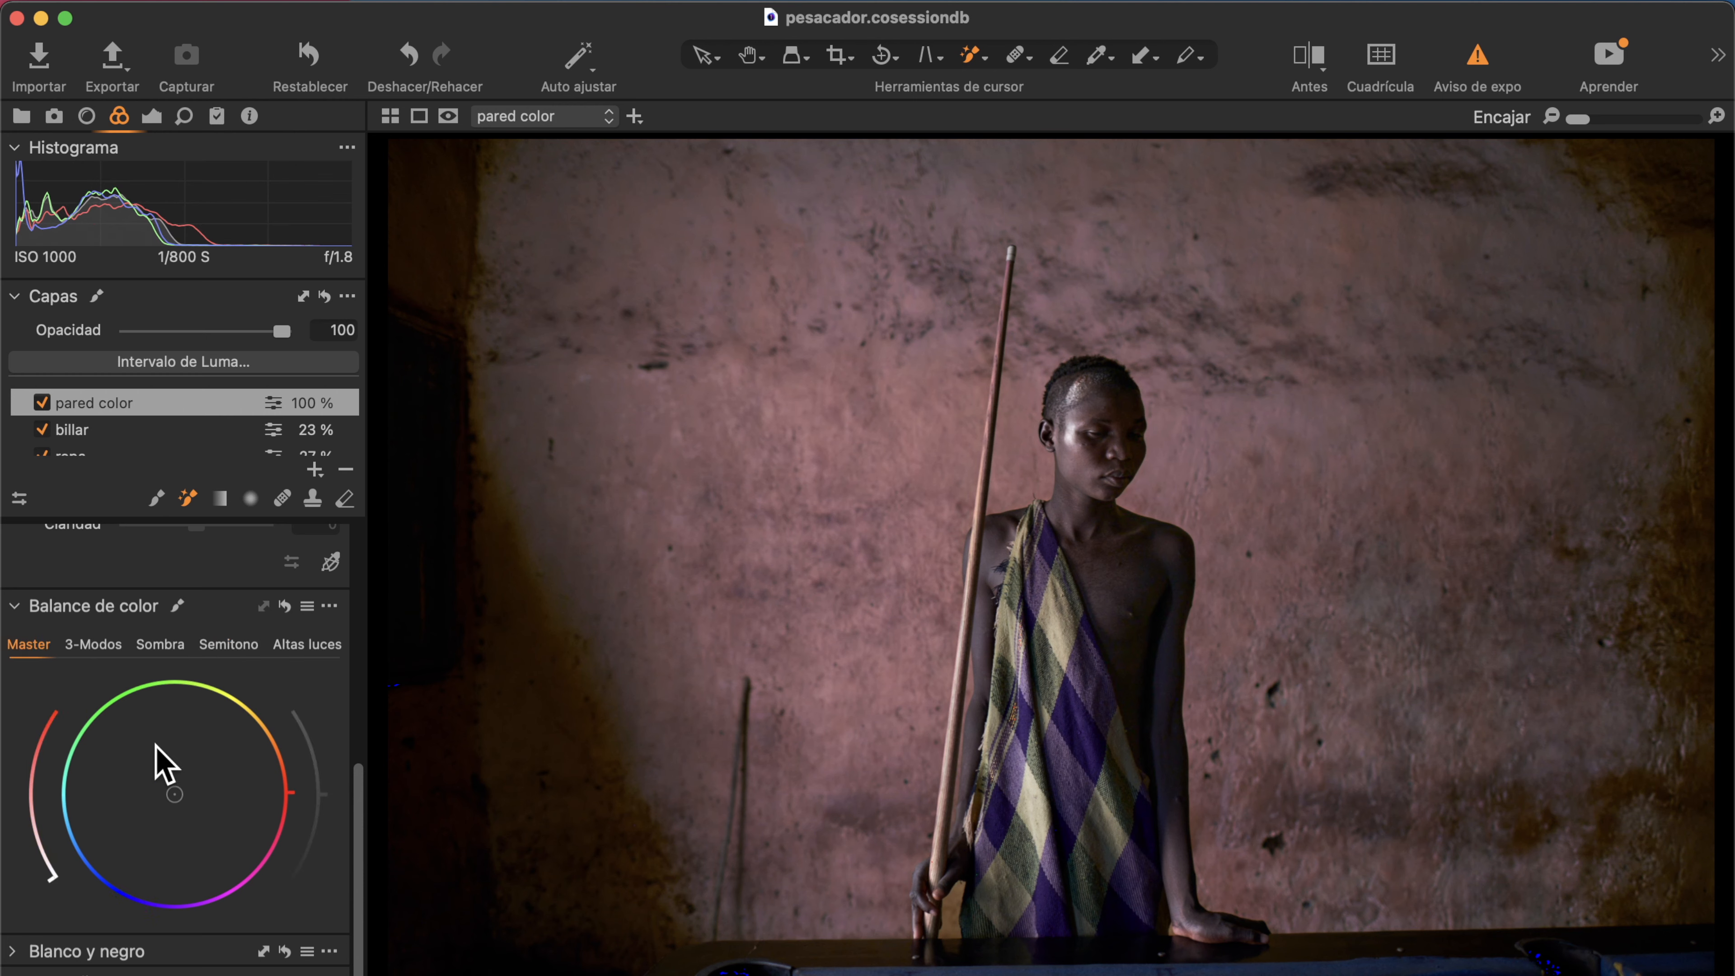
{"action": "mouse_move", "coordinate": [175, 794]}
{"action": "left_mouse_down"}
{"action": "mouse_move", "coordinate": [193, 787]}
{"action": "mouse_move", "coordinate": [120, 810]}
{"action": "mouse_move", "coordinate": [116, 867]}
{"action": "mouse_move", "coordinate": [205, 919]}
{"action": "mouse_move", "coordinate": [143, 791]}
{"action": "left_mouse_up"}
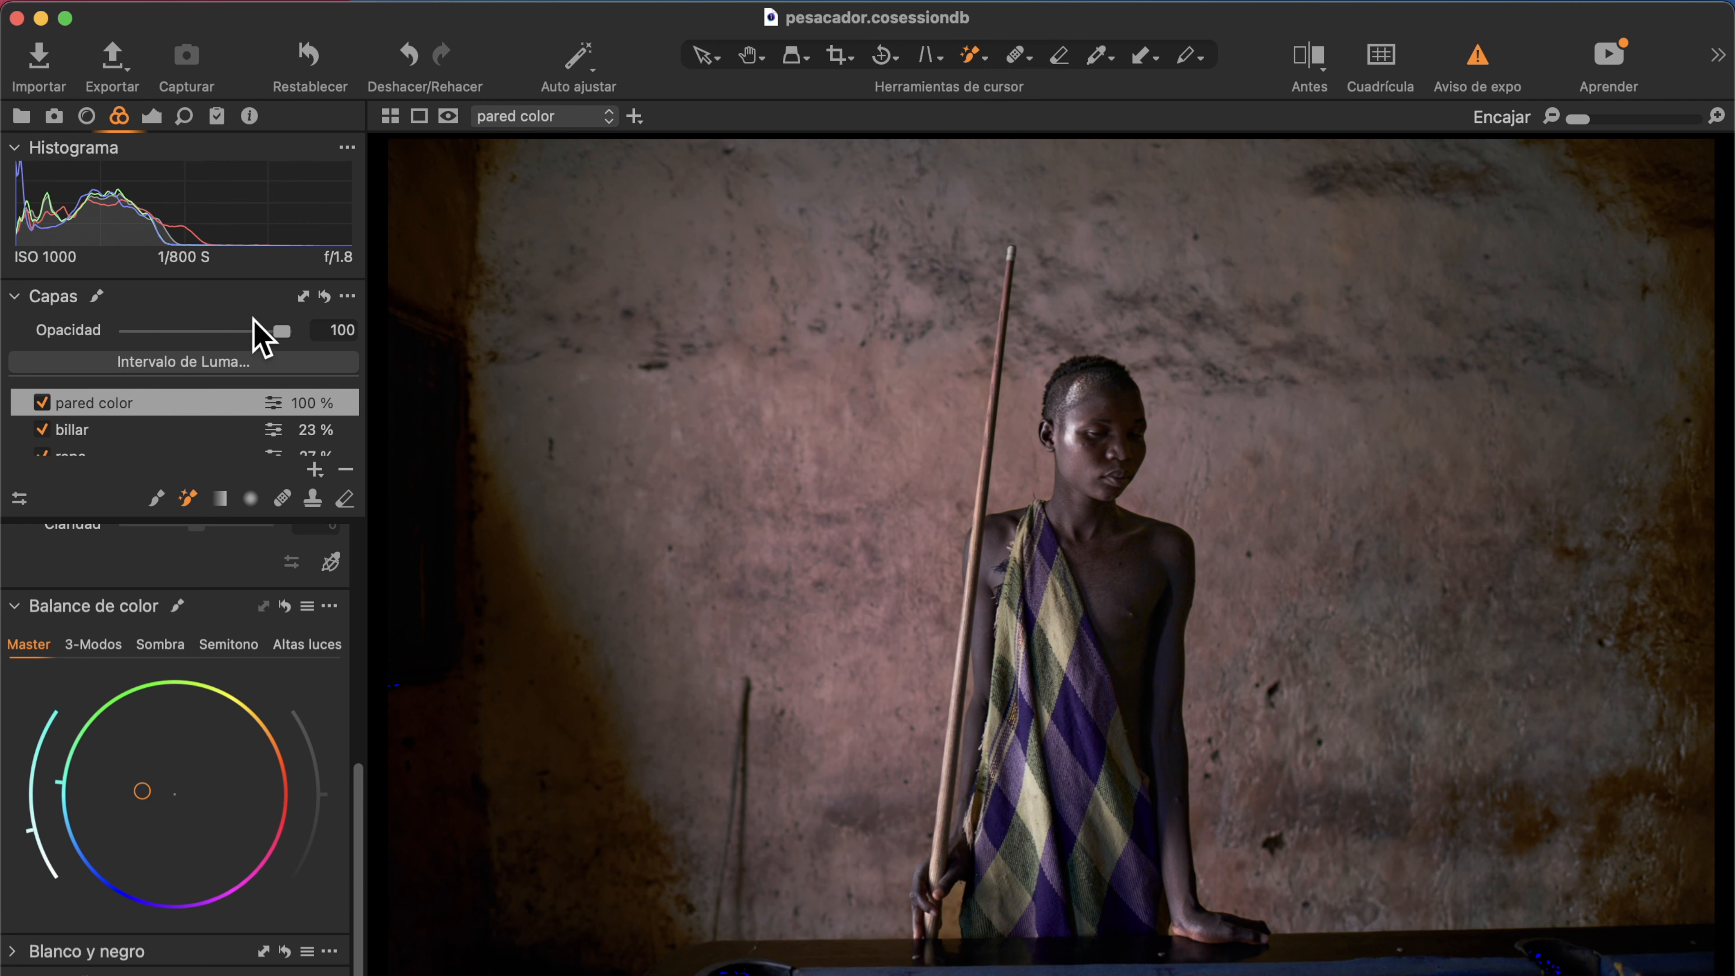
Lower the pared color layer's opacity to 12, comparing the wall with and without the layer.
{"action": "left_click_drag", "start_coordinate": [284, 330], "coordinate": [160, 348]}
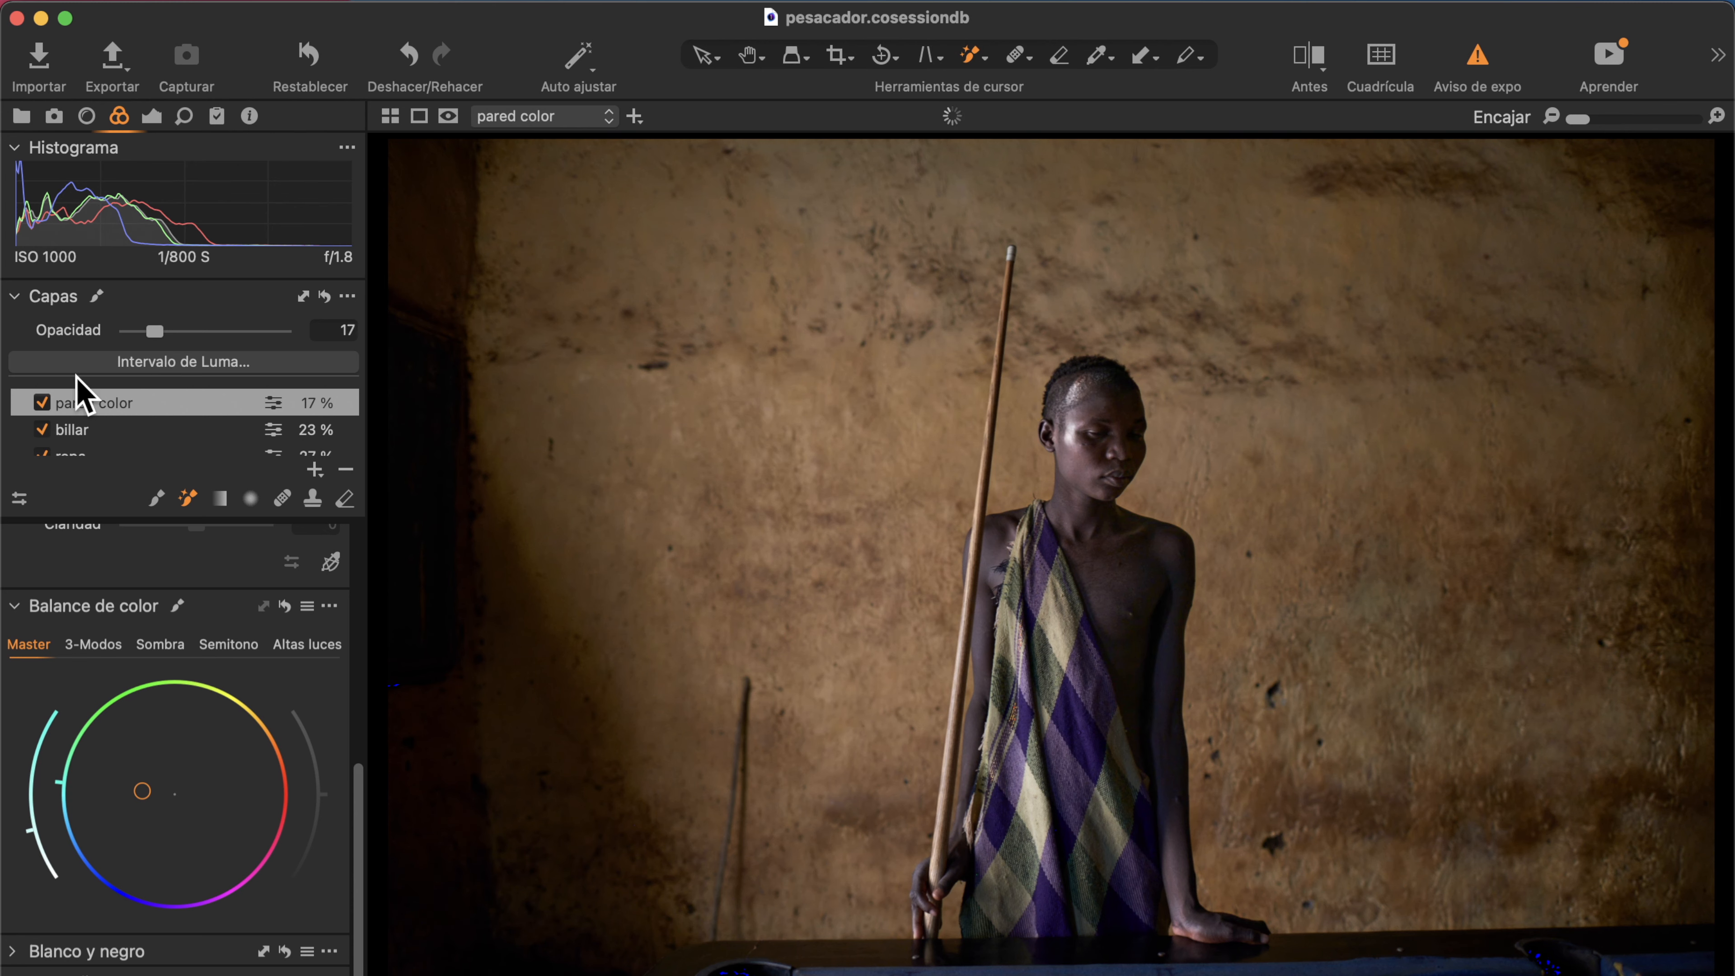
{"action": "left_click", "coordinate": [43, 402]}
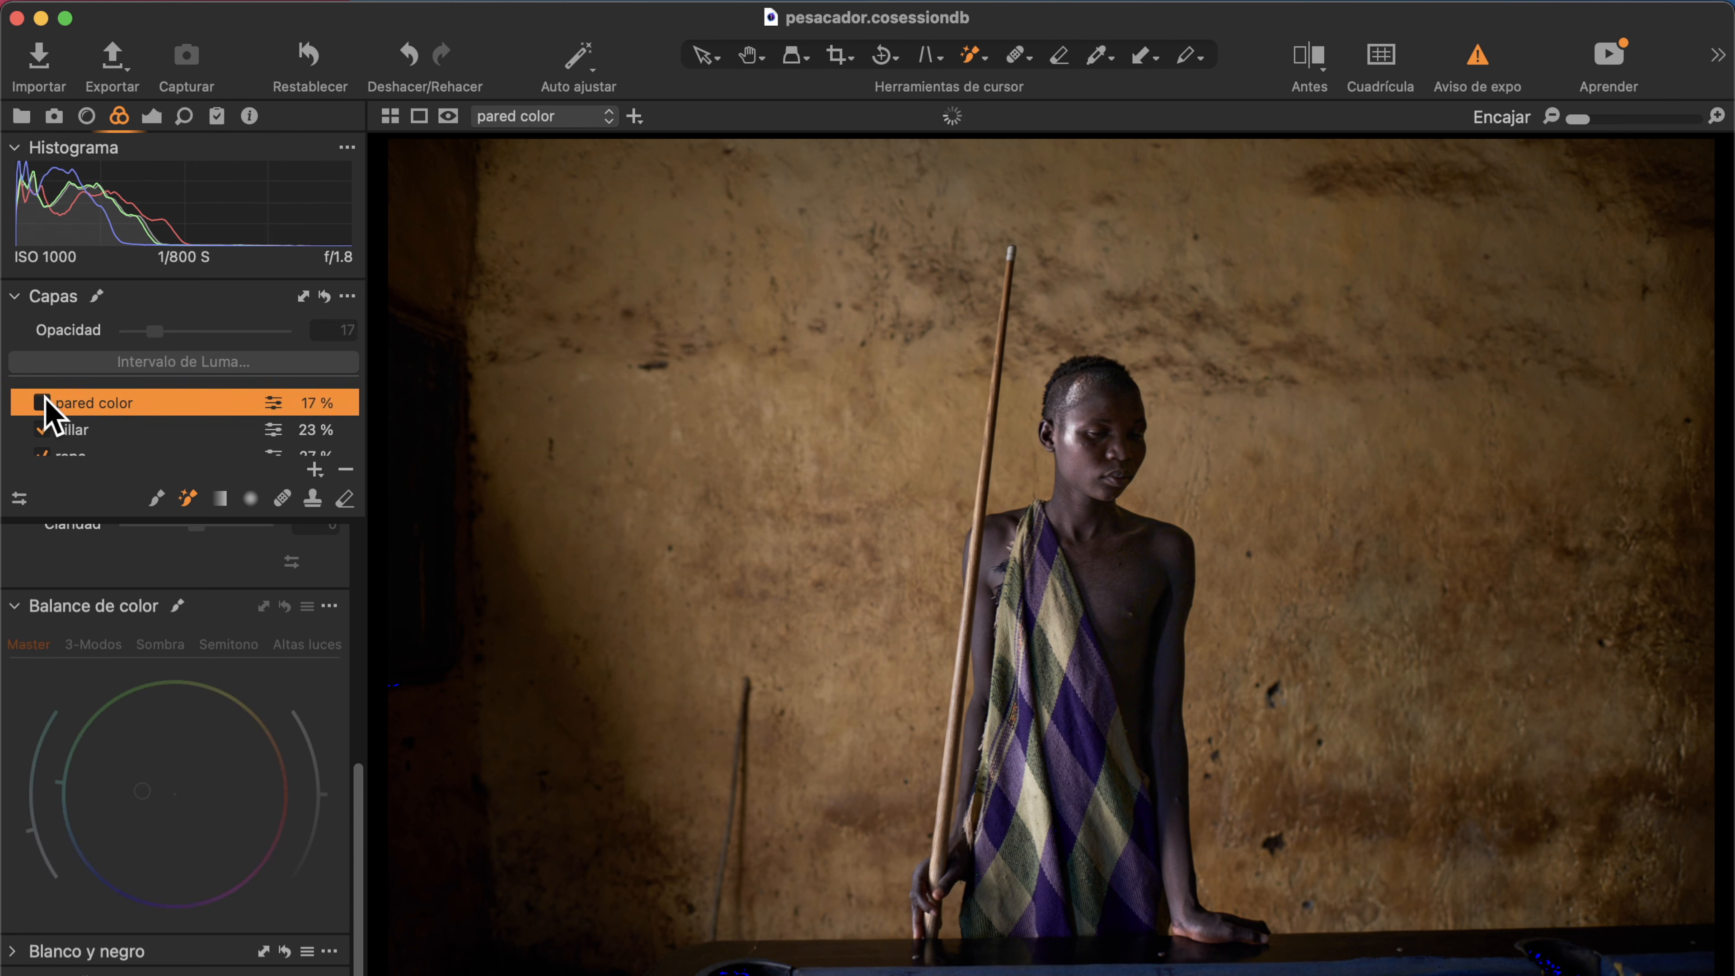
{"action": "left_click", "coordinate": [42, 402]}
{"action": "left_click", "coordinate": [43, 402]}
{"action": "left_click", "coordinate": [43, 402]}
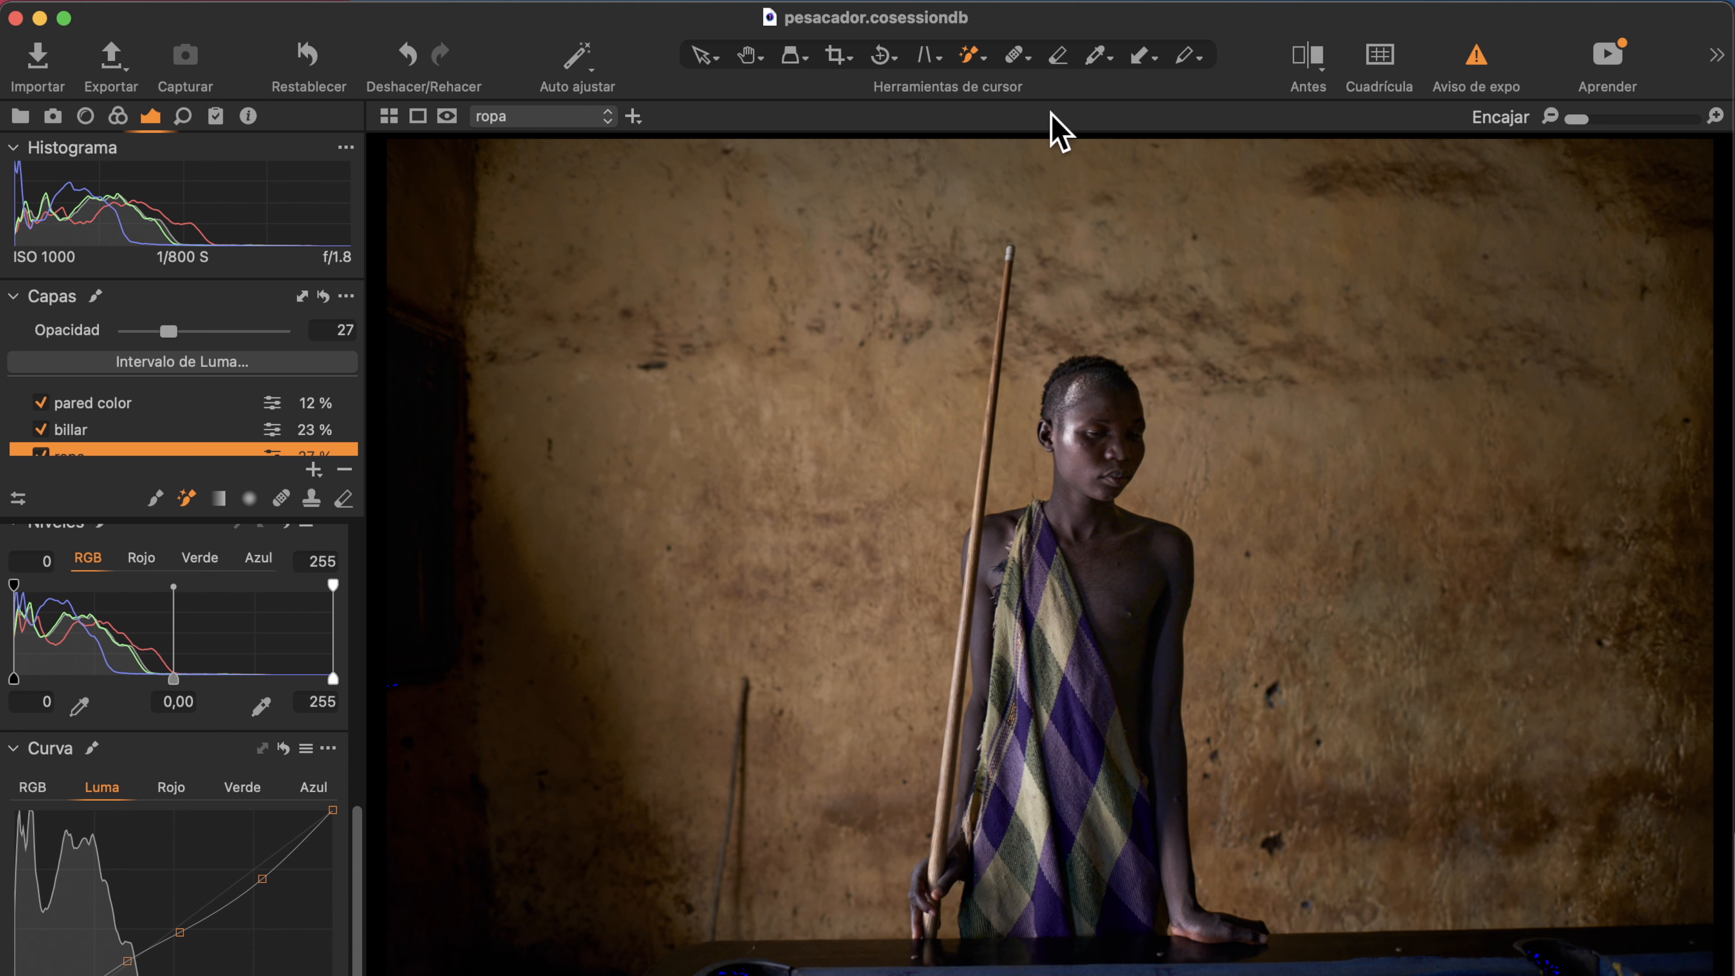
Compare the edited portrait with its original version using the Antes view, and return to the edited version.
{"action": "left_click", "coordinate": [1310, 56]}
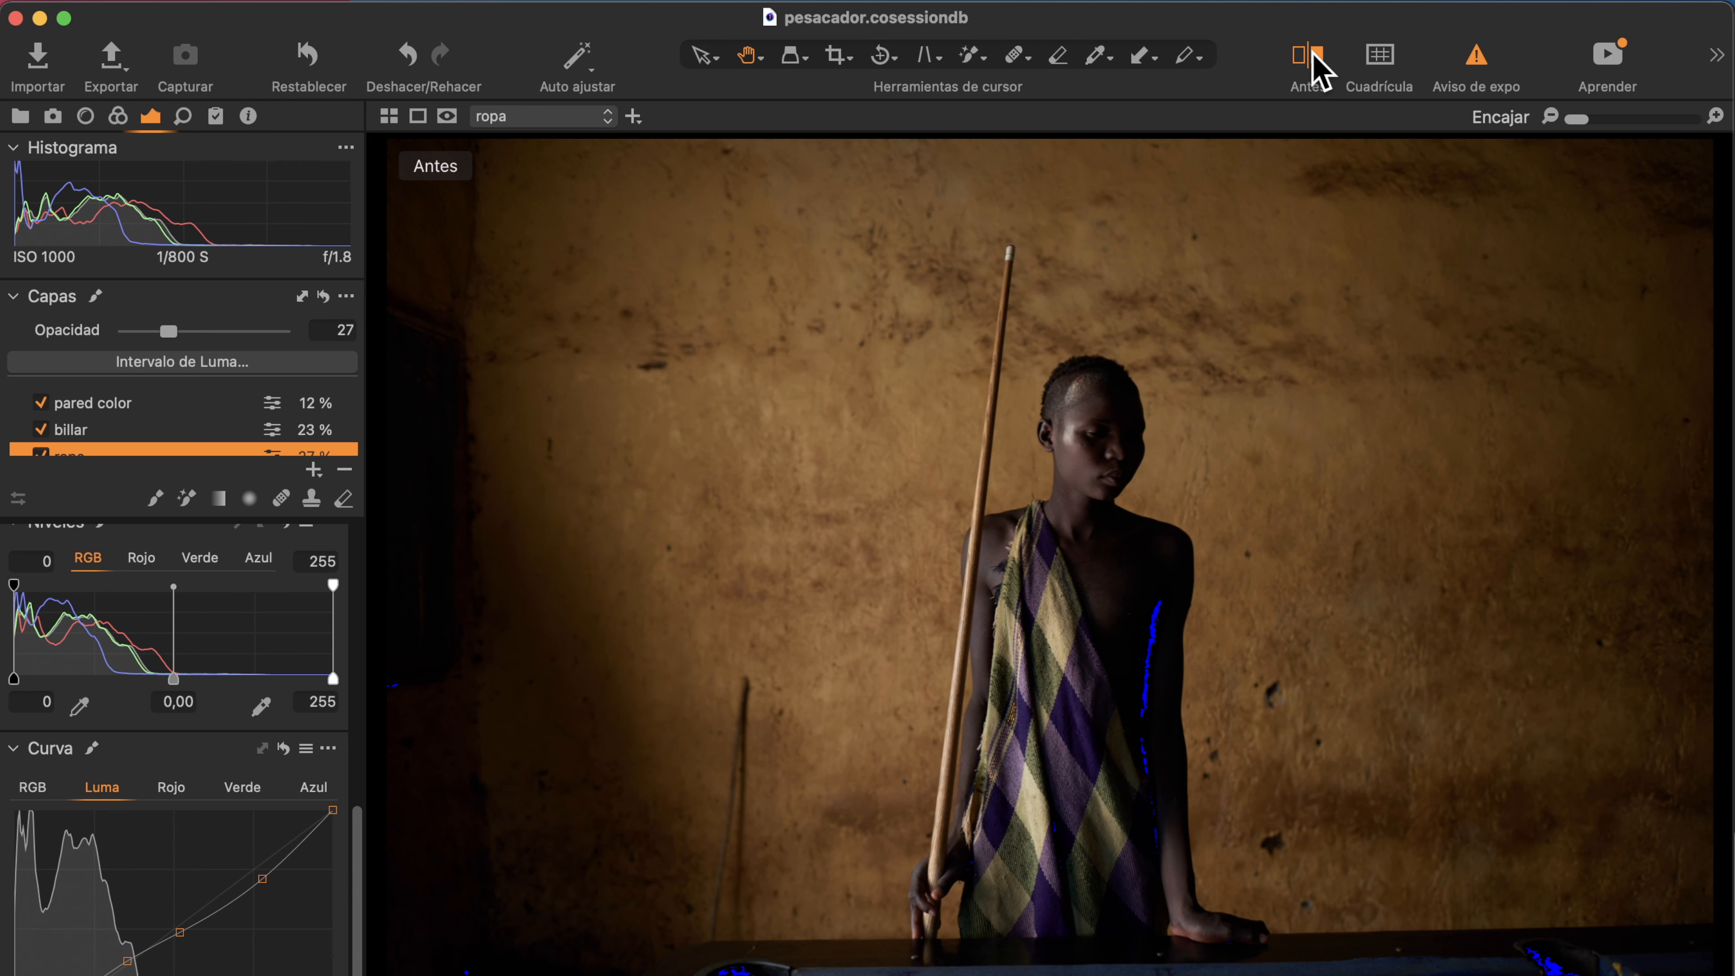
{"action": "left_click", "coordinate": [1312, 56]}
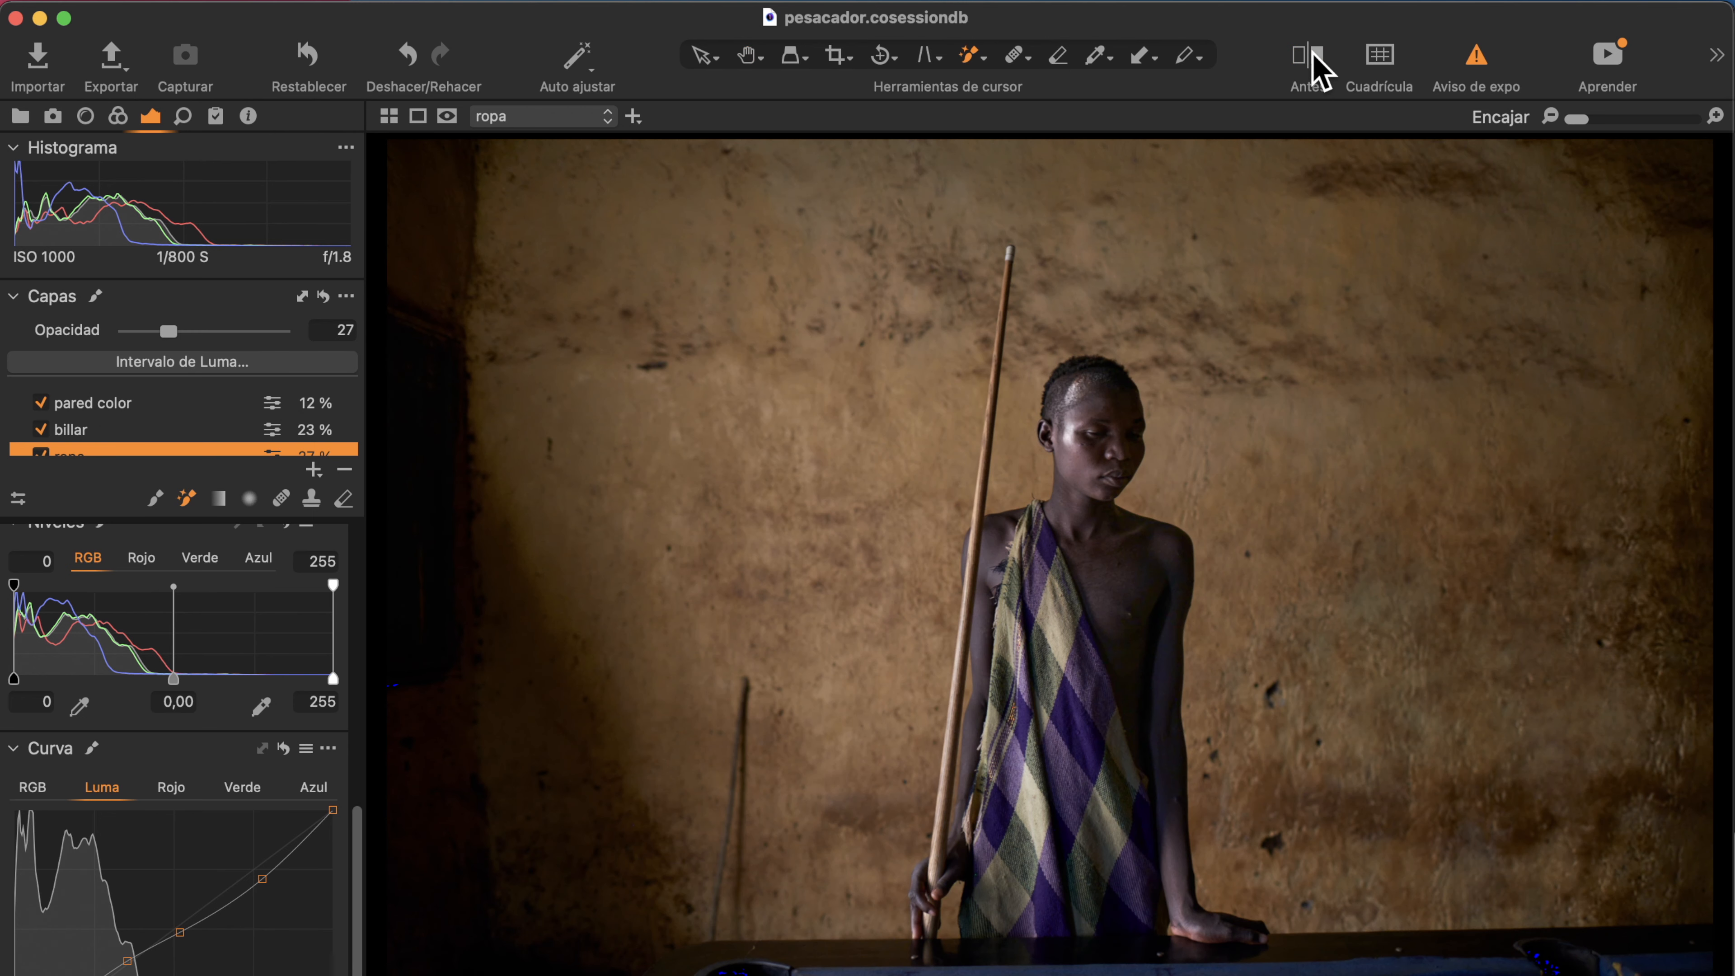